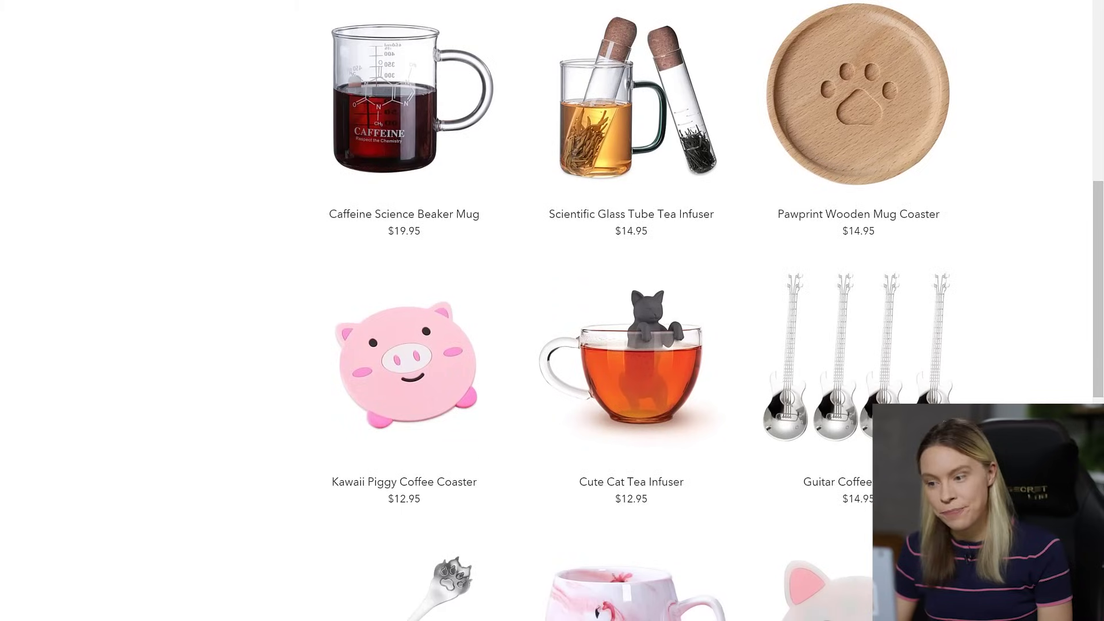
scroll(552, 311, down, 6)
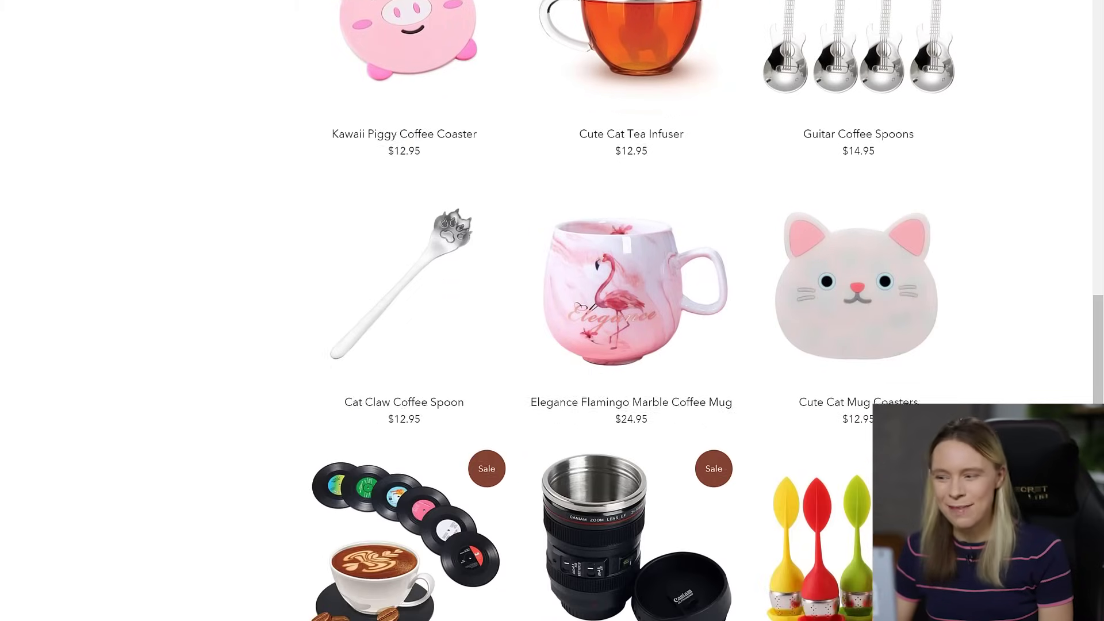
scroll(551, 311, down, 2)
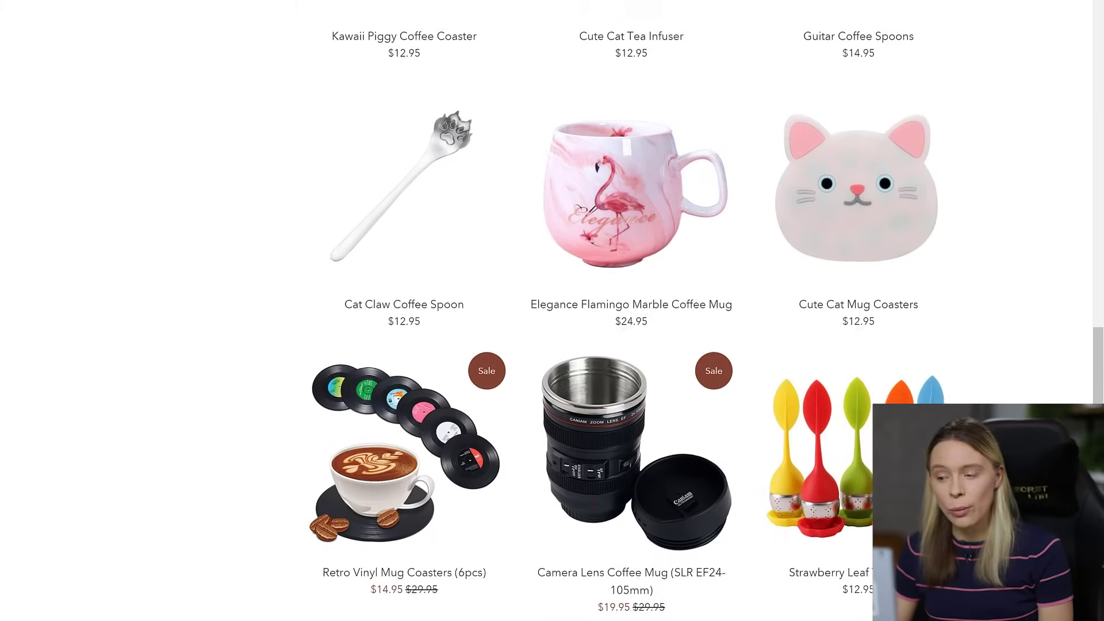
scroll(552, 311, down, 5)
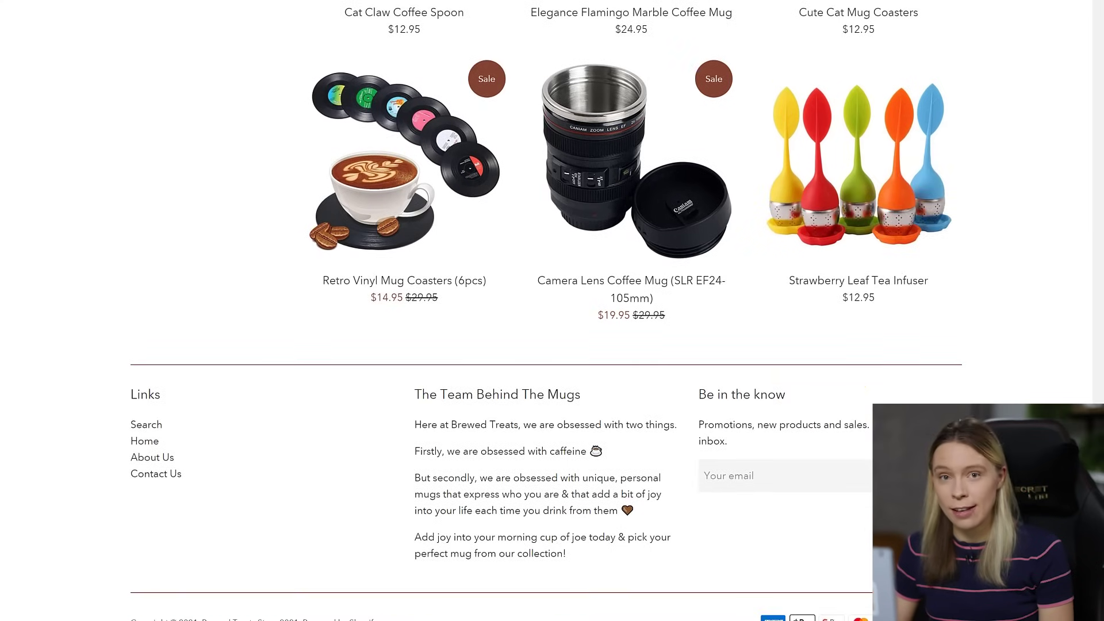
scroll(552, 310, up, 1)
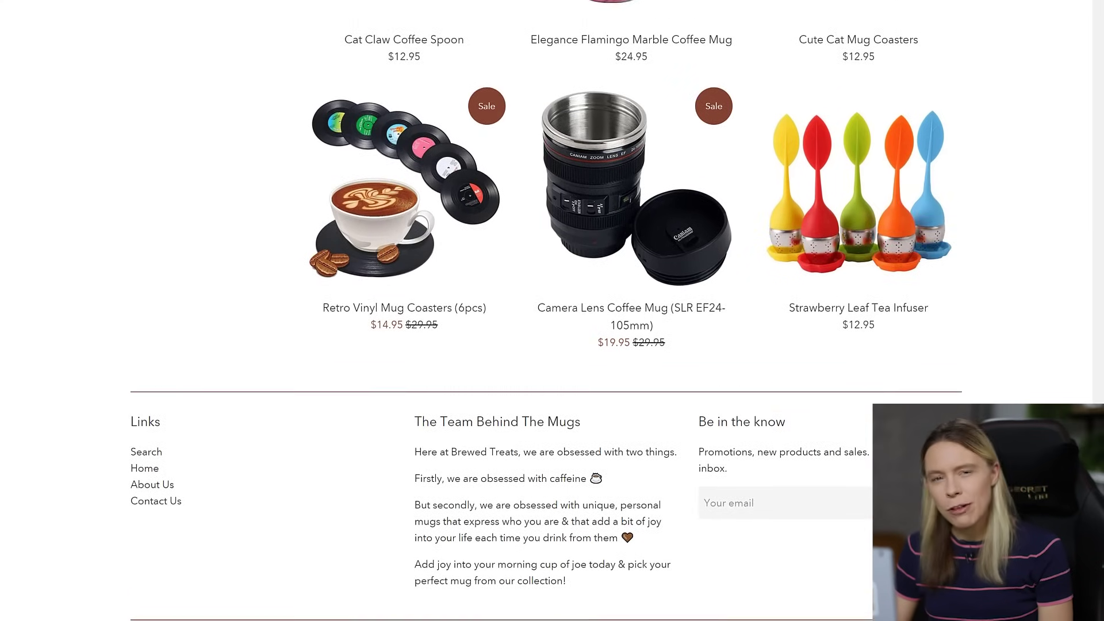
scroll(552, 310, up, 12)
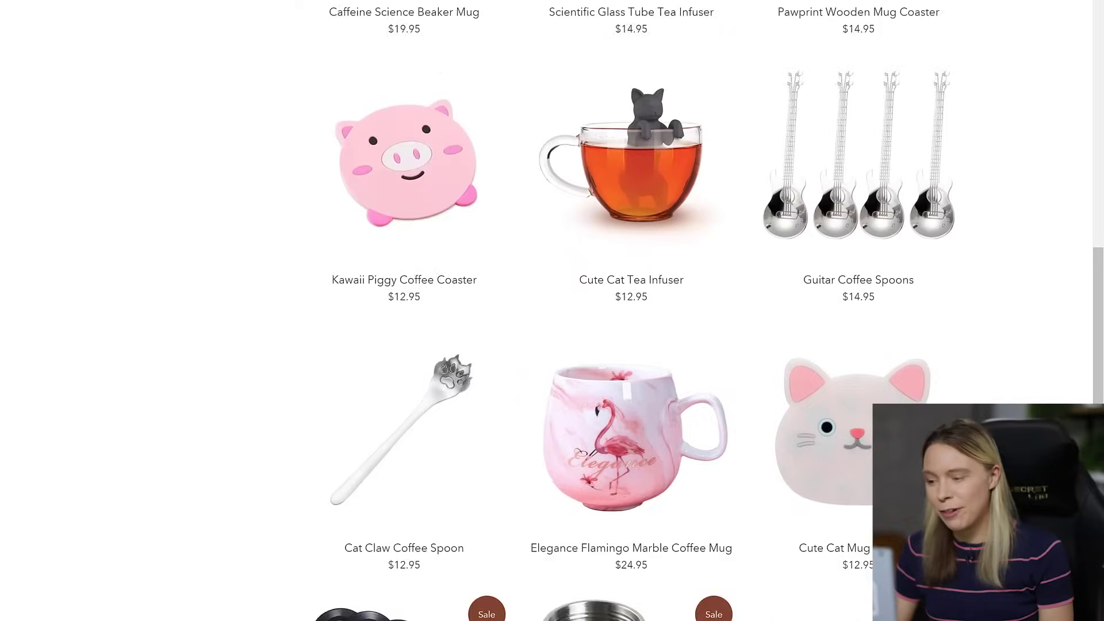
scroll(552, 310, up, 10)
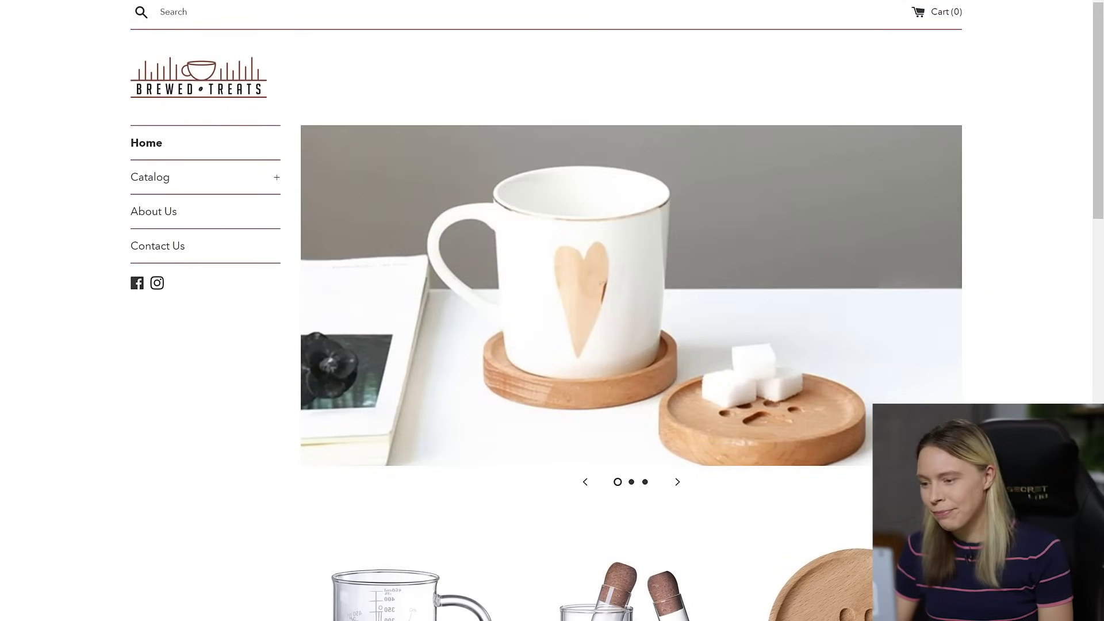
click(673, 482)
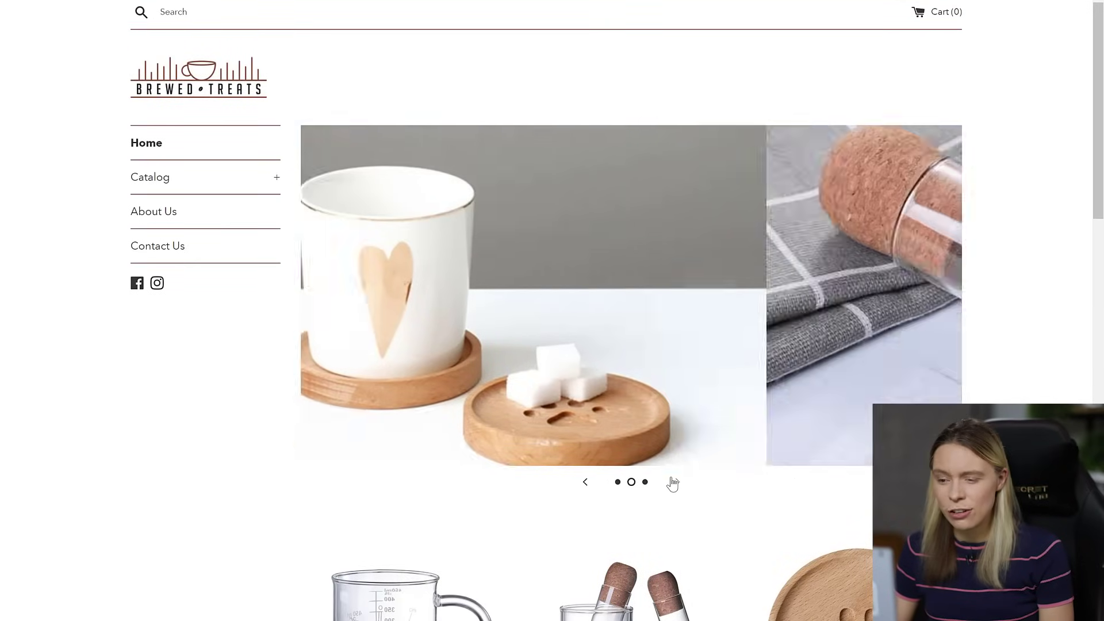
click(673, 483)
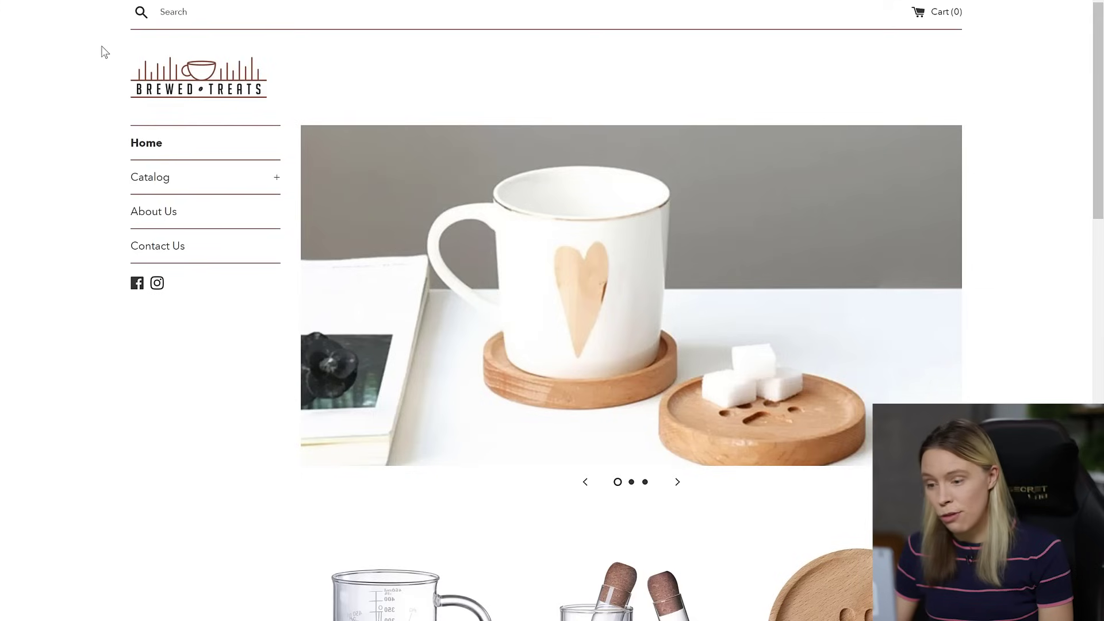
click(144, 176)
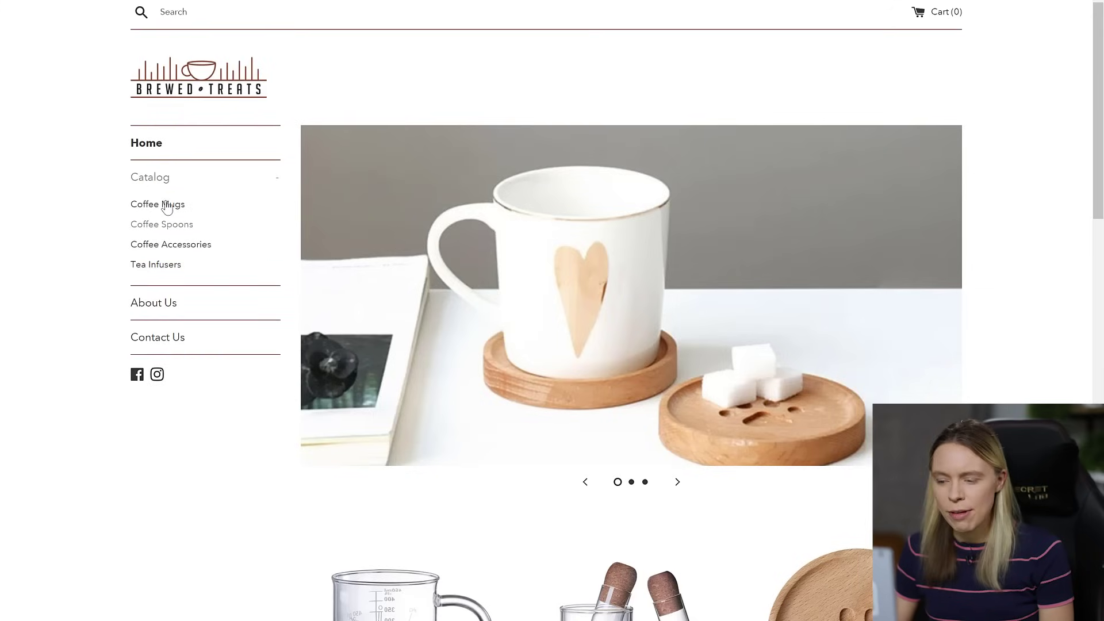
click(154, 179)
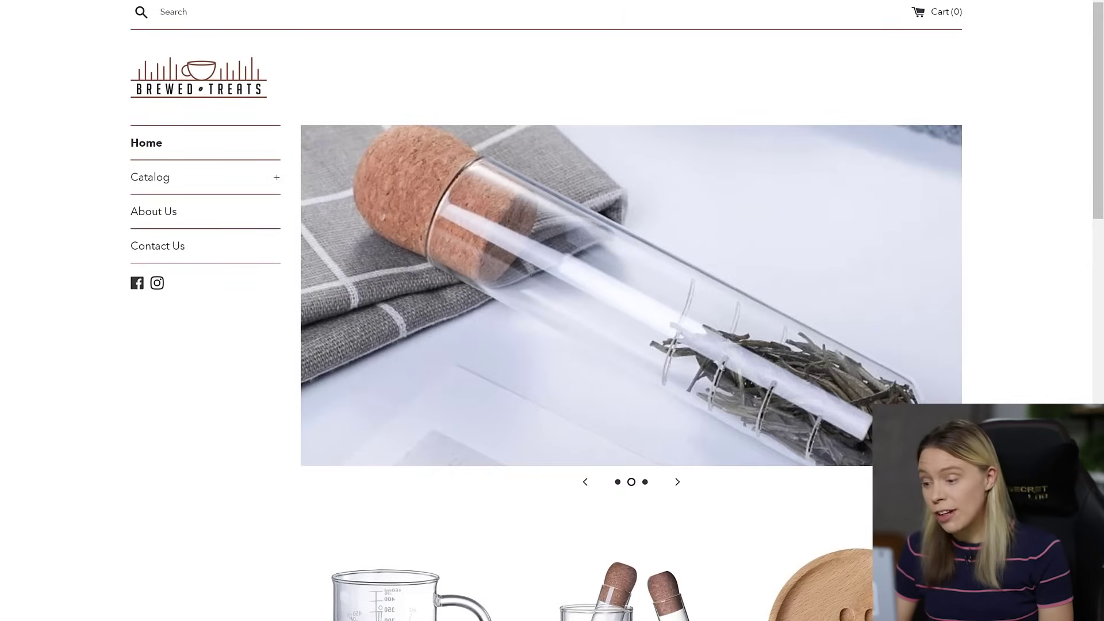
scroll(630, 311, down, 5)
scroll(631, 311, down, 4)
scroll(631, 311, down, 6)
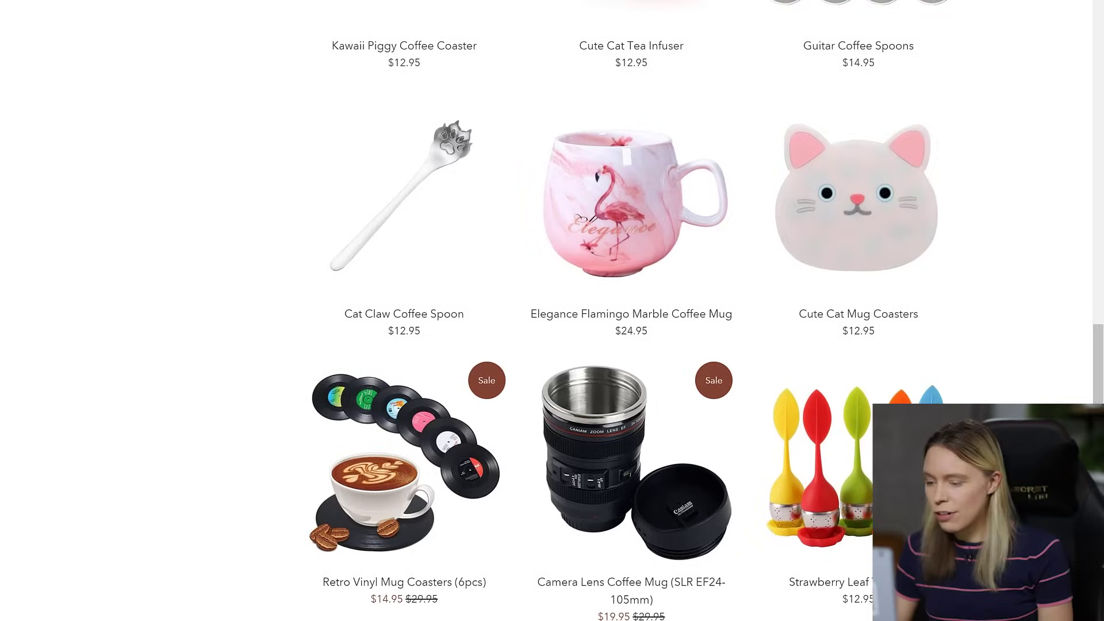
click(937, 228)
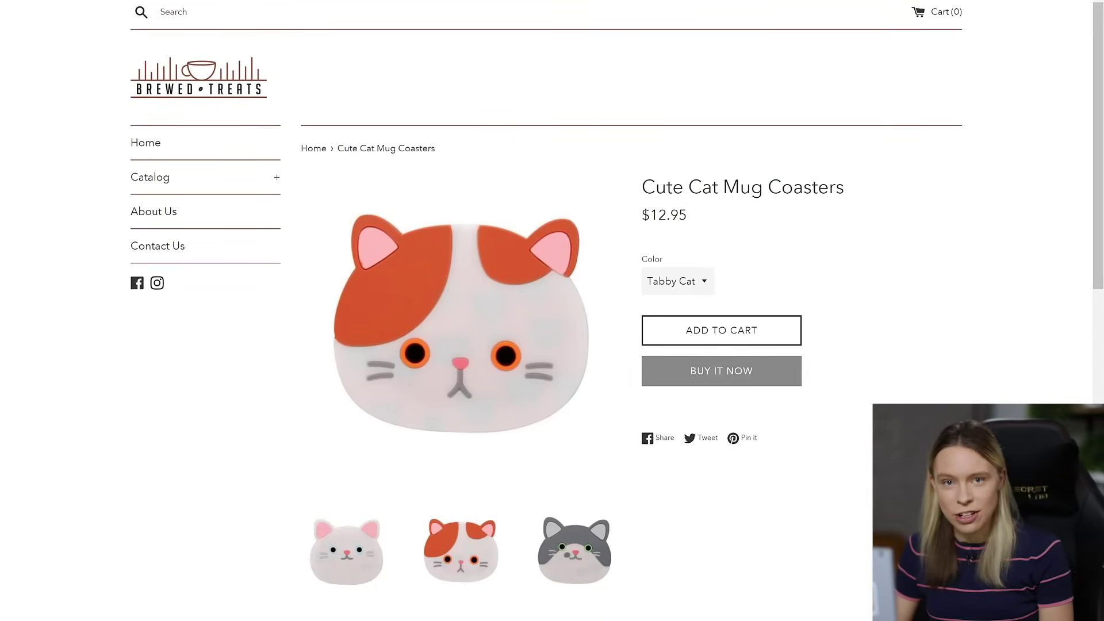
- Choose the Grey Cat colour variant for the Cute Cat Mug Coaster
scroll(552, 311, down, 2)
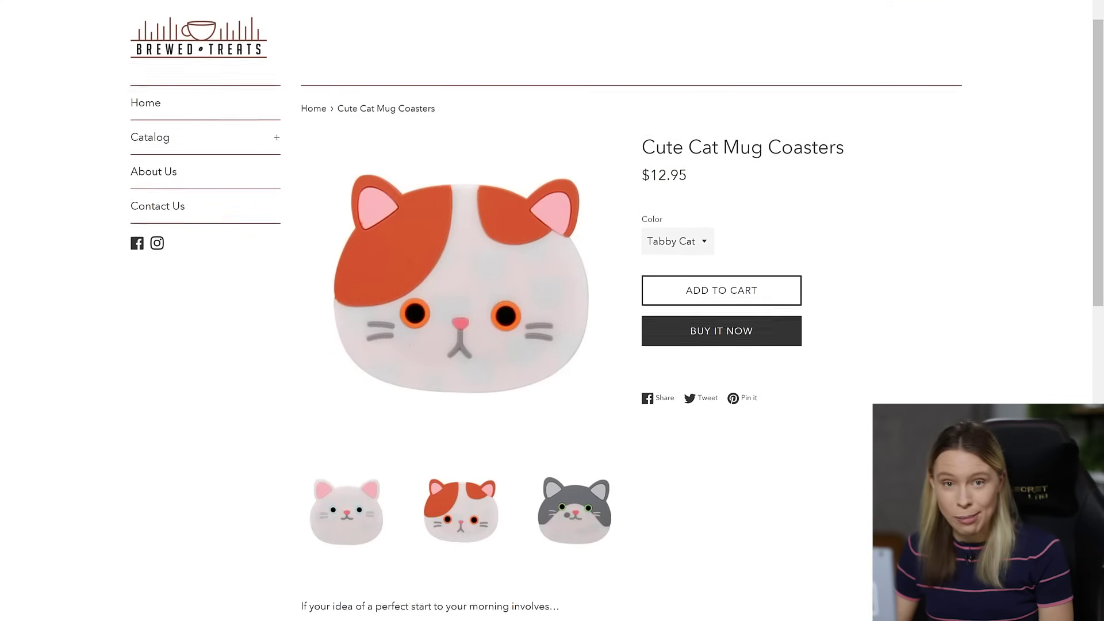
scroll(552, 310, down, 9)
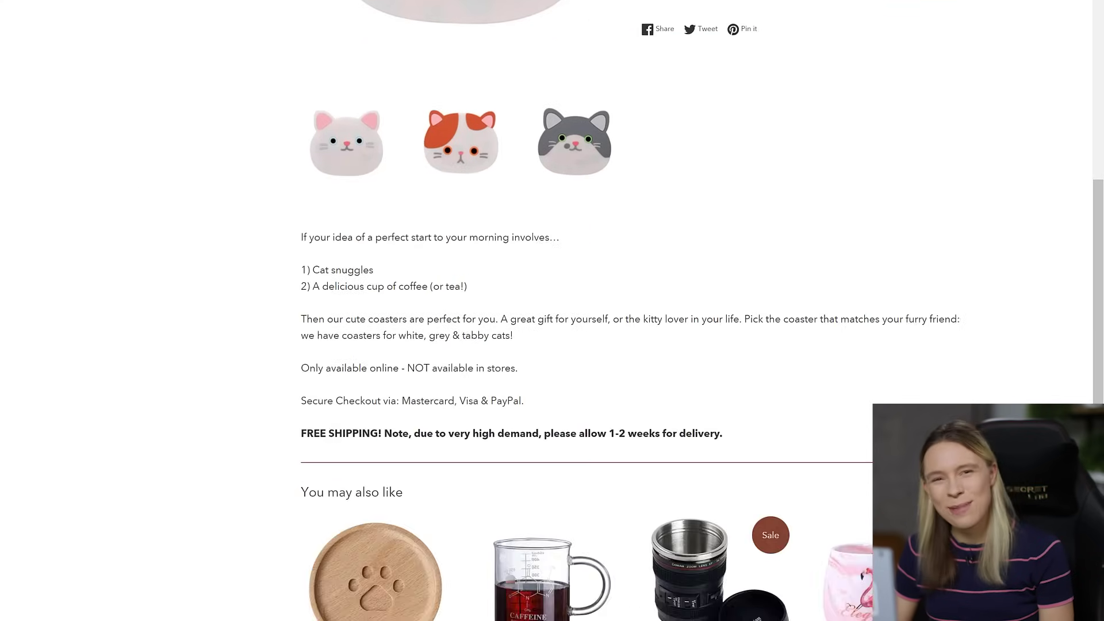
scroll(552, 310, up, 7)
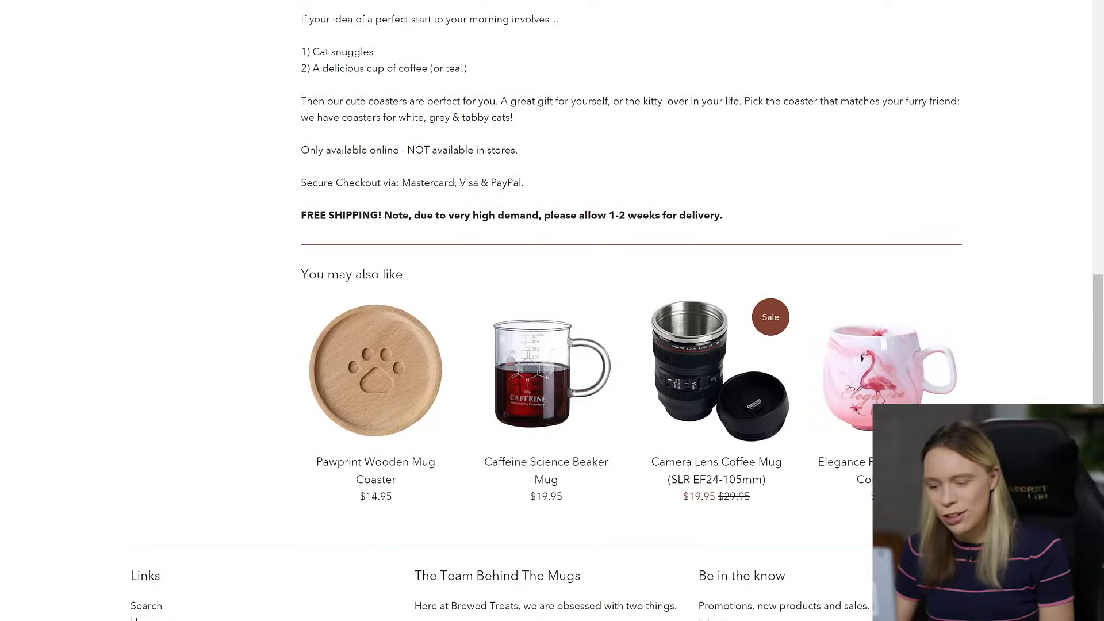
scroll(551, 311, up, 3)
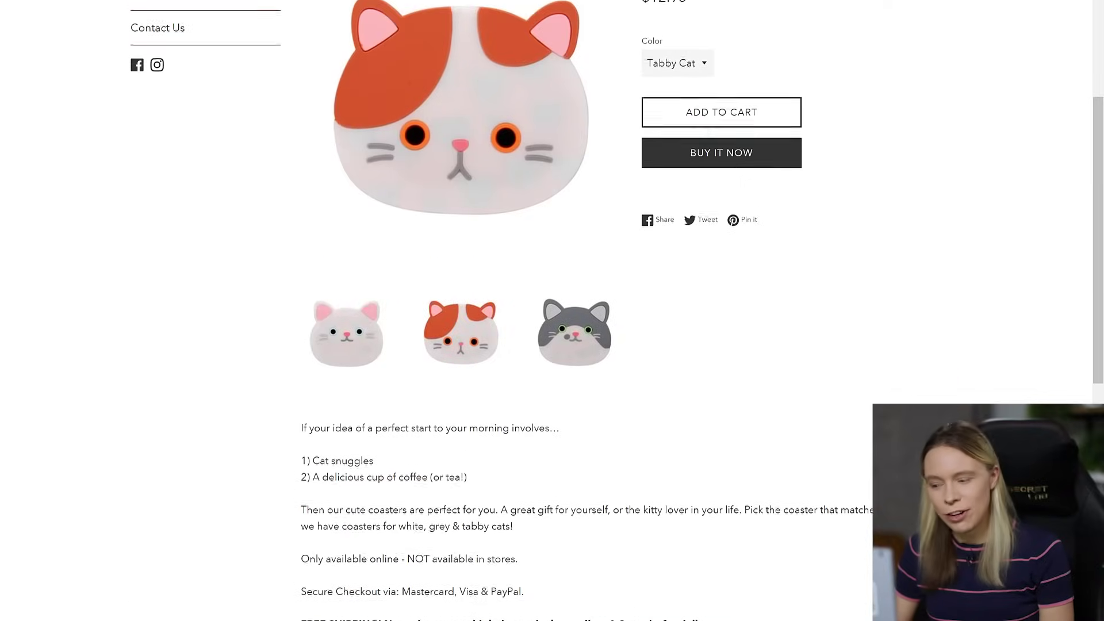
scroll(552, 310, up, 2)
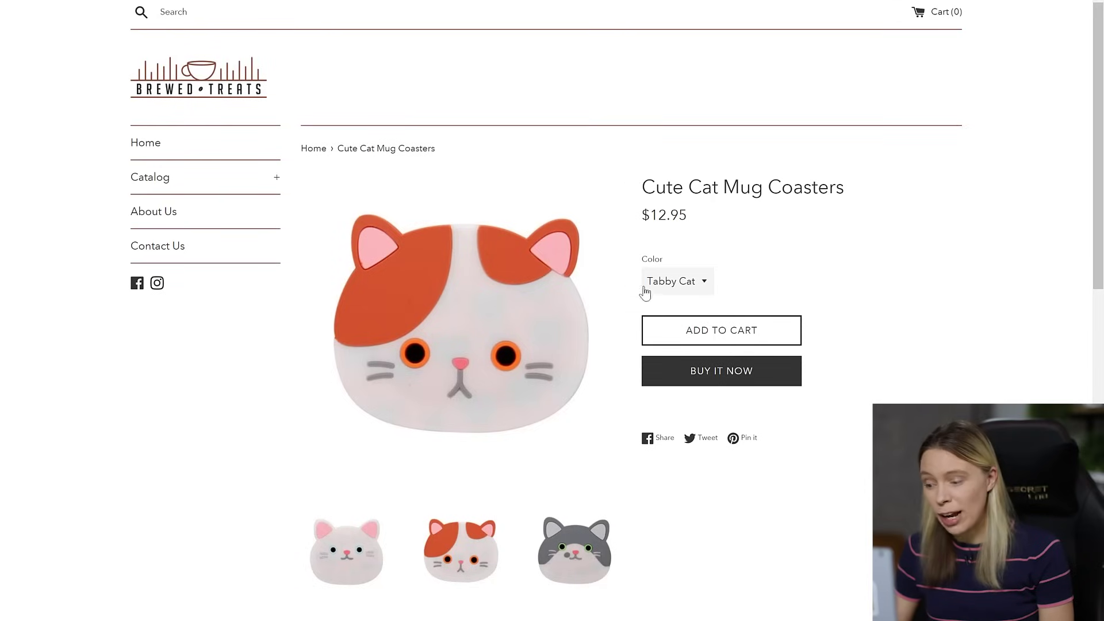
click(667, 291)
click(677, 325)
click(672, 293)
click(672, 350)
- Add the Grey Cat coaster to the cart and view the cart
click(1027, 367)
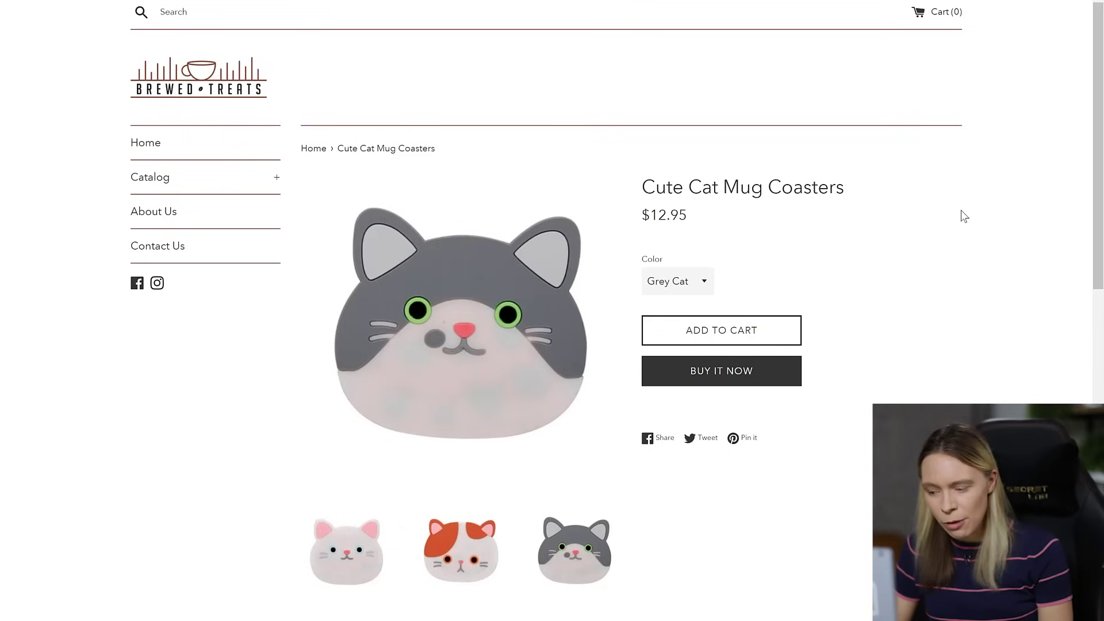
click(756, 328)
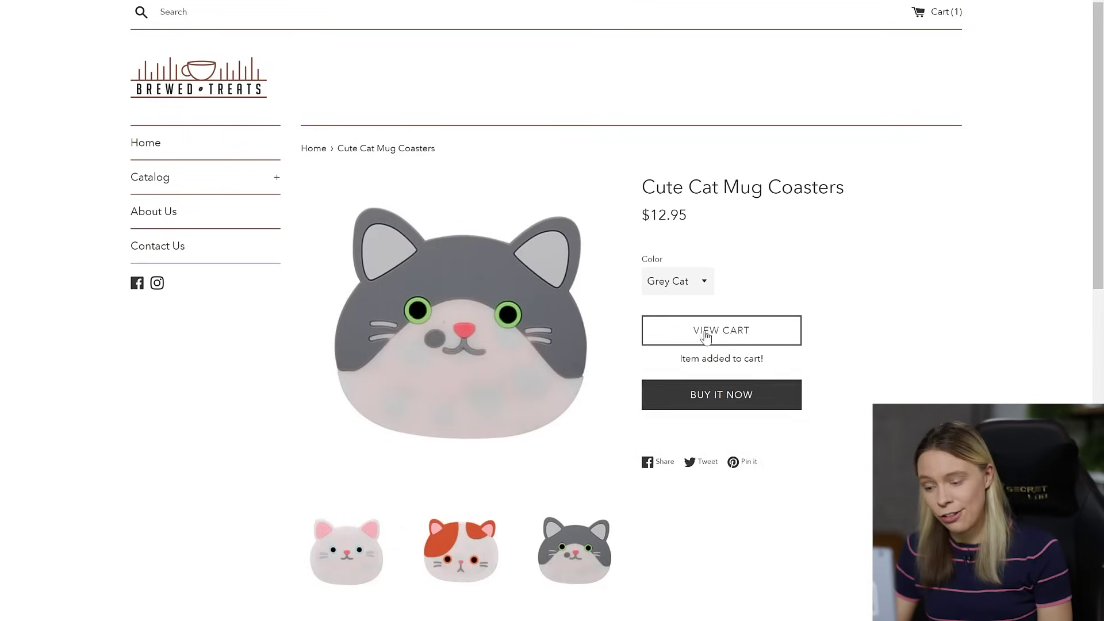
click(706, 336)
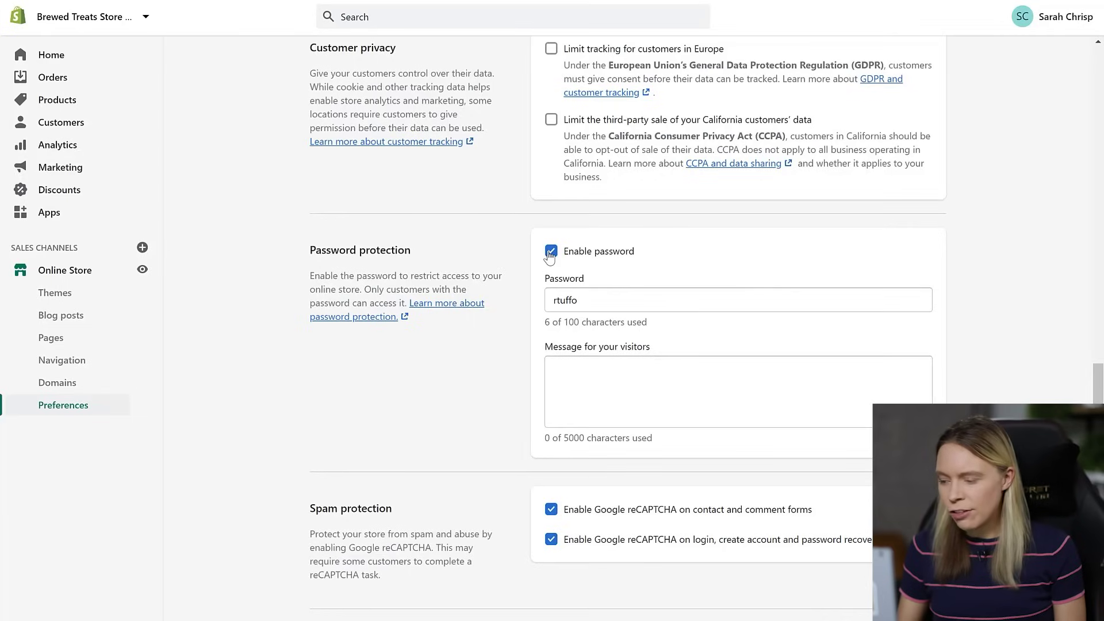
- Switch off Enable password under Password protection and save the preference
click(550, 252)
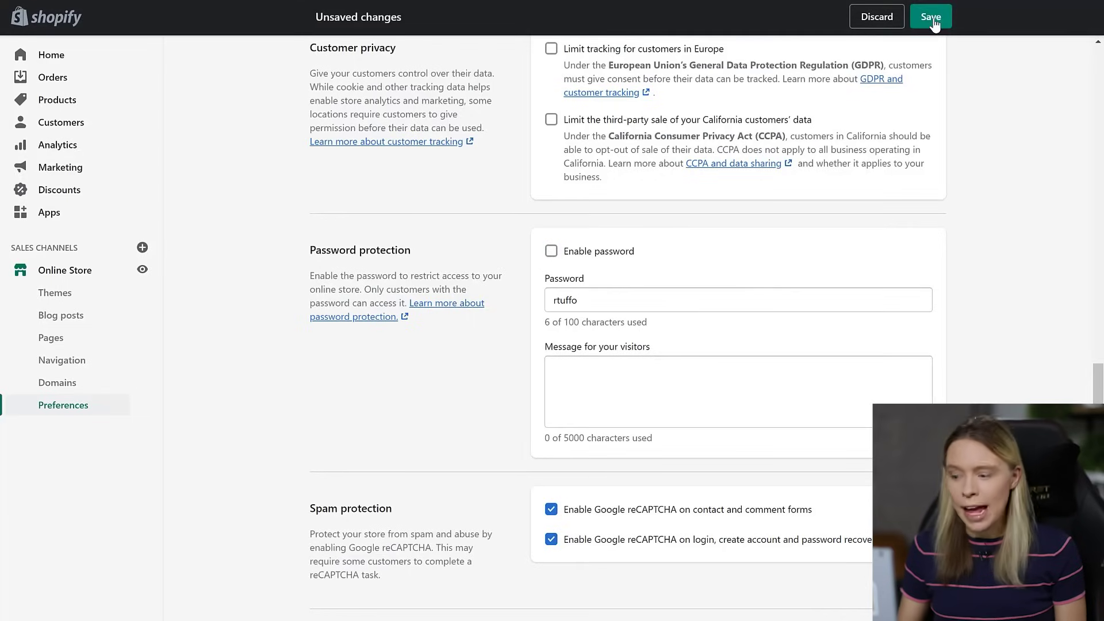
click(930, 17)
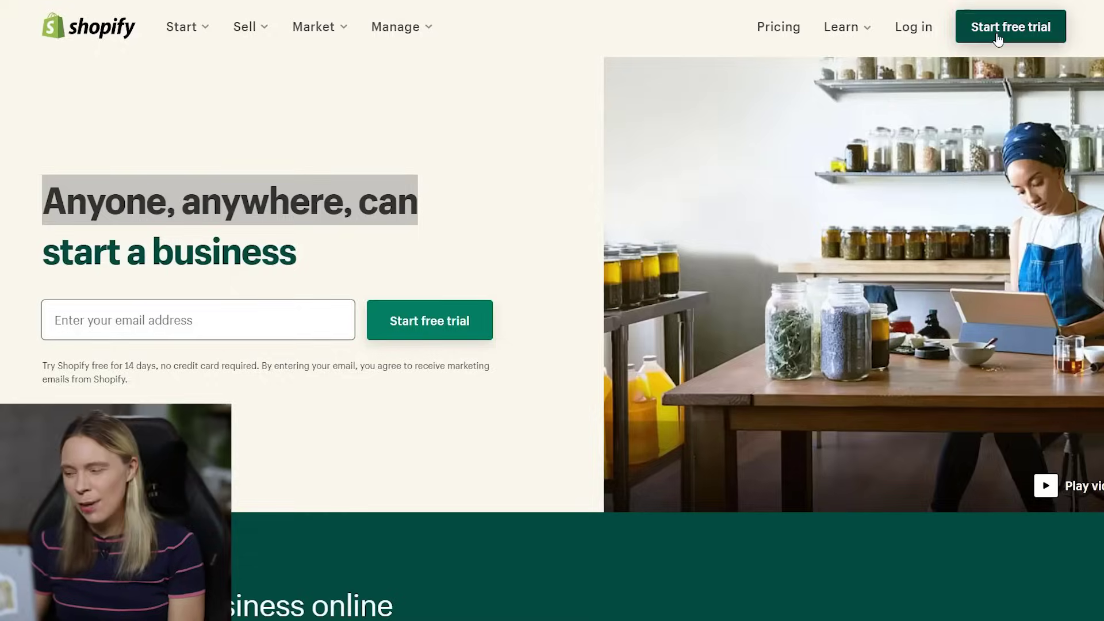
- Start the free trial with an email, password and store name 'Brewed Treats Store 2021'
click(1010, 26)
text(****)
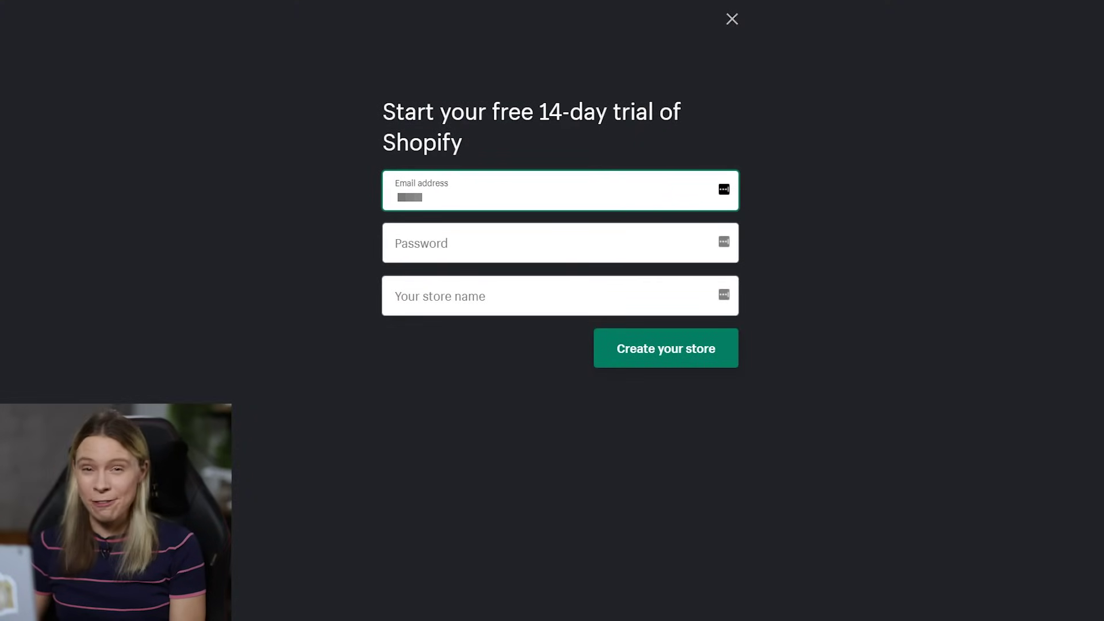
text(***)
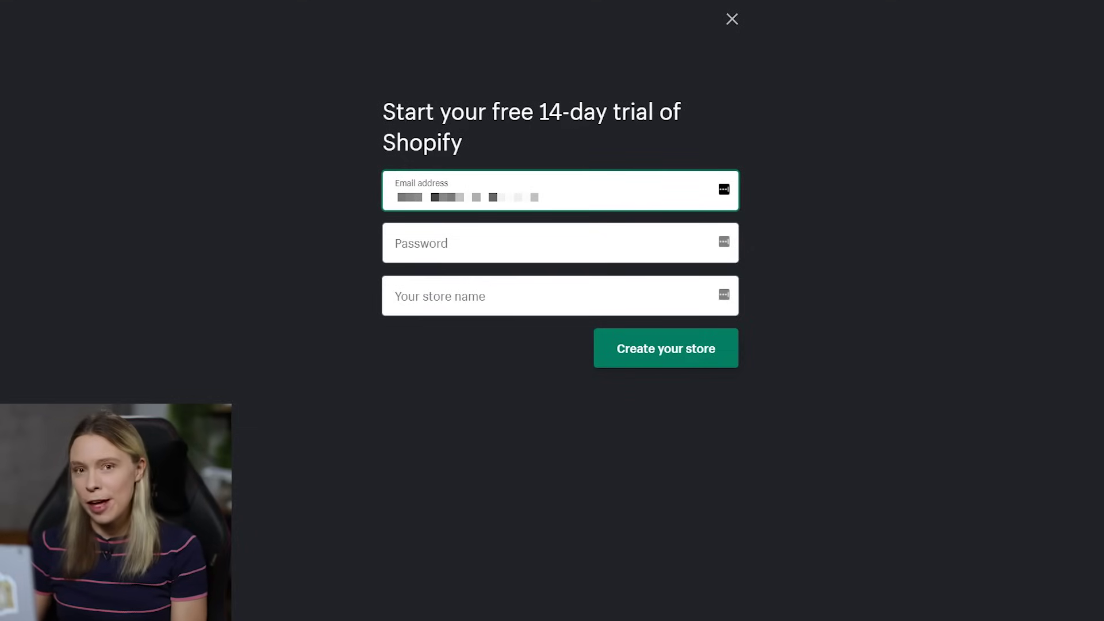
click(426, 243)
text(*)
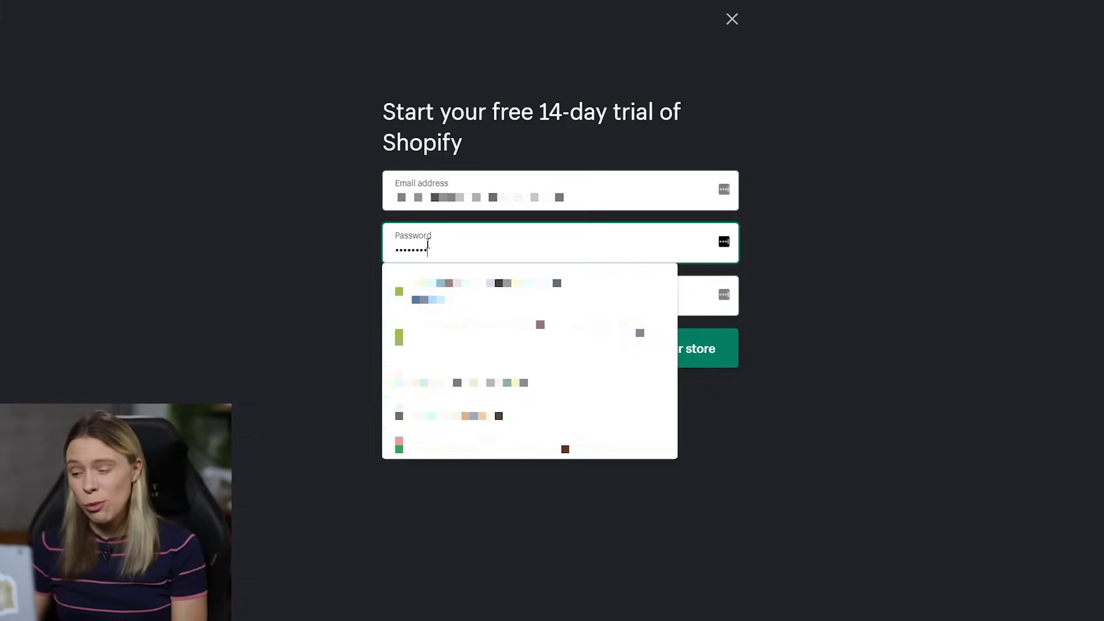
key(Tab)
text(Br)
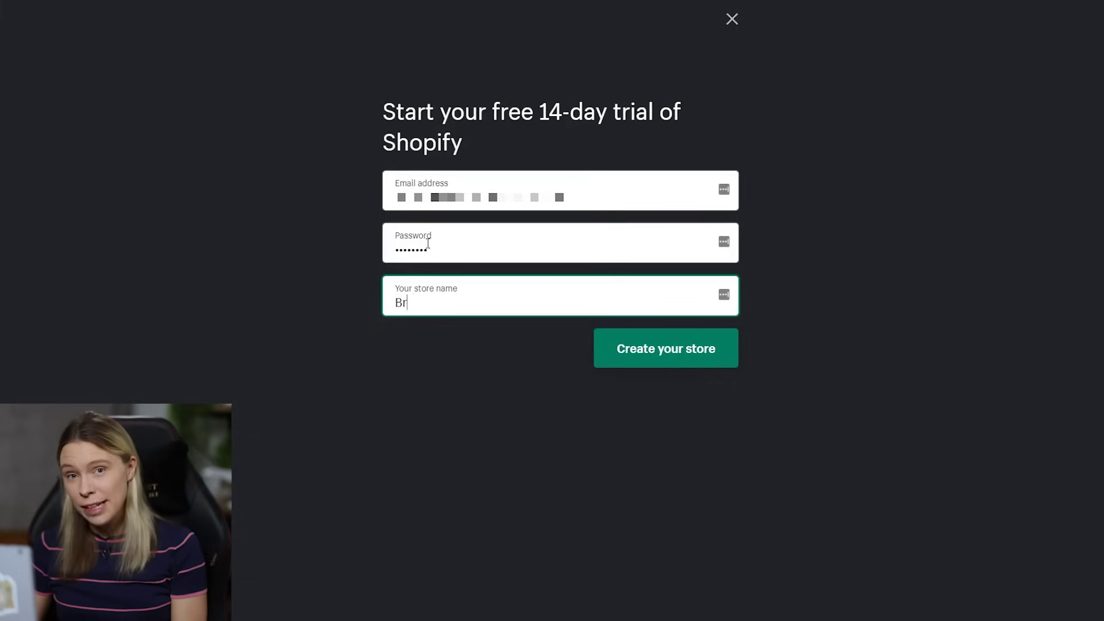
text(ewed T)
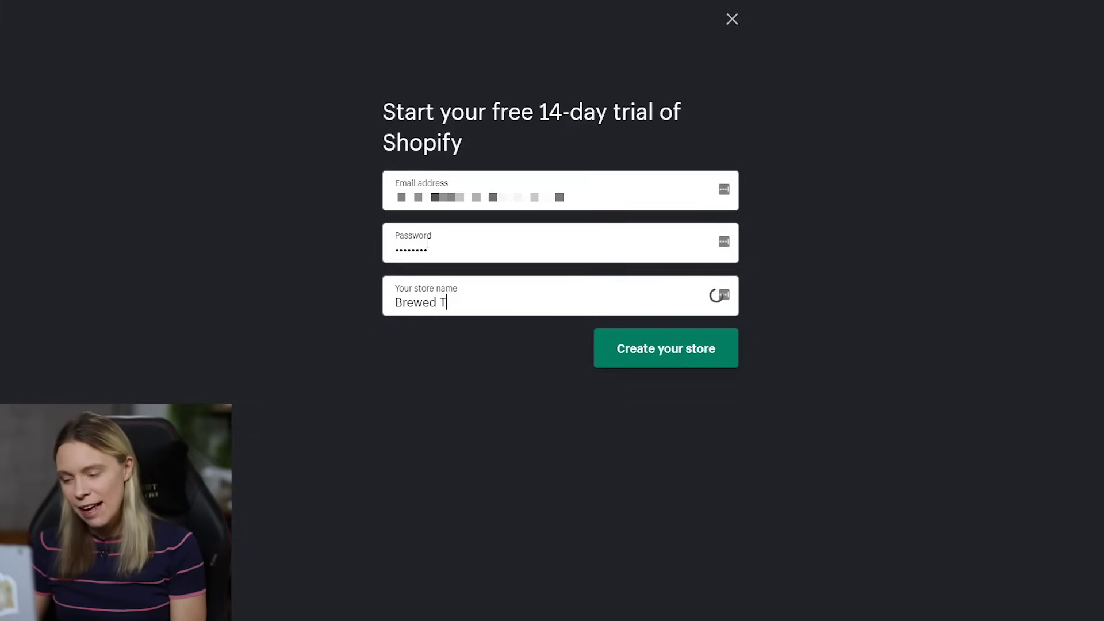
text(reats)
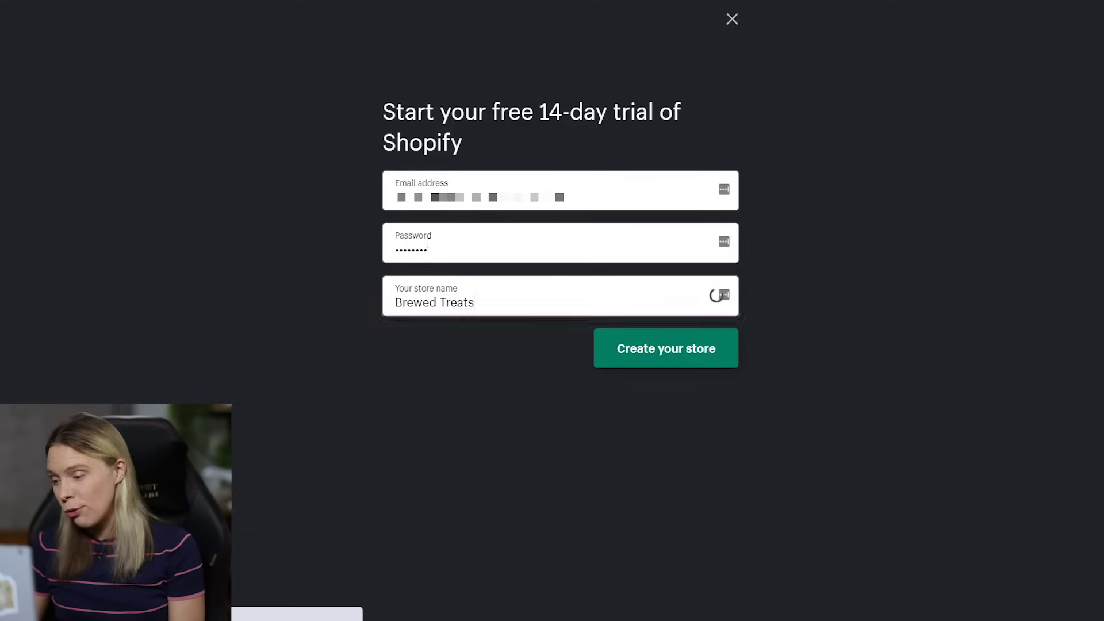
text( Store 2021)
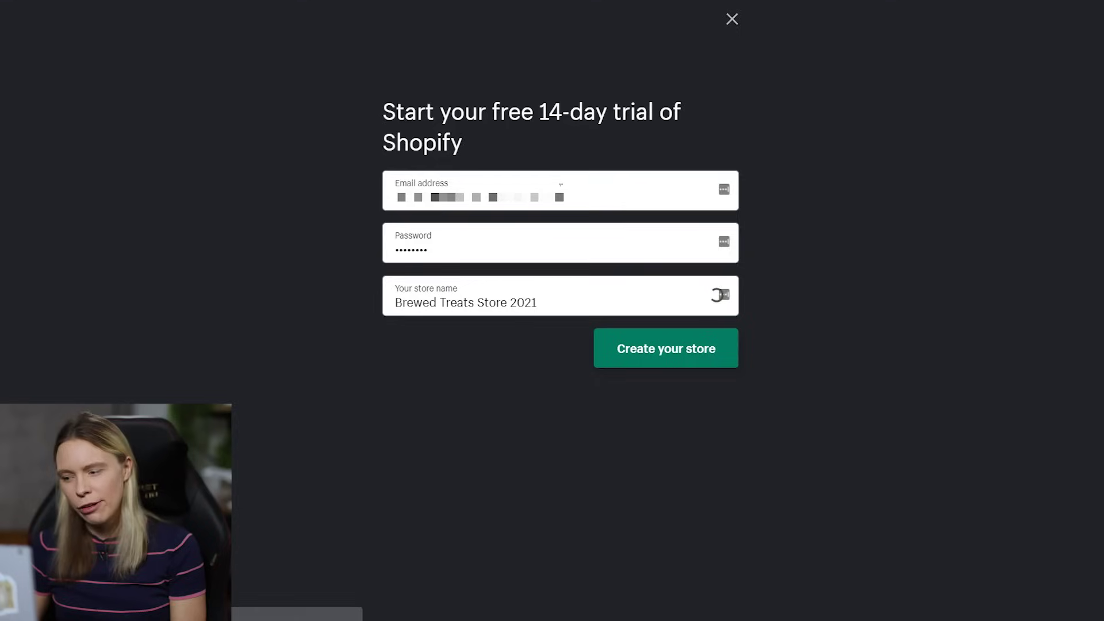
- Create the store, skip the business questionnaire, and enter the owner's name
click(661, 362)
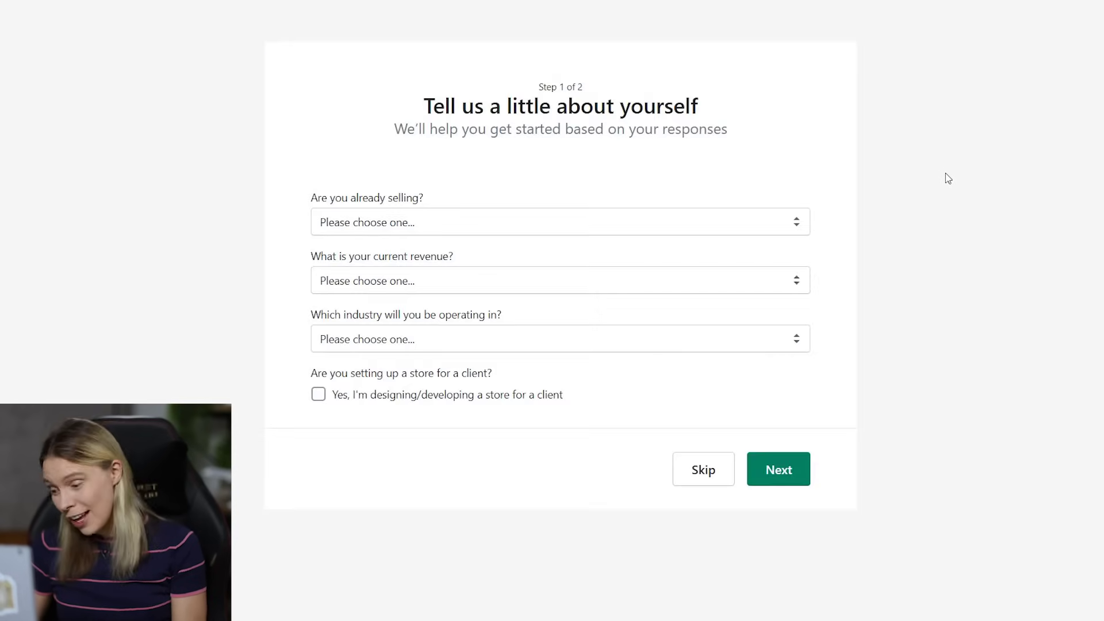
click(688, 478)
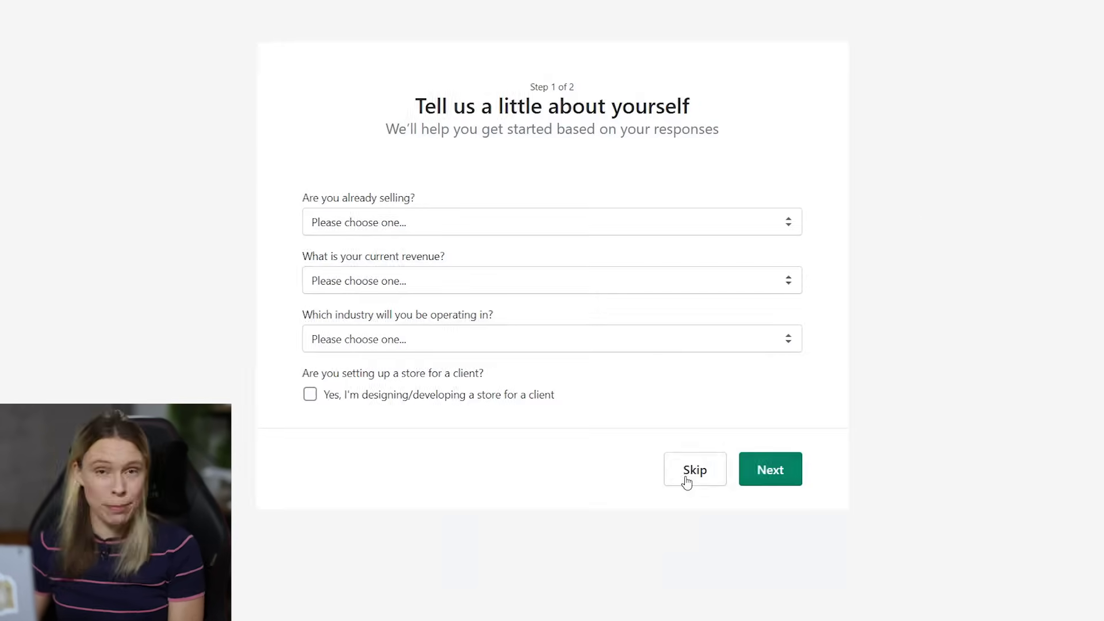
click(409, 230)
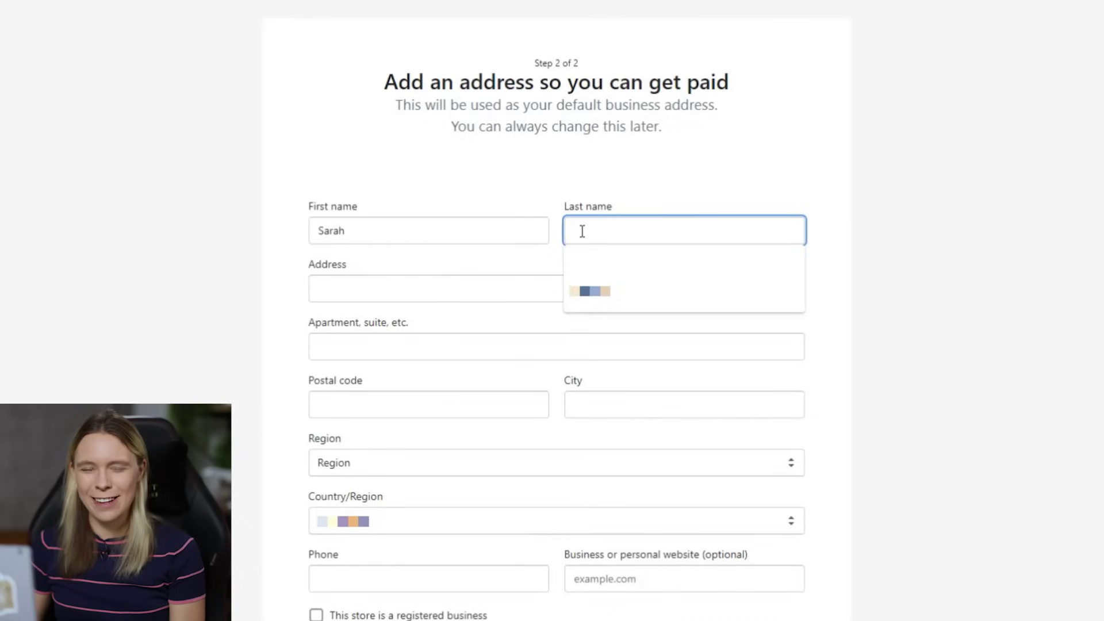
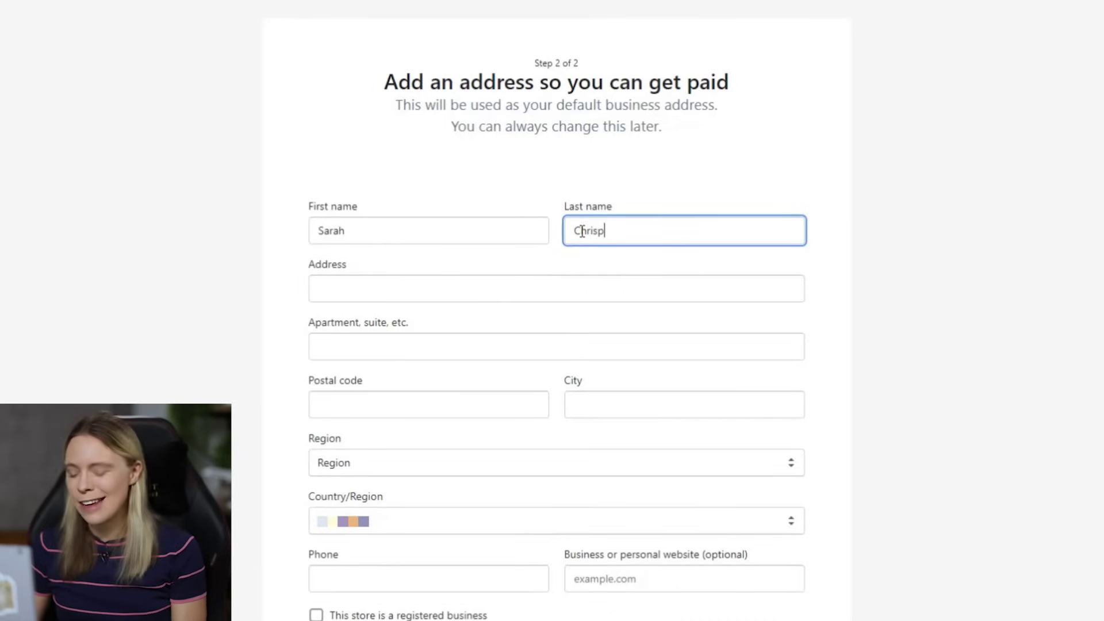
- Fill in the business street address, apartment line, postal code and city
click(371, 288)
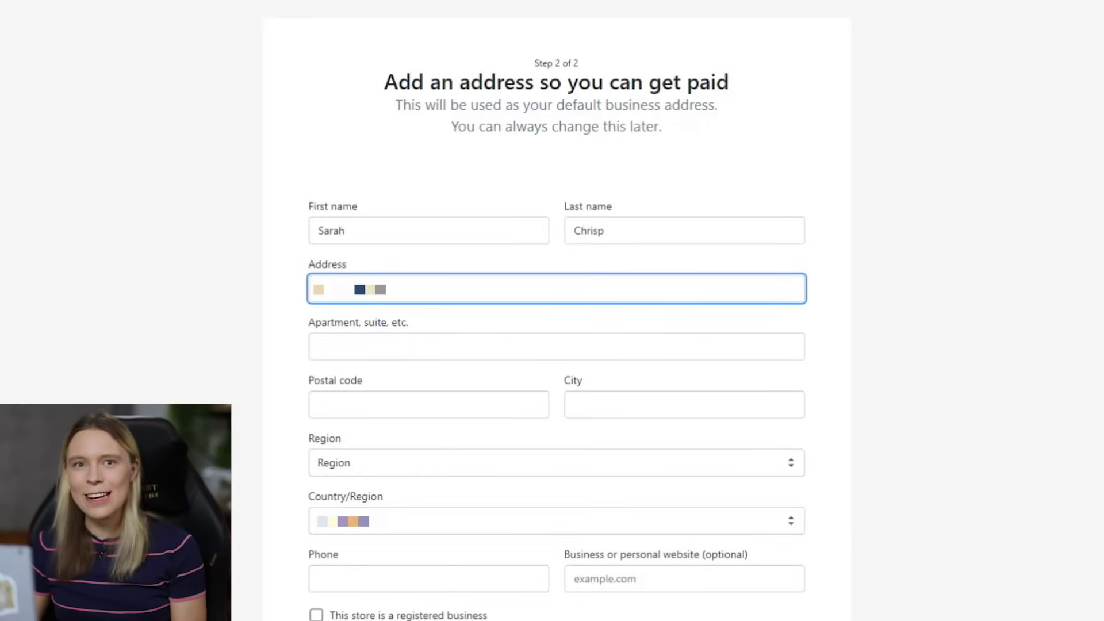
click(332, 344)
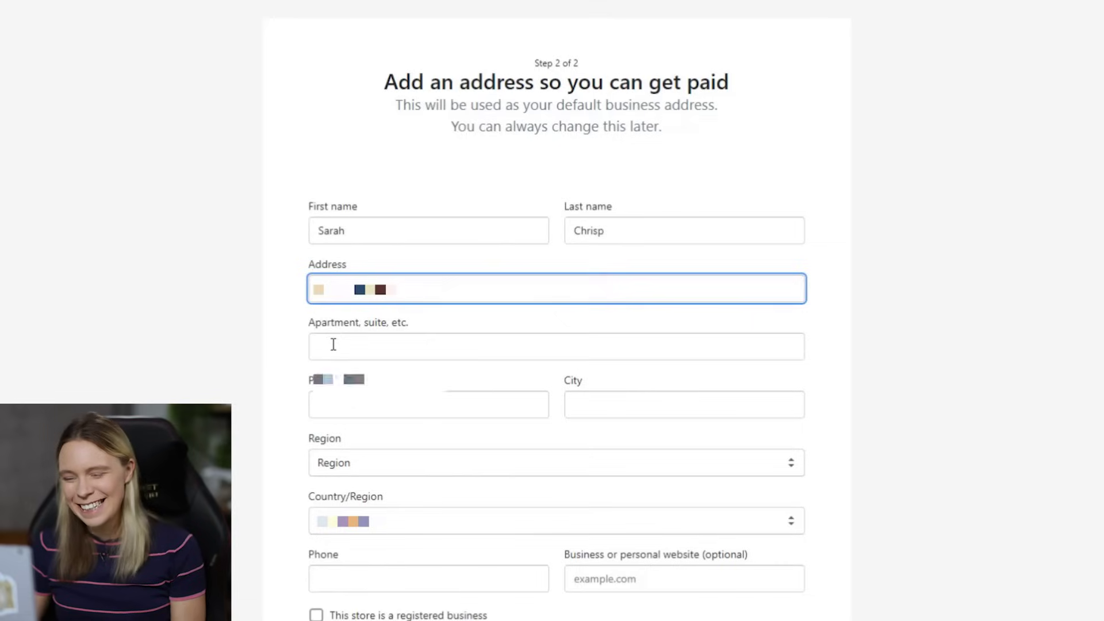
click(339, 379)
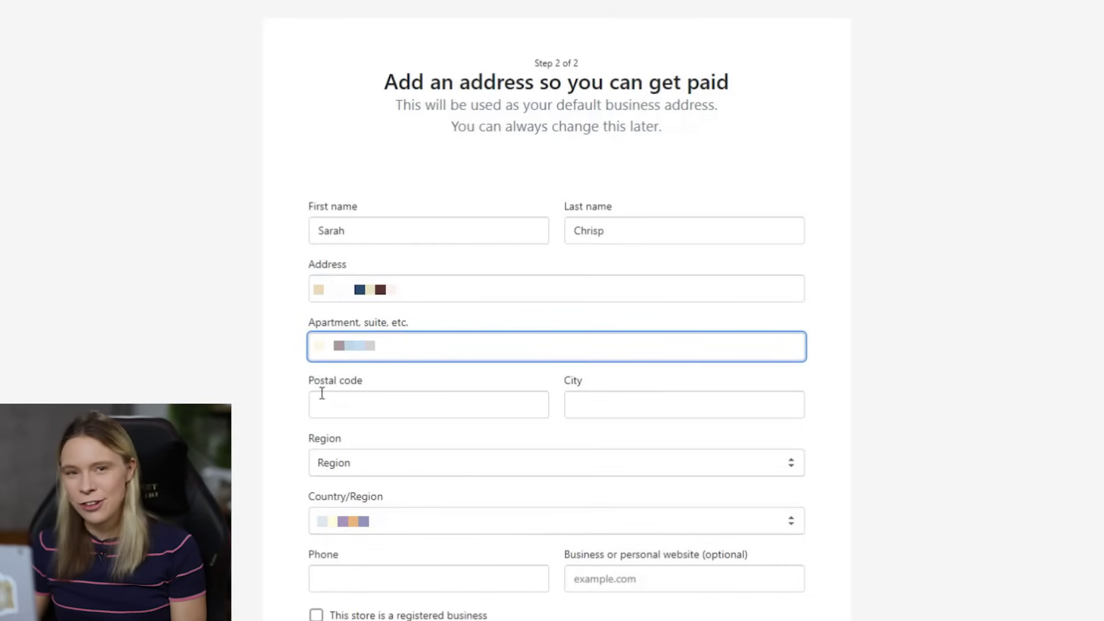
click(322, 410)
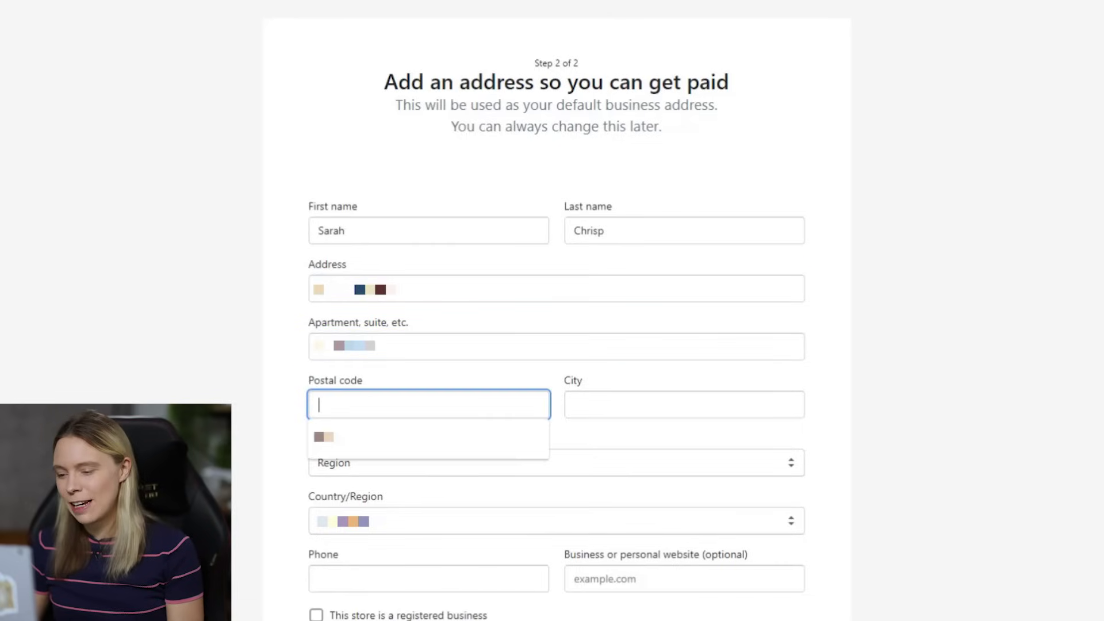
click(326, 443)
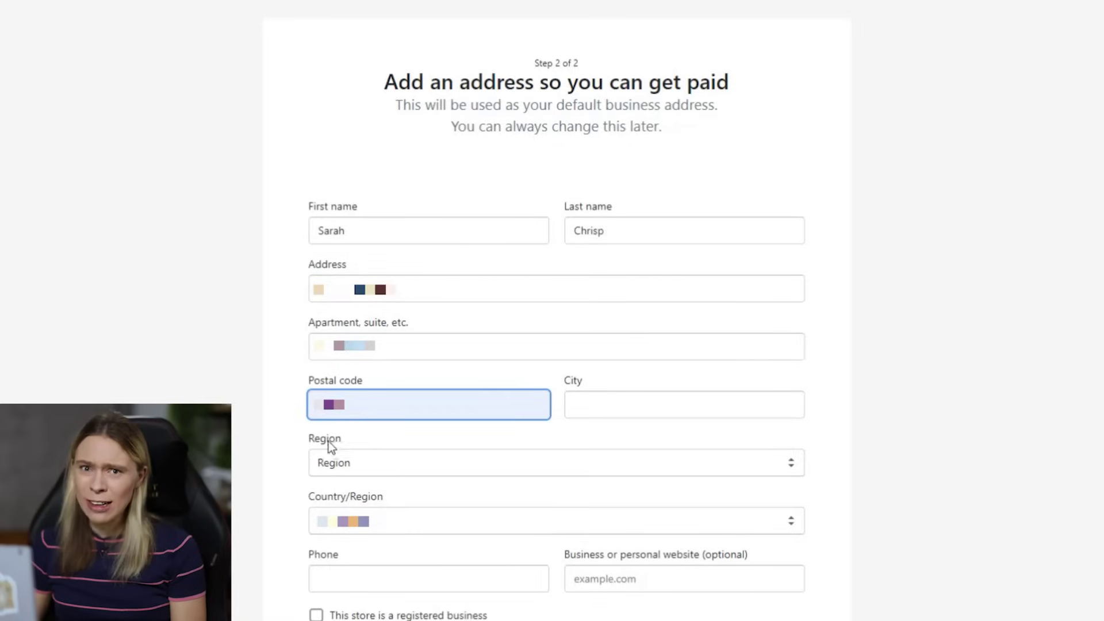
click(582, 406)
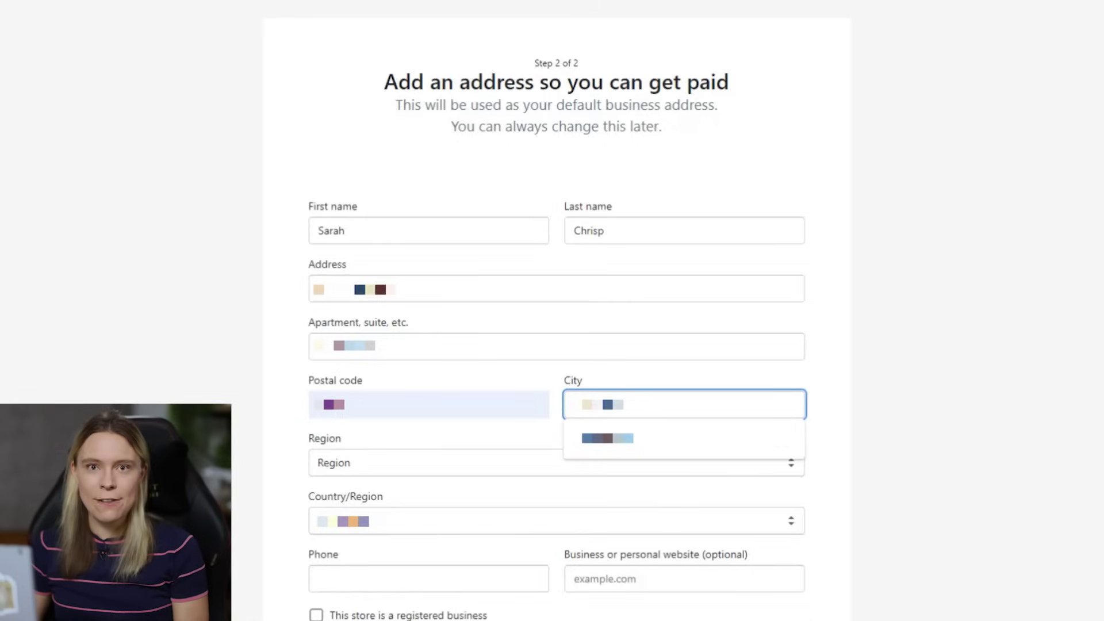
text(??)
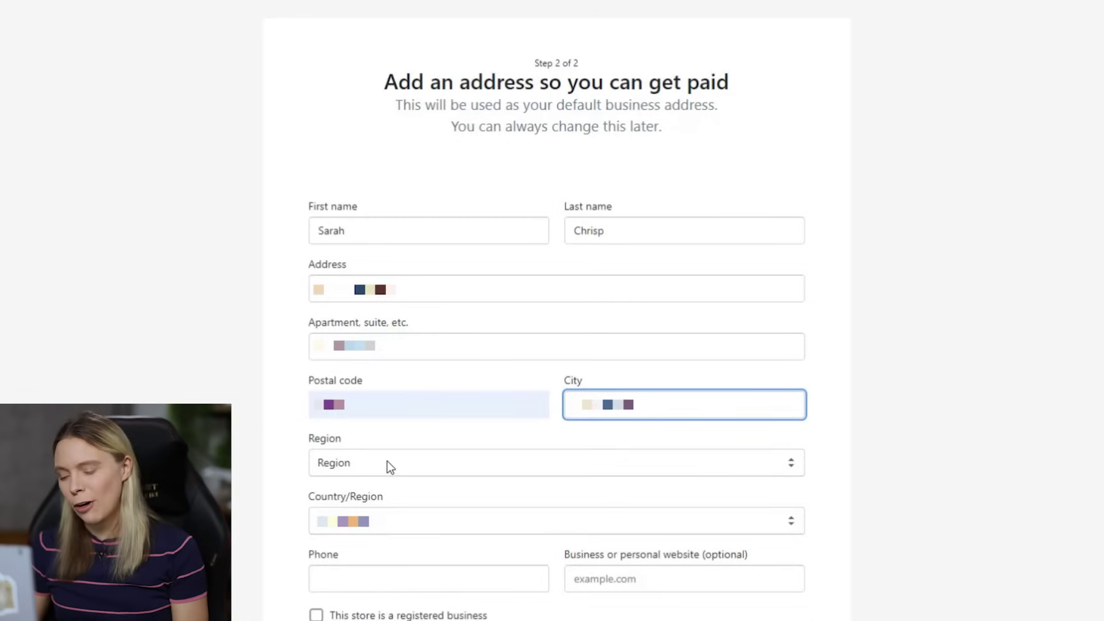
- Select the business's country and region, add the phone number, and enter the store
click(387, 461)
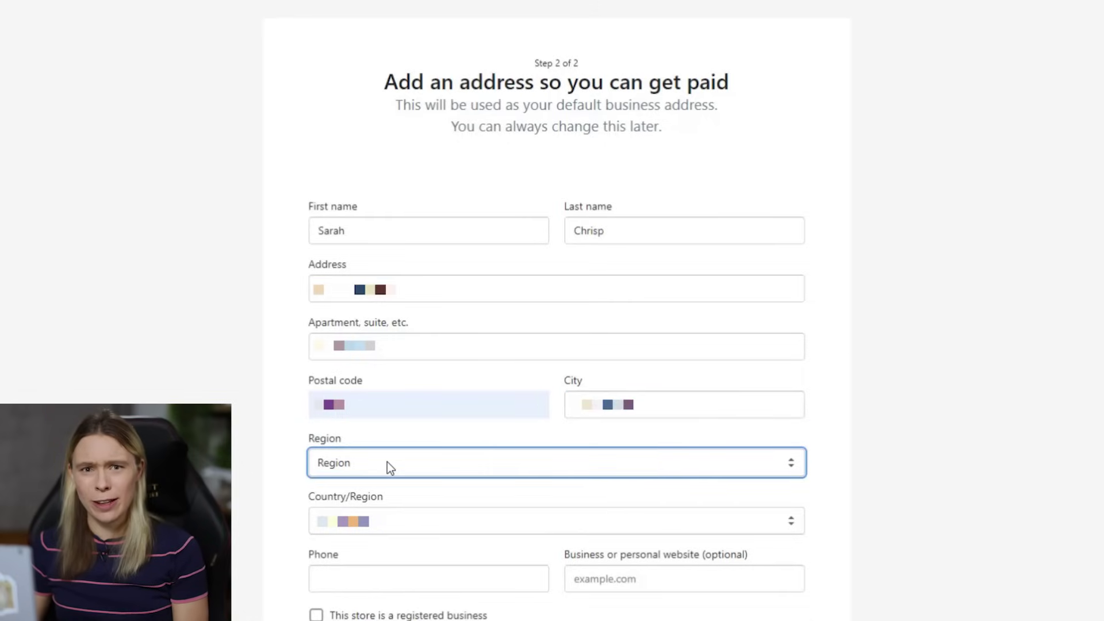
click(394, 524)
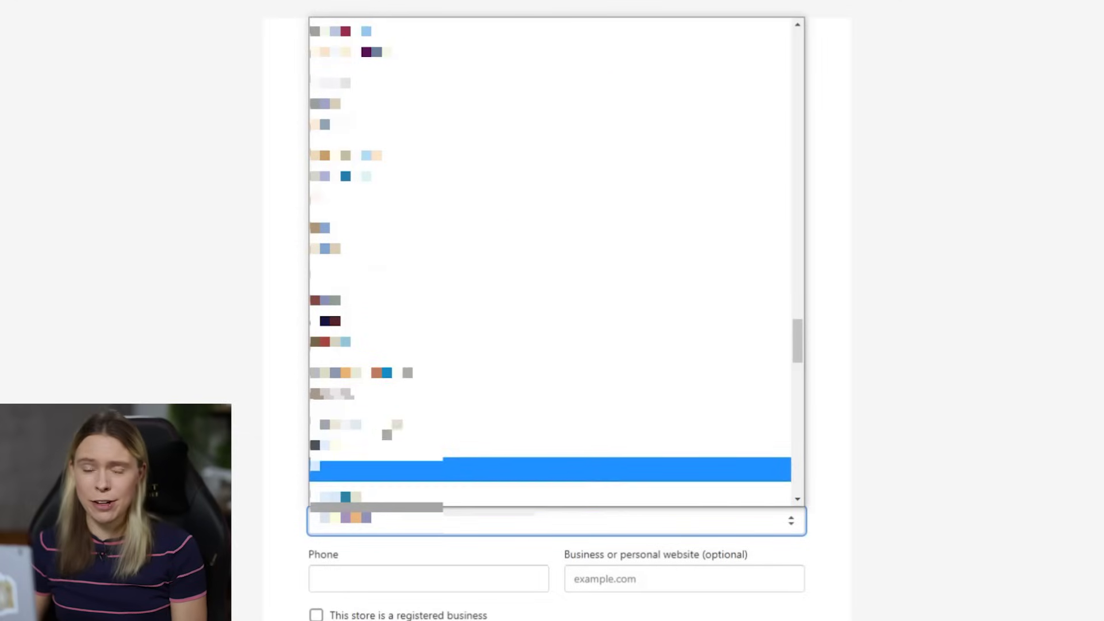
click(398, 178)
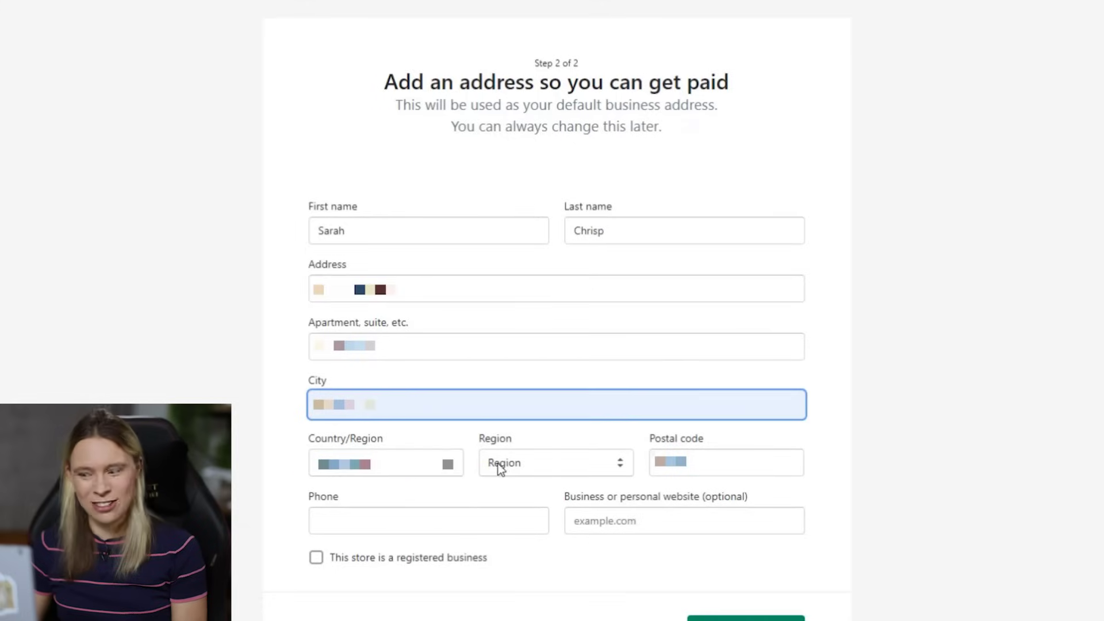
click(499, 468)
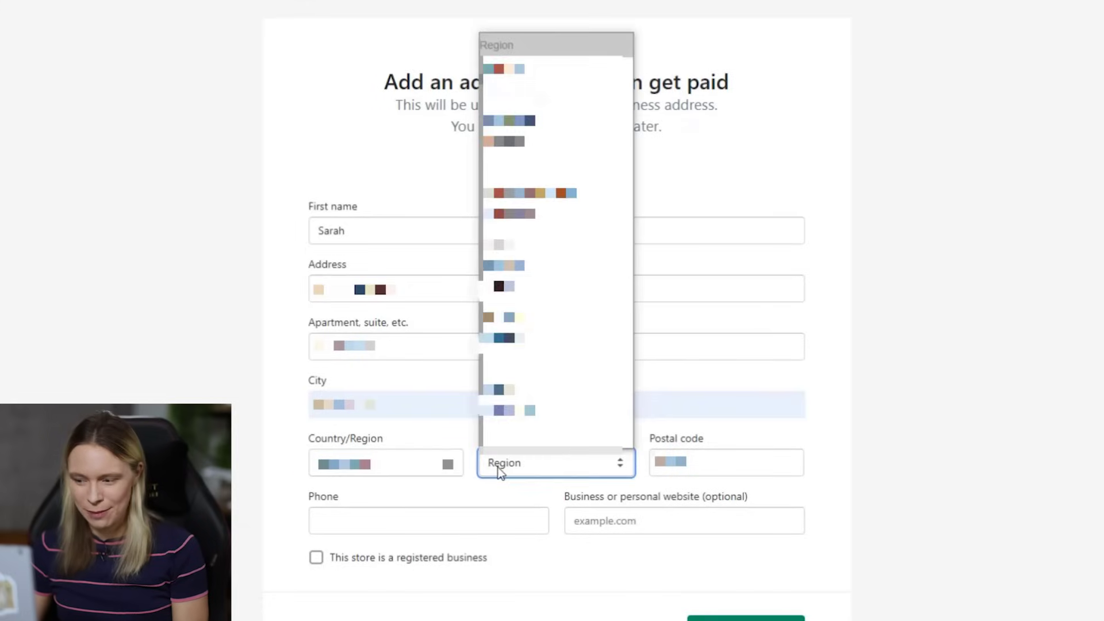
click(485, 129)
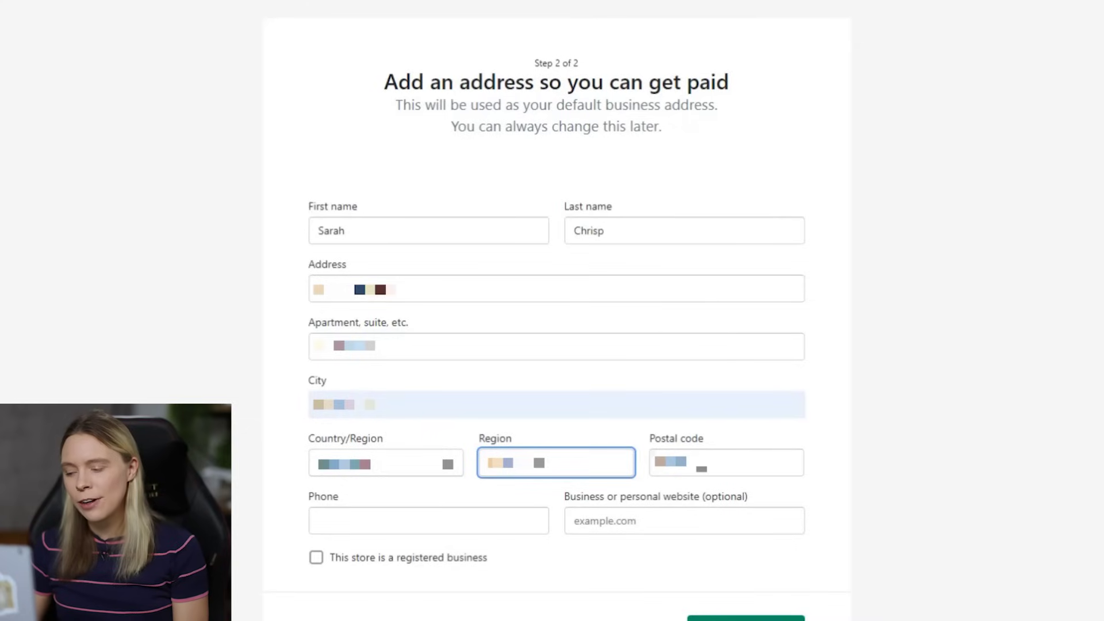
scroll(660, 447, down, 2)
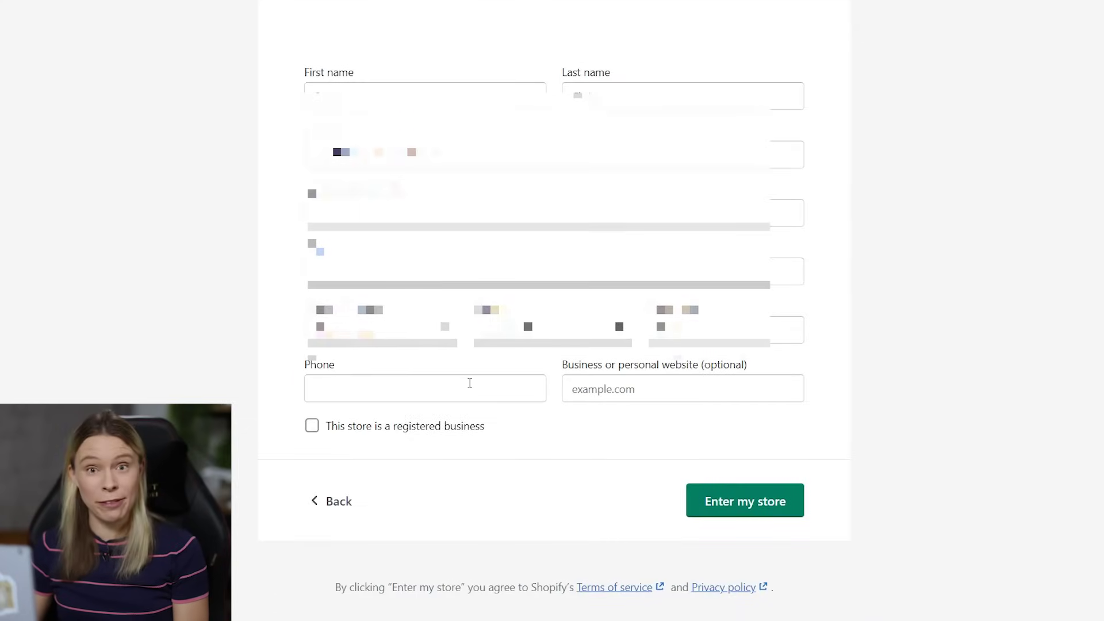
click(360, 388)
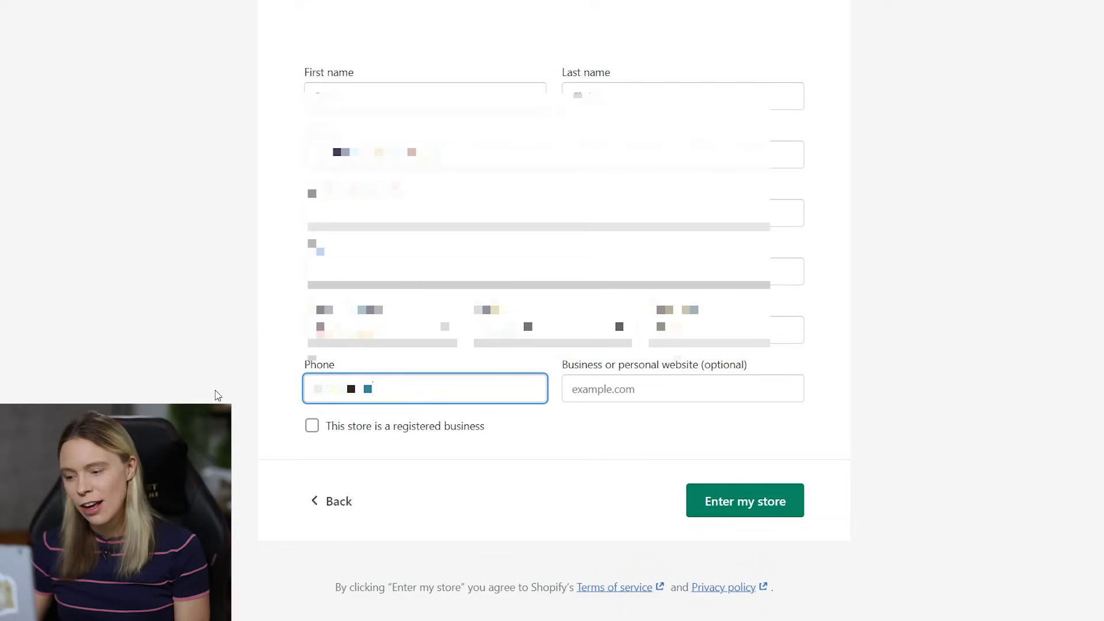
click(217, 394)
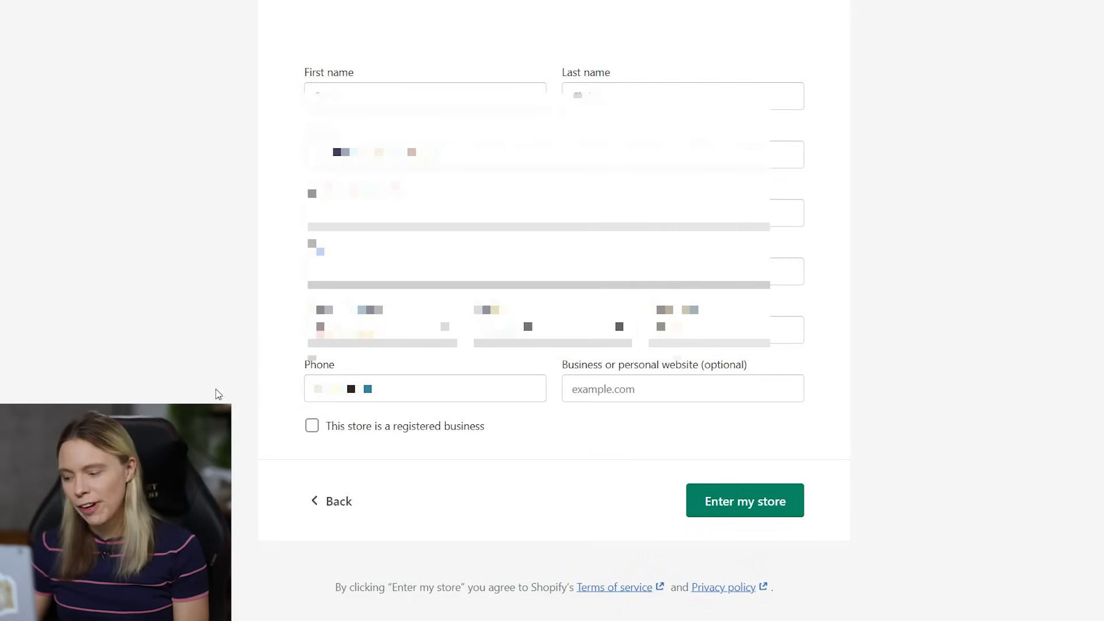
click(778, 511)
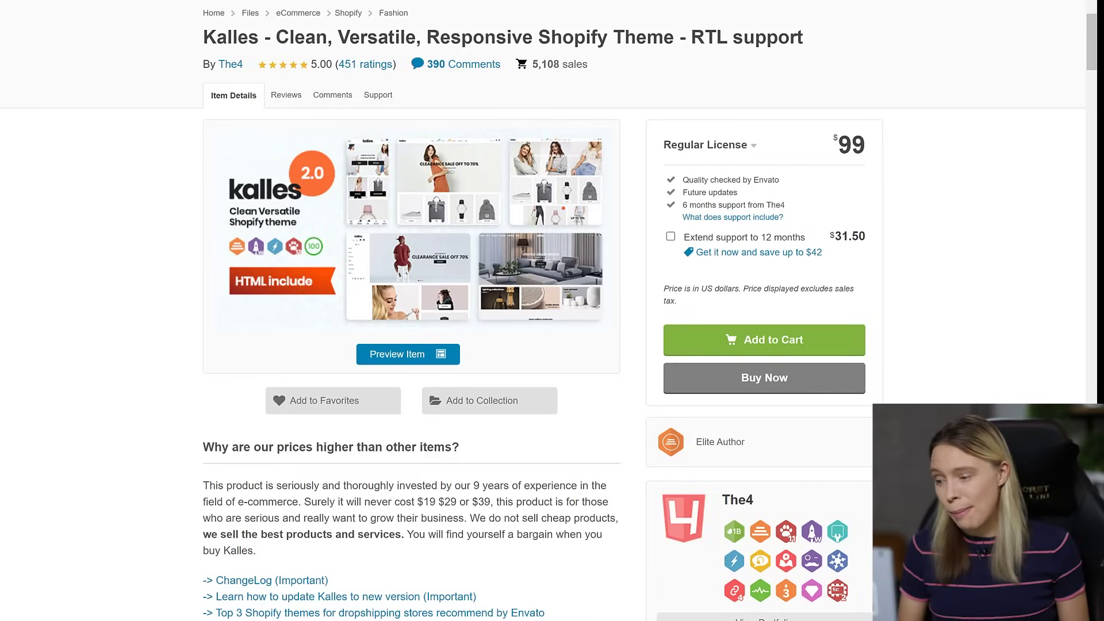
- Open the Kalles theme's live demo and scroll its storefront down to the trending products
click(372, 353)
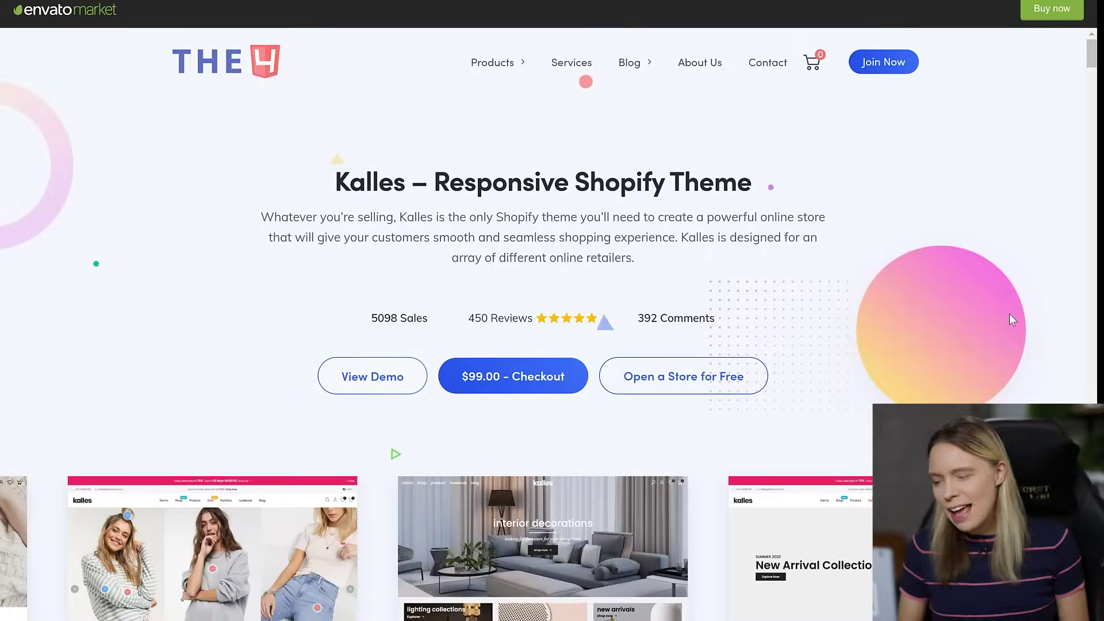
click(371, 384)
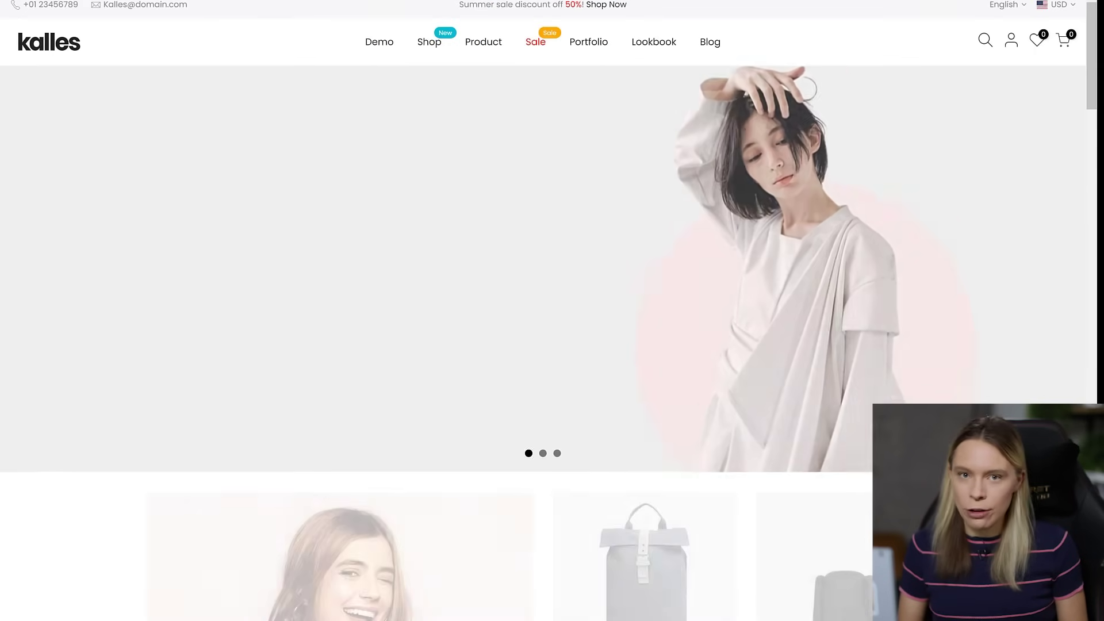
scroll(548, 311, down, 3)
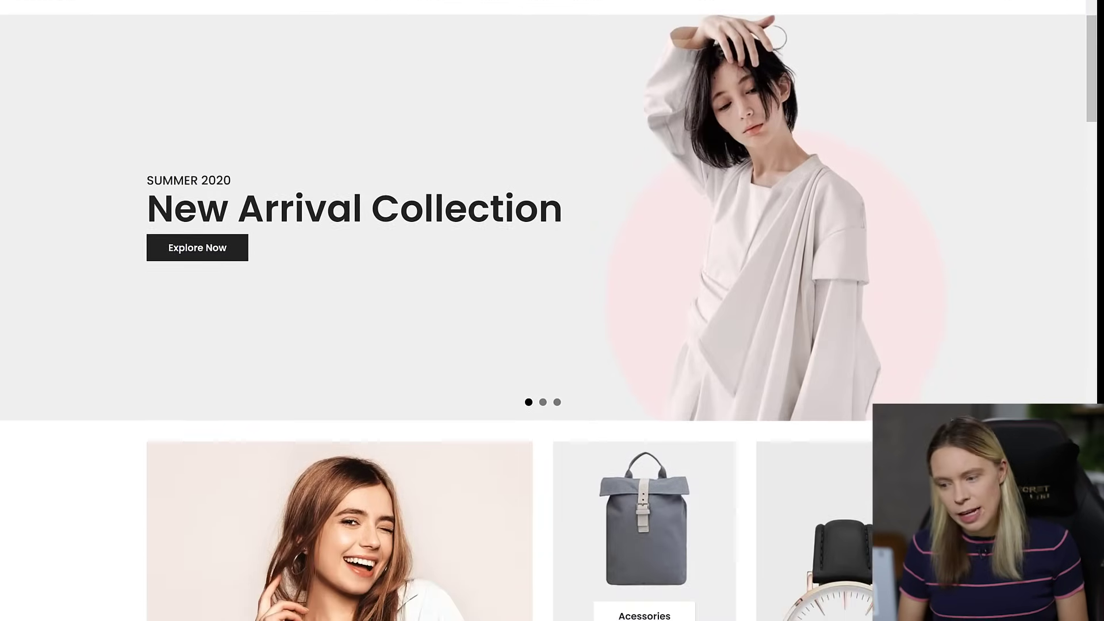
scroll(548, 310, down, 6)
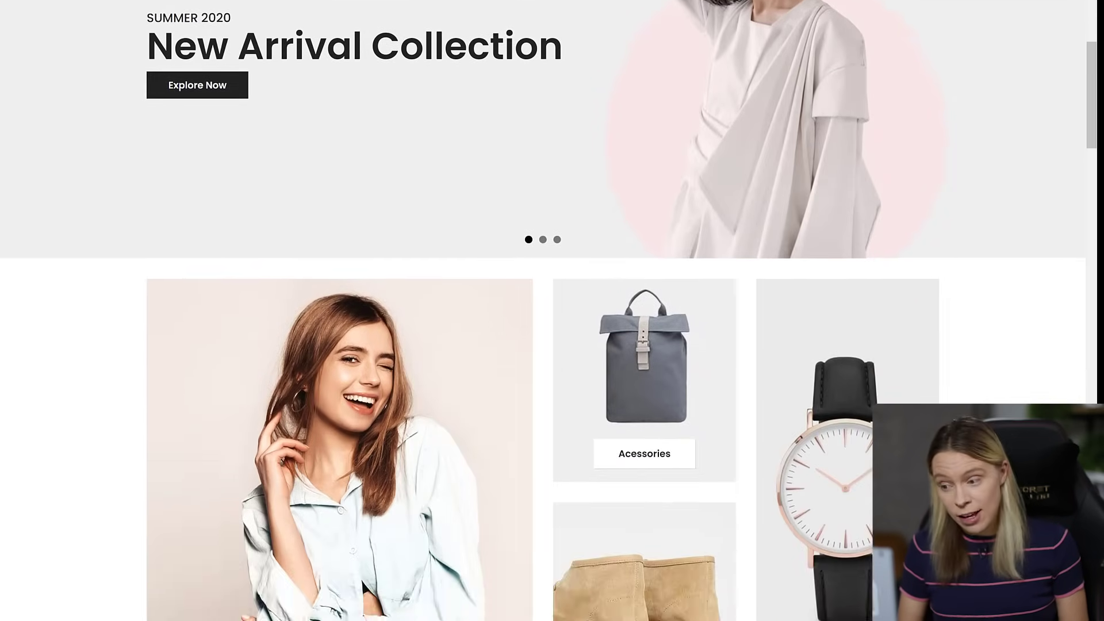
scroll(548, 310, down, 4)
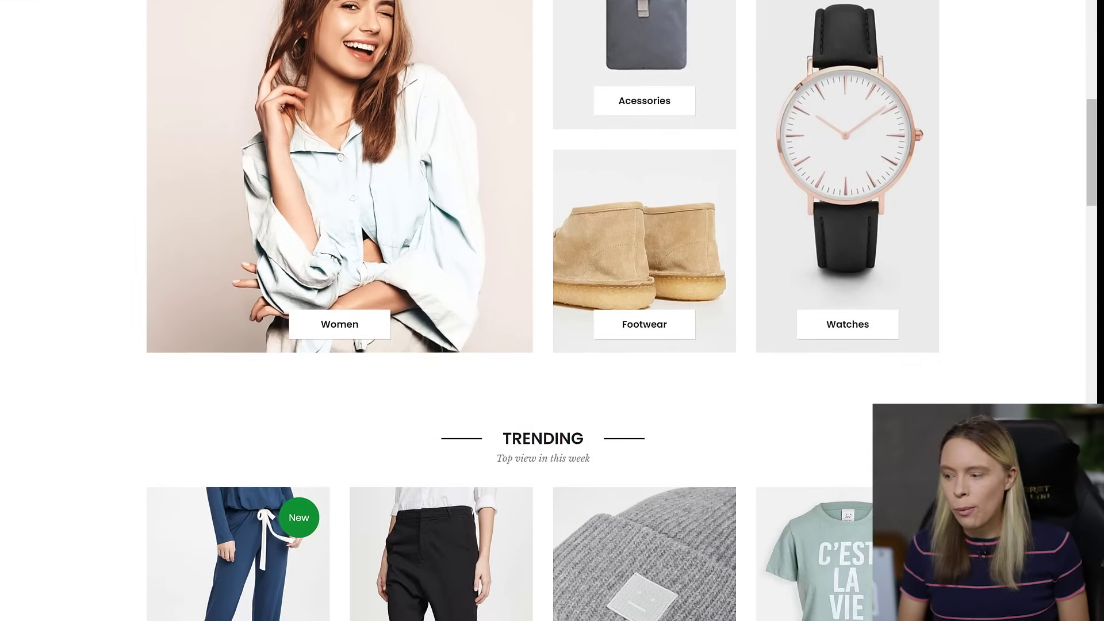
scroll(549, 311, down, 3)
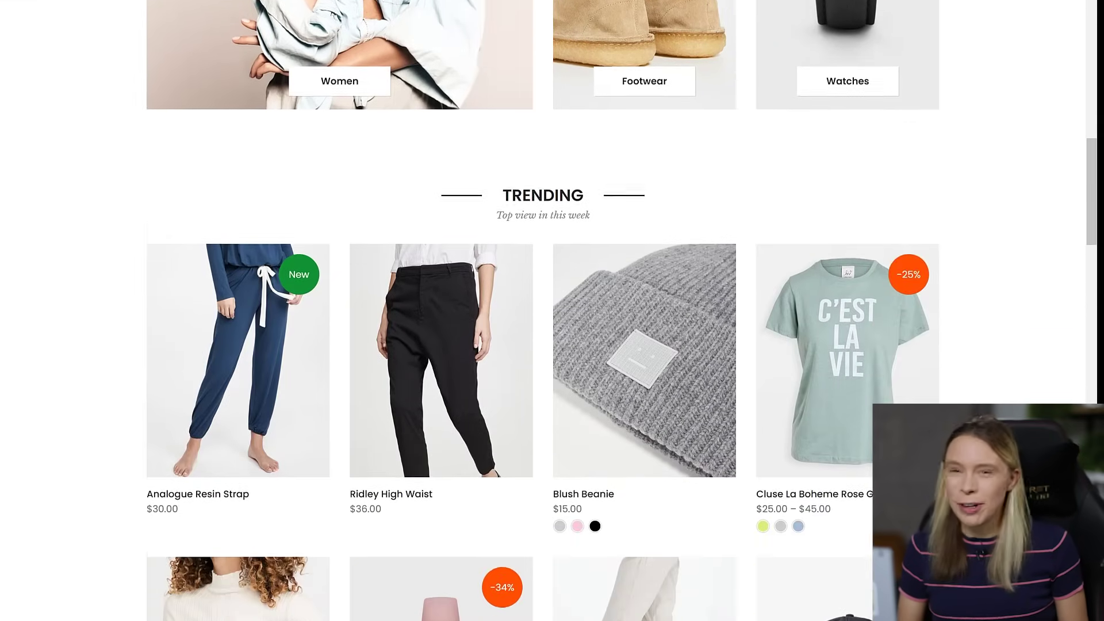
scroll(548, 310, down, 2)
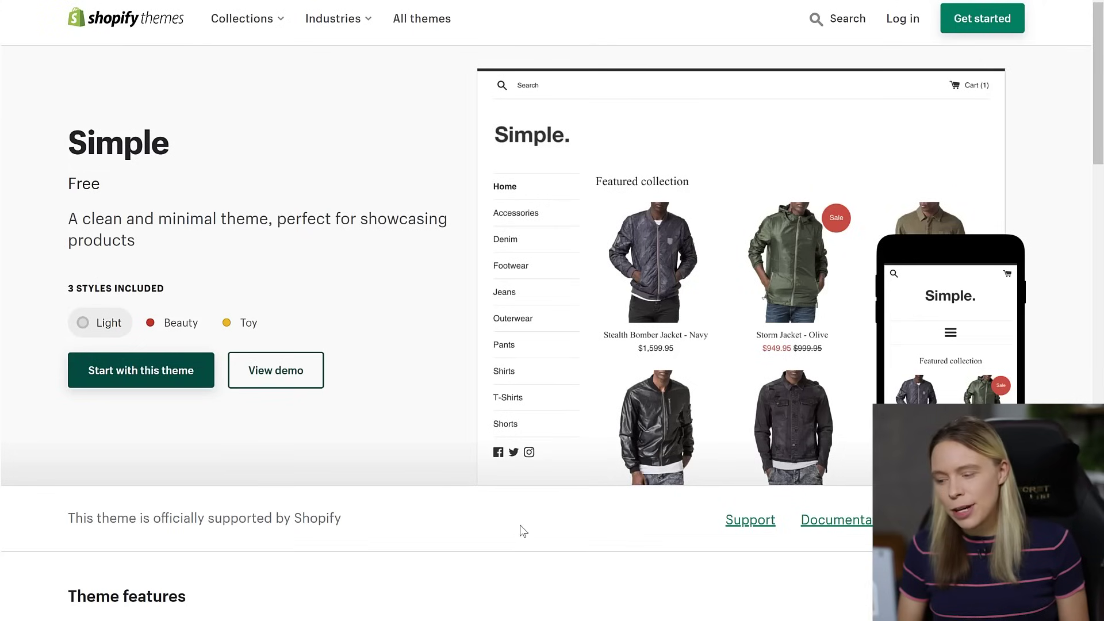
- In the Simple demo, view the Stealth Bomber Jacket - Navy's back and sleeve photos
click(303, 374)
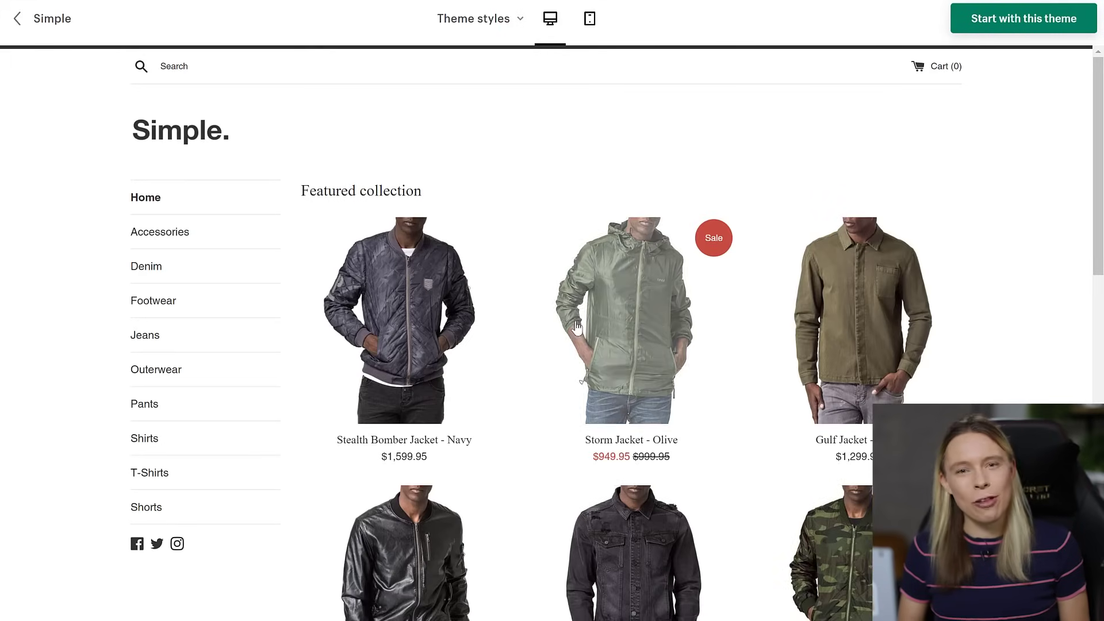
click(383, 321)
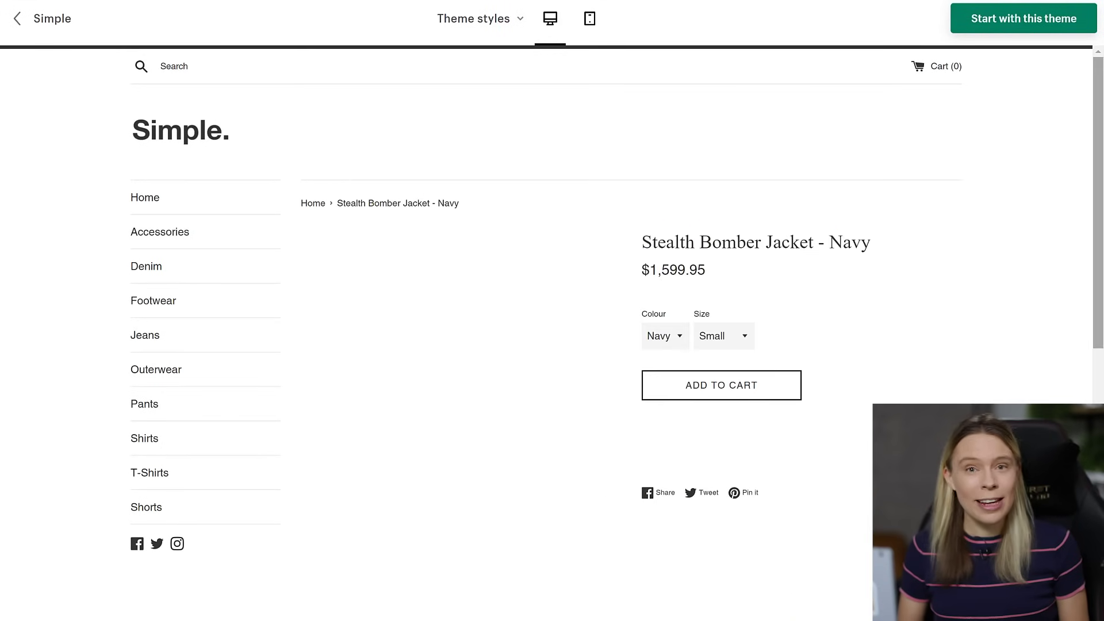
scroll(552, 333, down, 3)
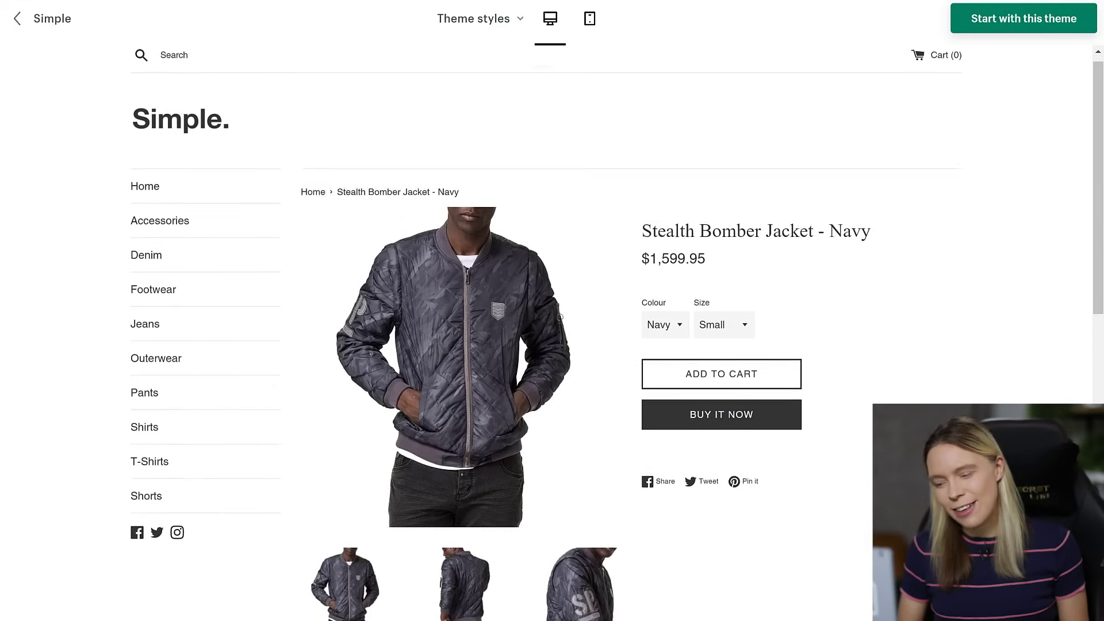
scroll(552, 334, down, 1)
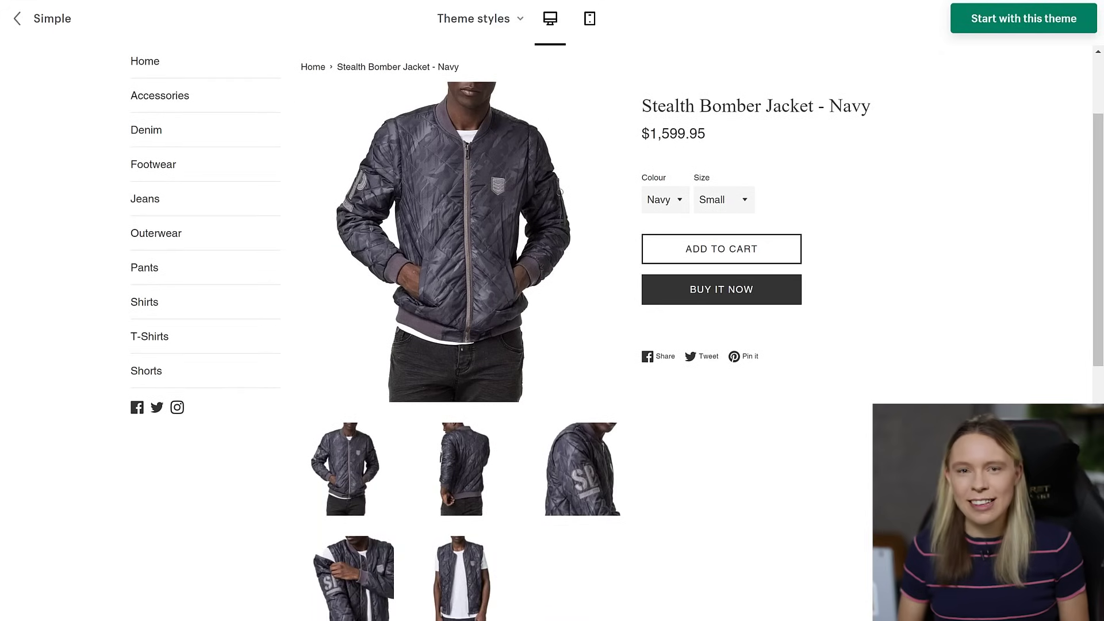
click(462, 489)
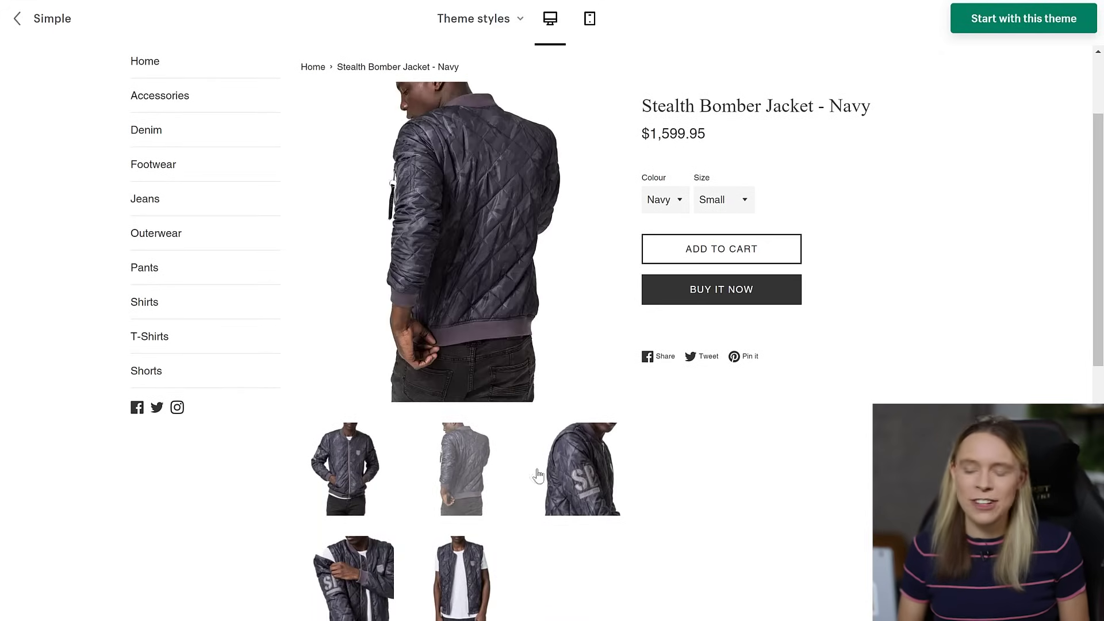
click(563, 470)
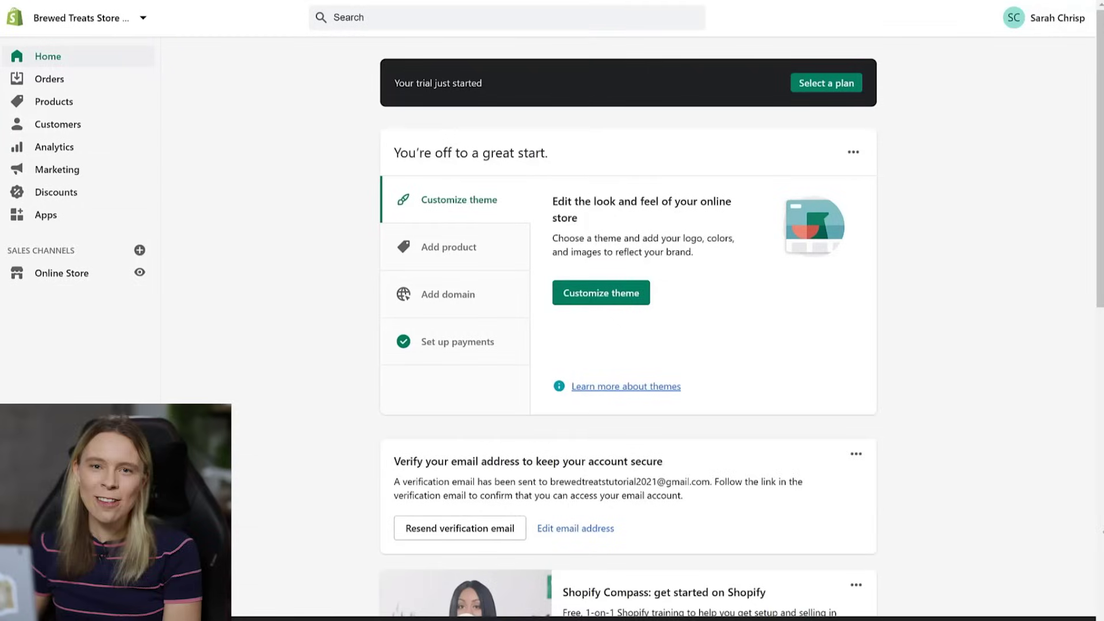
- Open the Simple theme's details from the free themes under Online Store > Themes
click(36, 275)
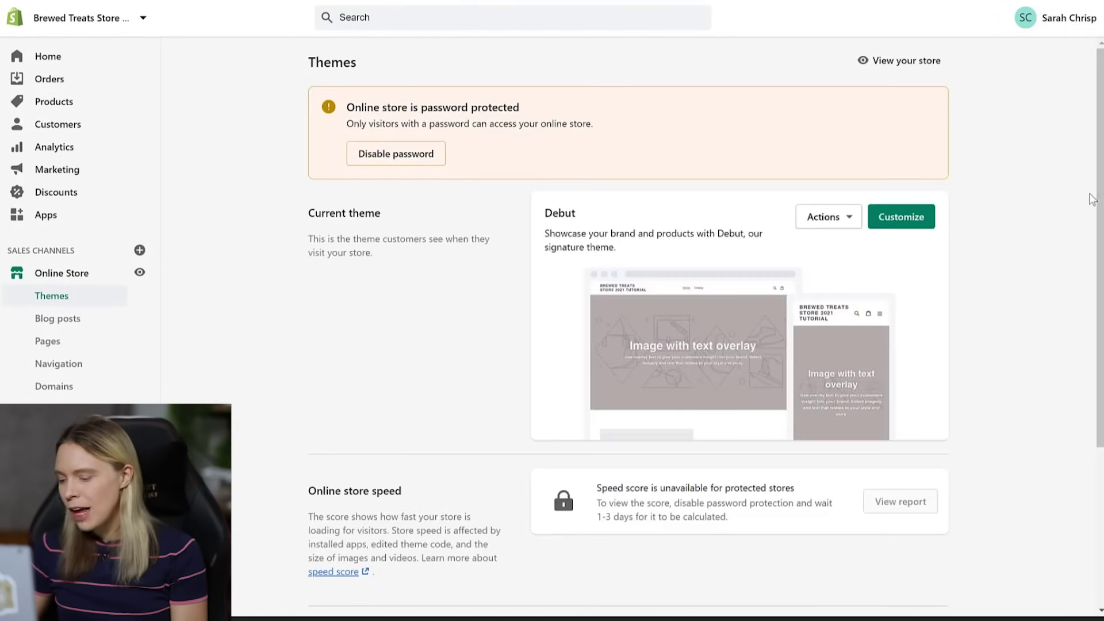
scroll(1095, 202, down, 1)
scroll(1095, 201, down, 3)
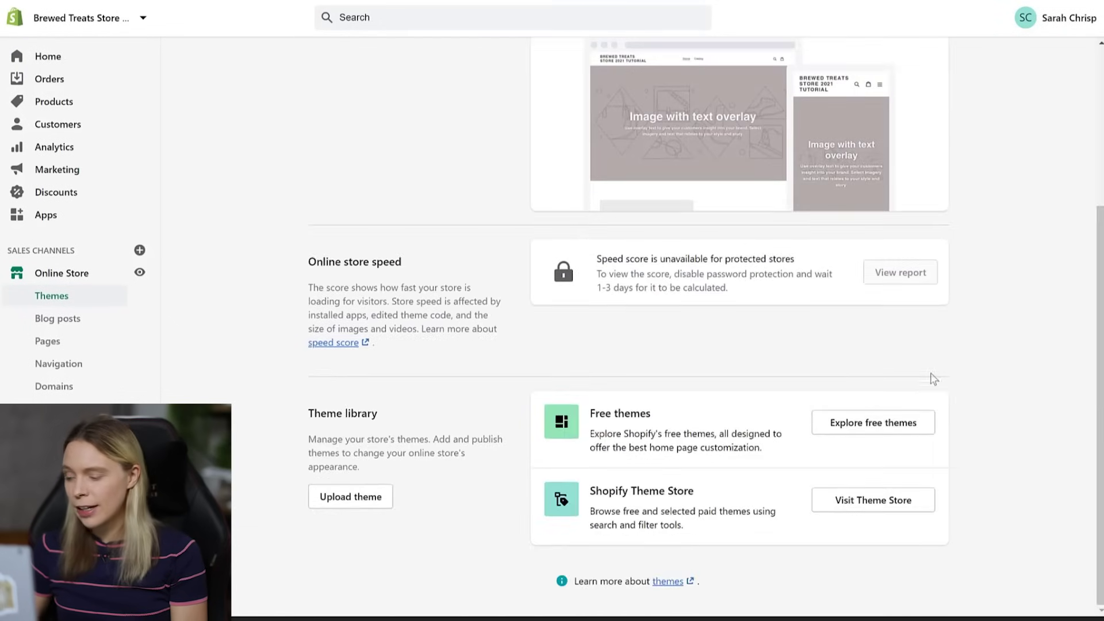
click(856, 426)
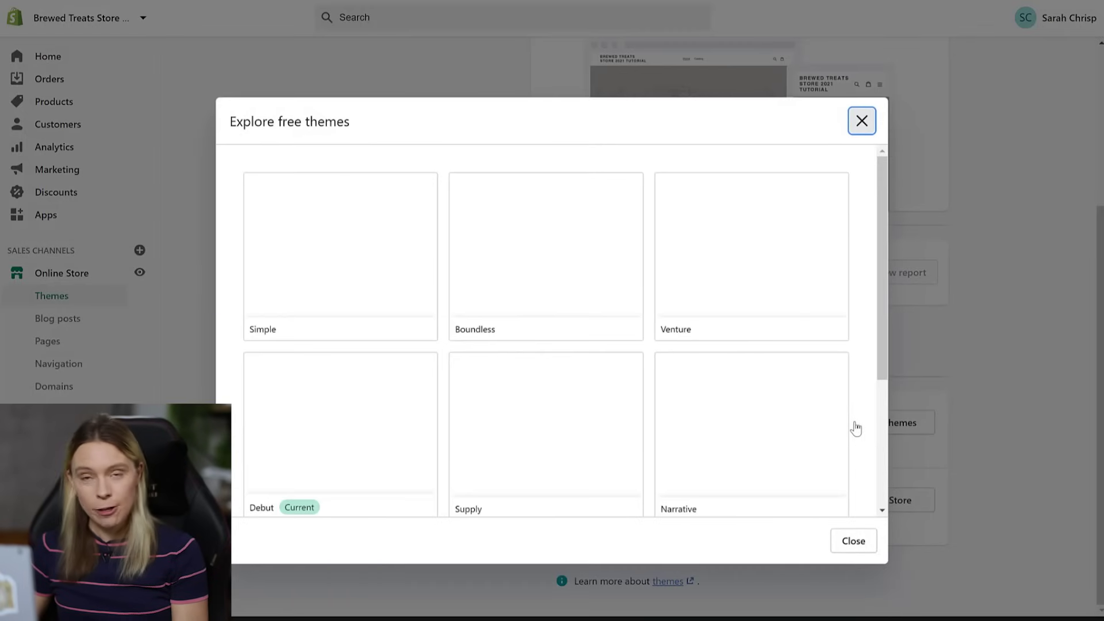
click(373, 251)
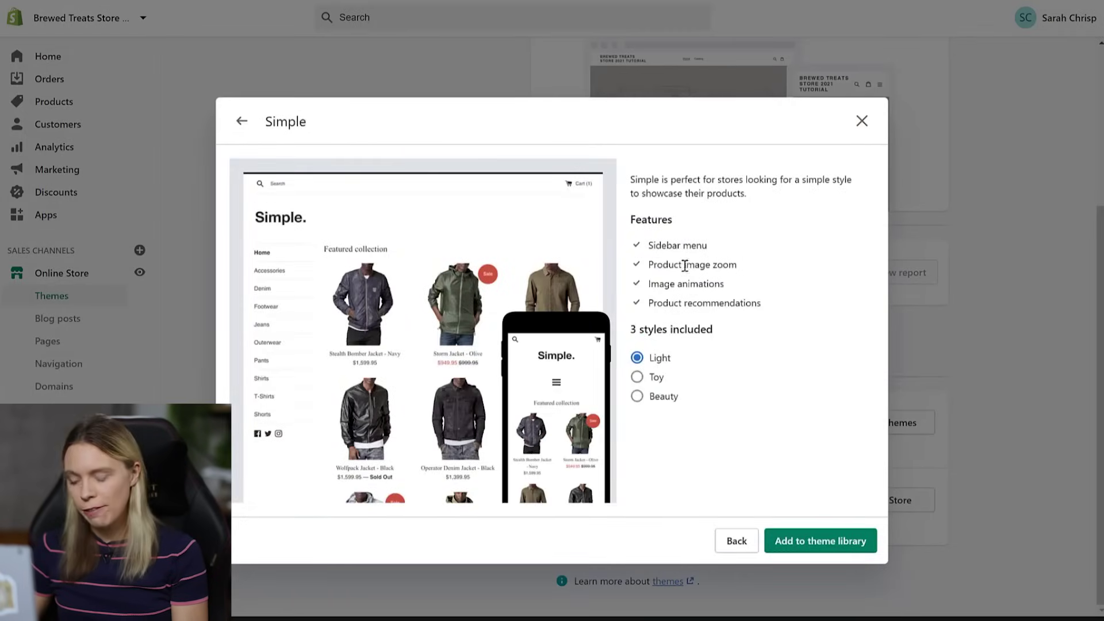
- Compare the Toy and Beauty styles, then add Simple in Light style to the library
click(638, 377)
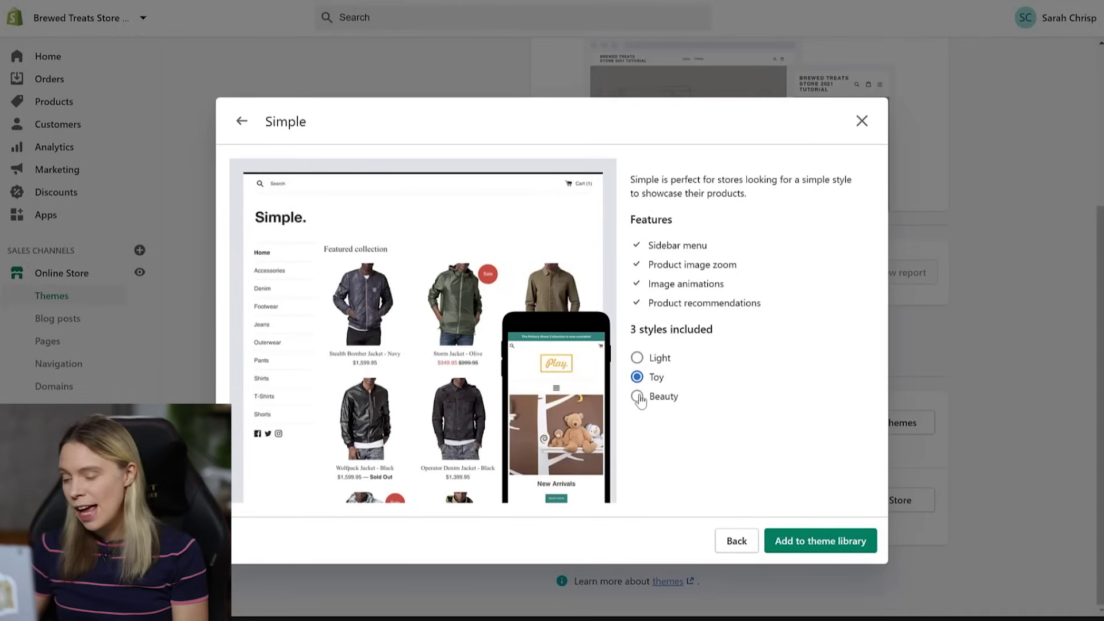
click(638, 397)
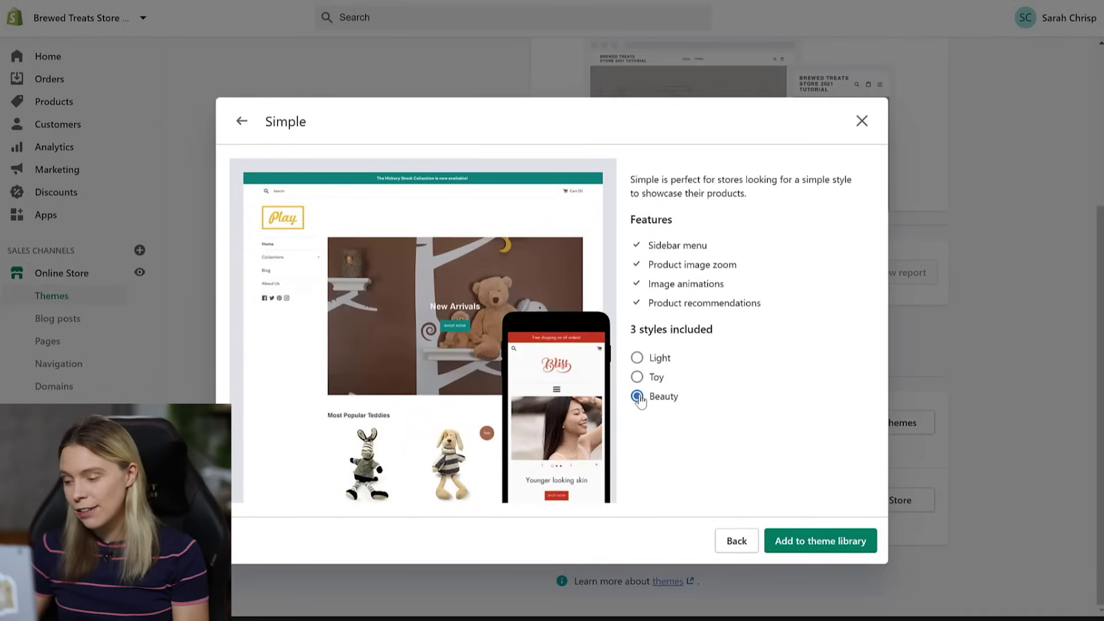
click(637, 358)
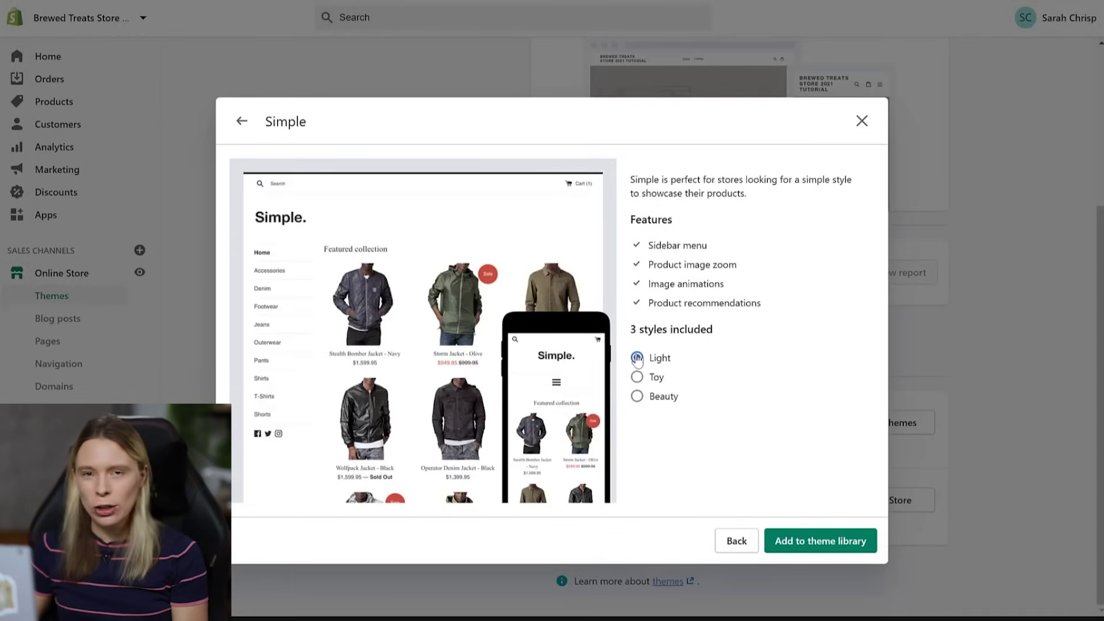
click(777, 549)
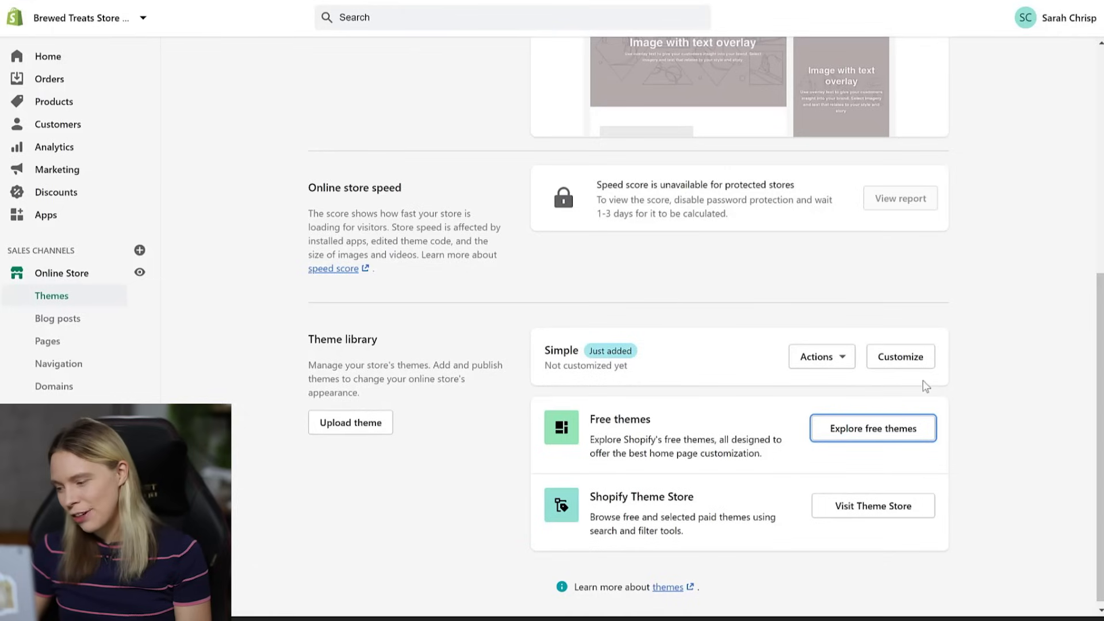
- Publish the Simple theme from its Actions menu, replacing Debut as the current theme
click(835, 358)
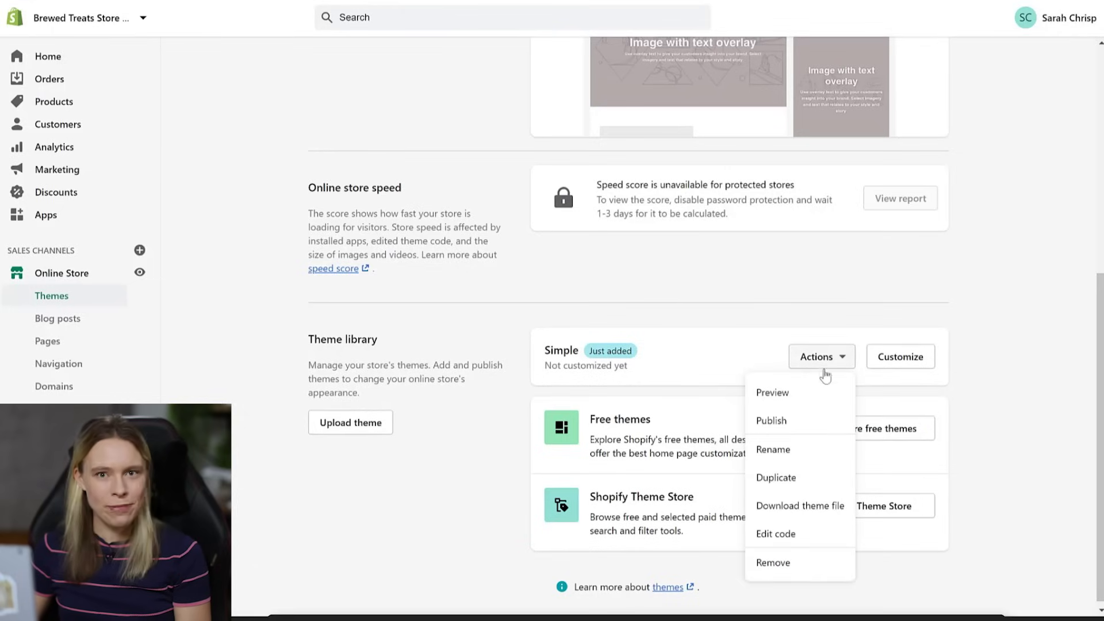
click(806, 432)
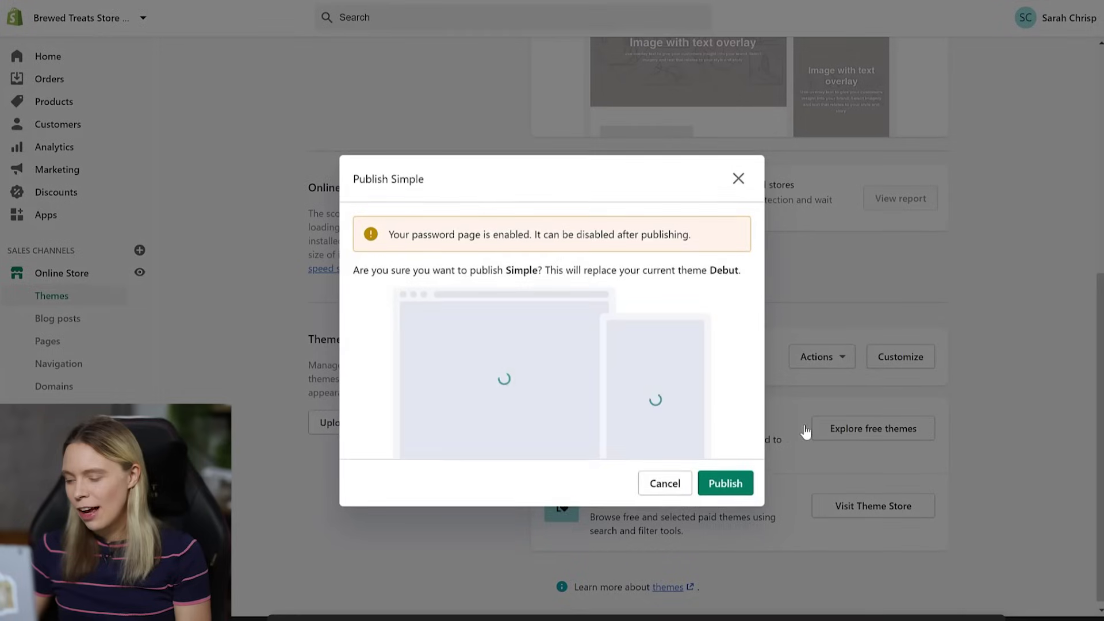
click(730, 484)
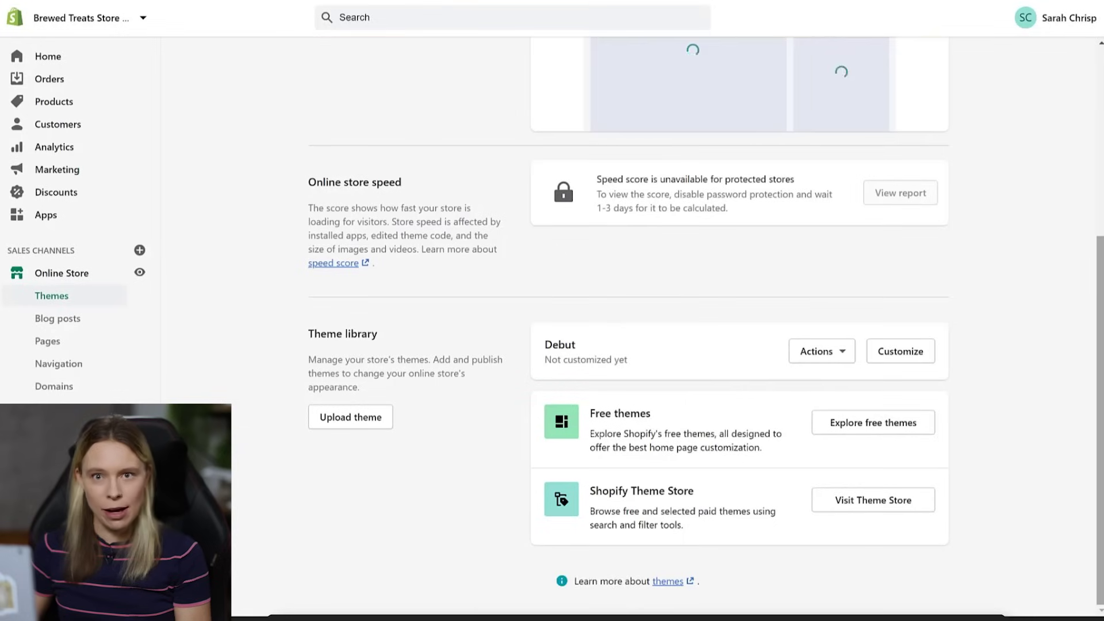
drag(1099, 420, 1100, 233)
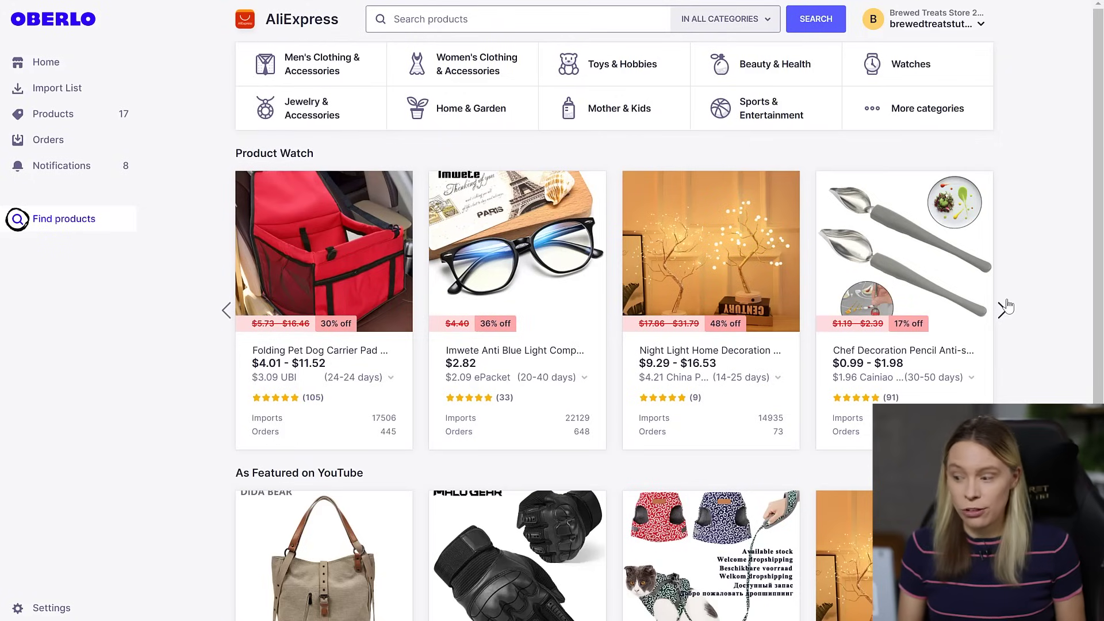
- Show the next Product Watch suggestions, then review the Explorer and $29.90/month Boss plans
click(1006, 307)
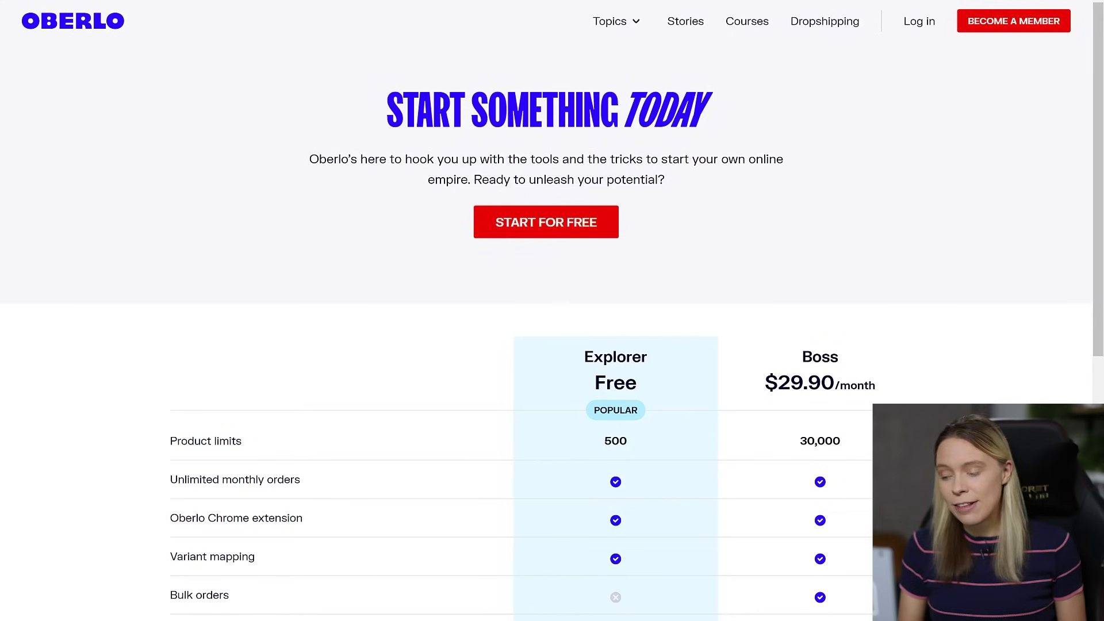
scroll(552, 311, down, 3)
scroll(552, 311, down, 3)
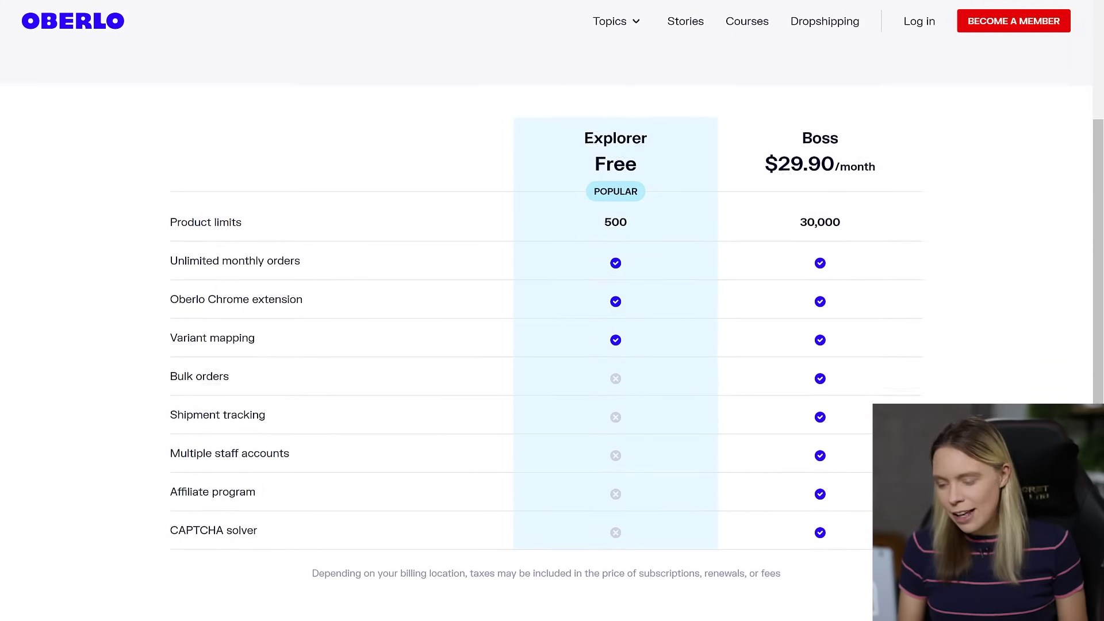
scroll(551, 310, down, 1)
scroll(551, 310, down, 1)
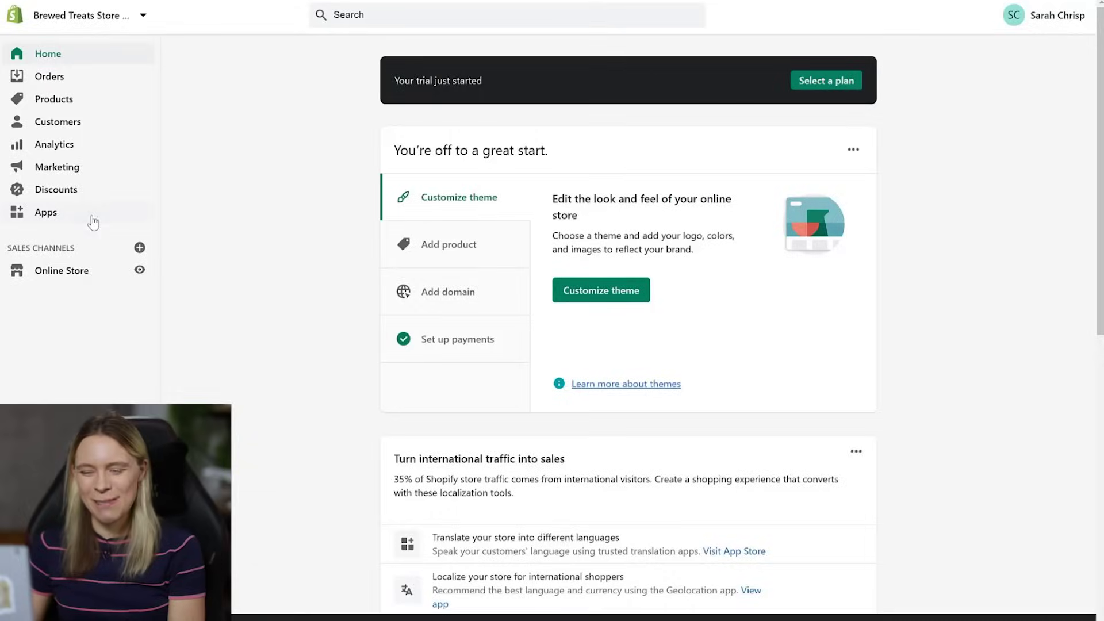
- Search the Shopify App Store for 'ober' from the store's Apps page
click(92, 218)
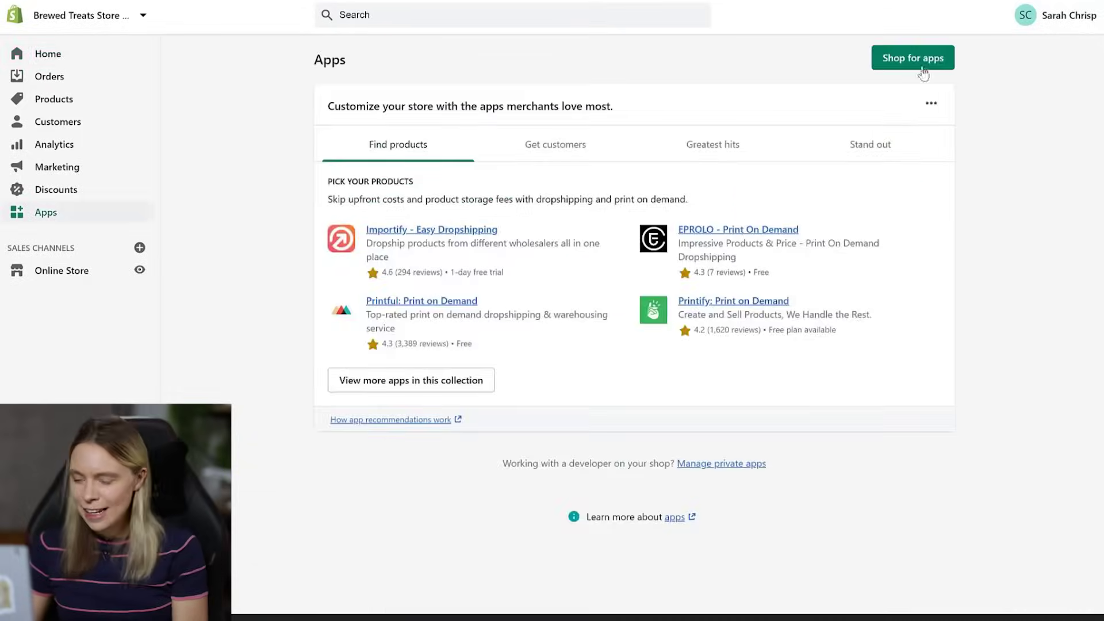
click(921, 68)
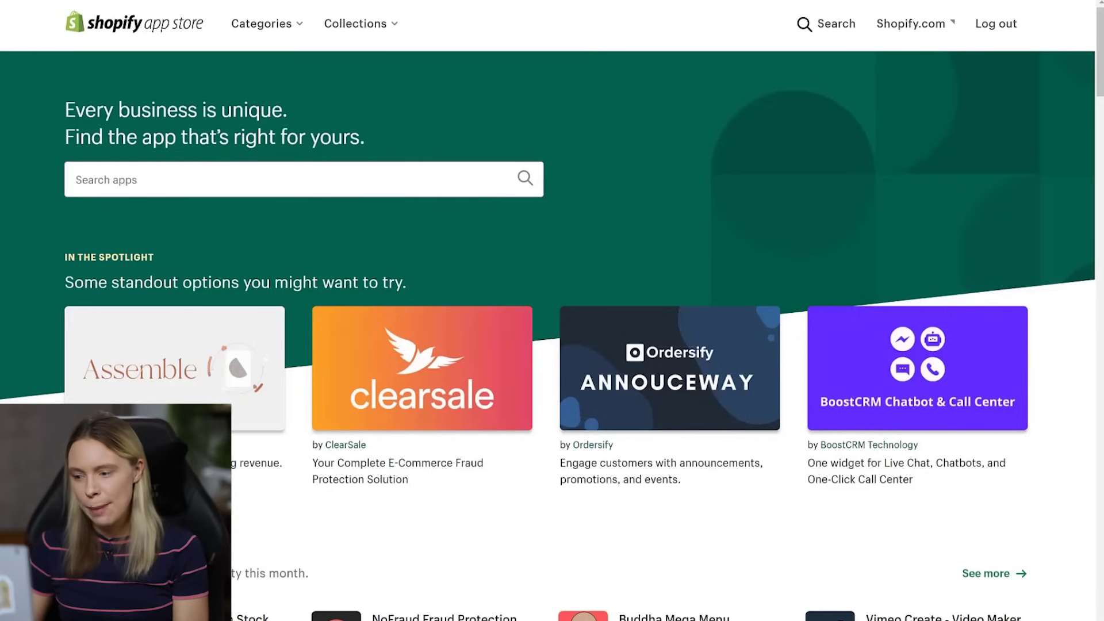
click(437, 179)
text(oberlo)
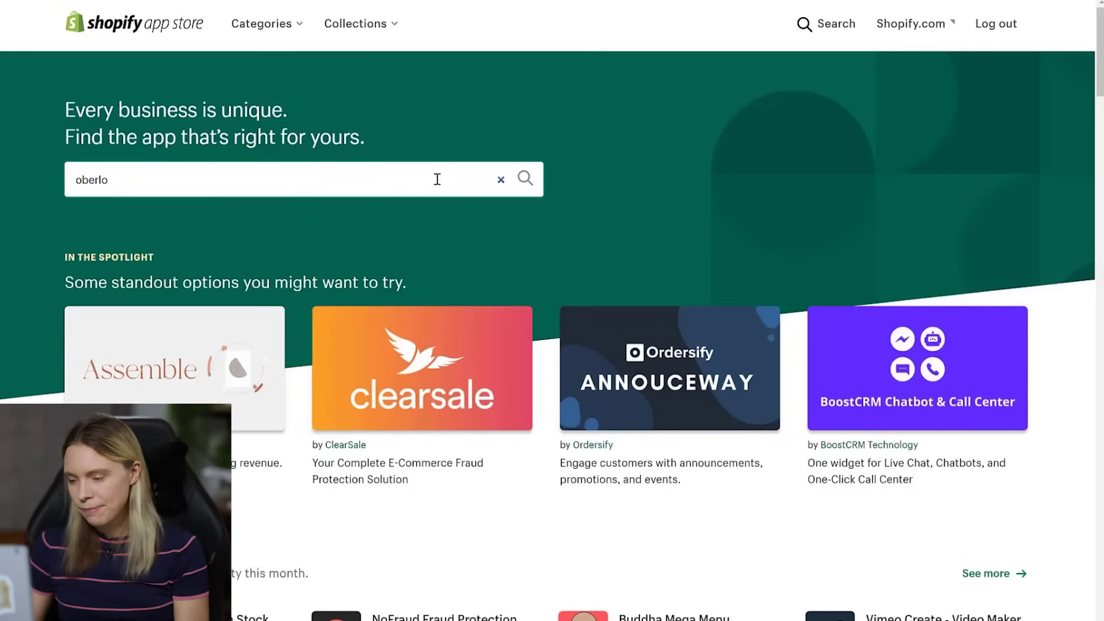
key(Return)
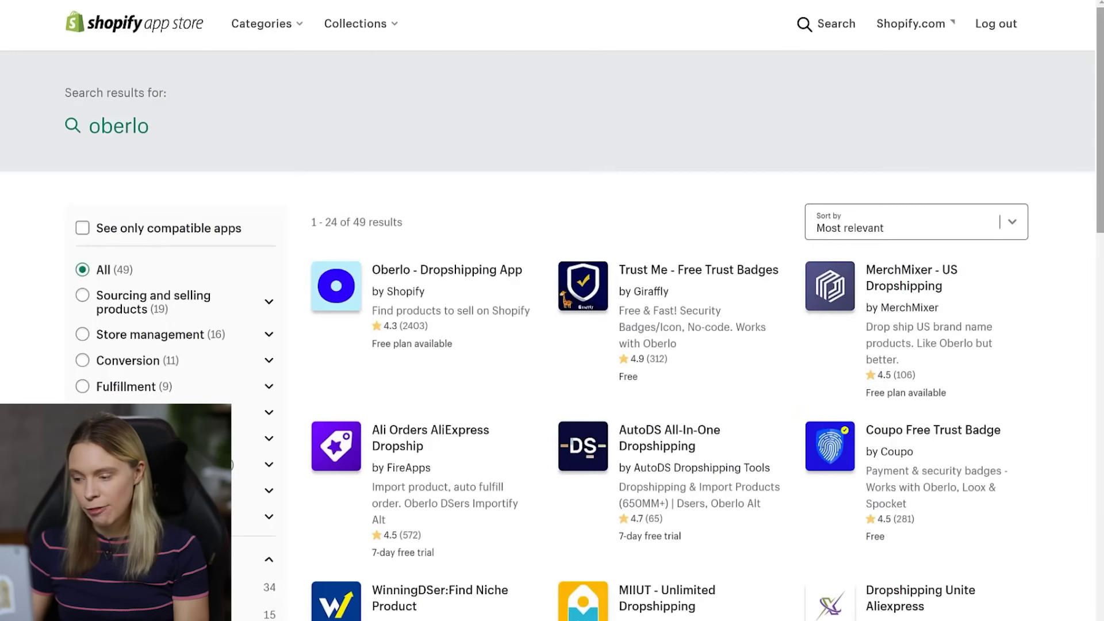
- Add and install Oberlo - Dropshipping App on the Brewed Treats store
click(446, 269)
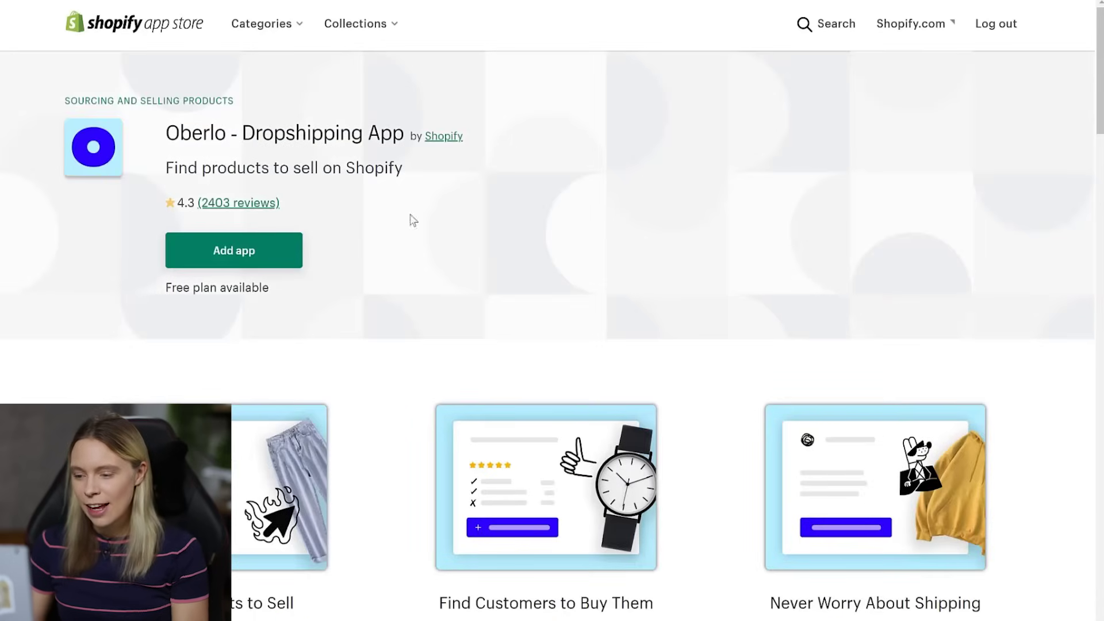
click(266, 250)
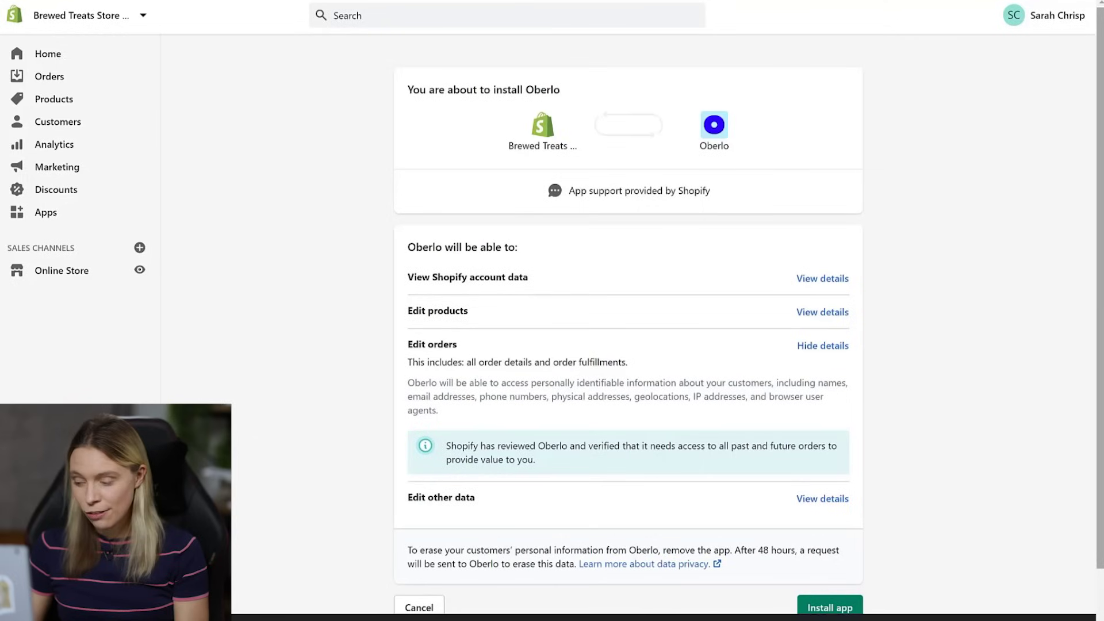
scroll(1101, 263, down, 2)
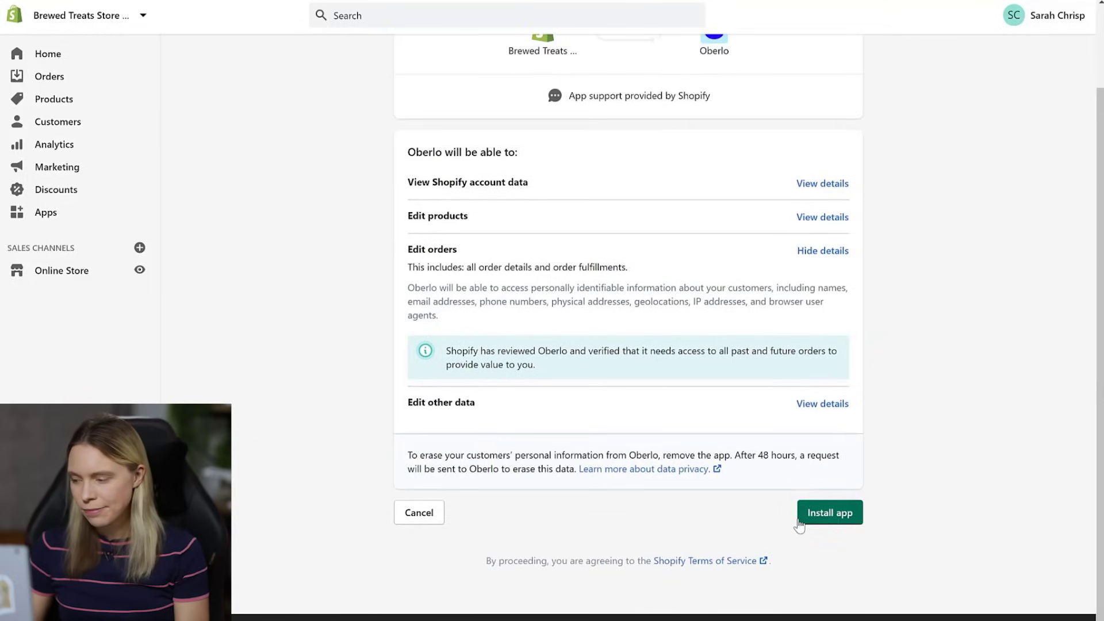
click(820, 519)
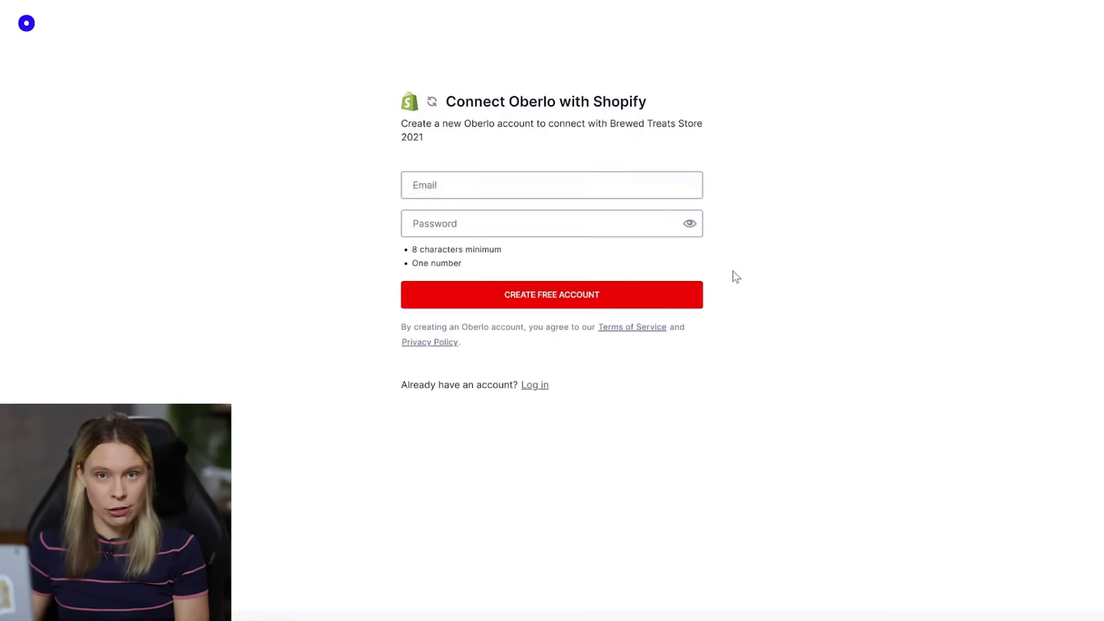
- Create a free Oberlo account using the account e-mail and password, connecting Brewed Treats Store 2021
drag(534, 180, 357, 151)
key(ctrl+v)
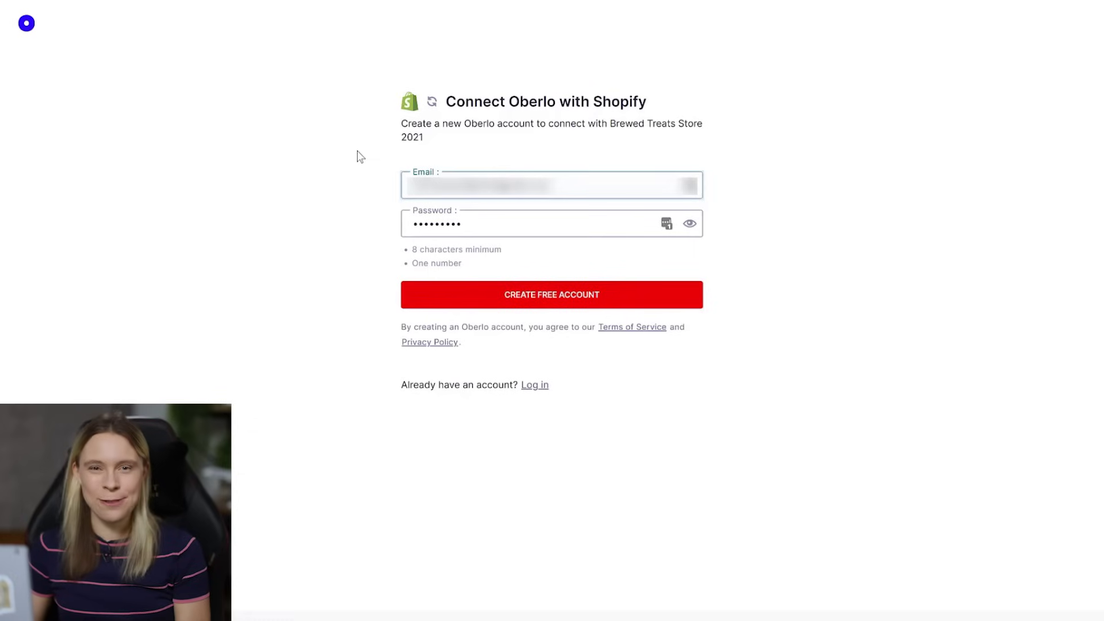
key(Tab)
text(••••••••)
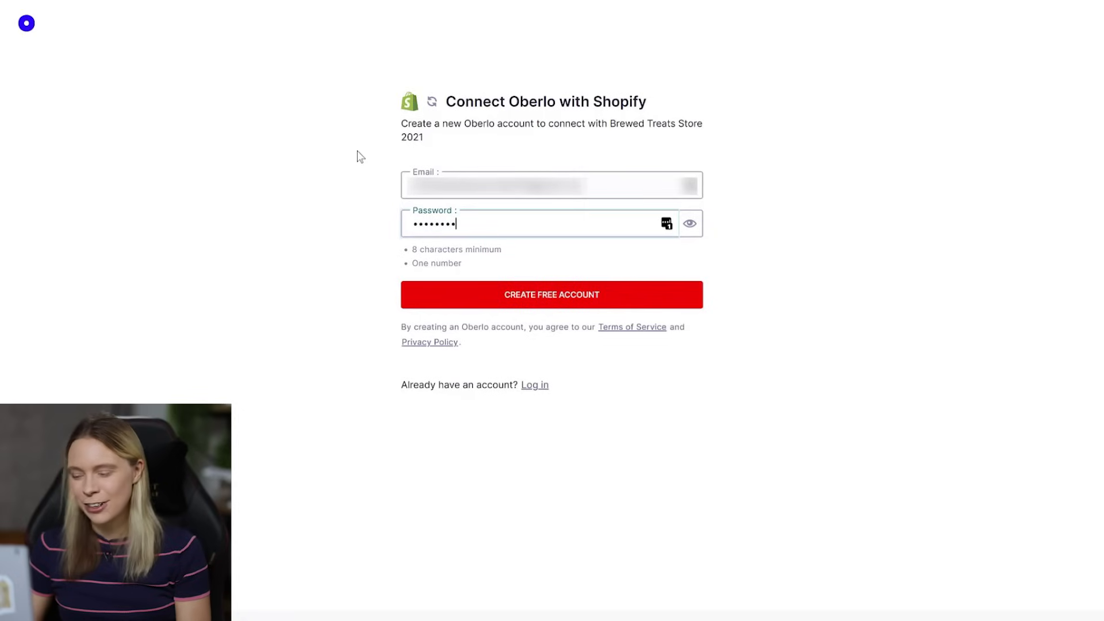
click(546, 296)
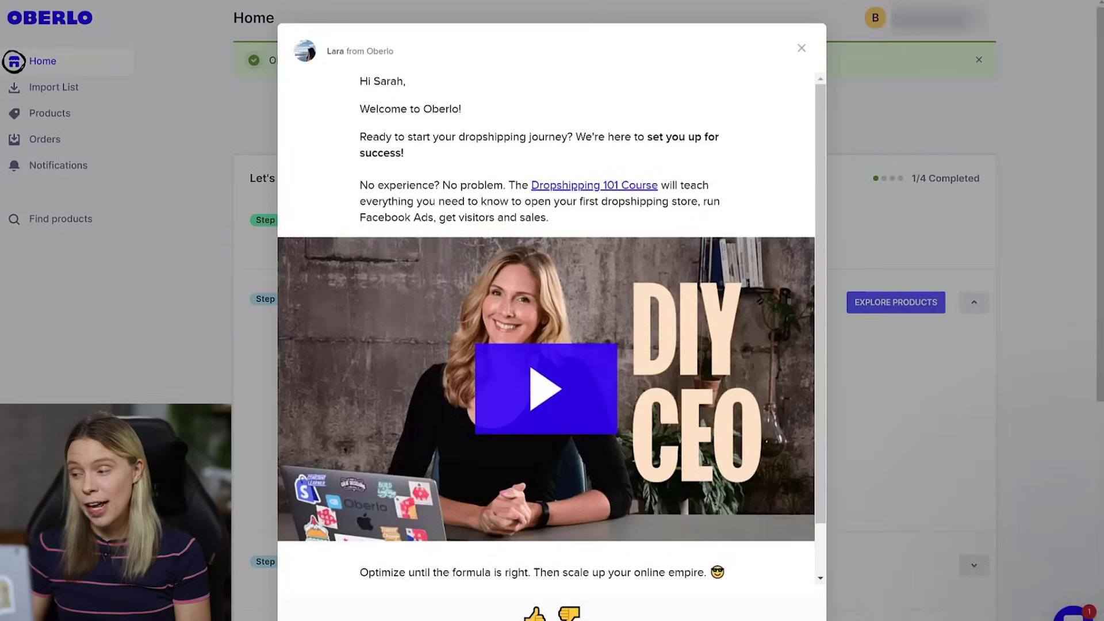
- Turn on shipped-order customer notifications with the pasted 17track tracking URL
click(800, 49)
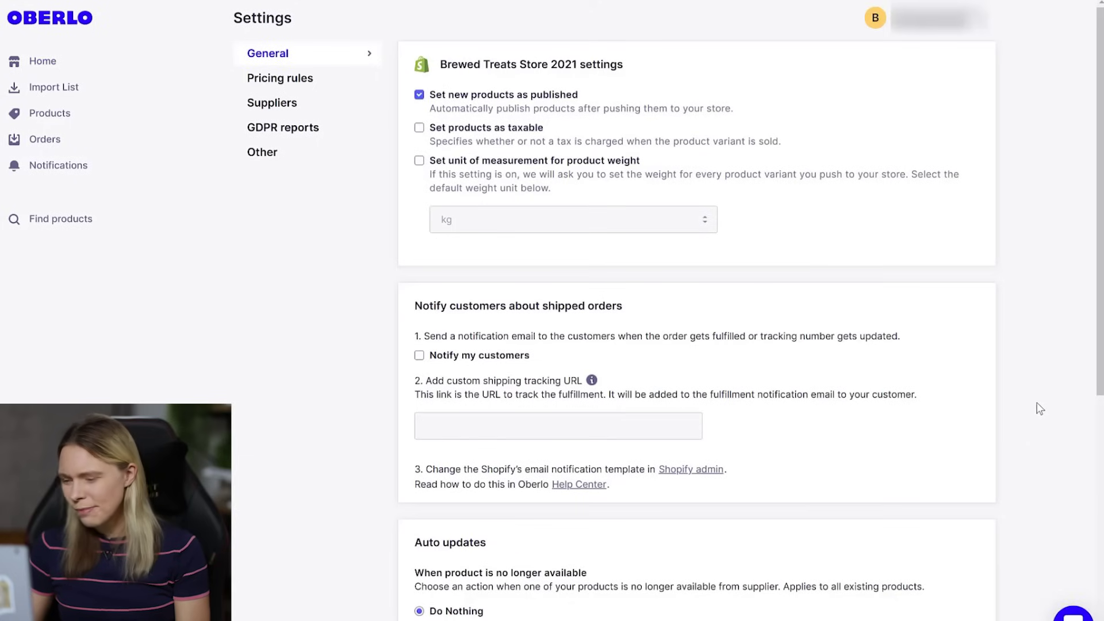
drag(1100, 293, 1100, 369)
click(419, 221)
click(431, 288)
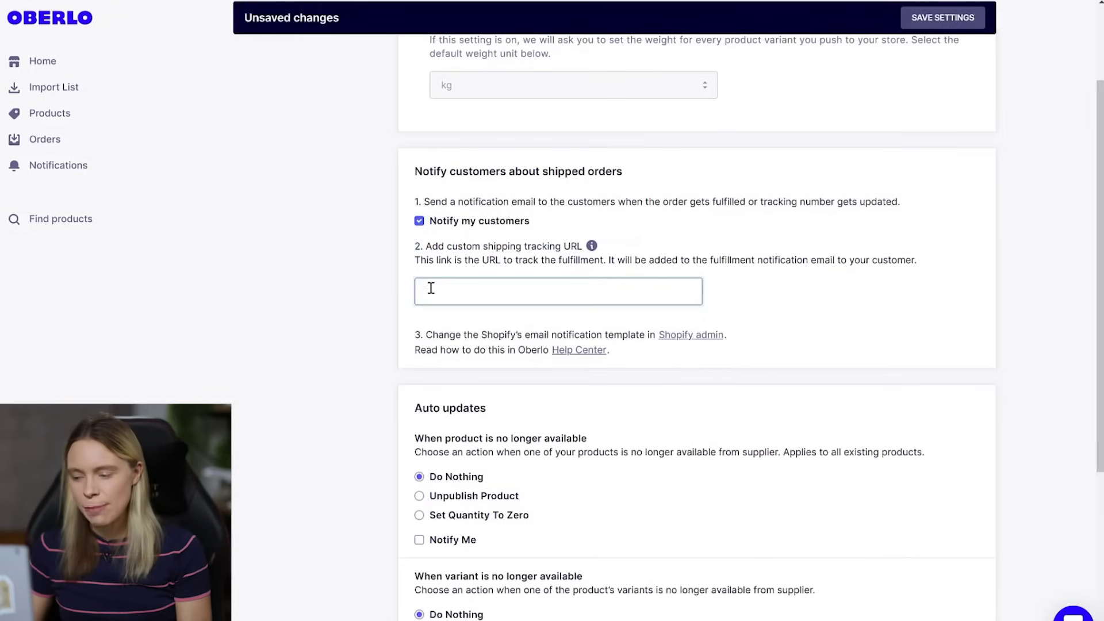
text(http://www.17track.net/en/track?nums=)
- Zero unavailable products and variants, notify on unavailability and cost changes, auto-update inventory, and save
scroll(358, 299, down, 5)
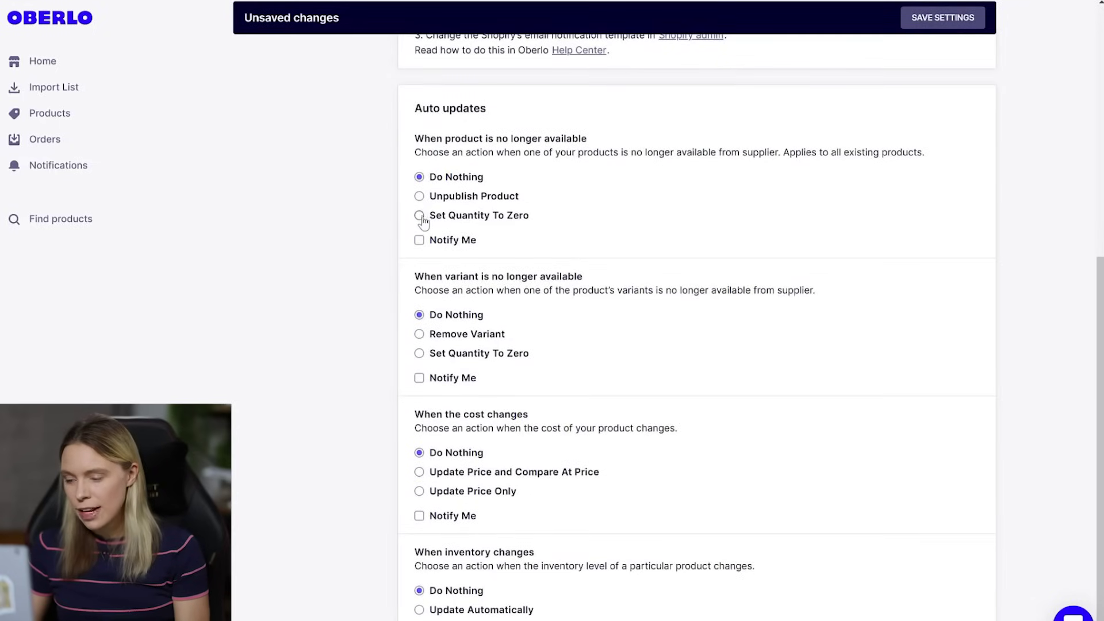
click(420, 217)
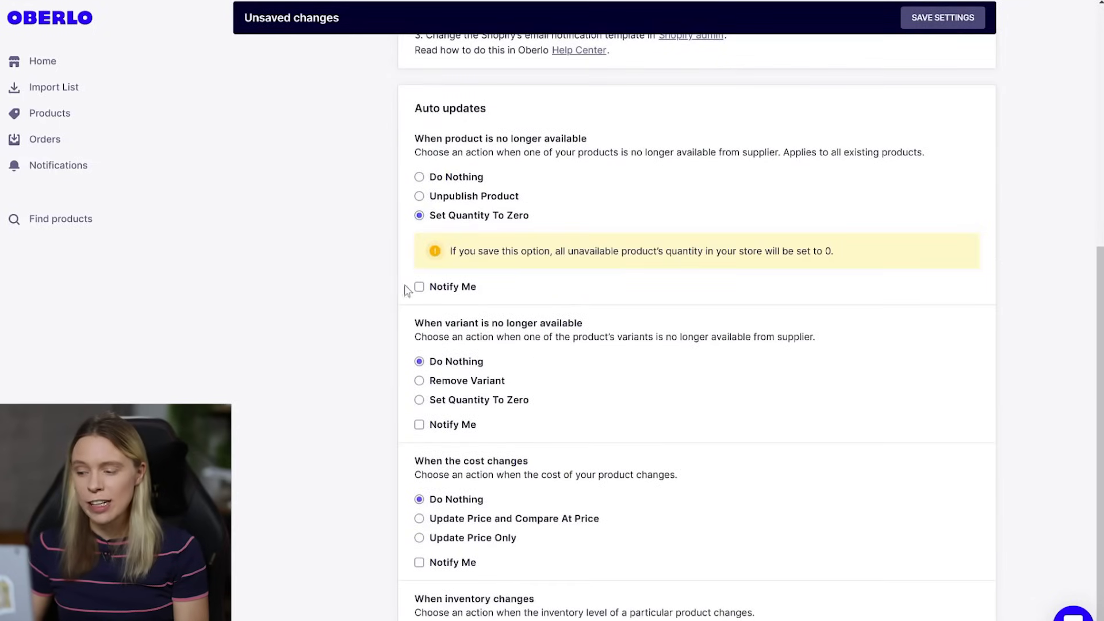
click(419, 286)
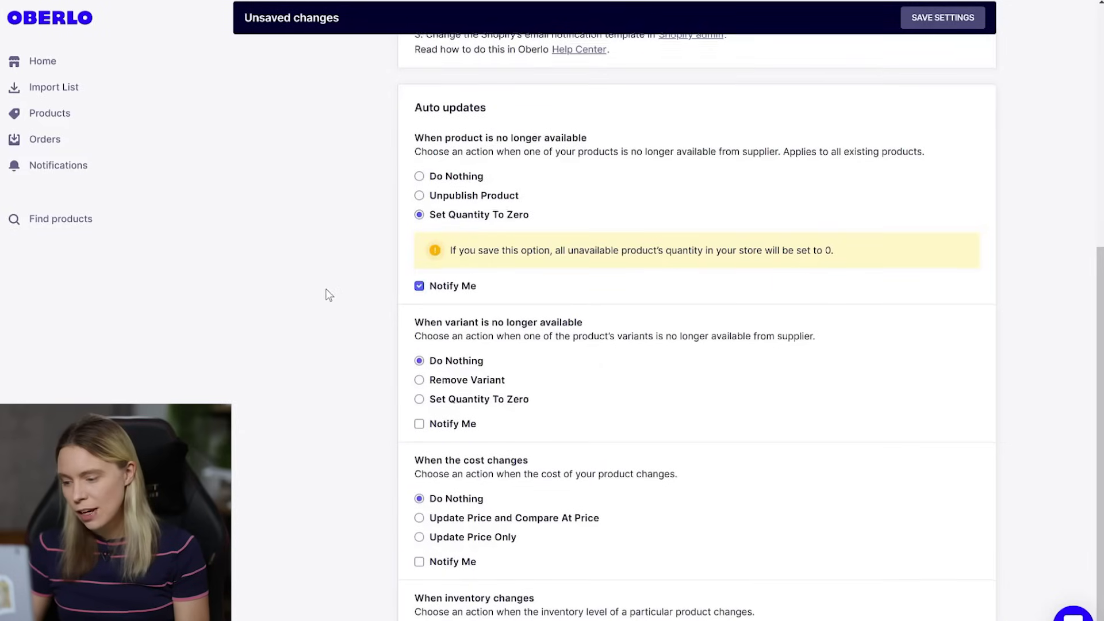
scroll(328, 293, down, 1)
click(419, 353)
click(419, 377)
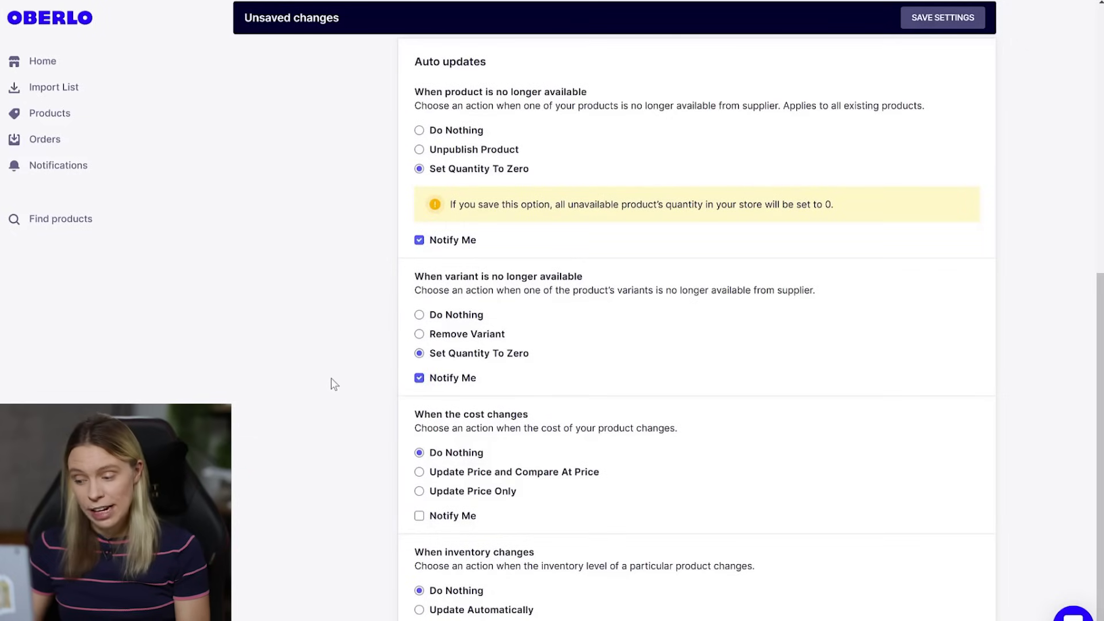
click(419, 517)
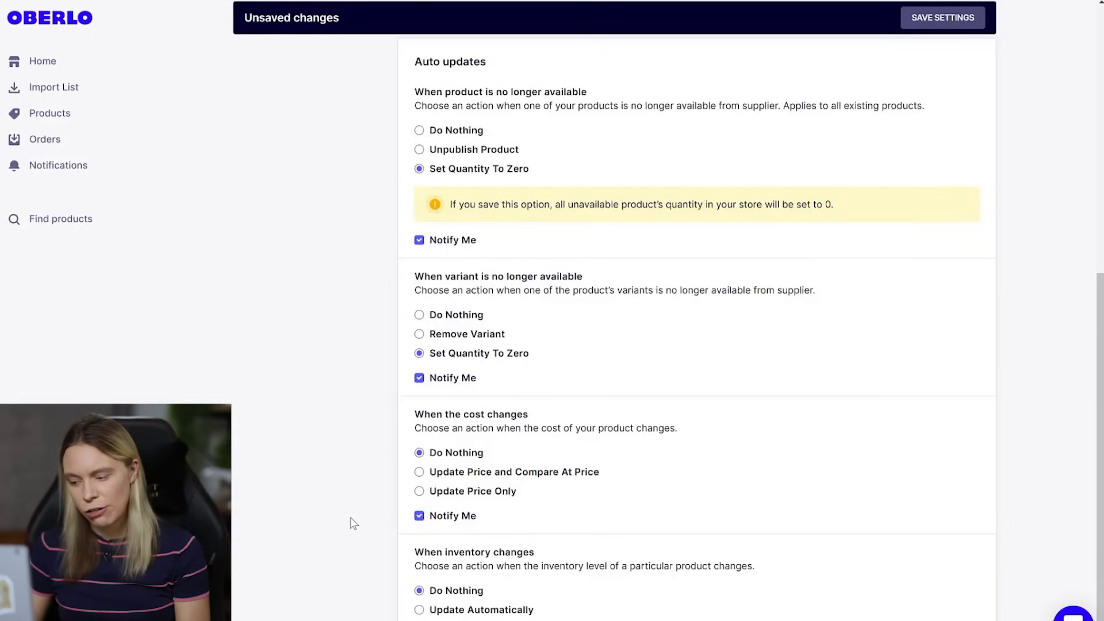
click(419, 609)
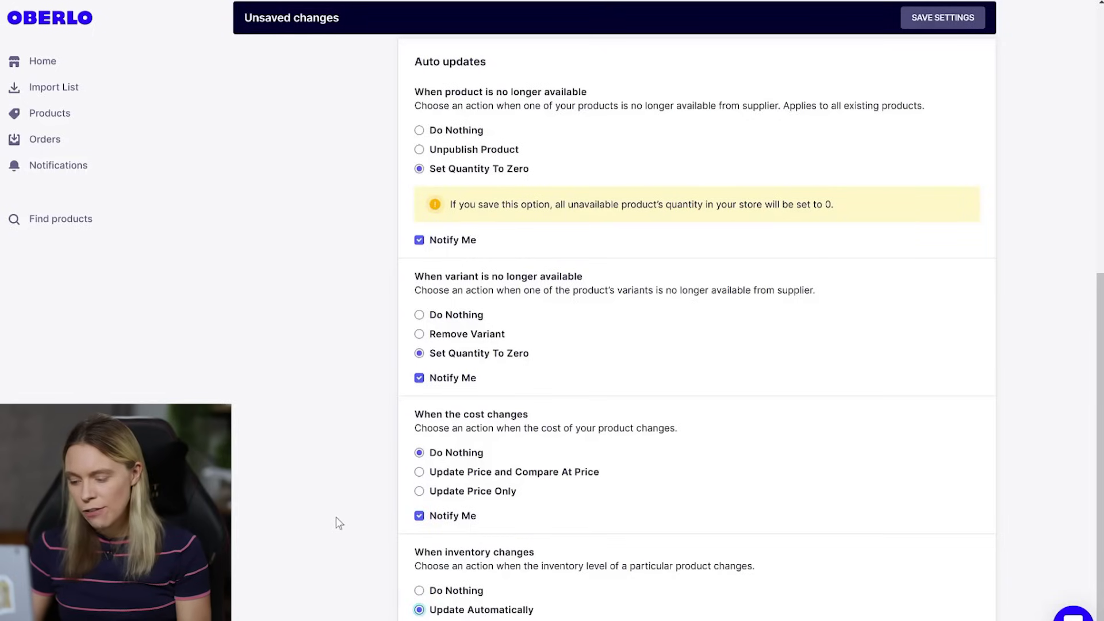
click(952, 17)
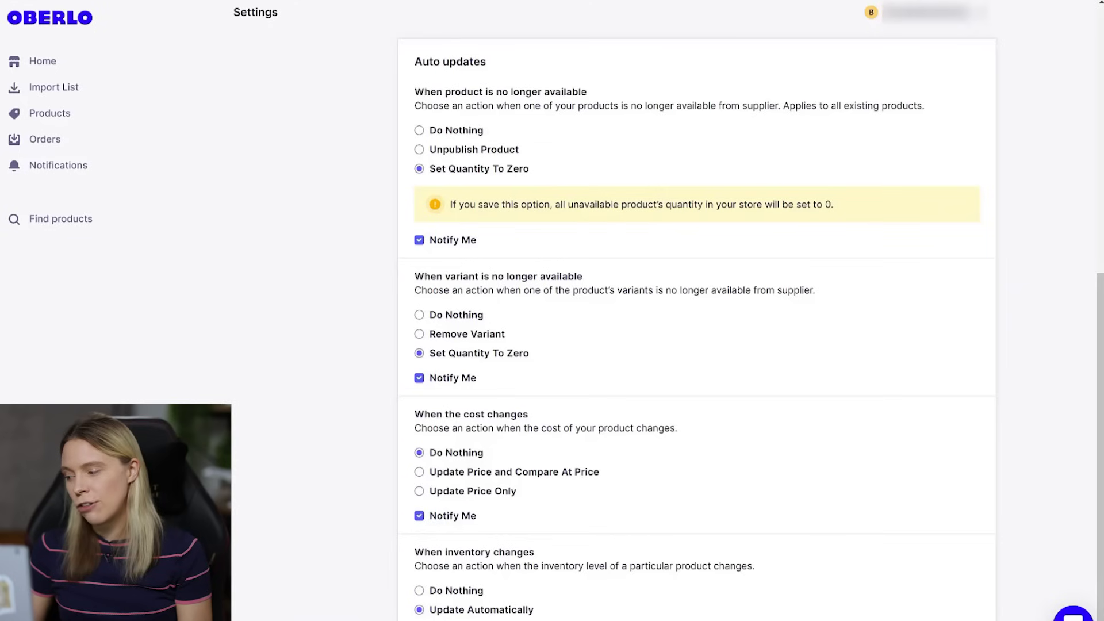
scroll(690, 322, up, 10)
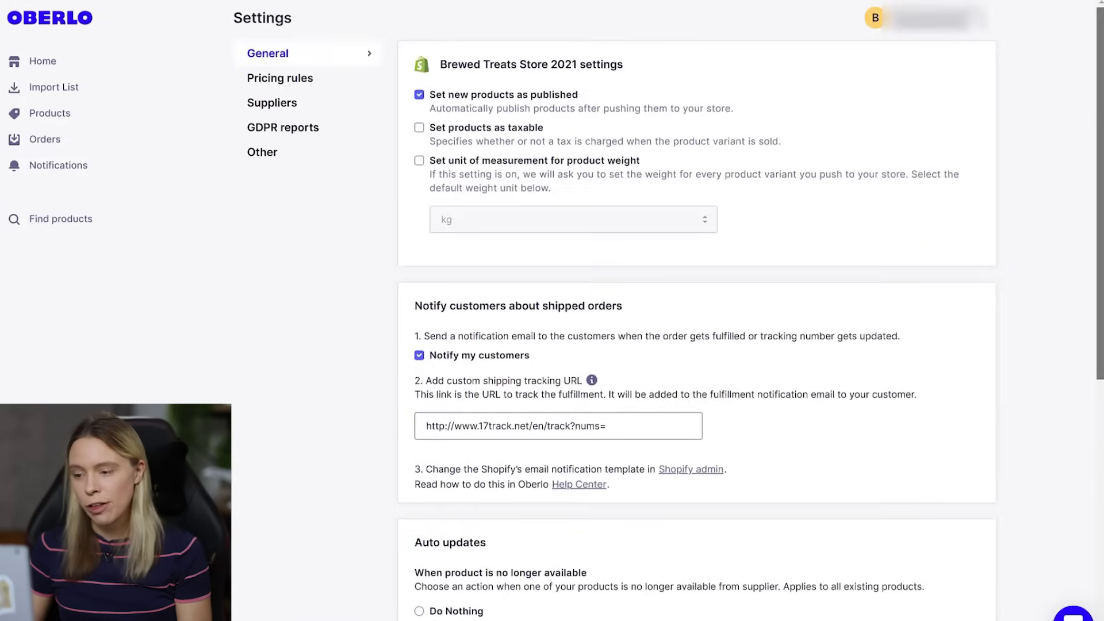
- Make AliExpress Standard Shipping the default shipping method in Supplier settings and save
click(325, 103)
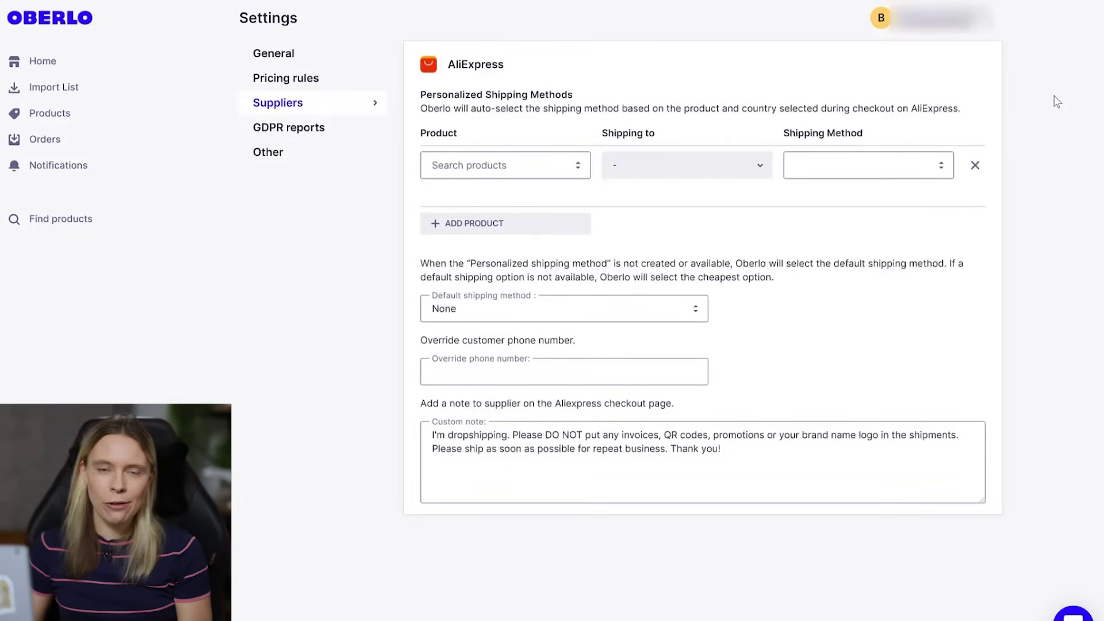
click(503, 315)
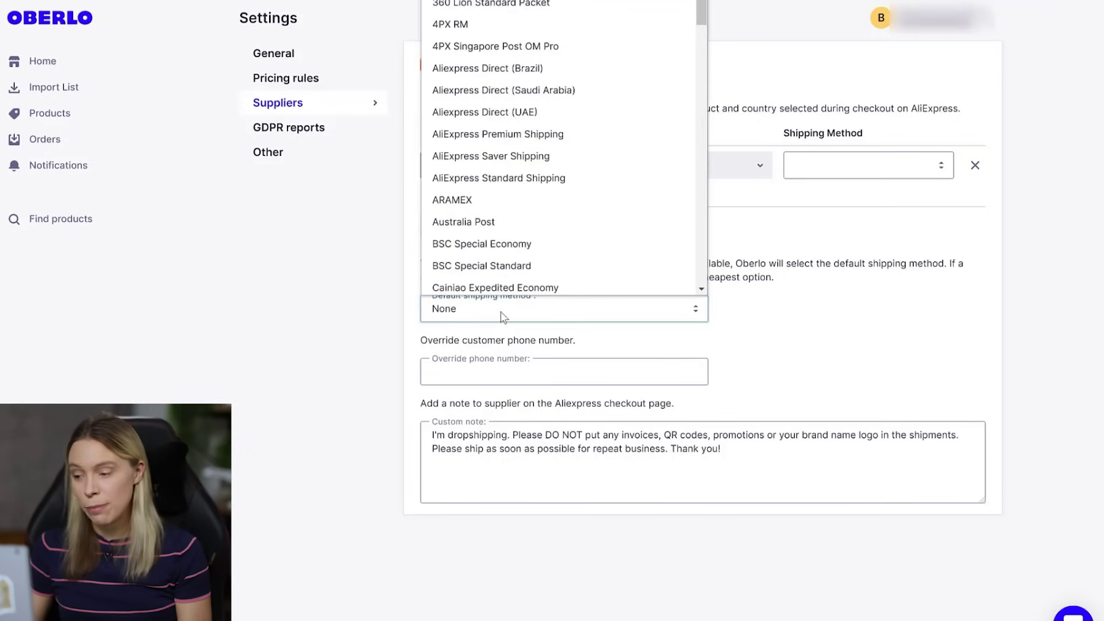
click(506, 179)
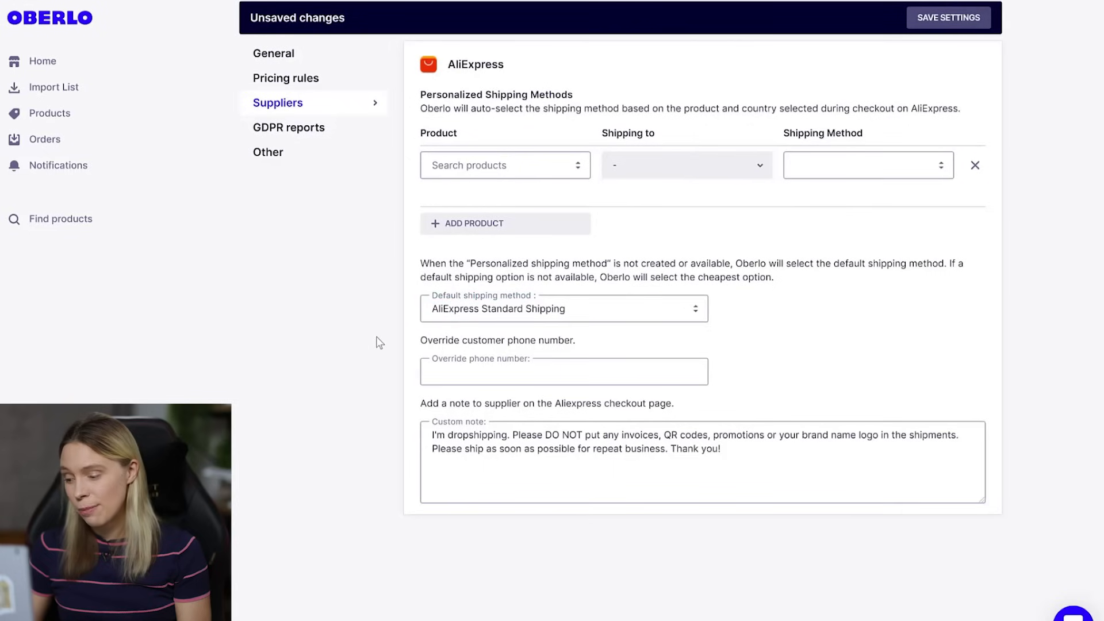
drag(741, 456, 421, 443)
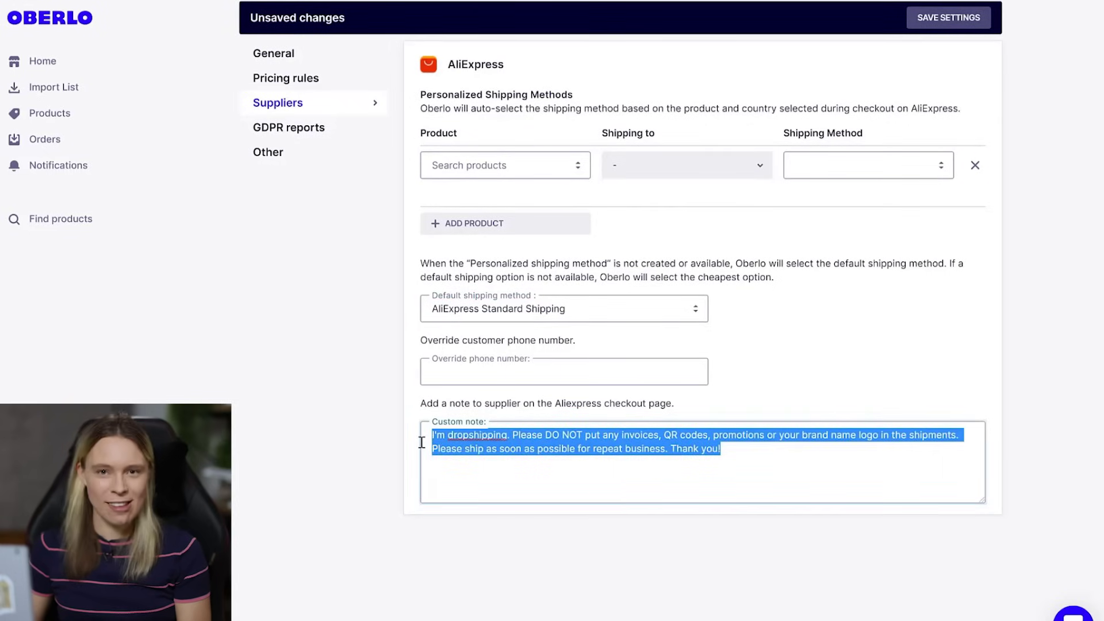
click(424, 449)
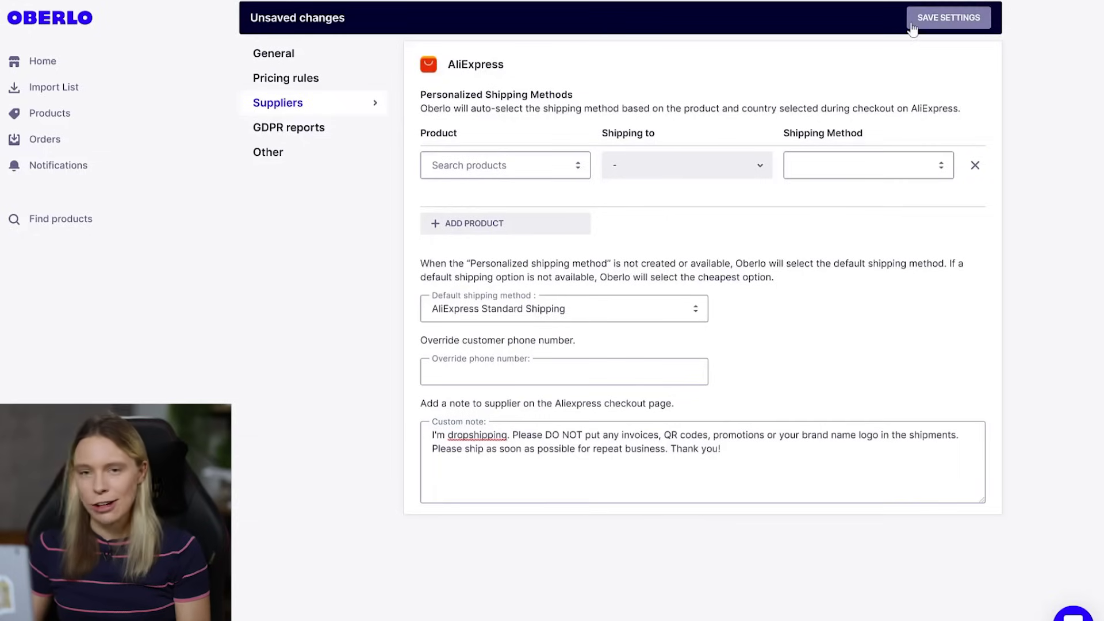
click(947, 18)
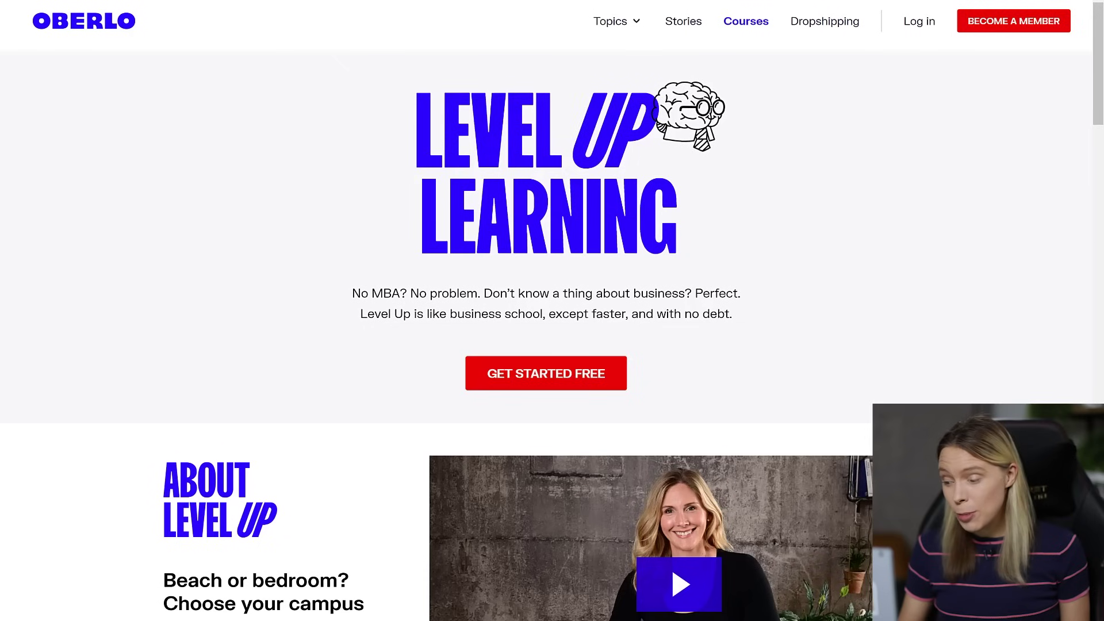
- Scroll down to All Courses and open the Creativity for Business Success course
scroll(552, 310, down, 7)
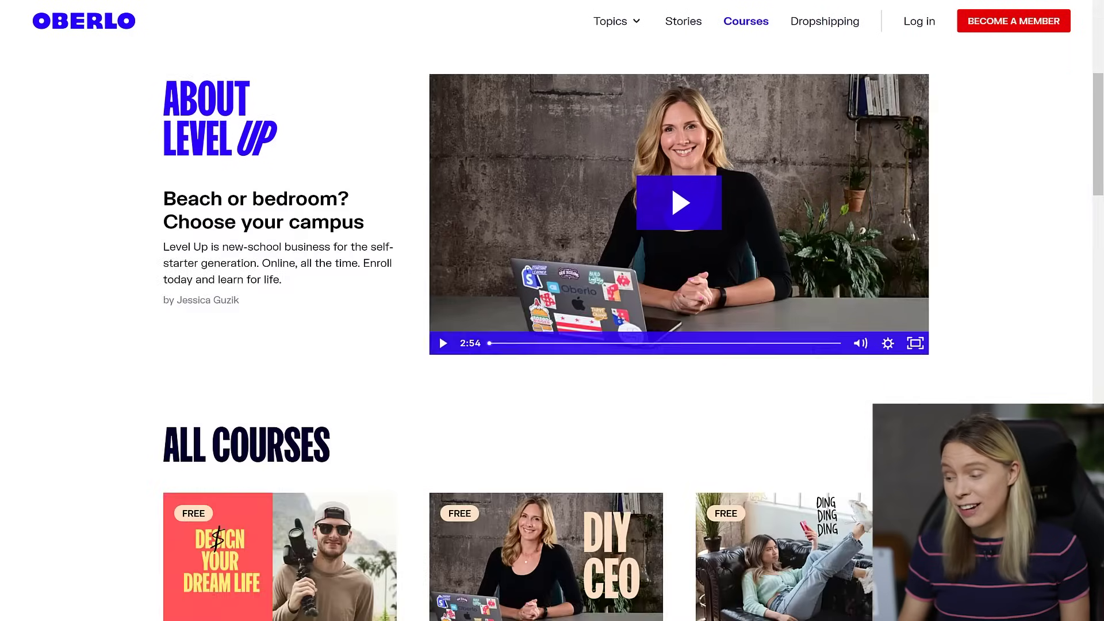
scroll(552, 310, down, 9)
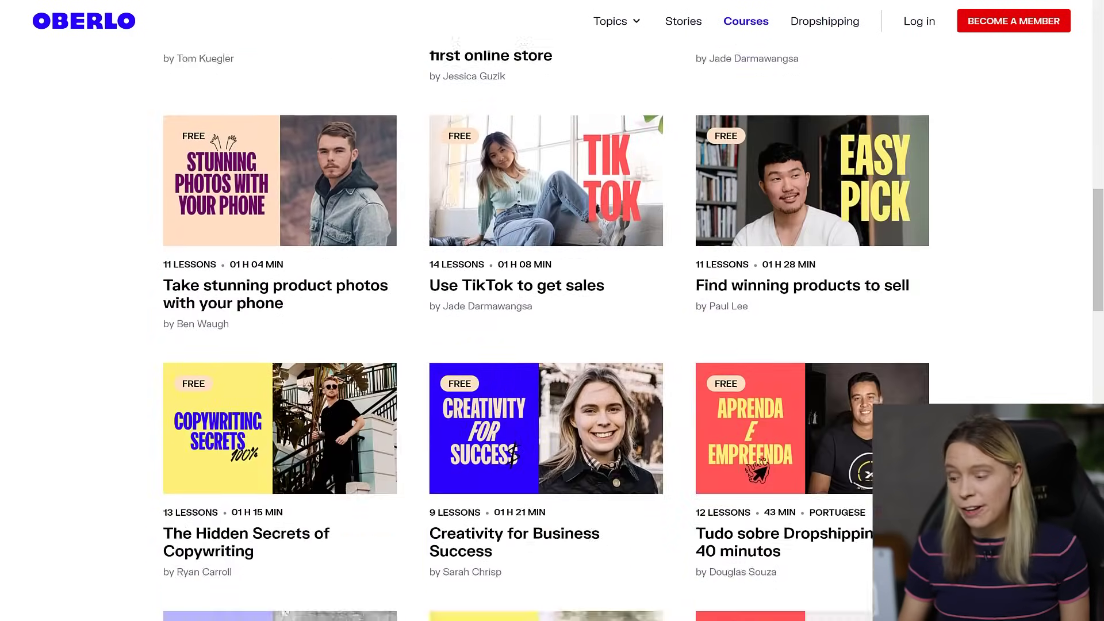
click(512, 454)
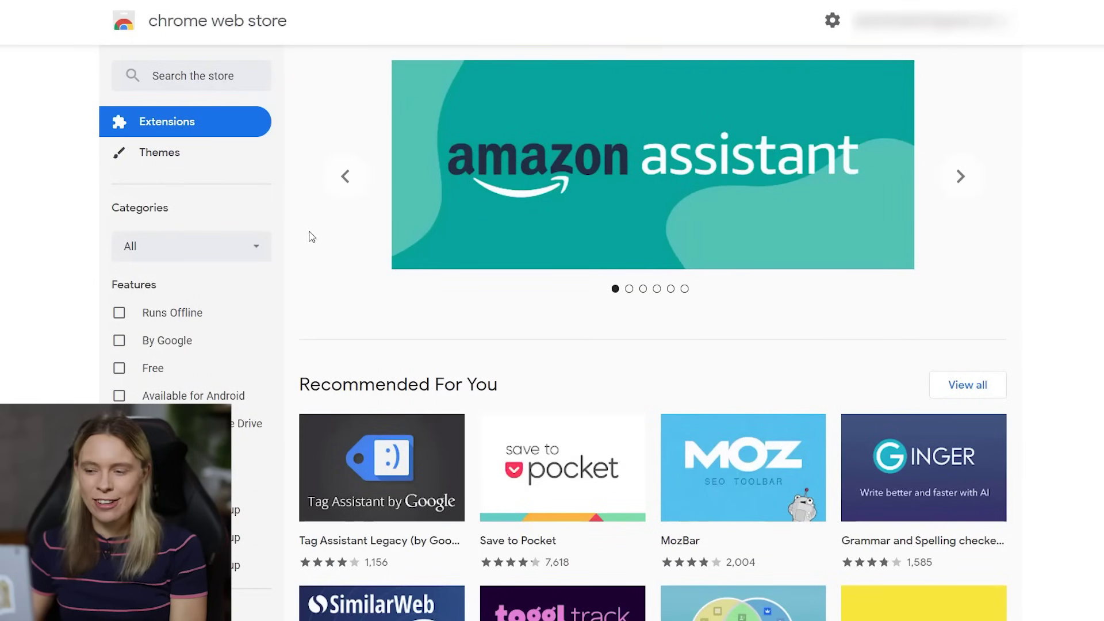
- Search the web store for 'oberlo', add the Oberlo product importer extension, and check it's listed
click(226, 74)
text(oberlo)
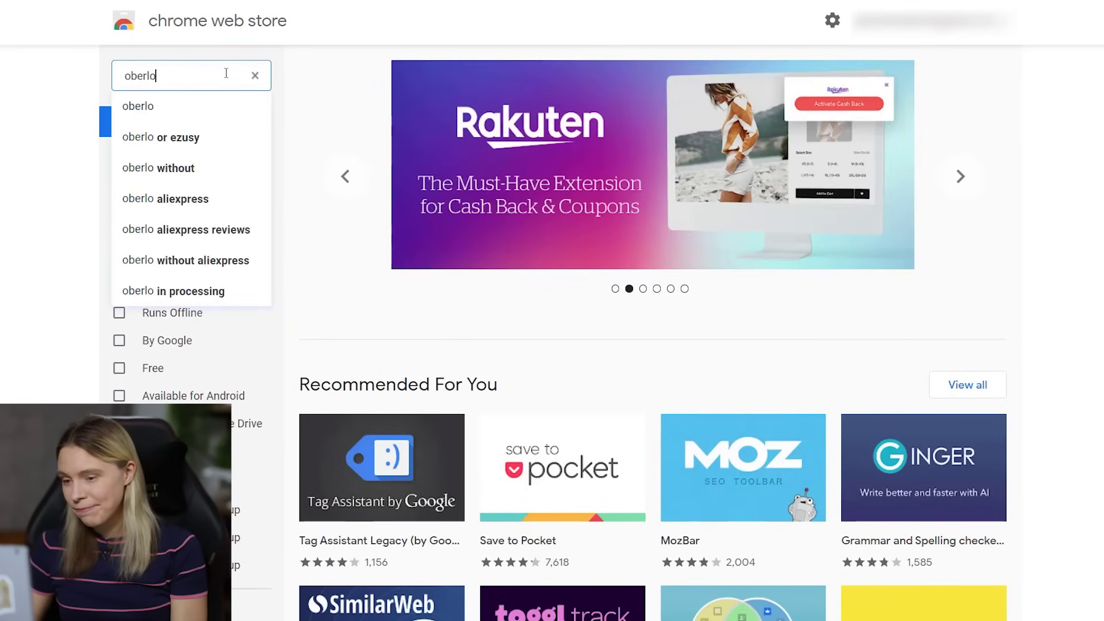
click(169, 104)
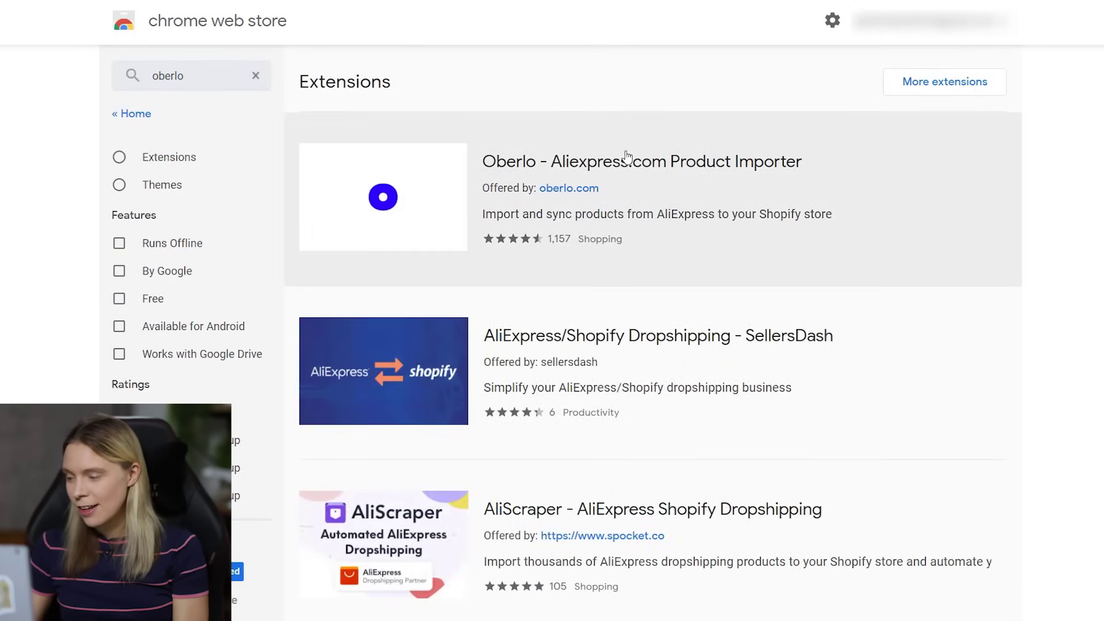
click(634, 173)
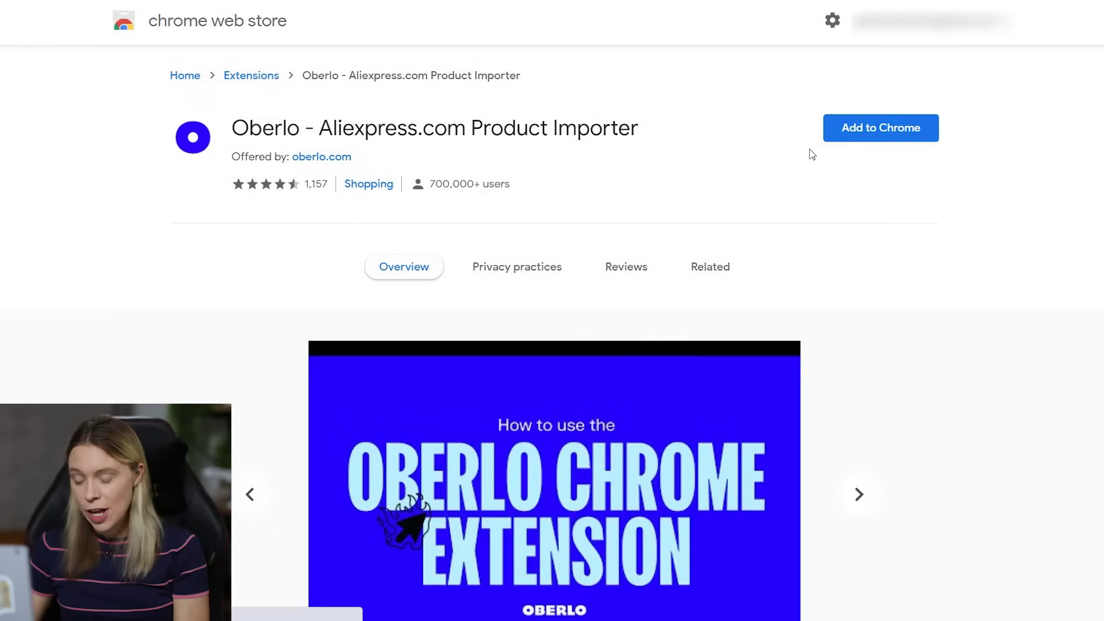
click(837, 132)
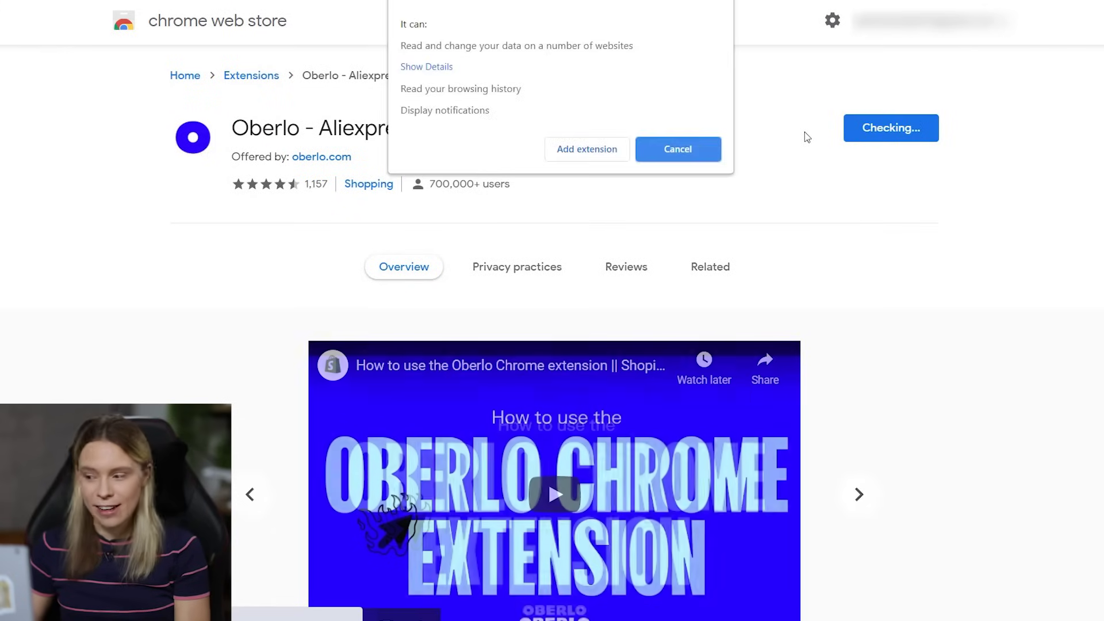
click(603, 157)
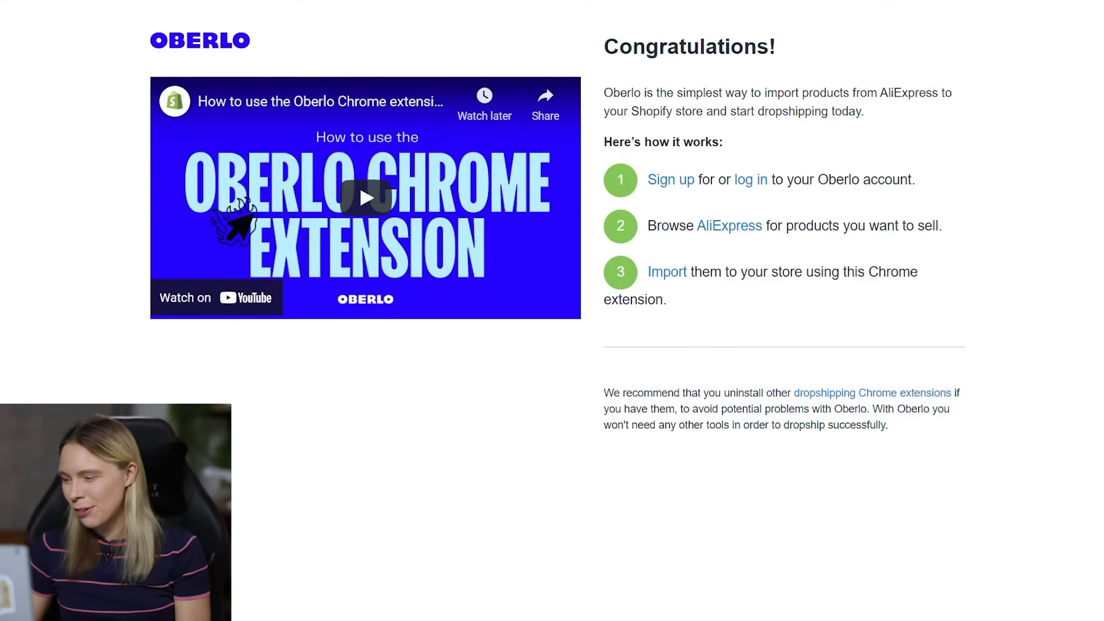
click(1053, 1)
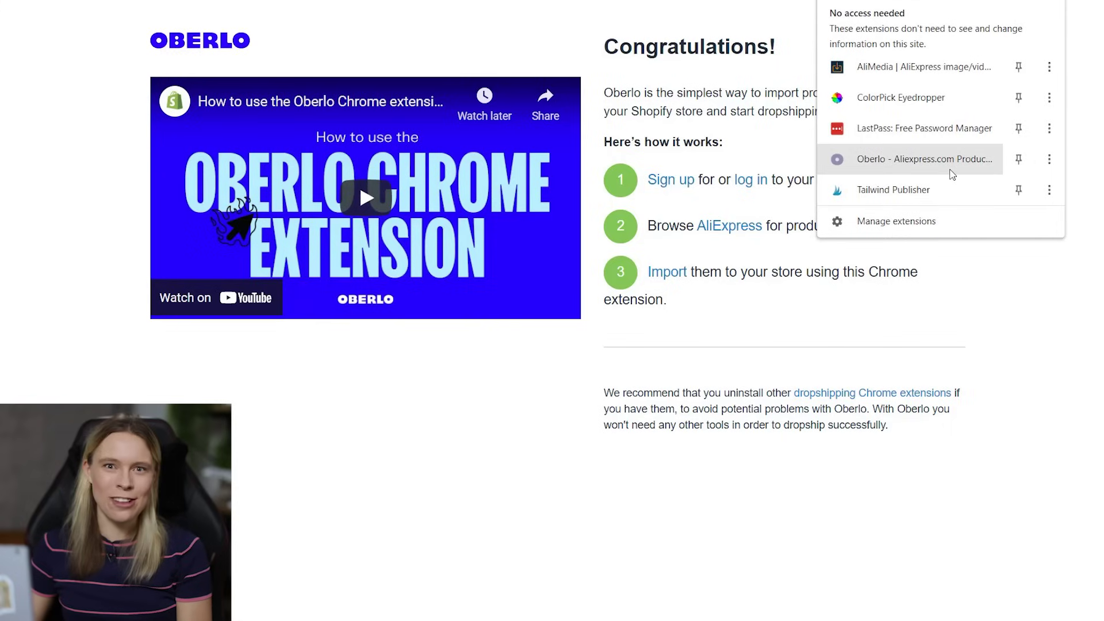
click(997, 494)
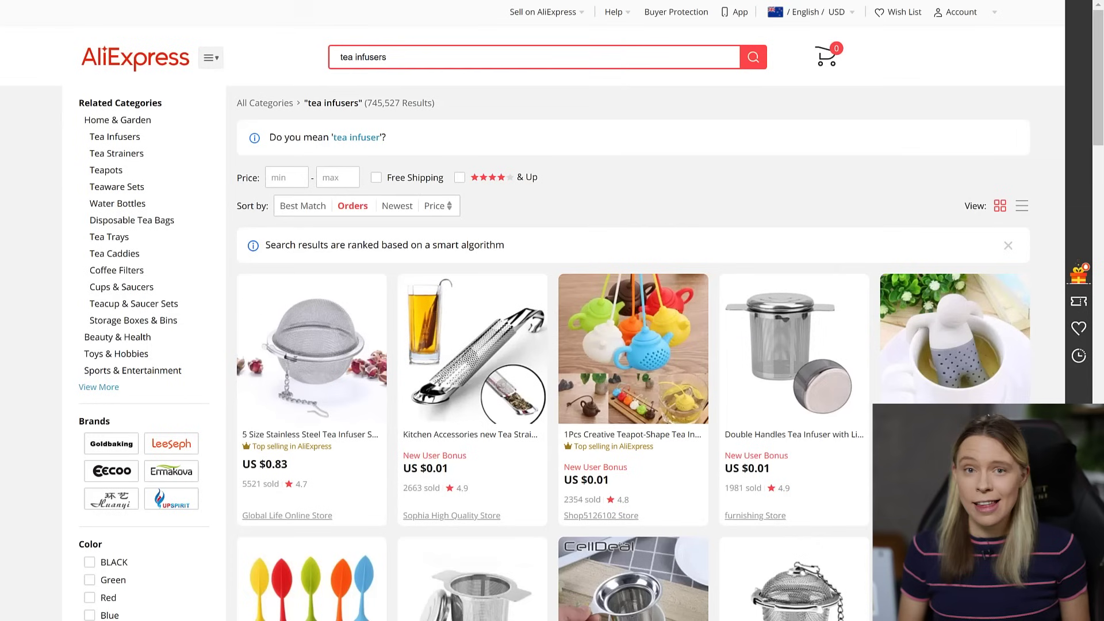
- Browse the tea infuser results, then open AliExpress's Join form to register an account
scroll(633, 345, down, 2)
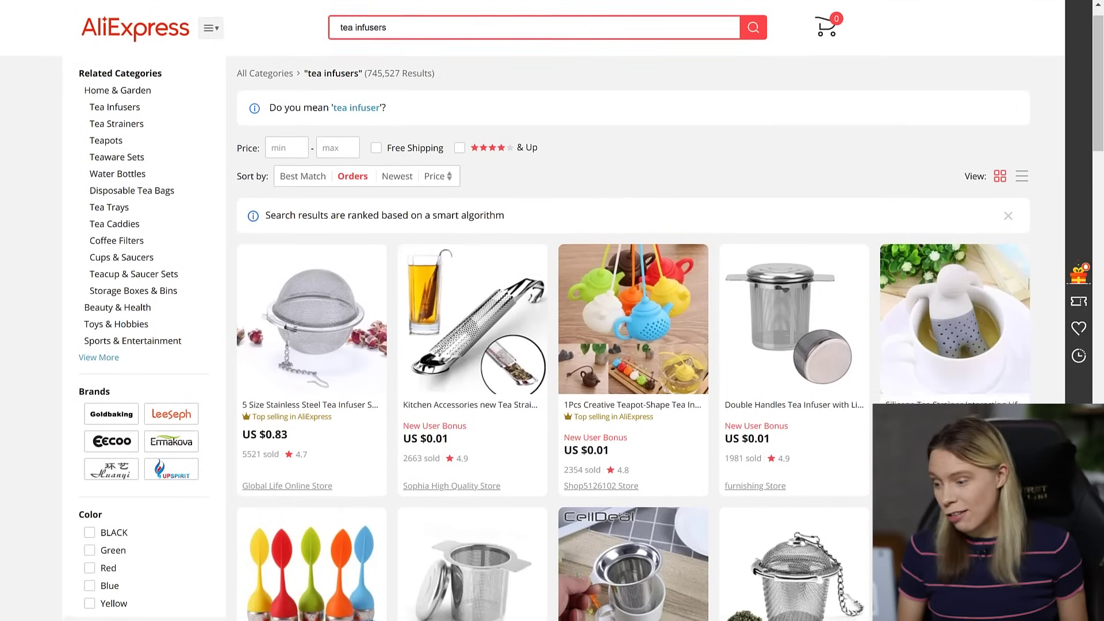
scroll(633, 345, down, 2)
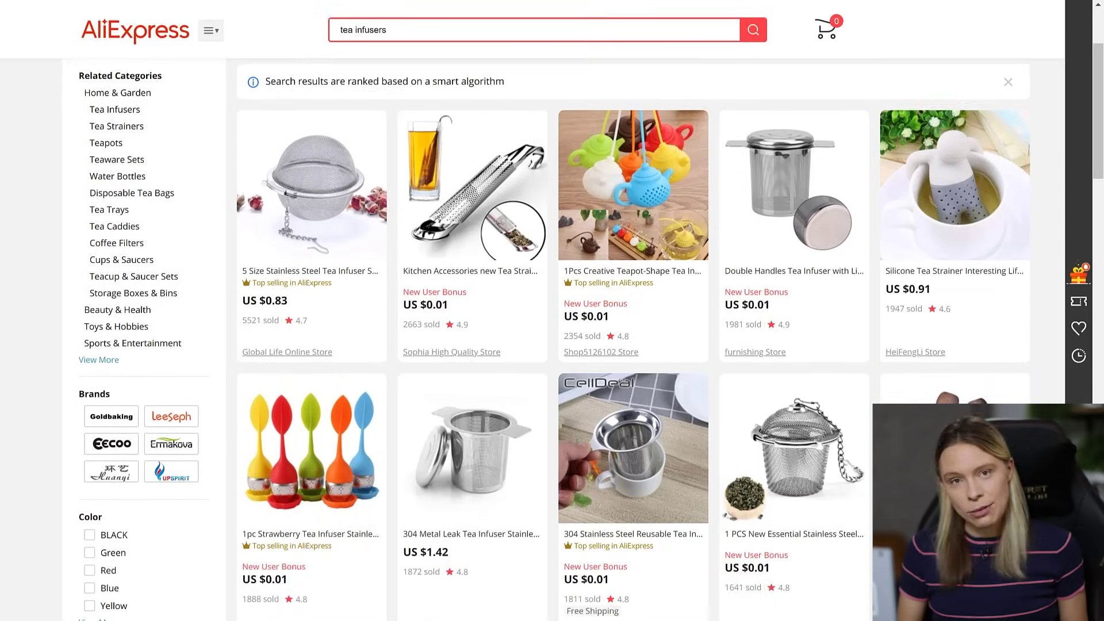
scroll(632, 344, down, 2)
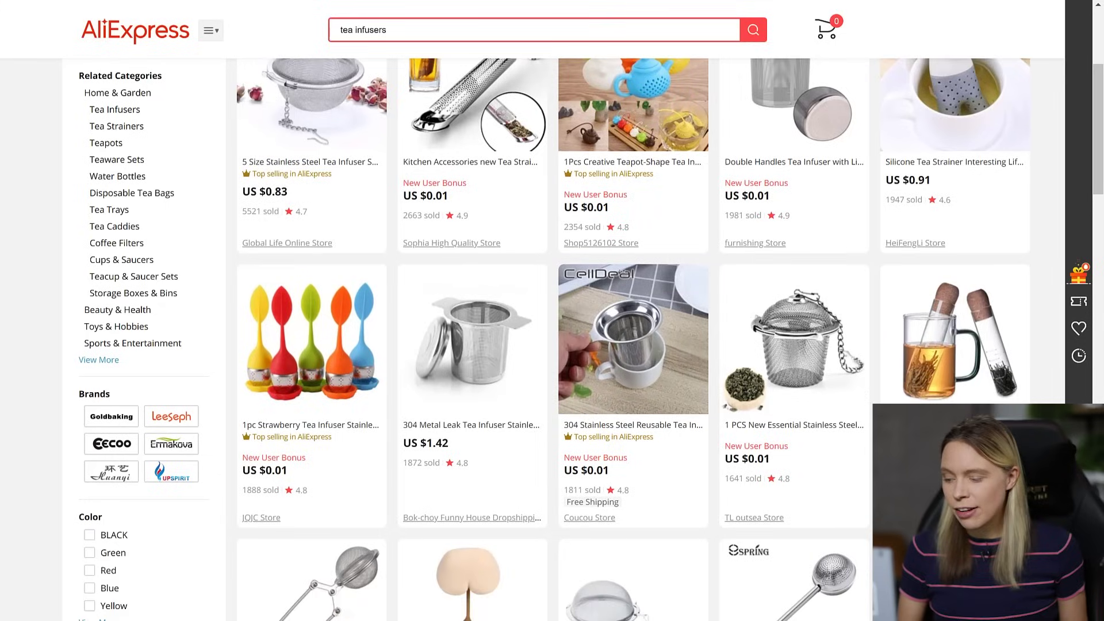
scroll(632, 345, down, 2)
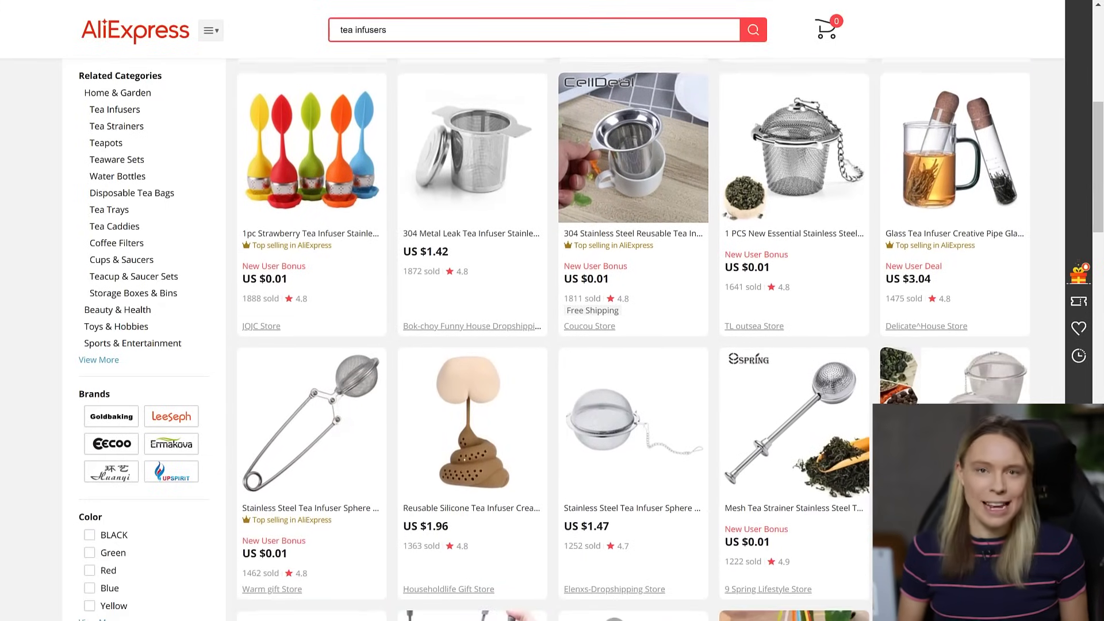
scroll(633, 345, down, 2)
scroll(632, 344, down, 1)
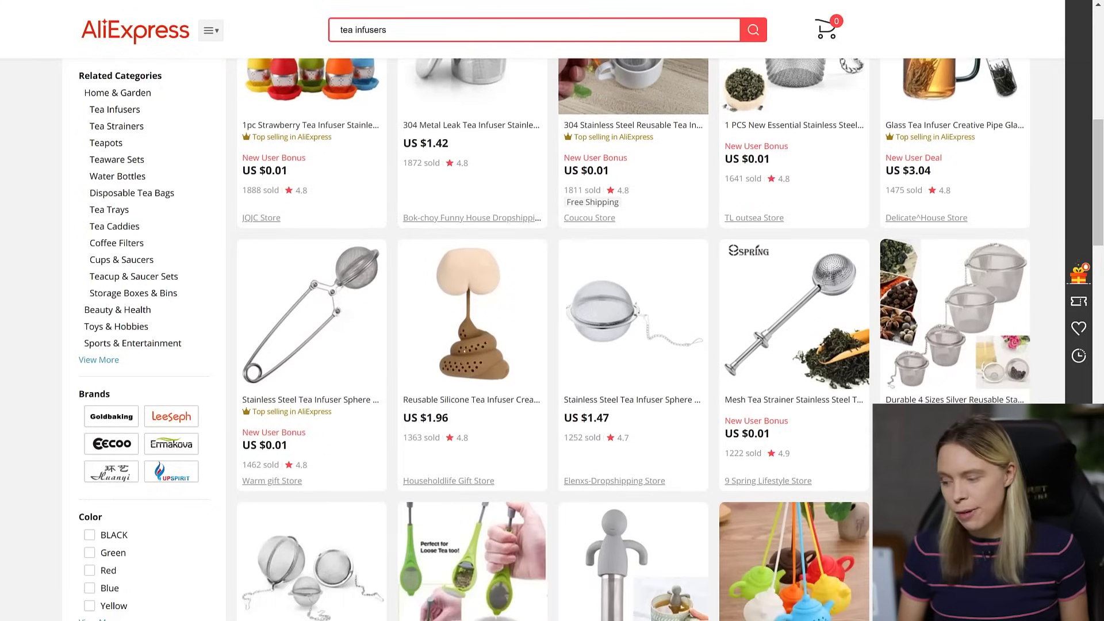
scroll(633, 345, down, 2)
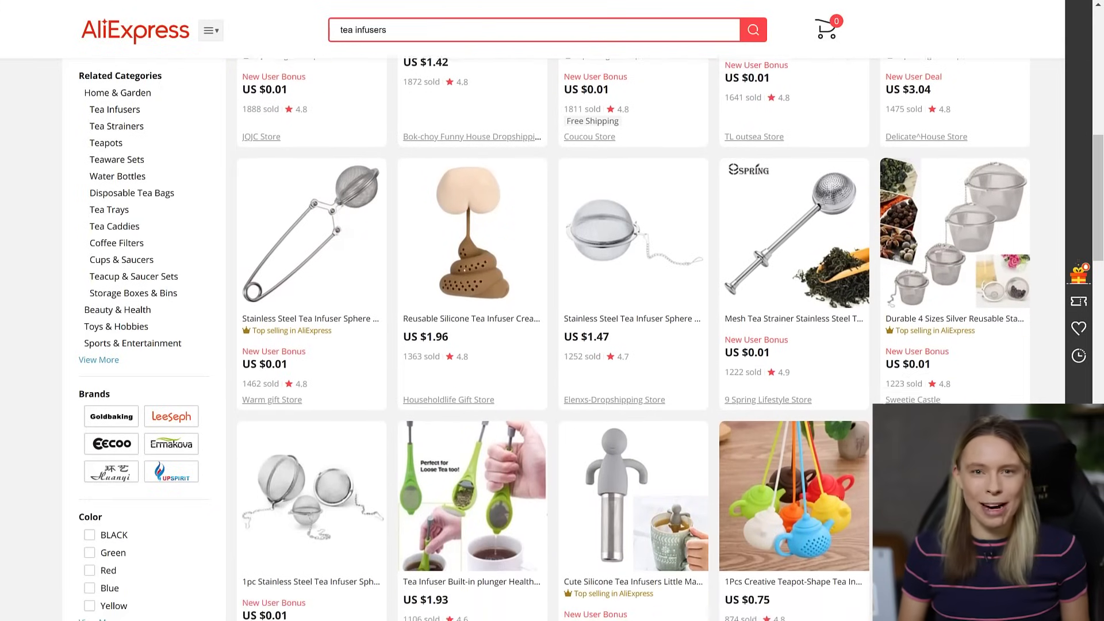
scroll(632, 345, down, 2)
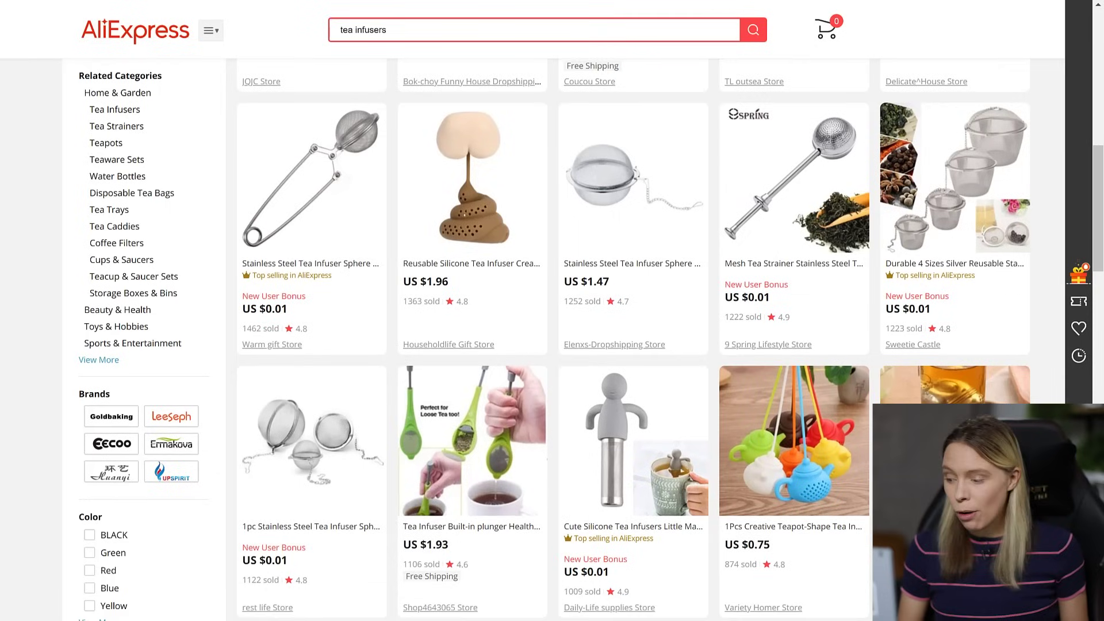
scroll(633, 344, down, 2)
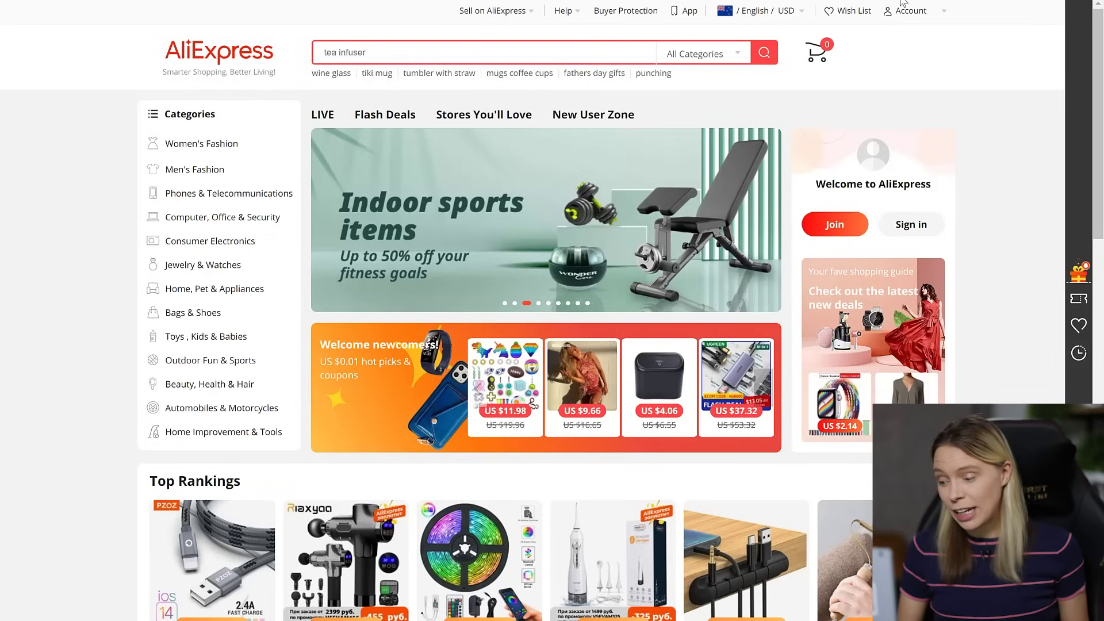
mouse_move(904, 17)
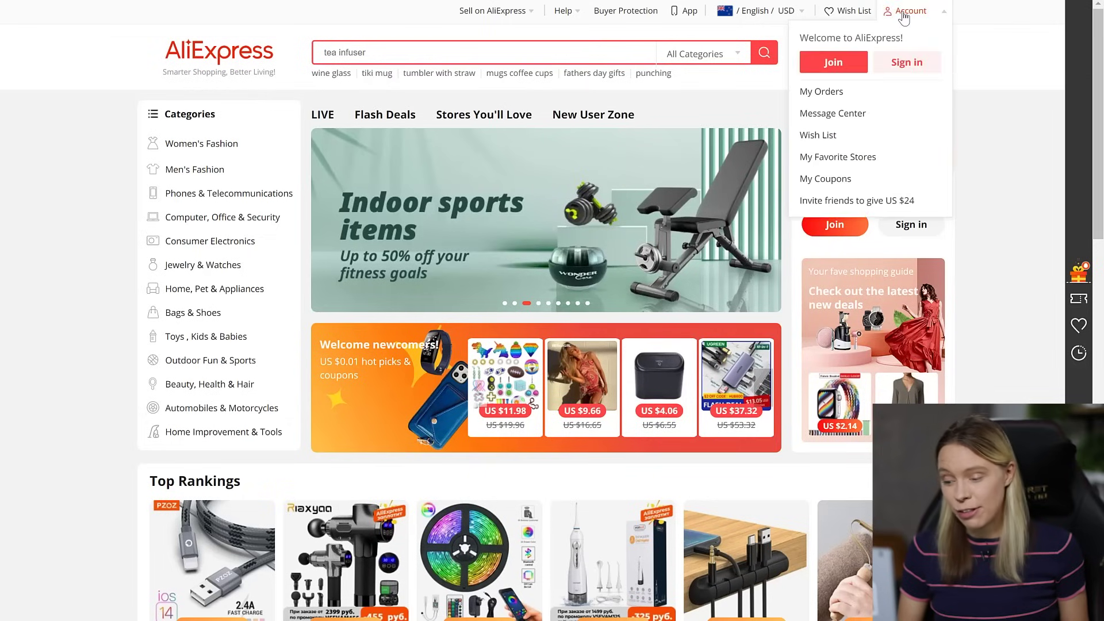
click(838, 62)
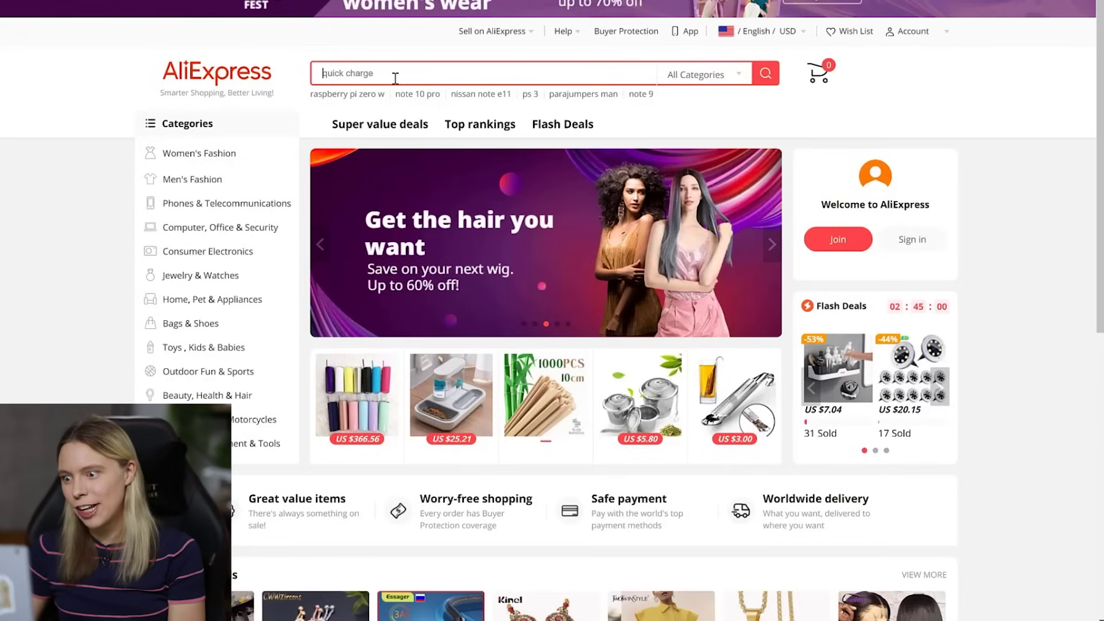
- Search 'camera lens mug', sort by Orders, and view the top stainless steel SLR camera mug
text(amera lens mug)
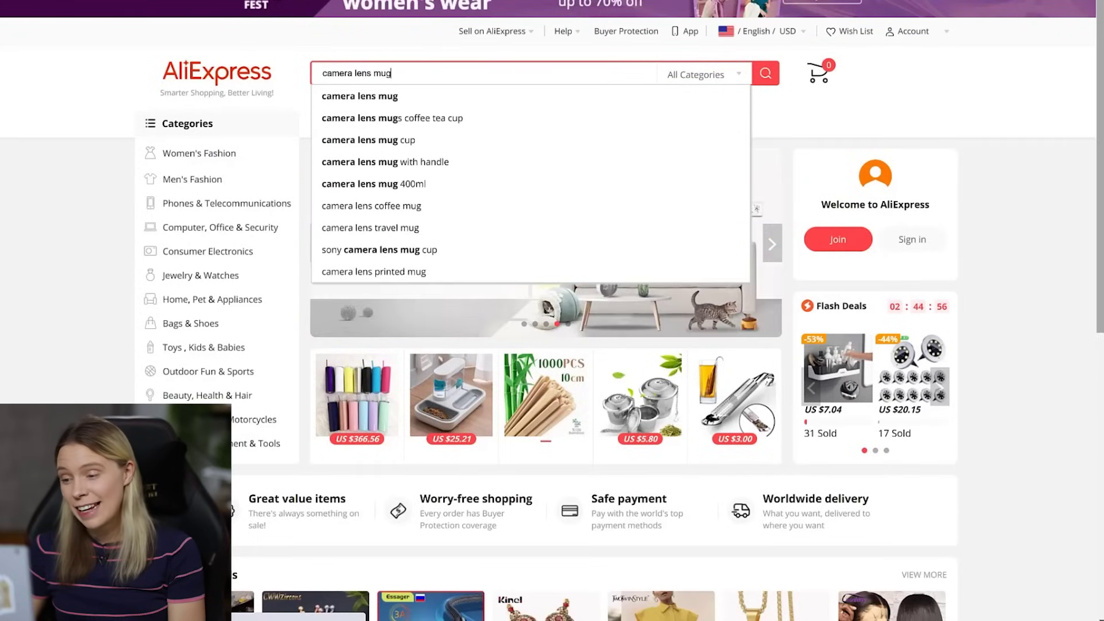
key(Return)
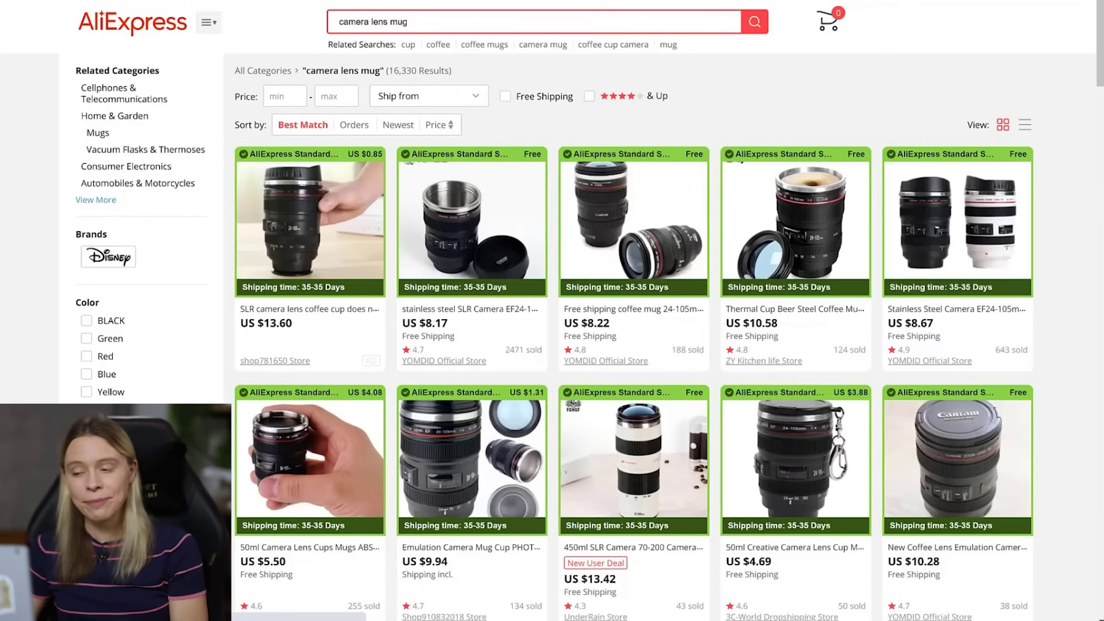
click(353, 126)
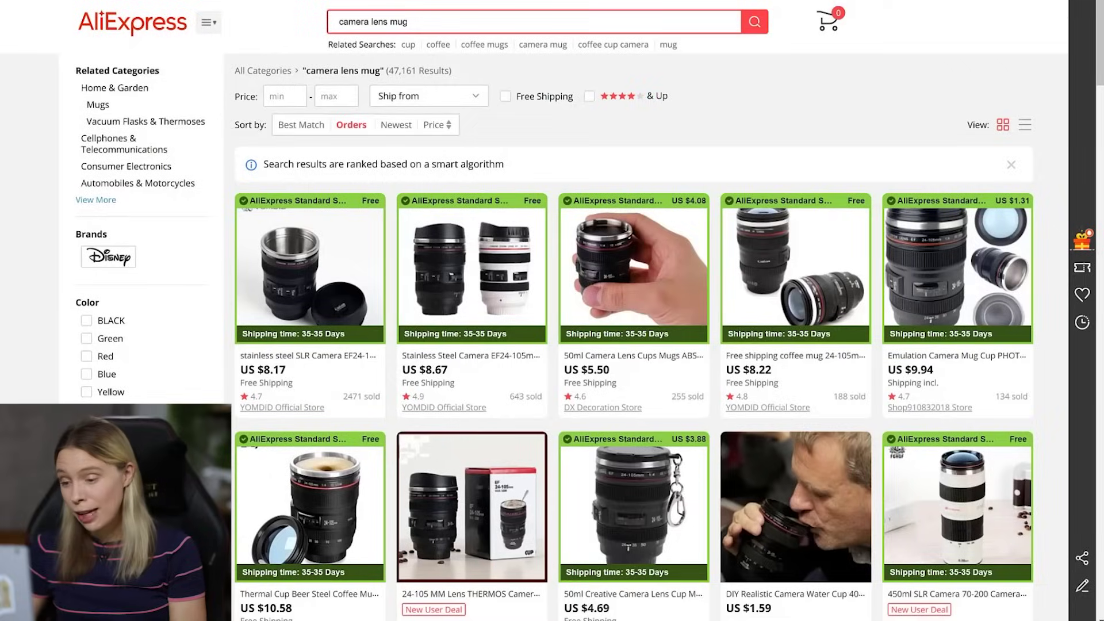
click(320, 251)
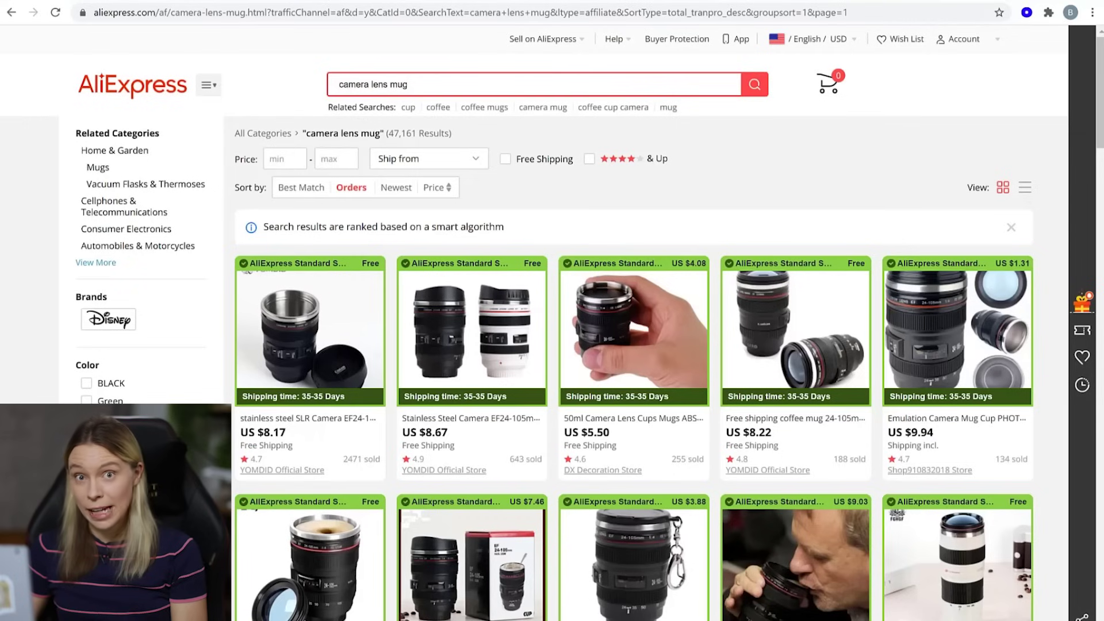
- Search 'tea infuser', add the strawberry infuser to Oberlo, and open the Import List
drag(426, 75, 202, 125)
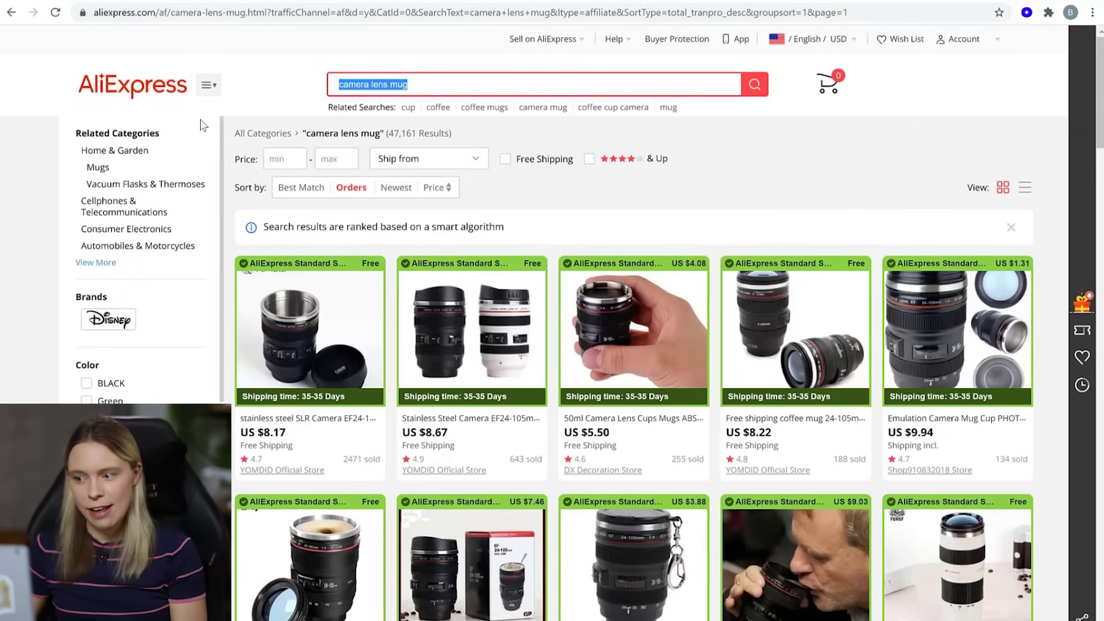
text(tea infuser)
key(Return)
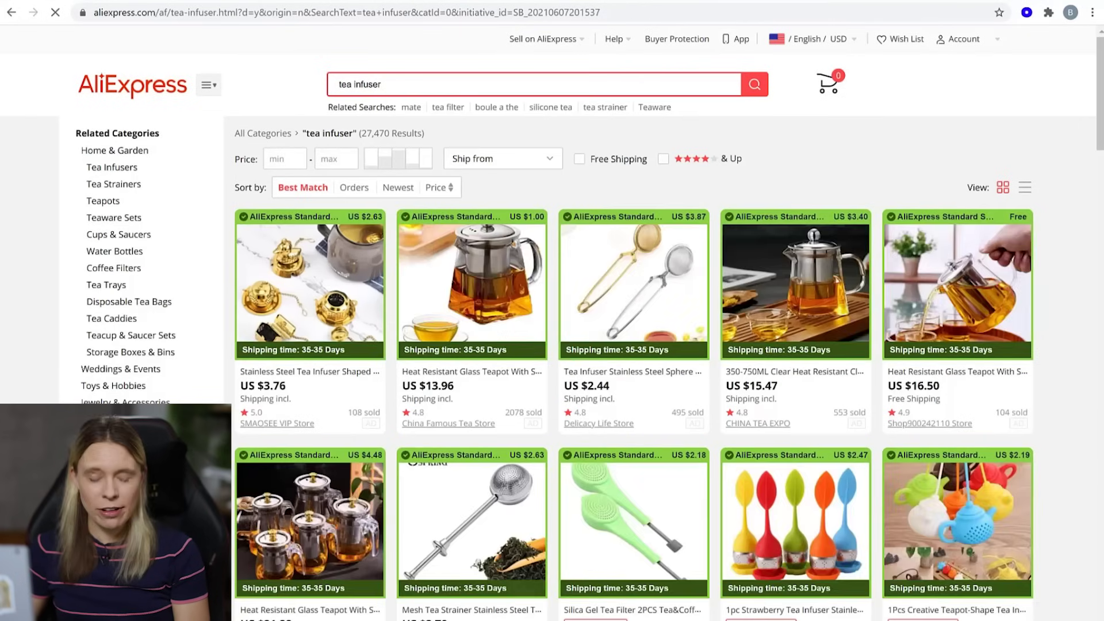
scroll(1058, 430, down, 3)
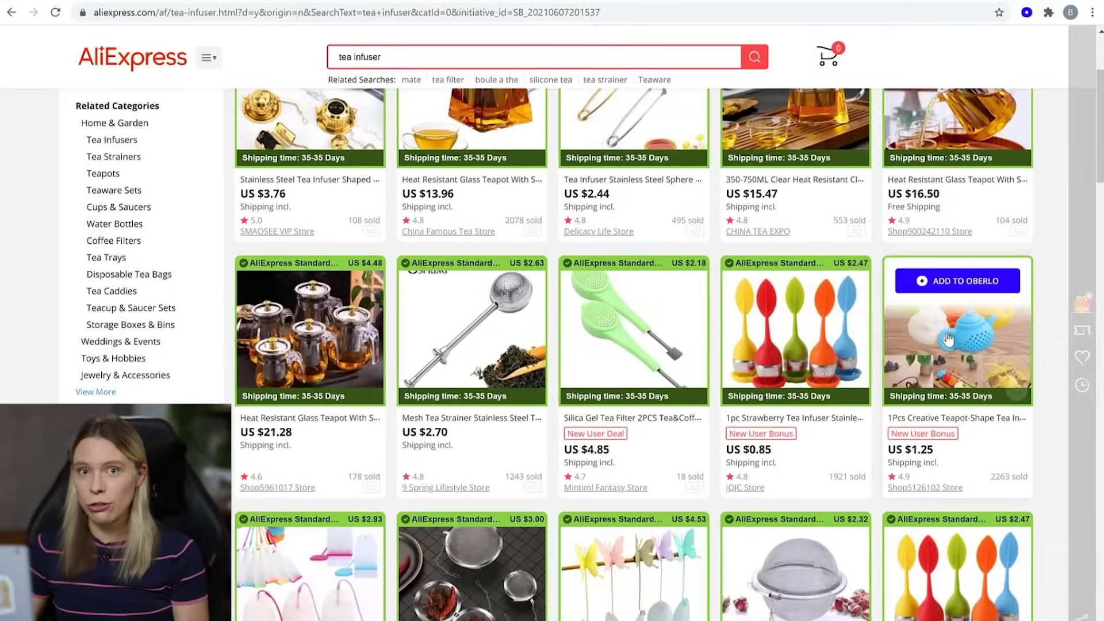
mouse_move(784, 384)
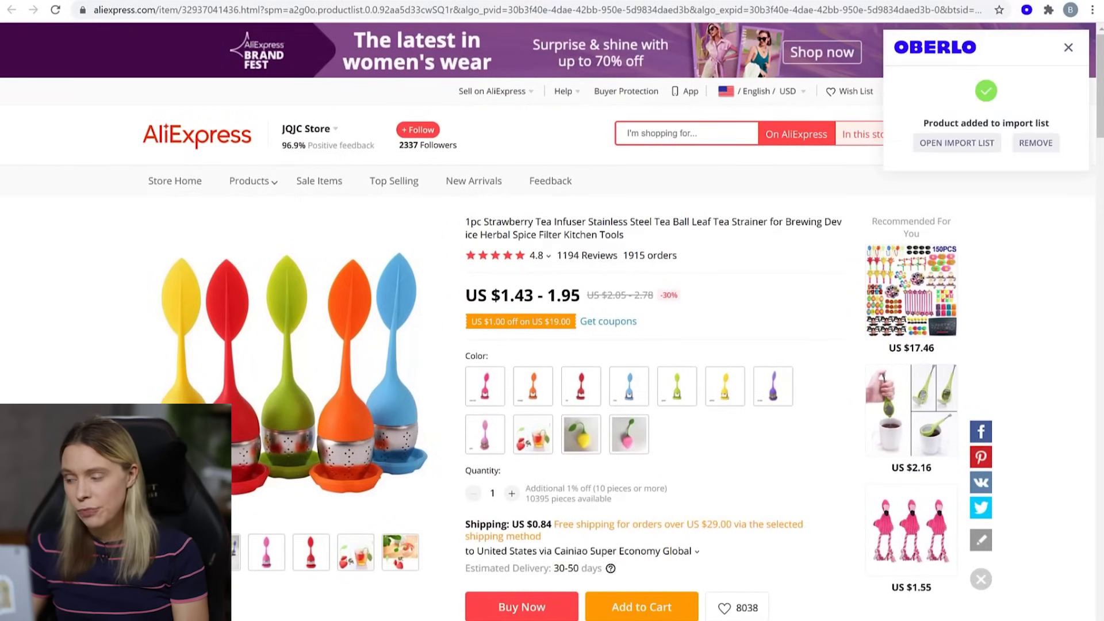
click(952, 144)
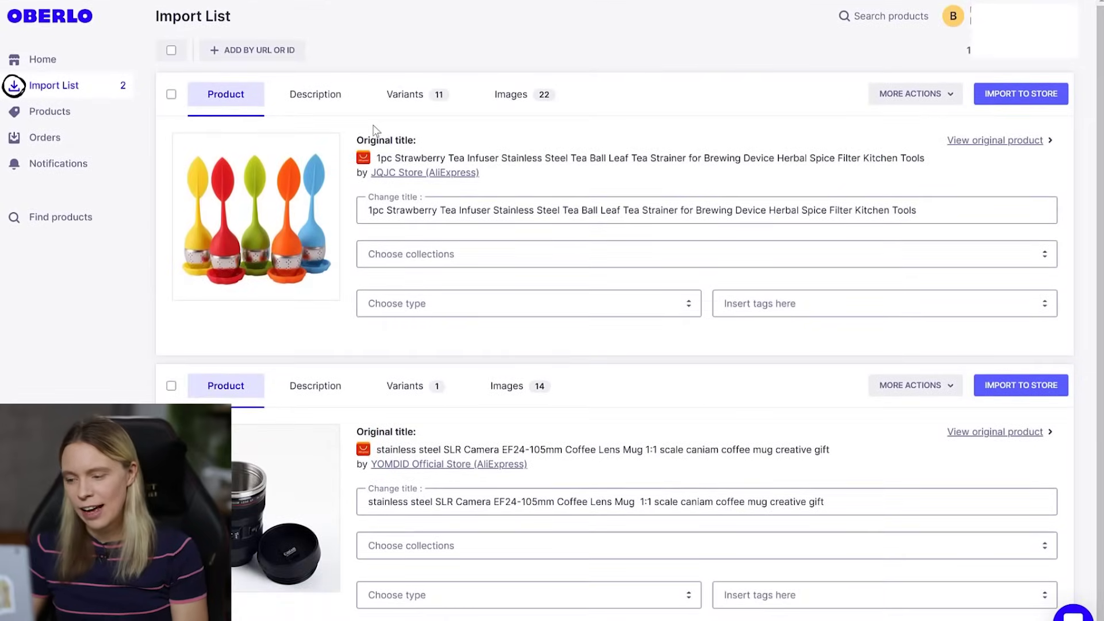
- Exclude the tea infuser's Rose Red, Strawberry Yellow/Red/Pink, Purple and Pink variants, then view its images
click(397, 97)
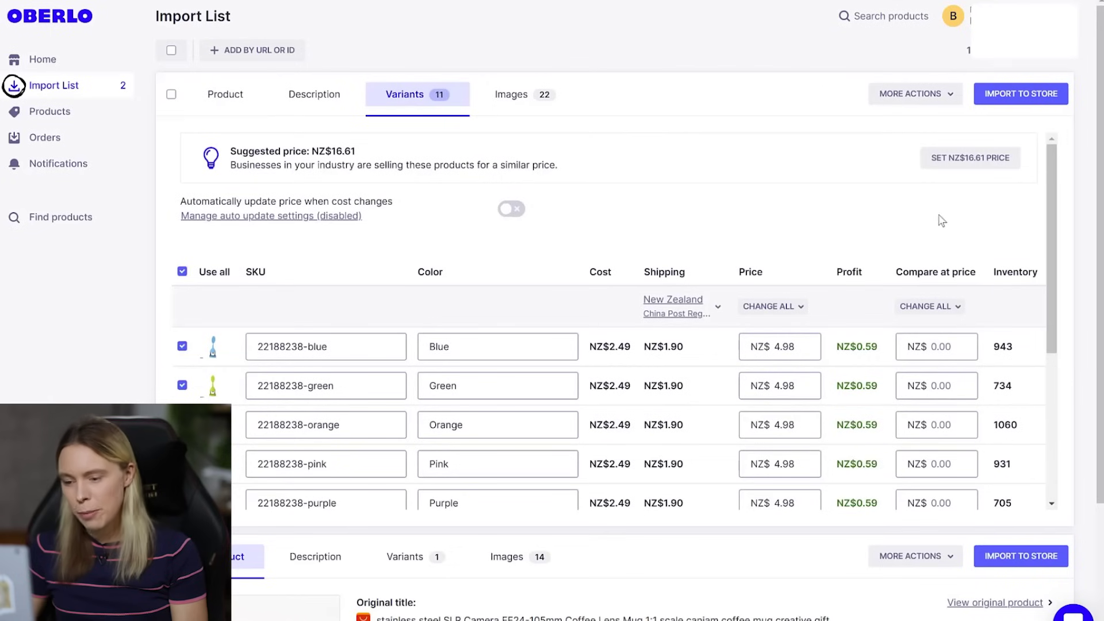
scroll(1060, 253, down, 2)
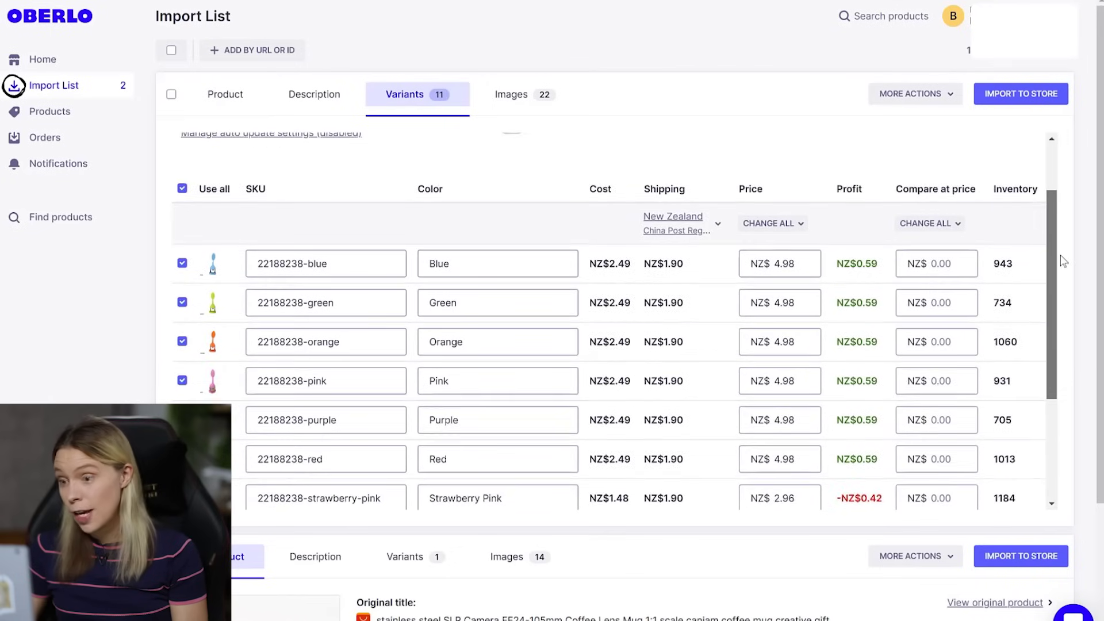
scroll(1062, 310, down, 4)
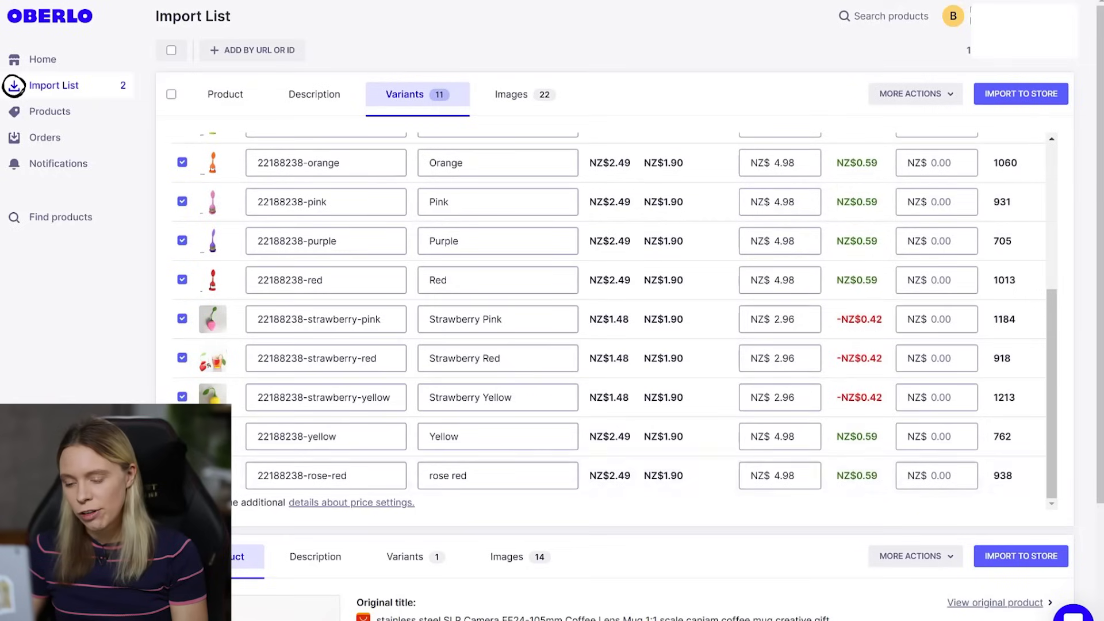
click(182, 474)
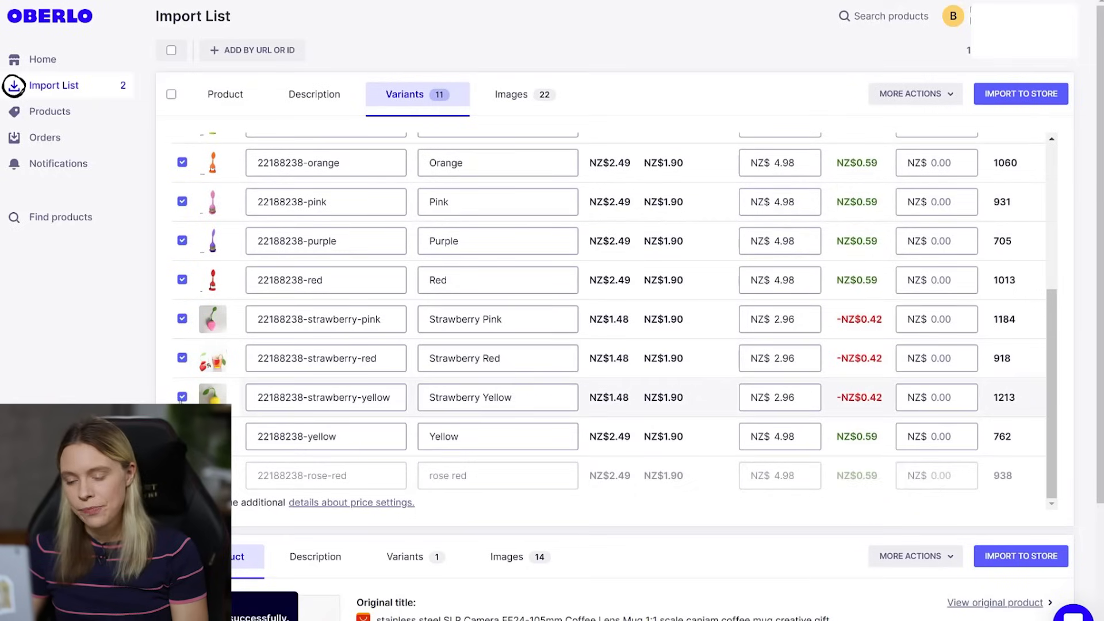
click(181, 397)
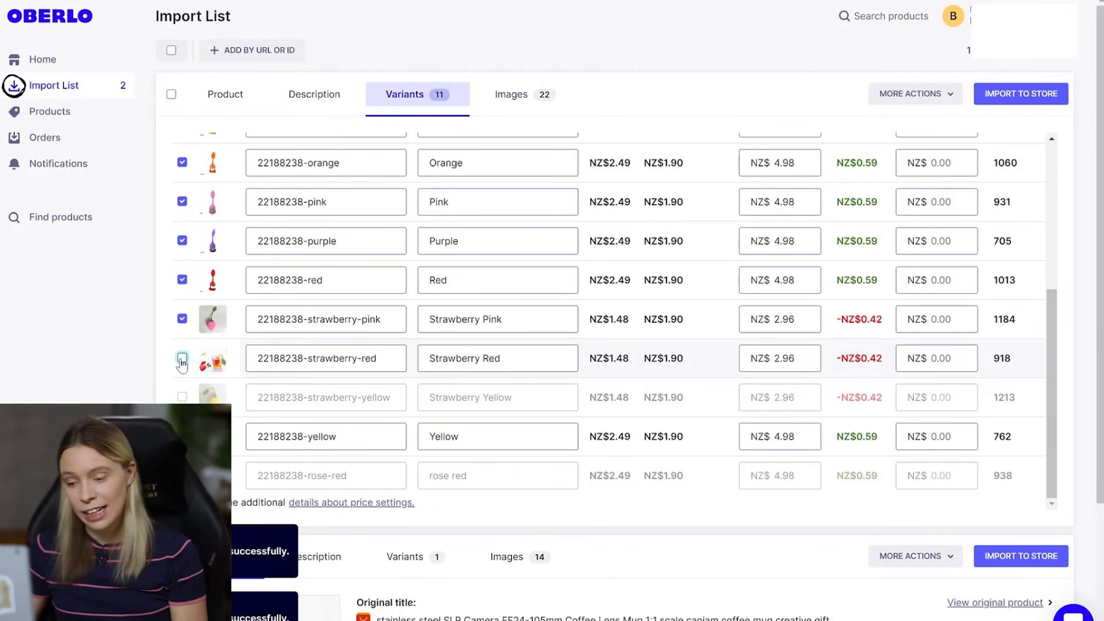
click(182, 359)
click(182, 320)
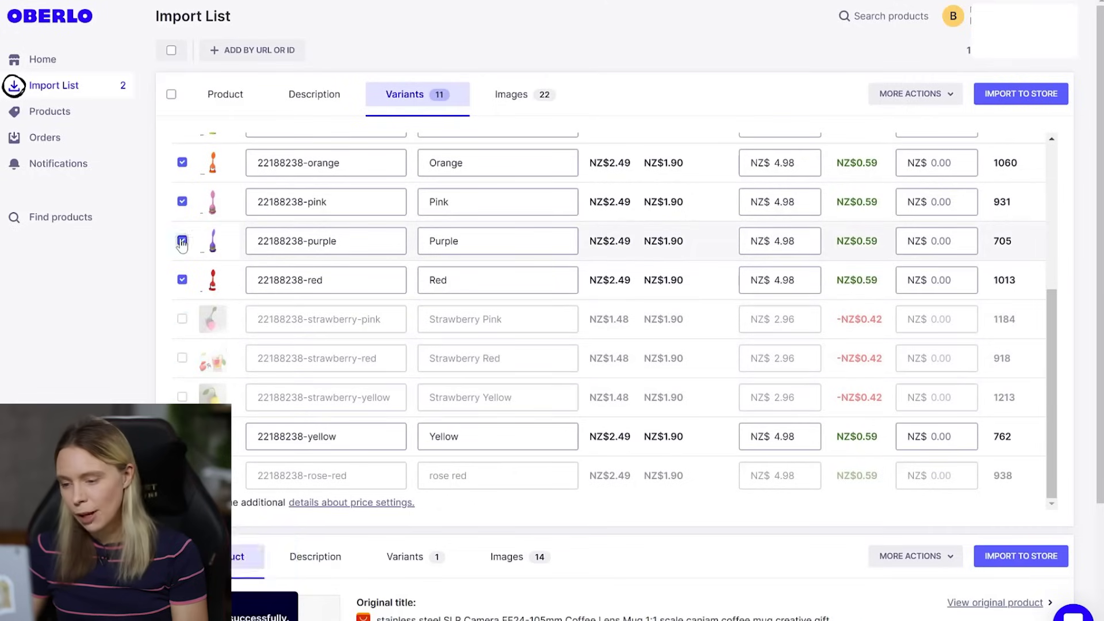
click(181, 240)
click(182, 201)
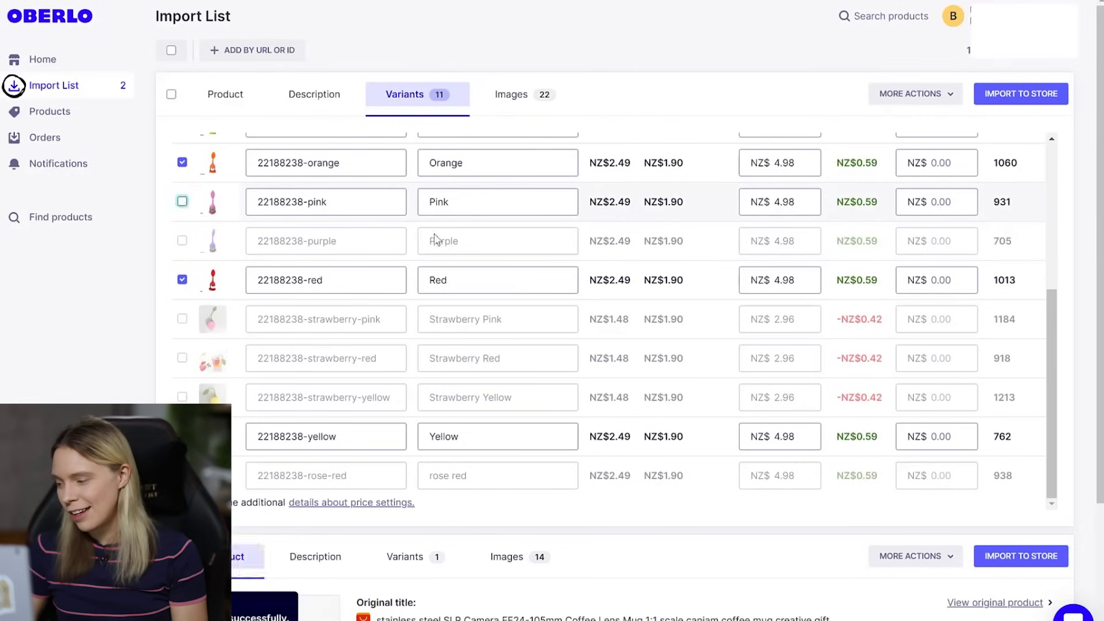
drag(1053, 333, 1069, 214)
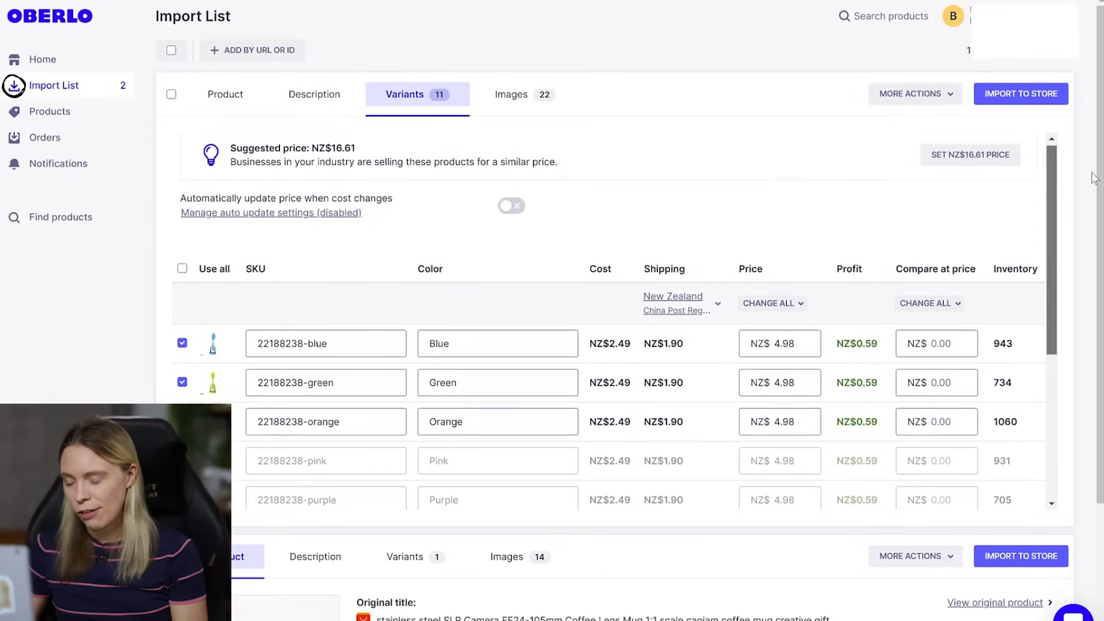
click(511, 93)
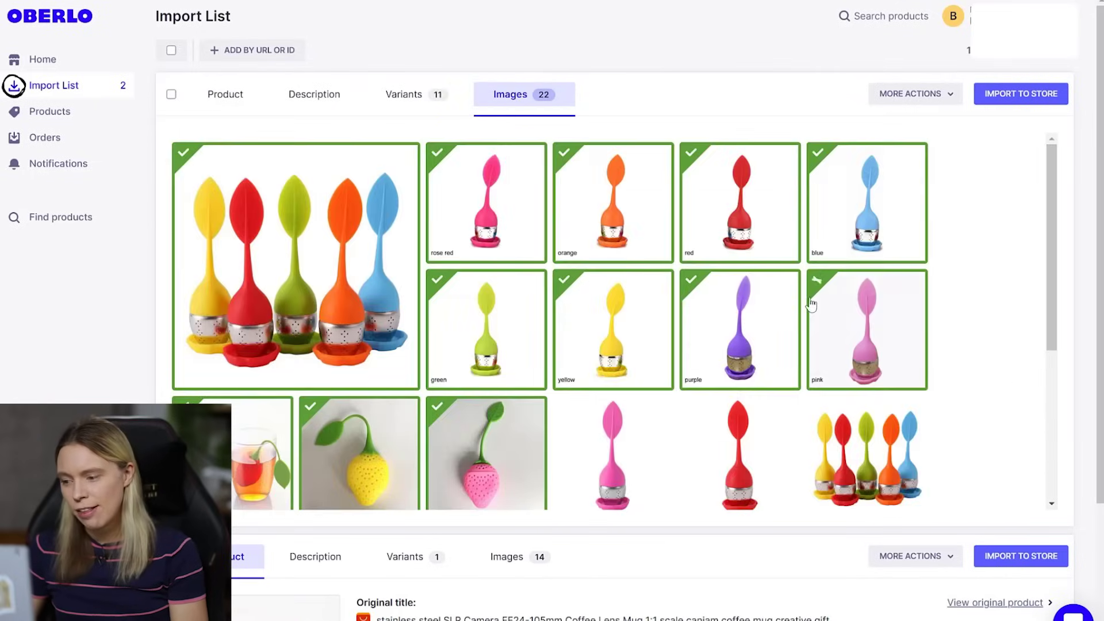
- Deselect the tea infuser's rose red, orange, red, blue, pink, purple, yellow and green single-colour photos
click(515, 179)
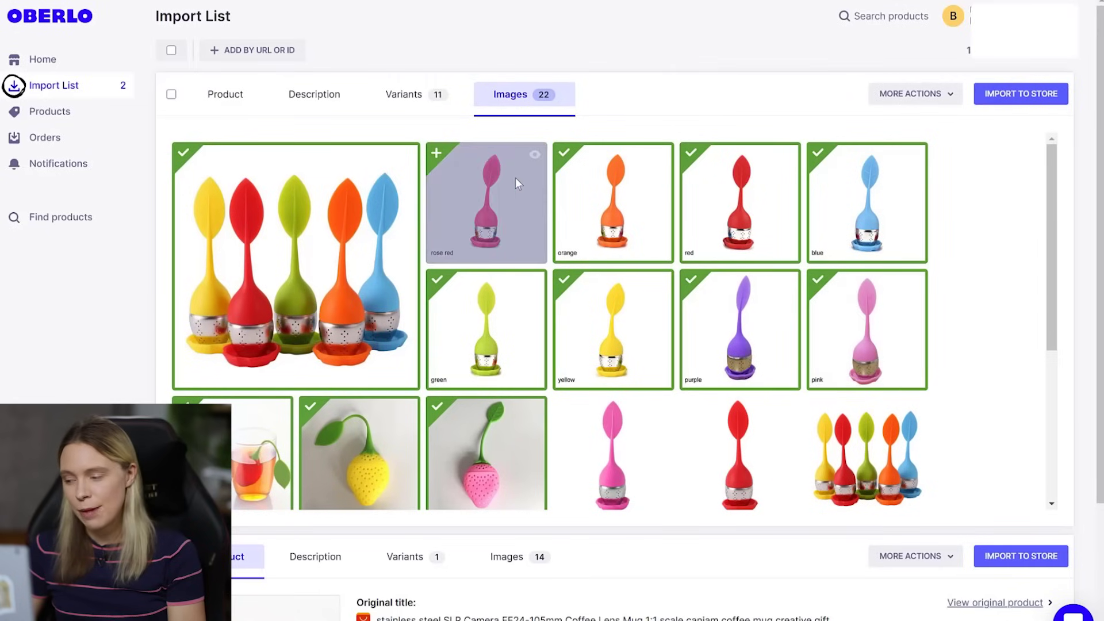
click(600, 202)
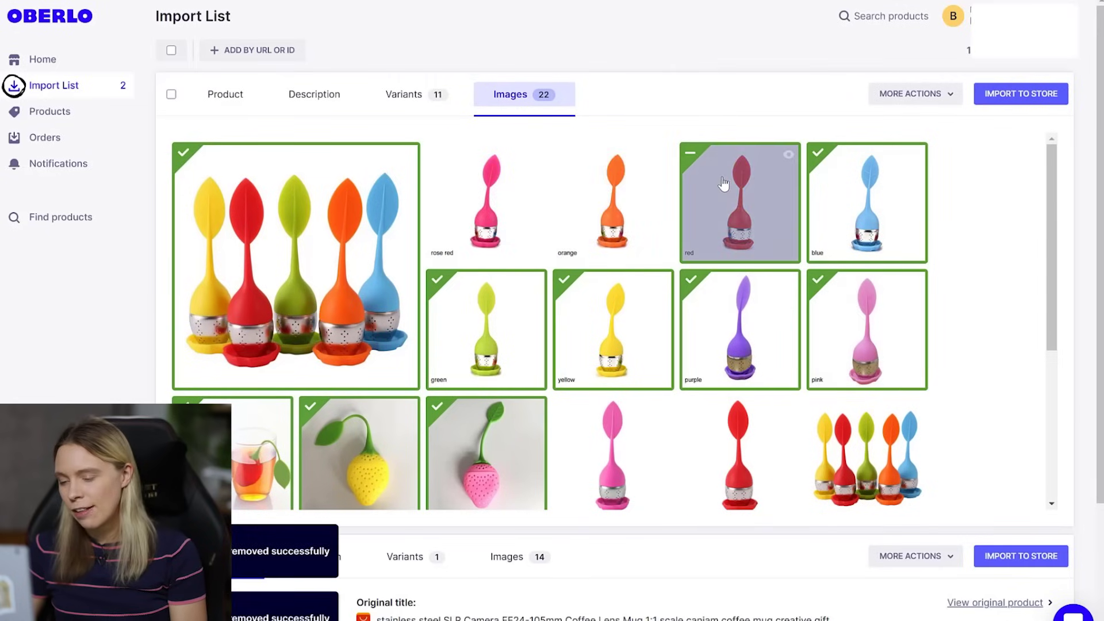
click(723, 182)
click(845, 189)
click(862, 338)
click(769, 329)
click(632, 332)
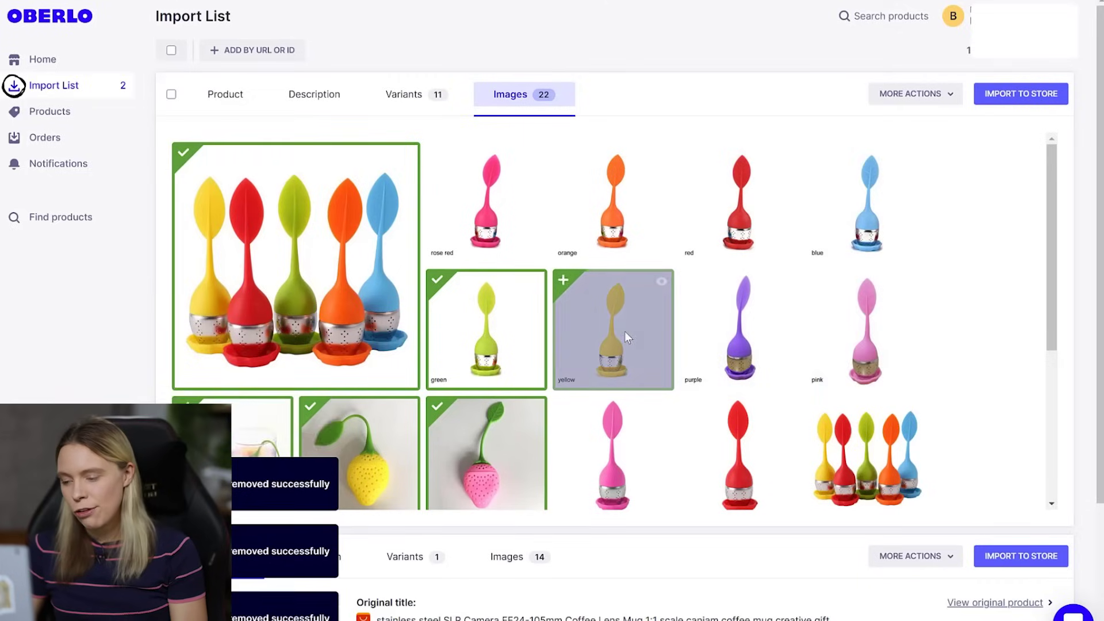
click(501, 335)
drag(1052, 241, 1059, 335)
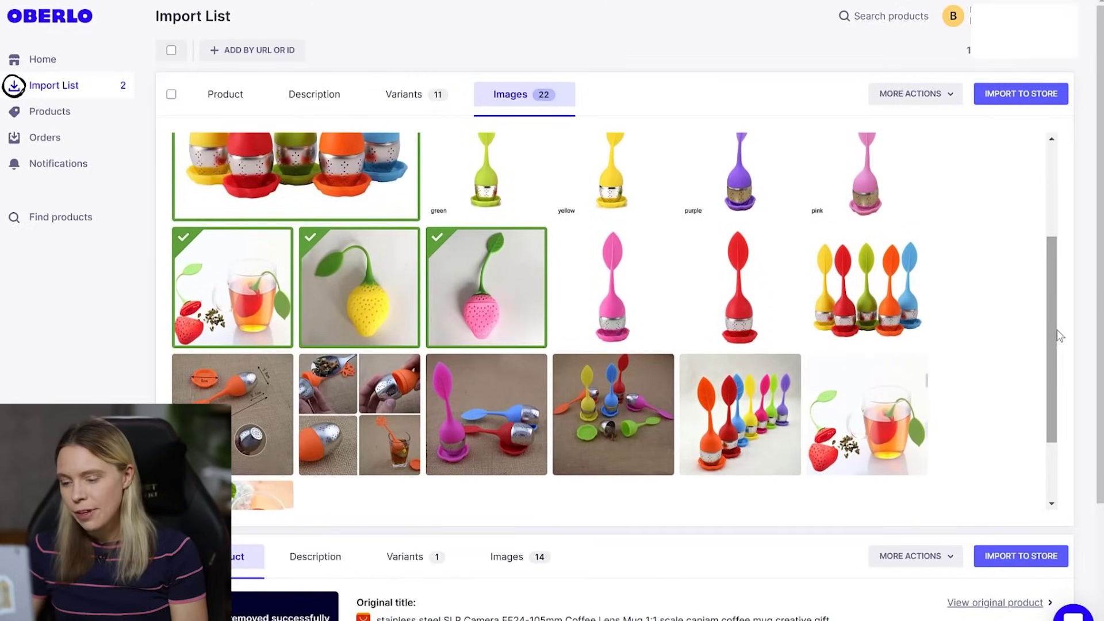
- Drop the two strawberry photos, tick the rainbow lineup photo, and import the tea infuser to the store
click(357, 272)
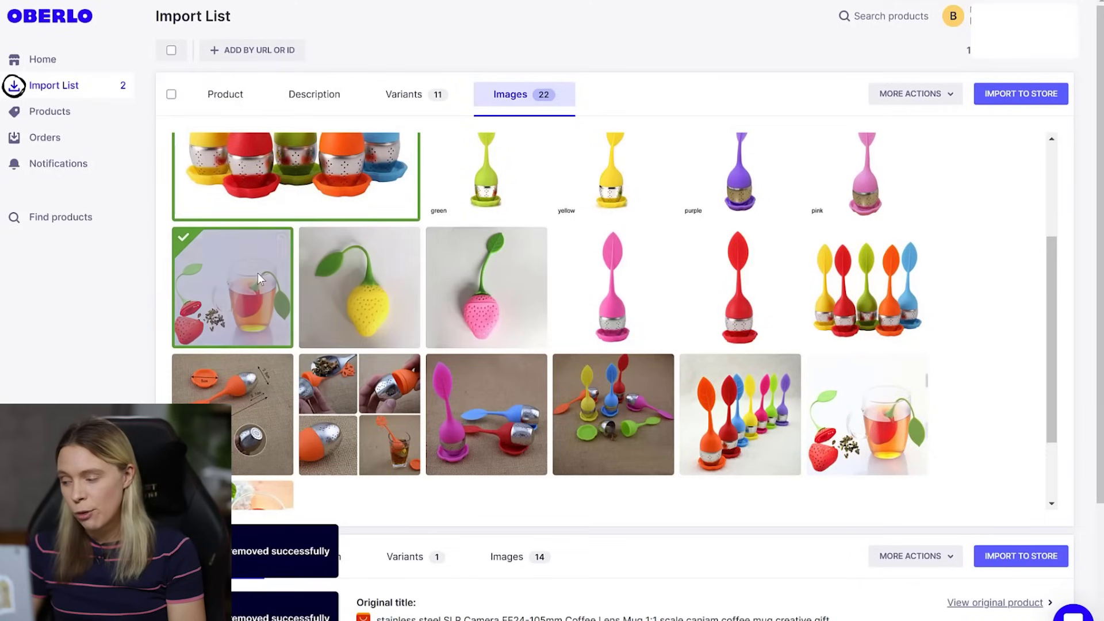
click(227, 278)
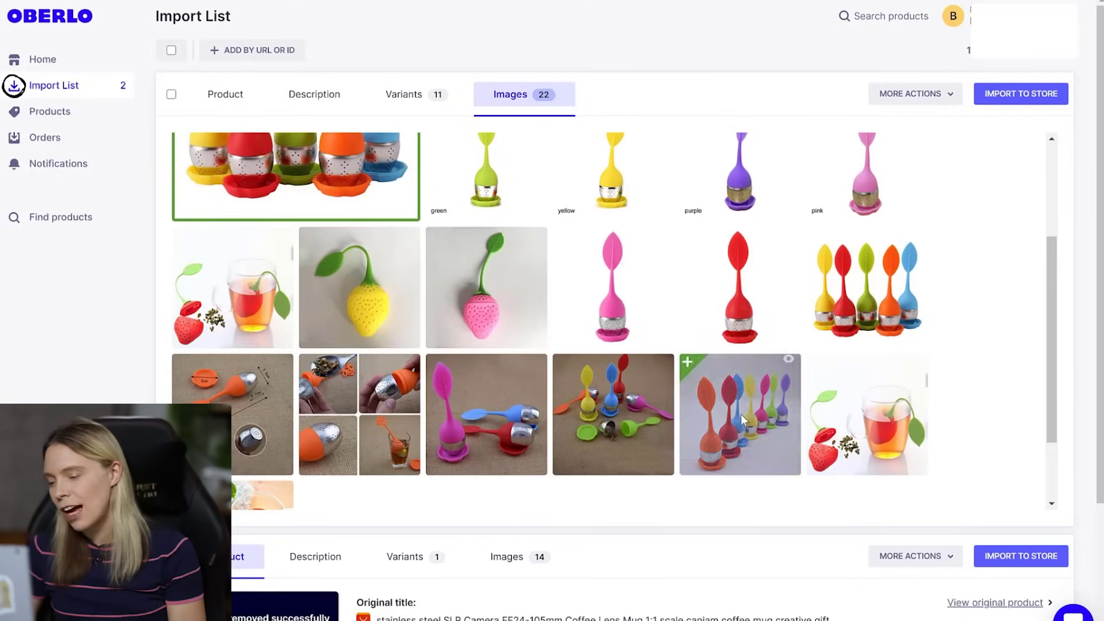
click(740, 414)
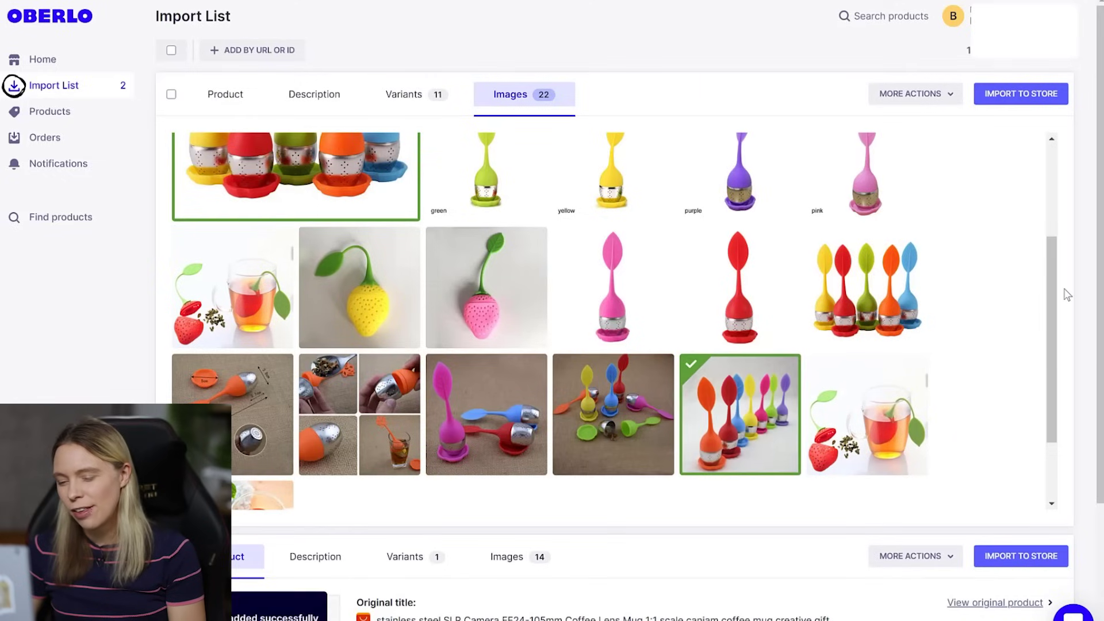
drag(1049, 297, 1061, 366)
scroll(1073, 315, up, 4)
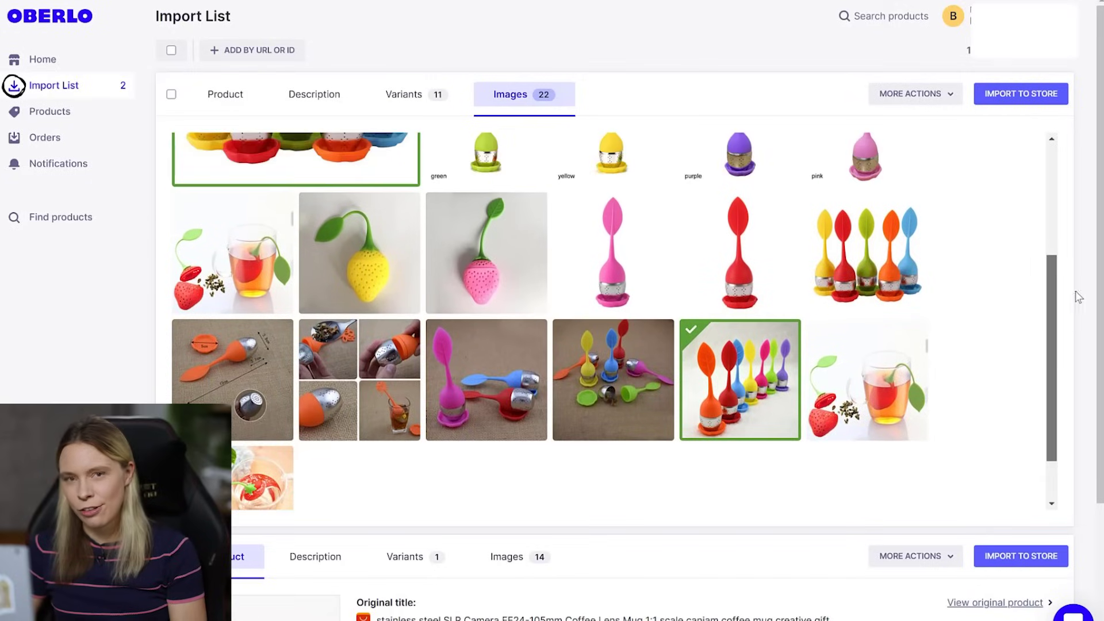
scroll(610, 319, up, 1)
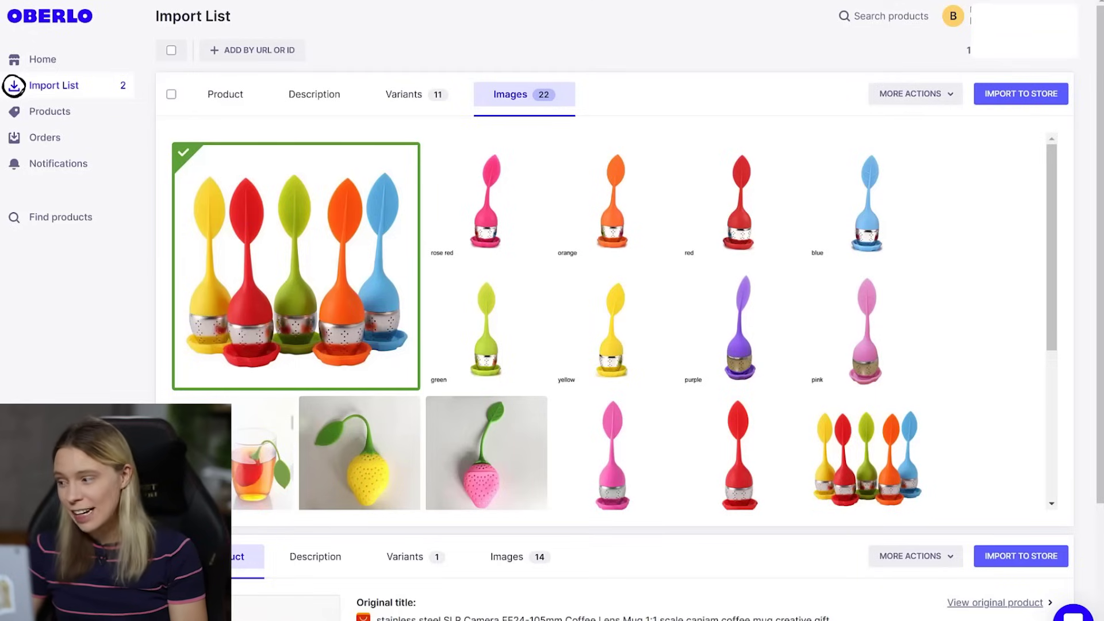
click(1016, 95)
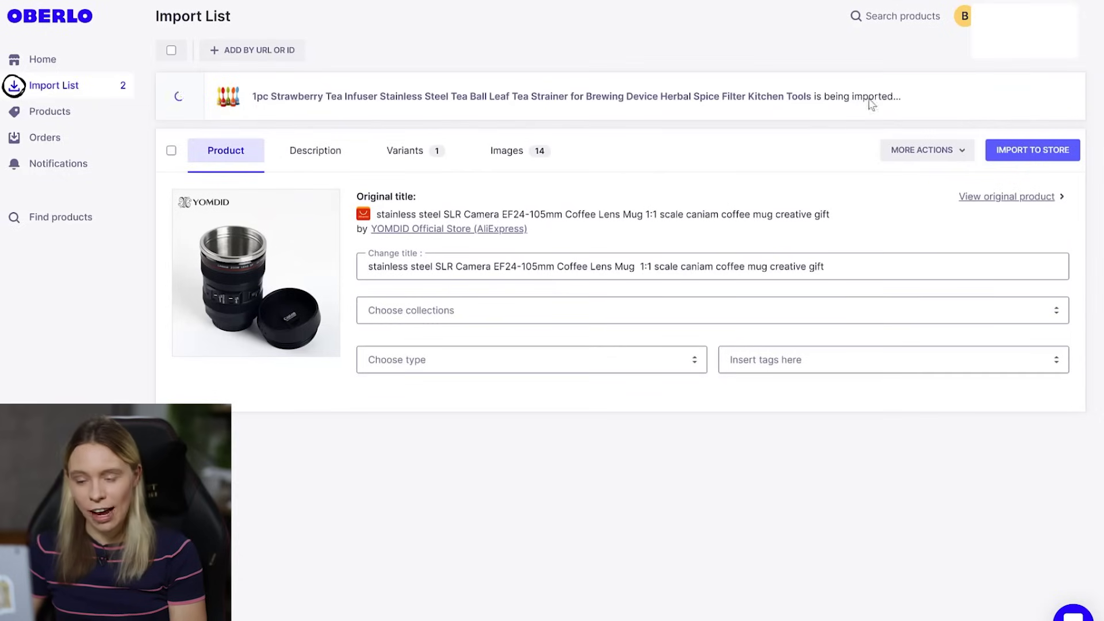
- Confirm the camera mug's single variant, then swap its main photo for second-row and stainless interior shots
click(409, 141)
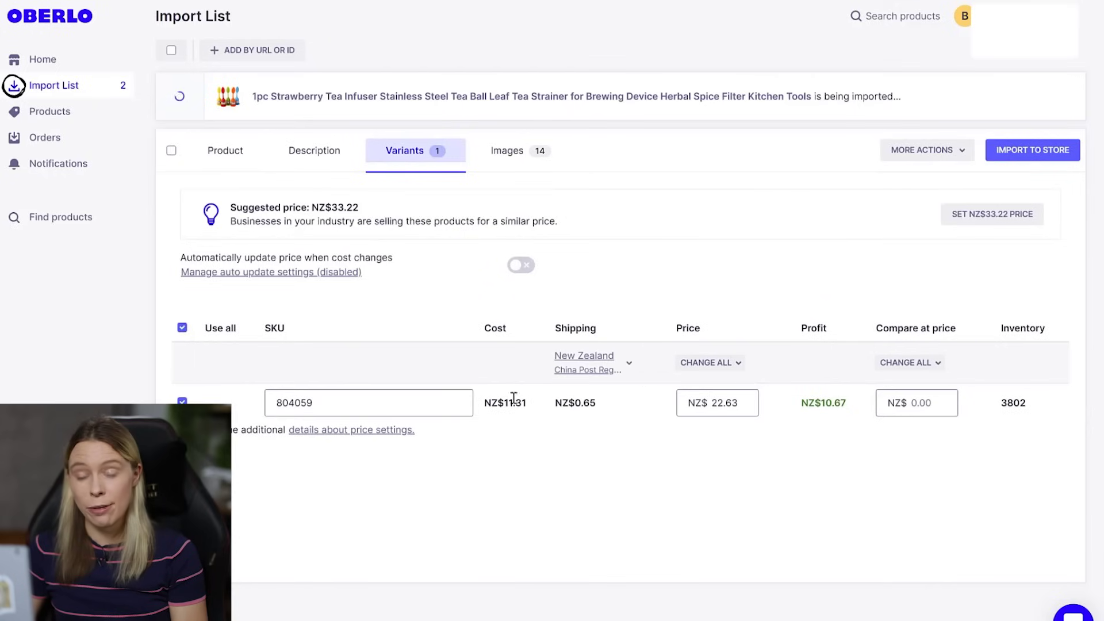
click(518, 155)
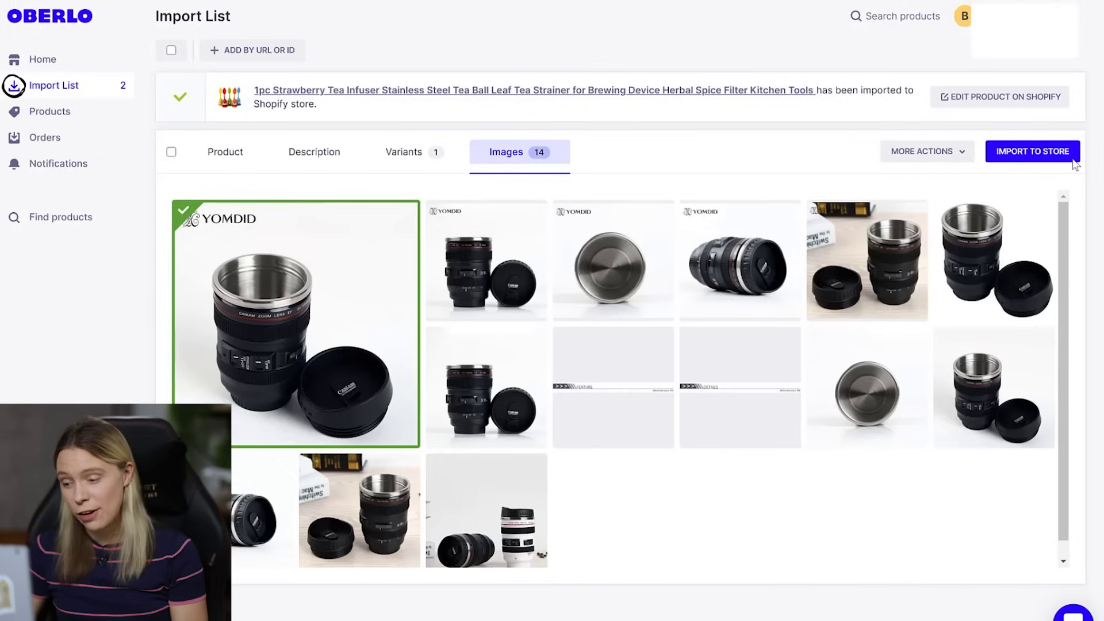
click(332, 378)
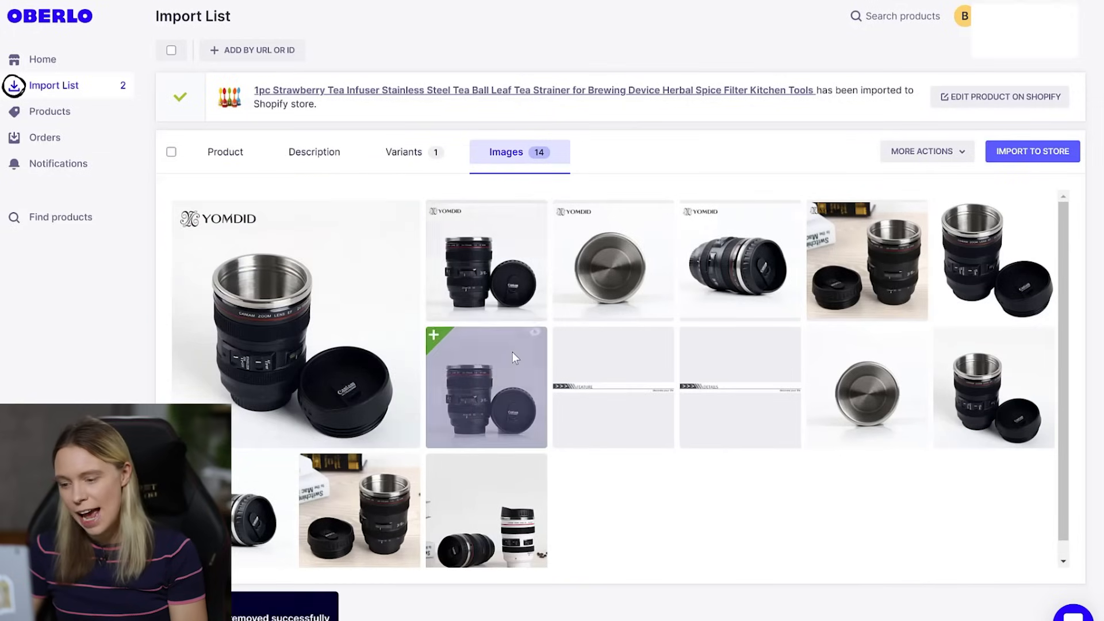
click(512, 352)
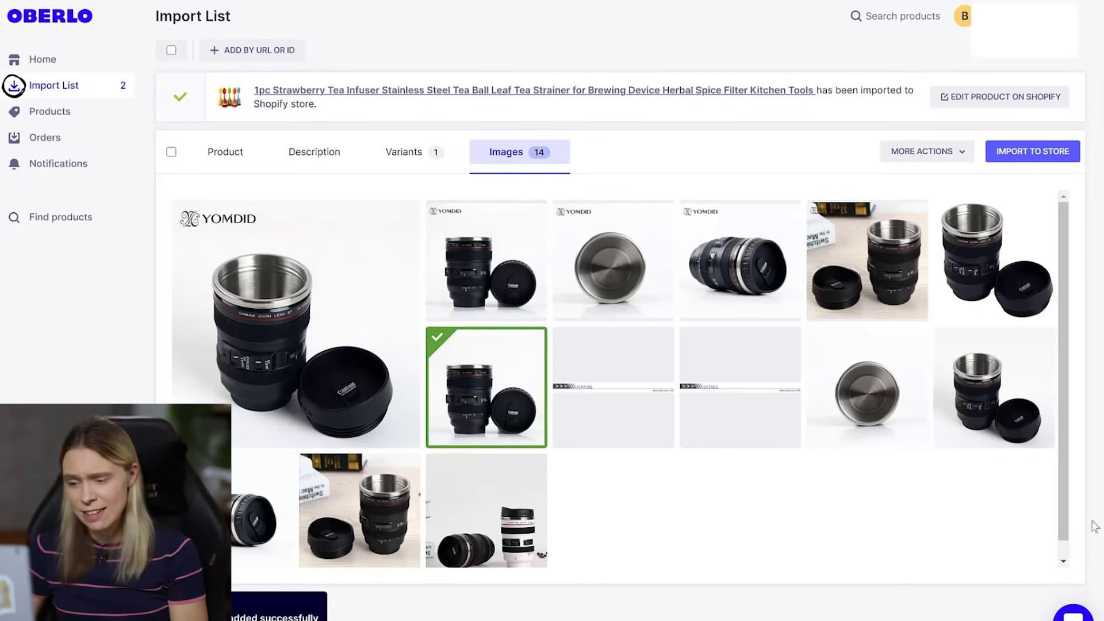
click(1003, 399)
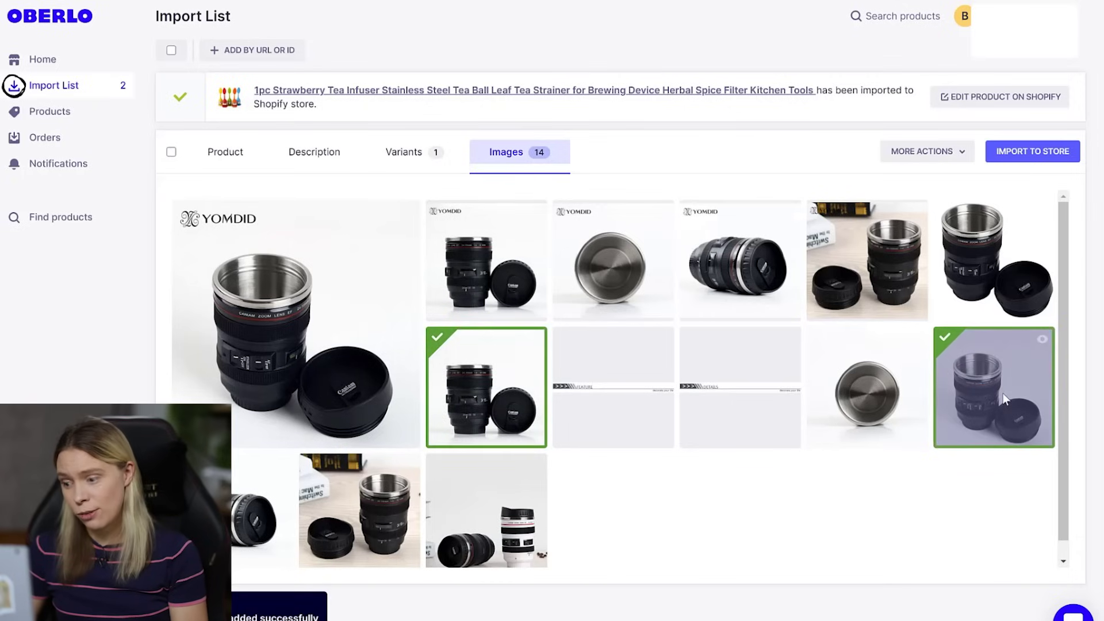
click(898, 389)
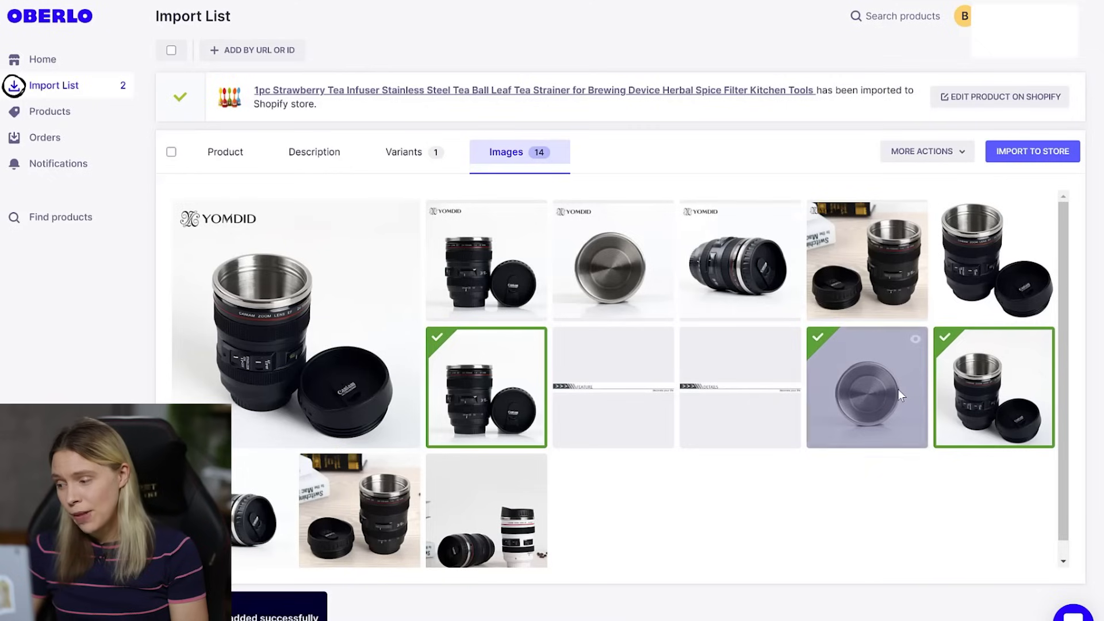
- Add the top-right, bottom-left and mug-with-box photos, untick the last second-row photo, and import the mug
click(1004, 254)
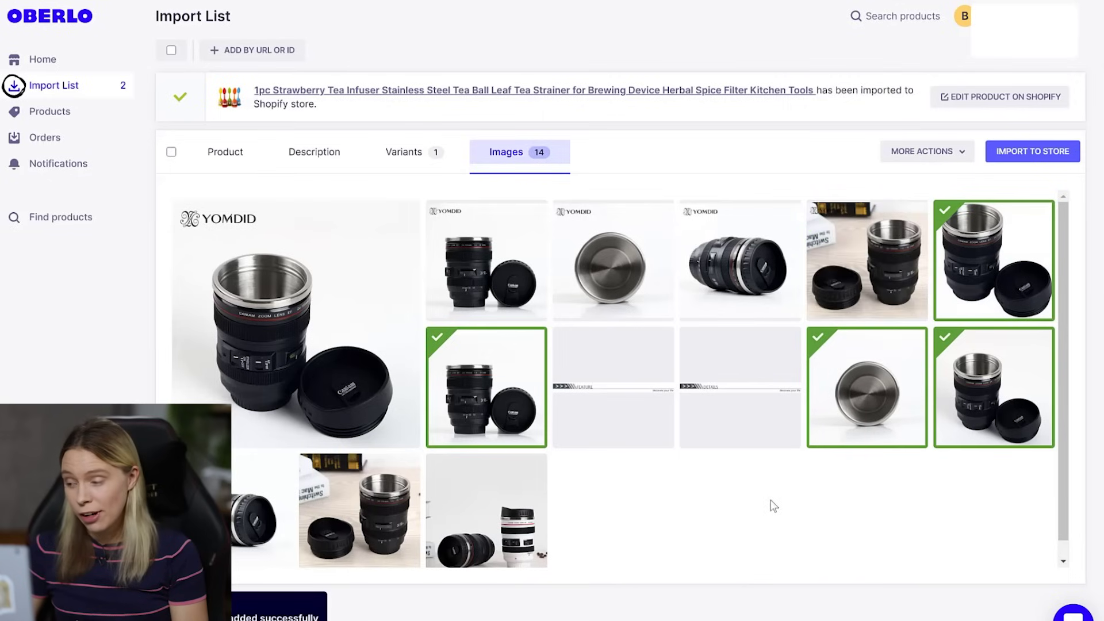
click(978, 392)
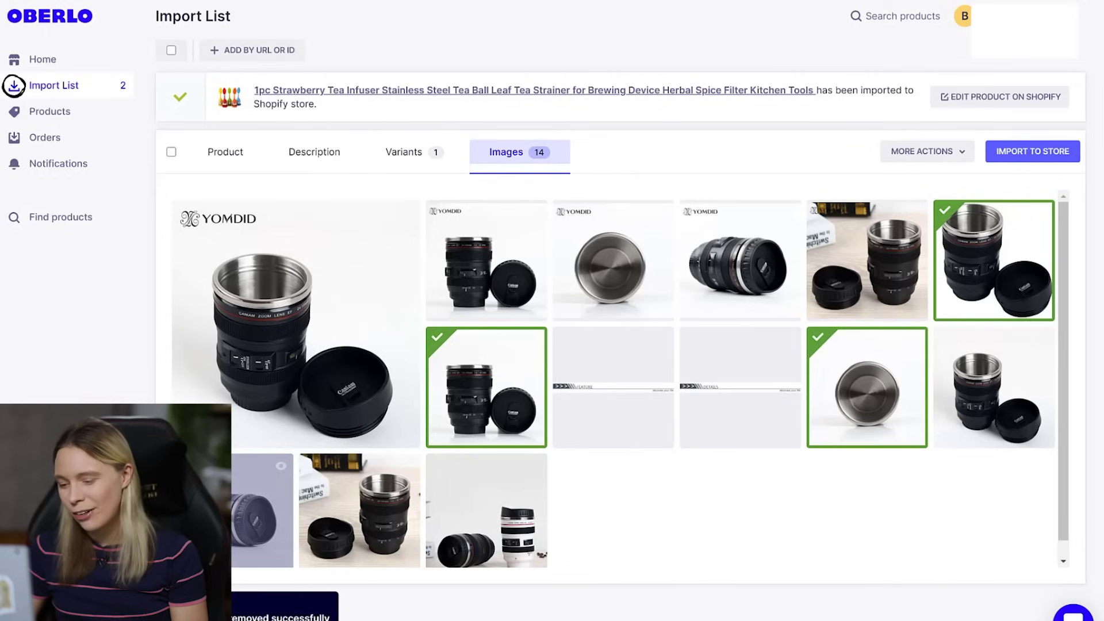
click(237, 504)
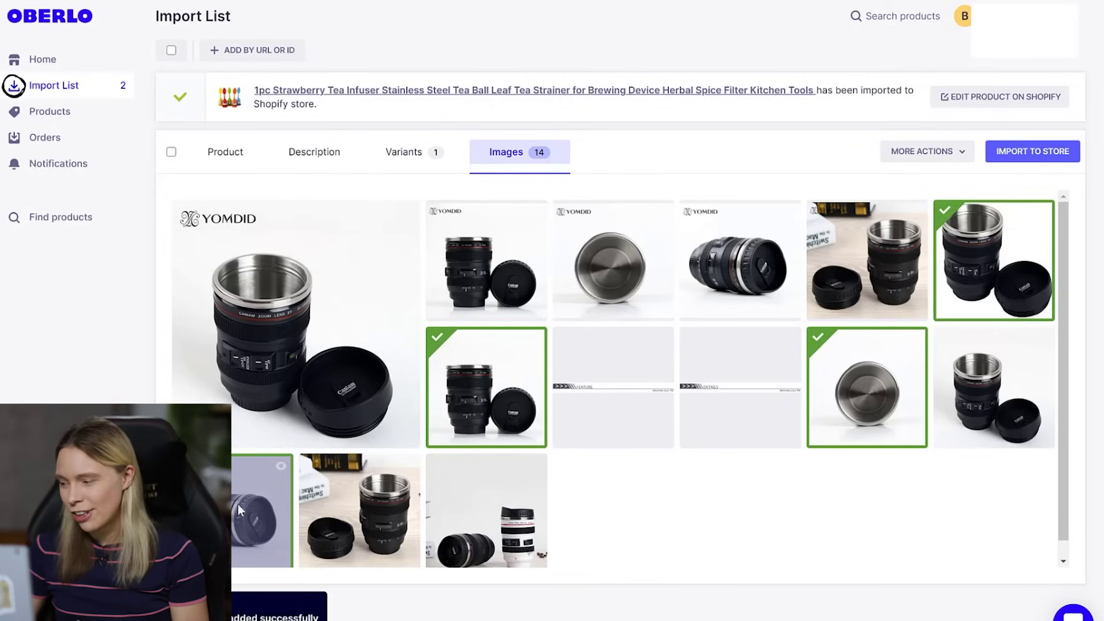
click(344, 505)
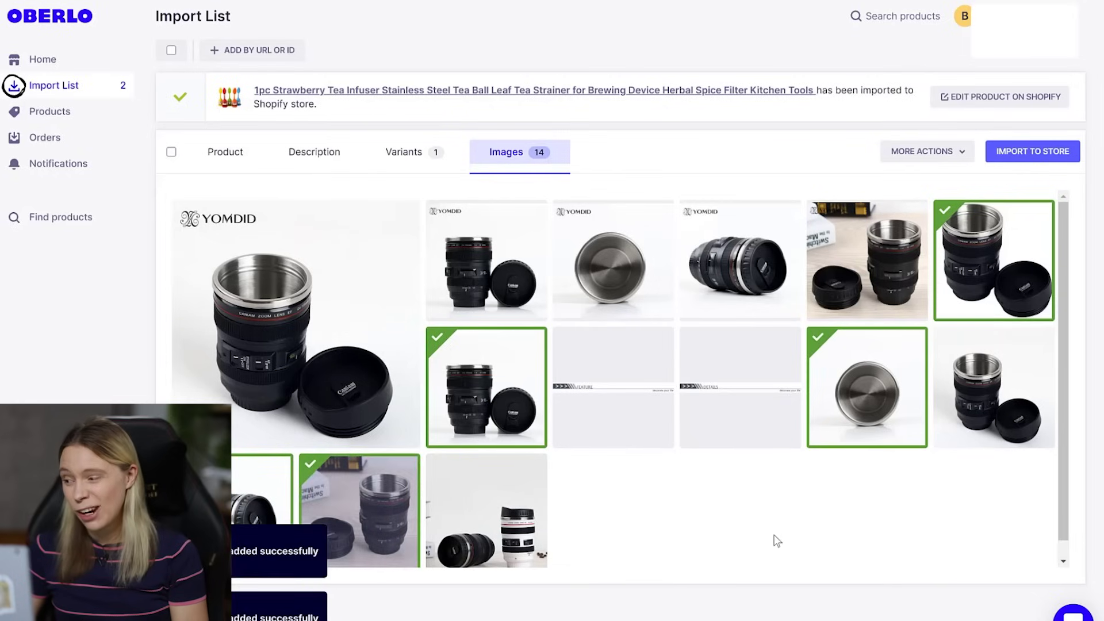
click(1041, 152)
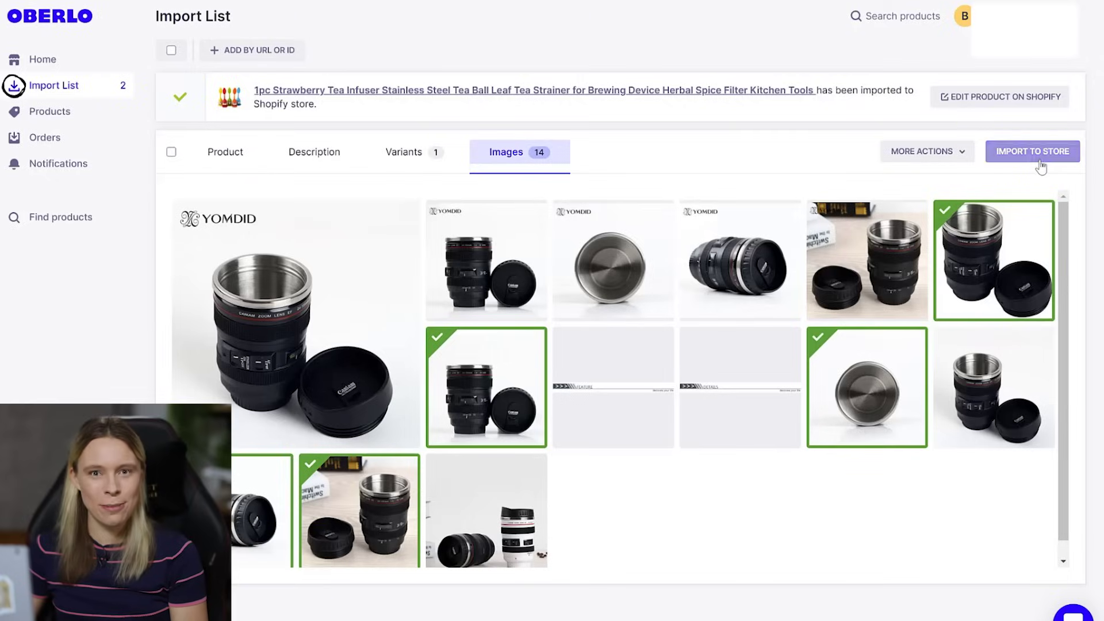
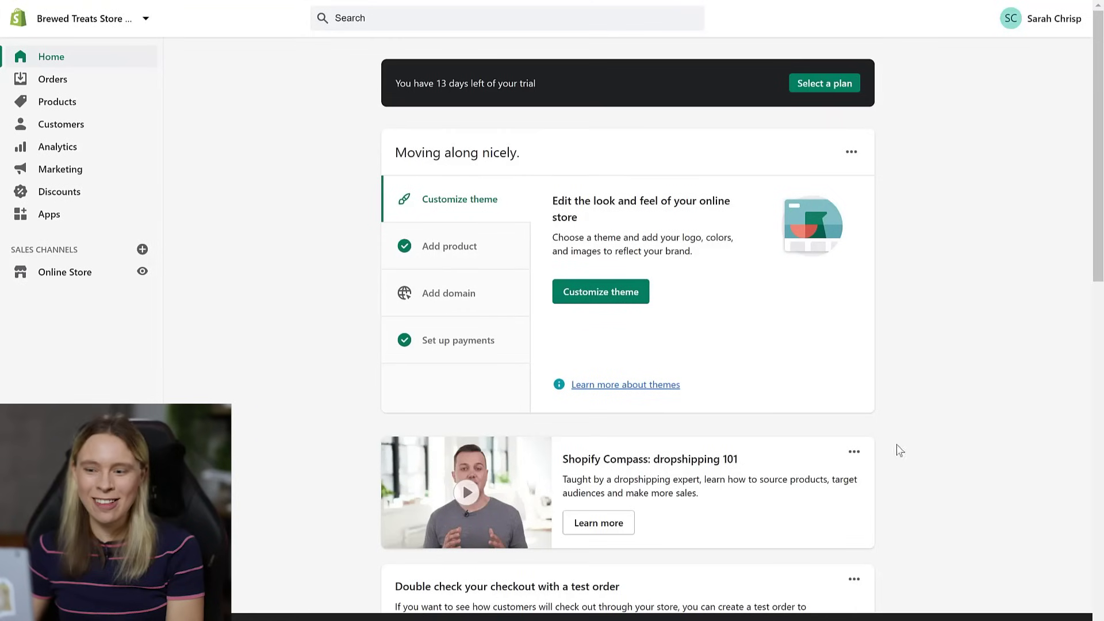
- Open the vinyl record coasters product and retitle it 'Retro Vinyl Mug Coasters (6pcs)'
click(63, 109)
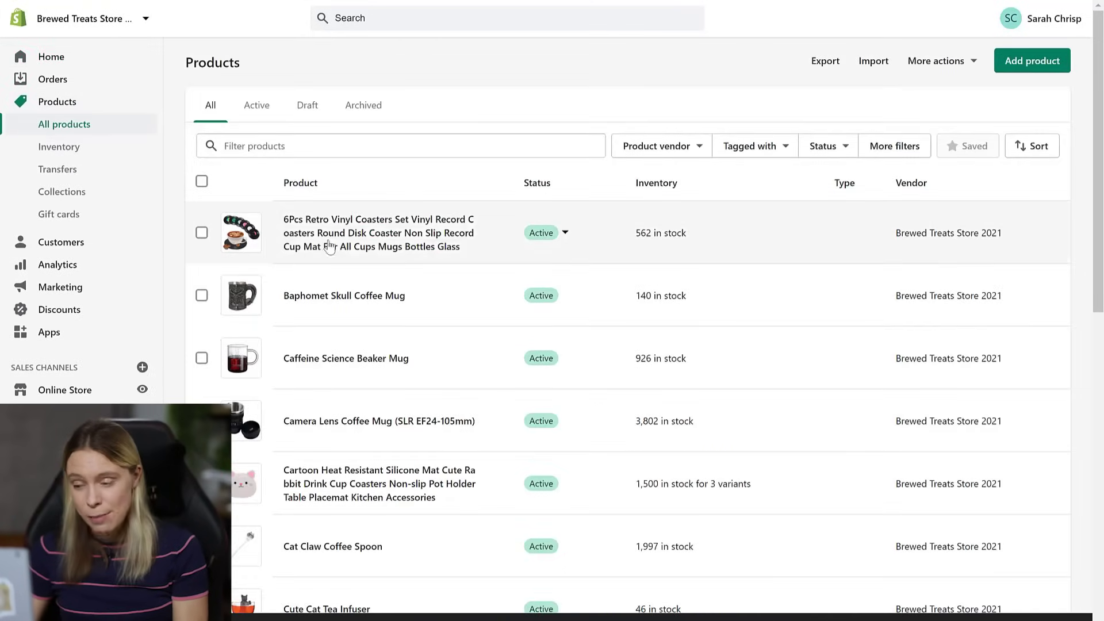
click(333, 238)
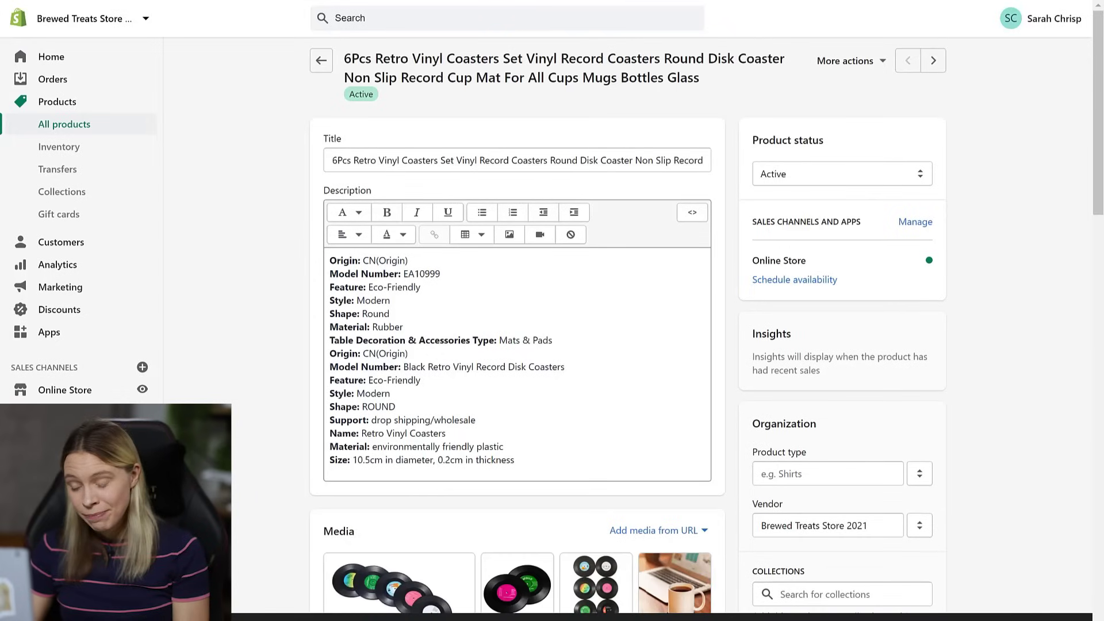
click(526, 155)
key(ctrl+a)
key(BackSpace)
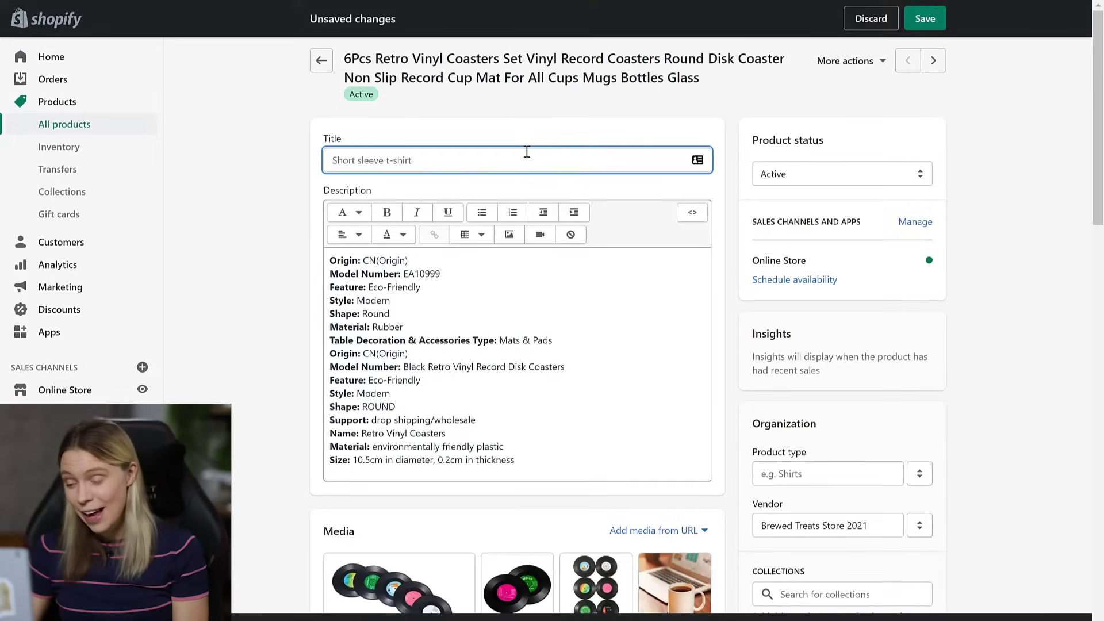
text(Retro Vinyl Mug Coasters (6pcs)
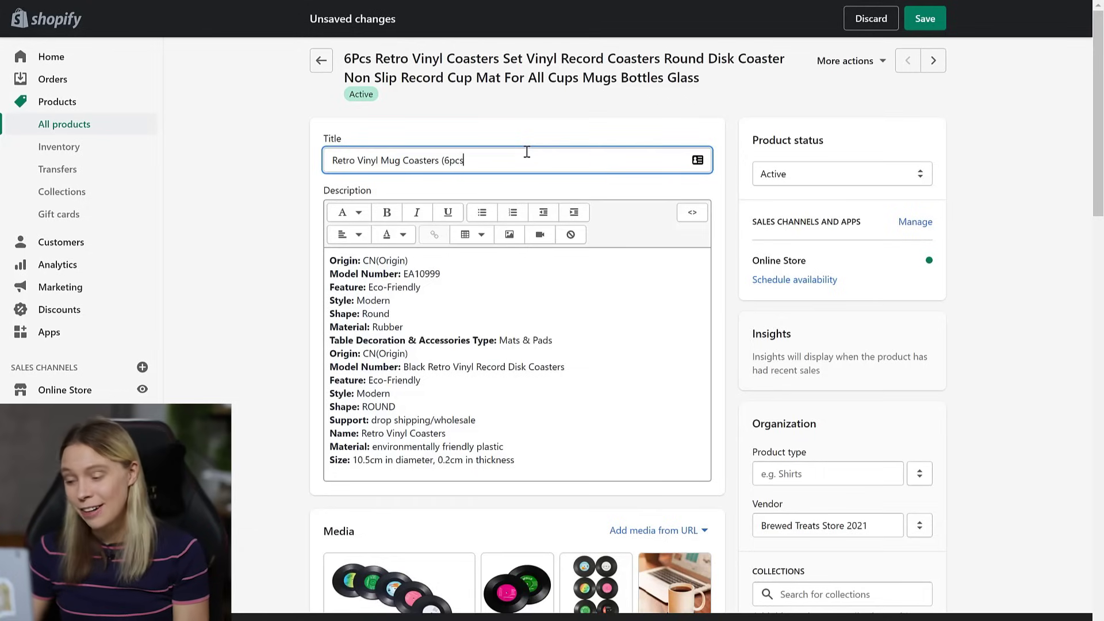
- Replace the description with the new text and italicize the quote 'You can never have too much vinyl.'
click(406, 339)
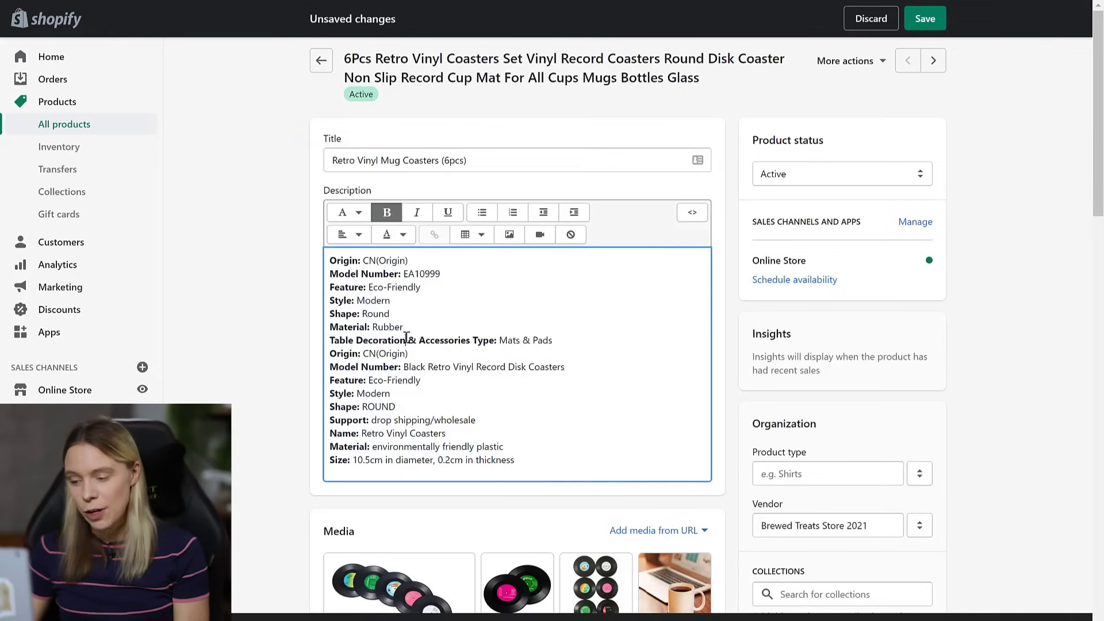
key(ctrl+a)
key(BackSpace)
text(Finish off your vinyl collection now with our retro vinyl coffee coasters! Yep, you know what they say... "You can never have too much vinyl."  Are you - or is someone else in your life - a retro music geek that loves vinyl records AND coffee? If so, then check out our retro vinyl coffee coasters. Watch as your friends & family gasp in disbelief as they see you pop your mug on these coasters!  Only available online - NOT available in stores.  Secure Checkout via: Mastercard, Visa & PayPal.  FREE SHIPPING! Note, due to very high demand, please allow 1-2 weeks for delivery.)
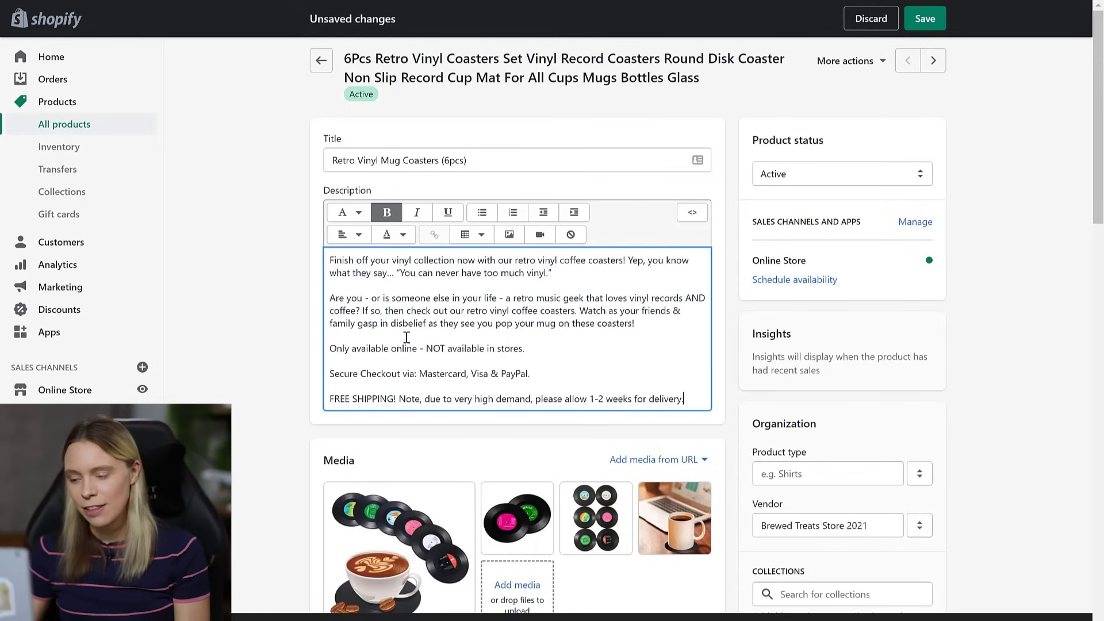
drag(567, 270, 396, 275)
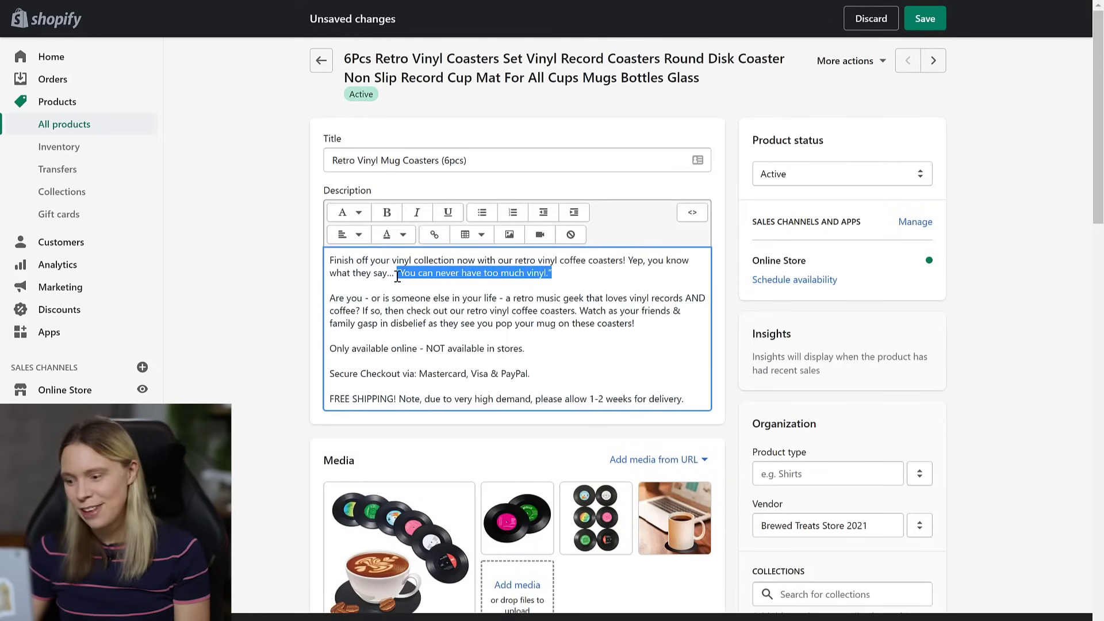
key(ctrl+i)
click(397, 275)
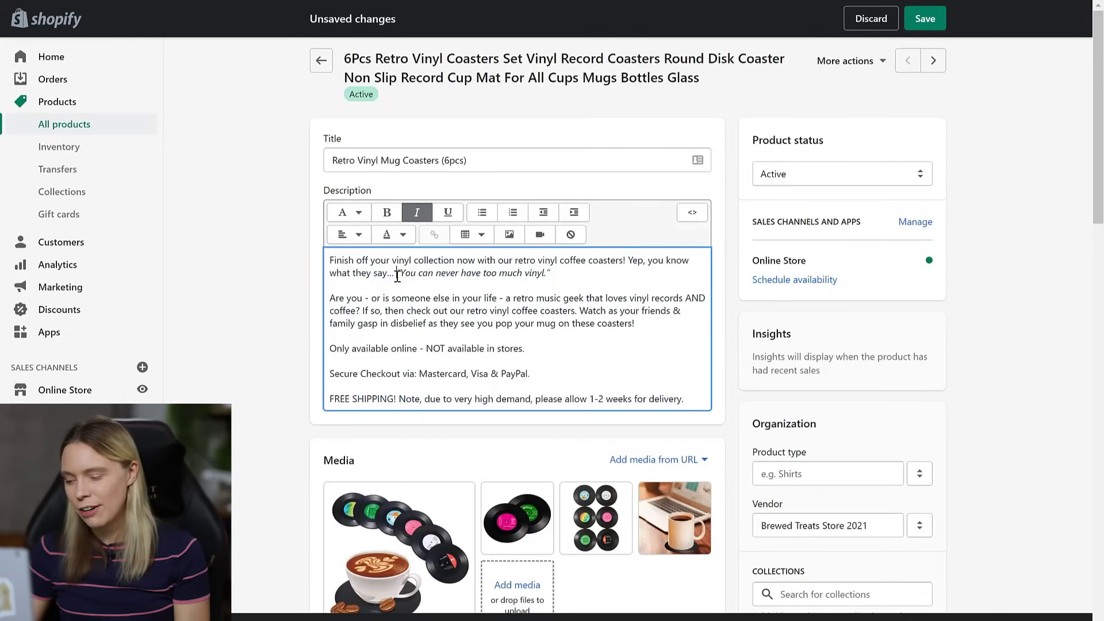
- Make the FREE SHIPPING paragraph of the description bold
drag(691, 399, 325, 398)
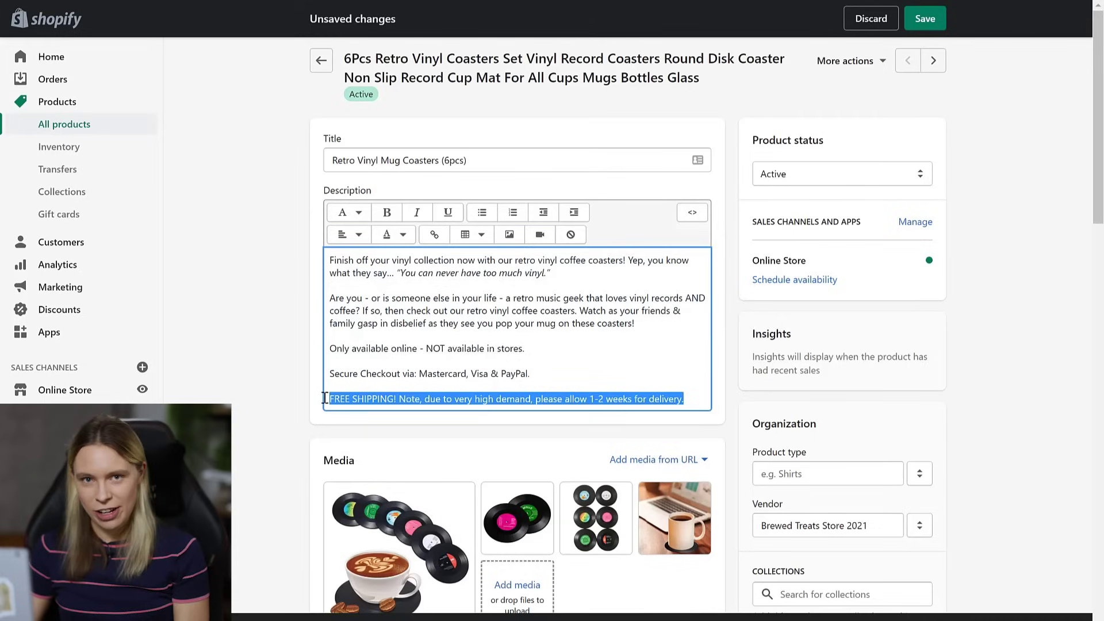
key(ctrl+b)
click(247, 420)
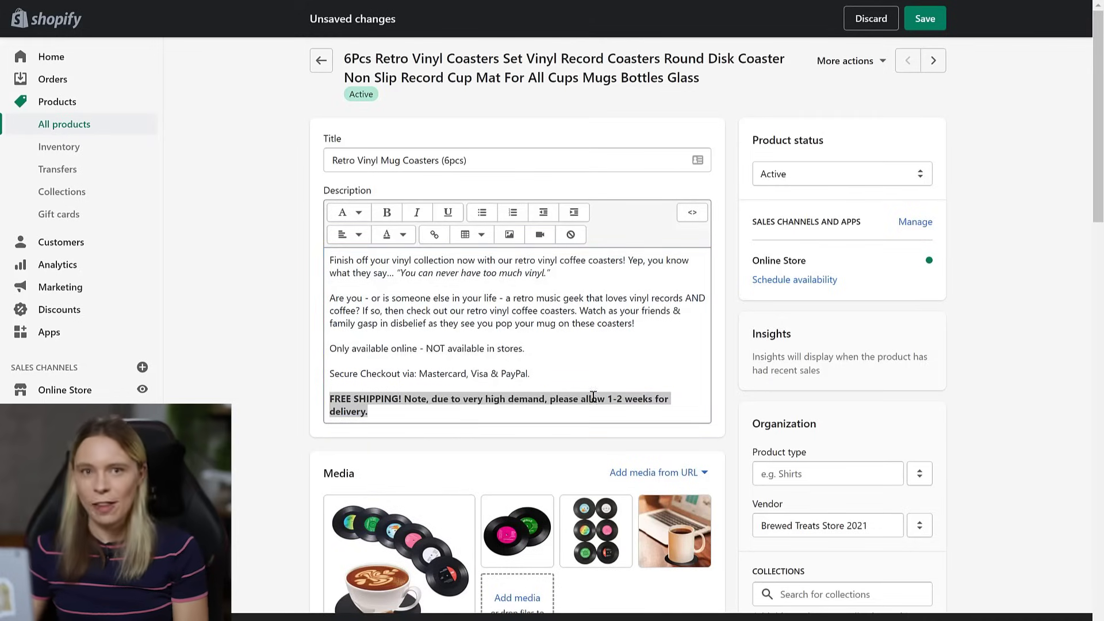
click(571, 397)
click(534, 414)
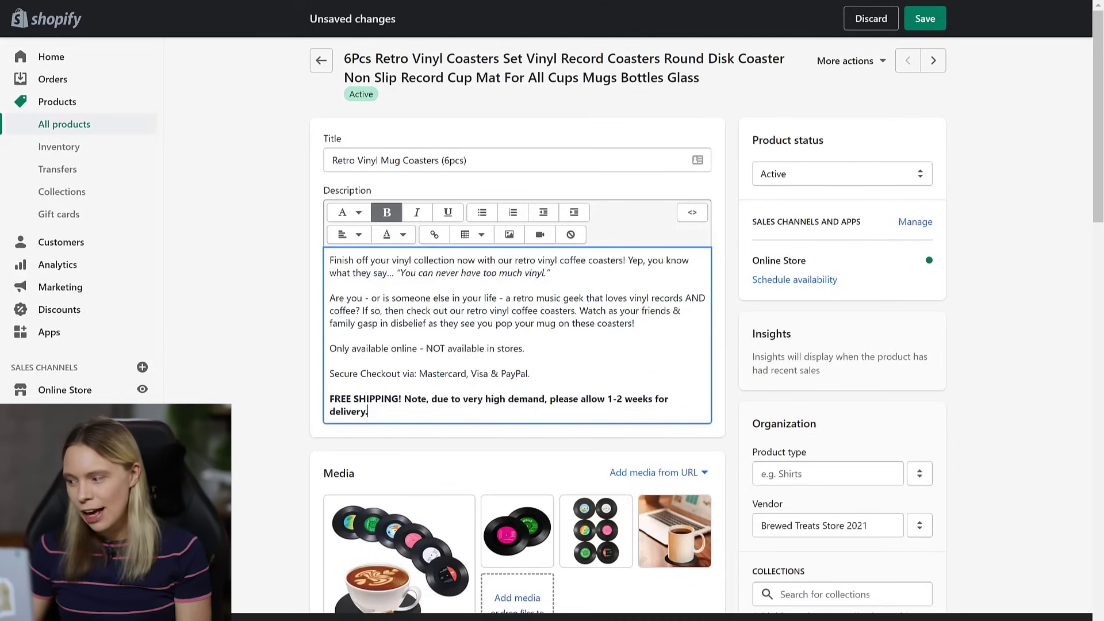
- Move the coffee mug photo into second place in the product media
click(1024, 554)
scroll(1024, 553, down, 2)
scroll(1023, 553, down, 3)
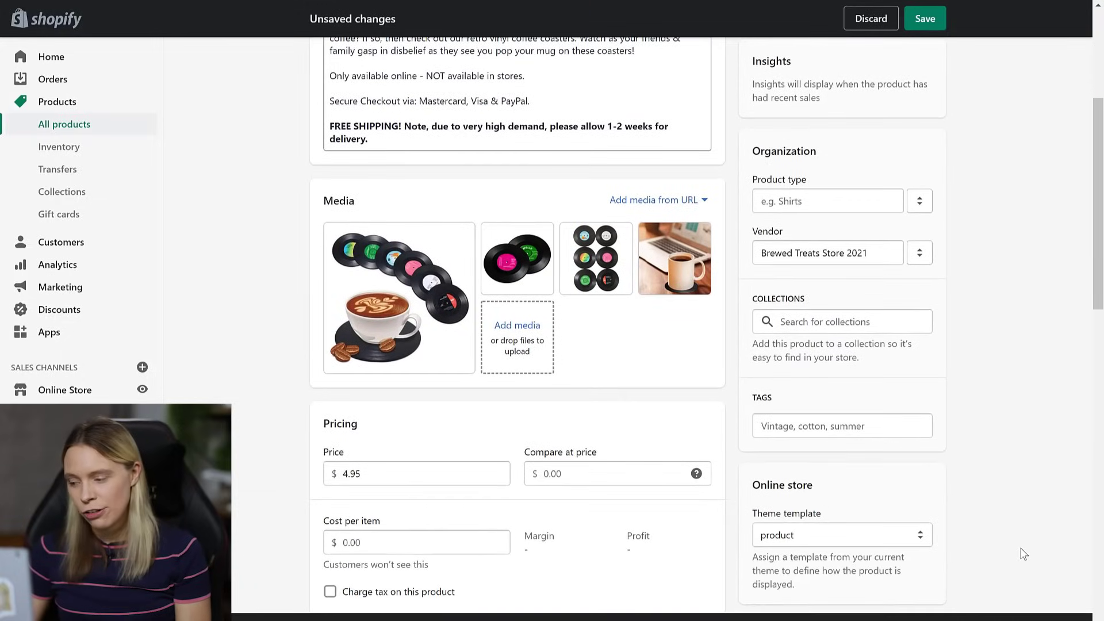
drag(664, 274, 517, 265)
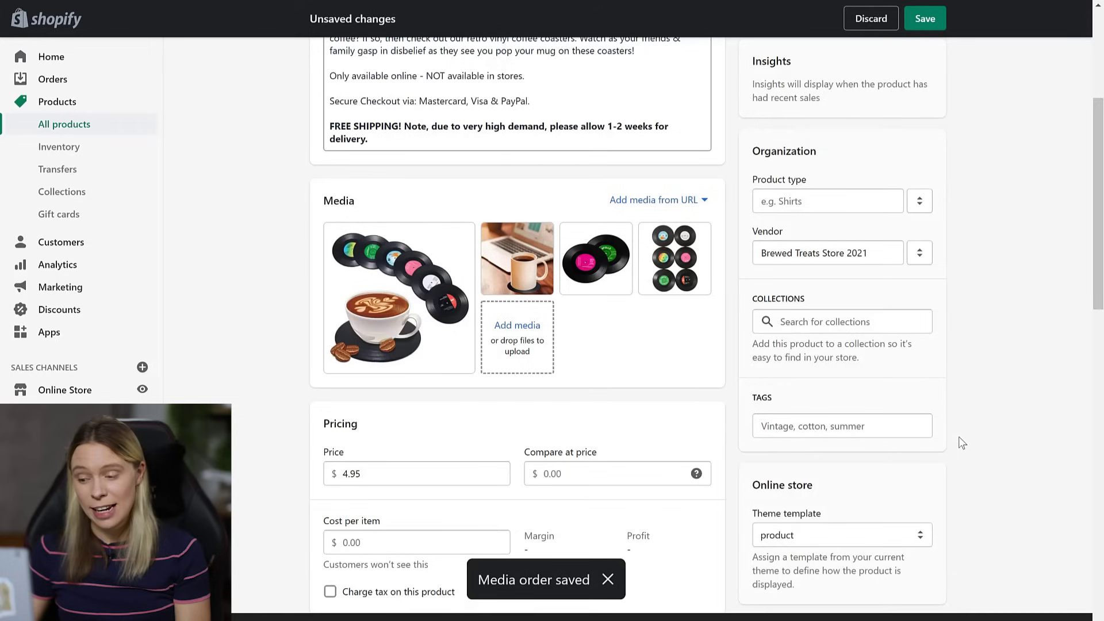
- Change the price from 4.95 to 14.95 and enter a compare-at price
scroll(958, 438, down, 4)
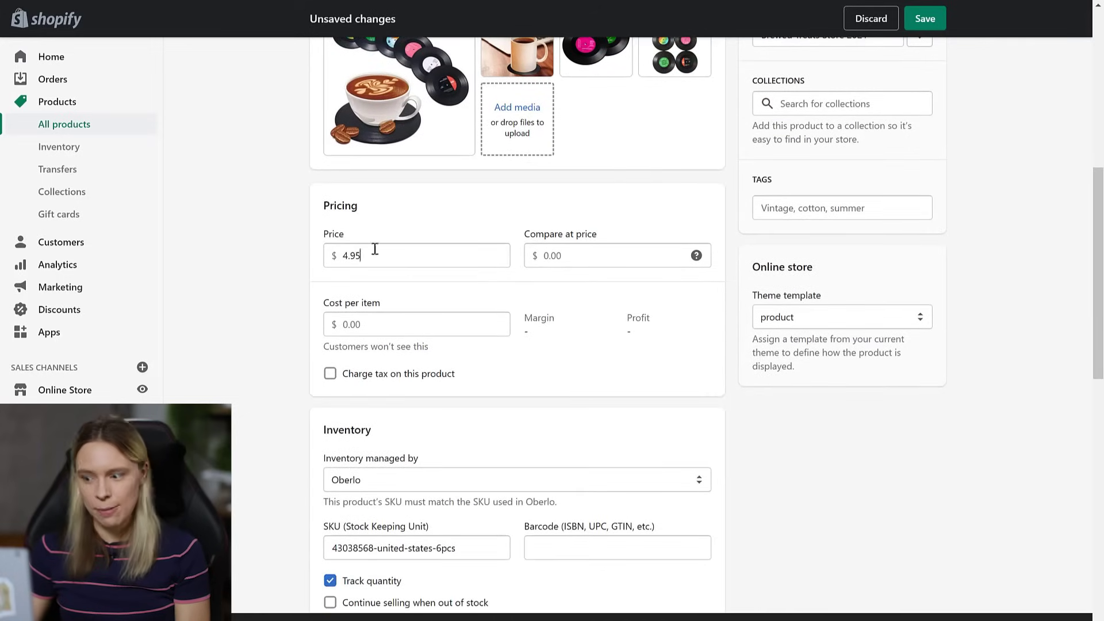
drag(374, 248, 315, 234)
text(14)
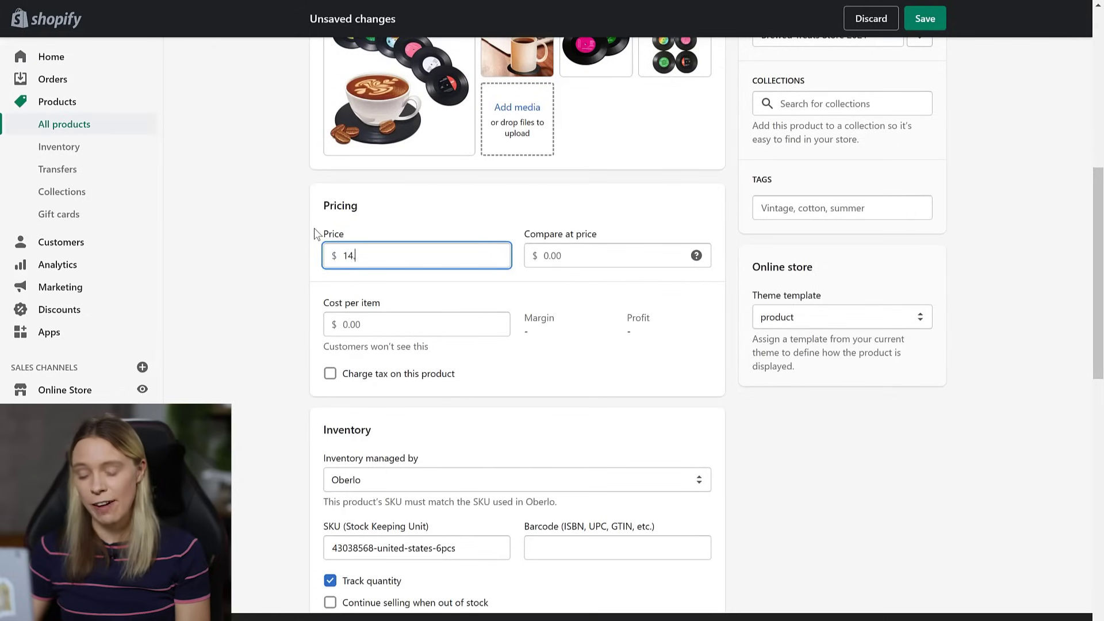
text(.95)
click(292, 264)
click(611, 253)
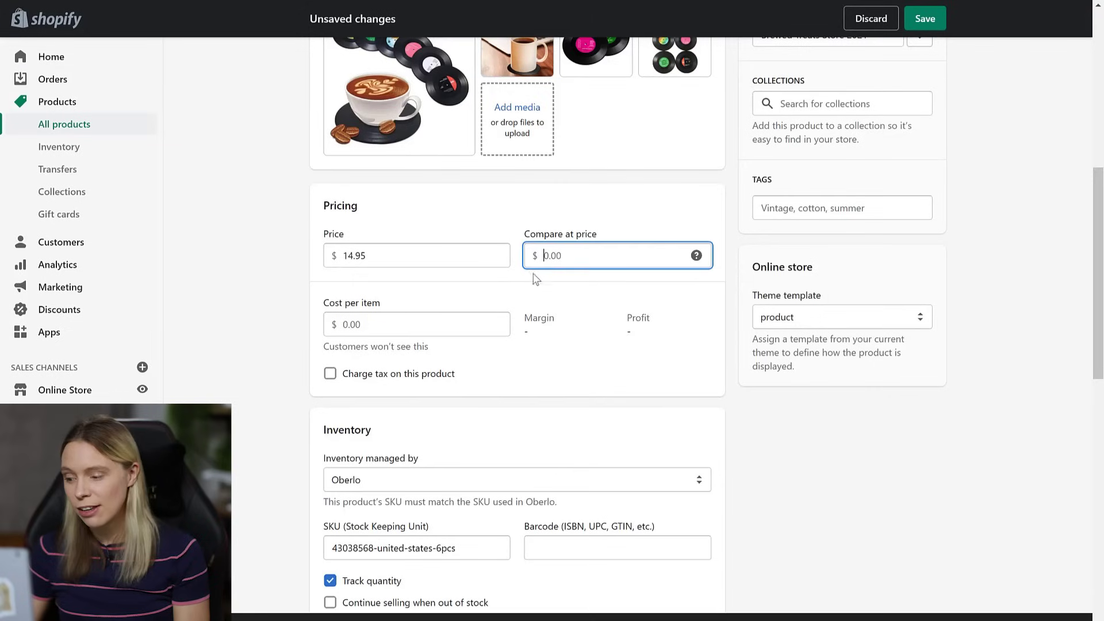
text(29.9)
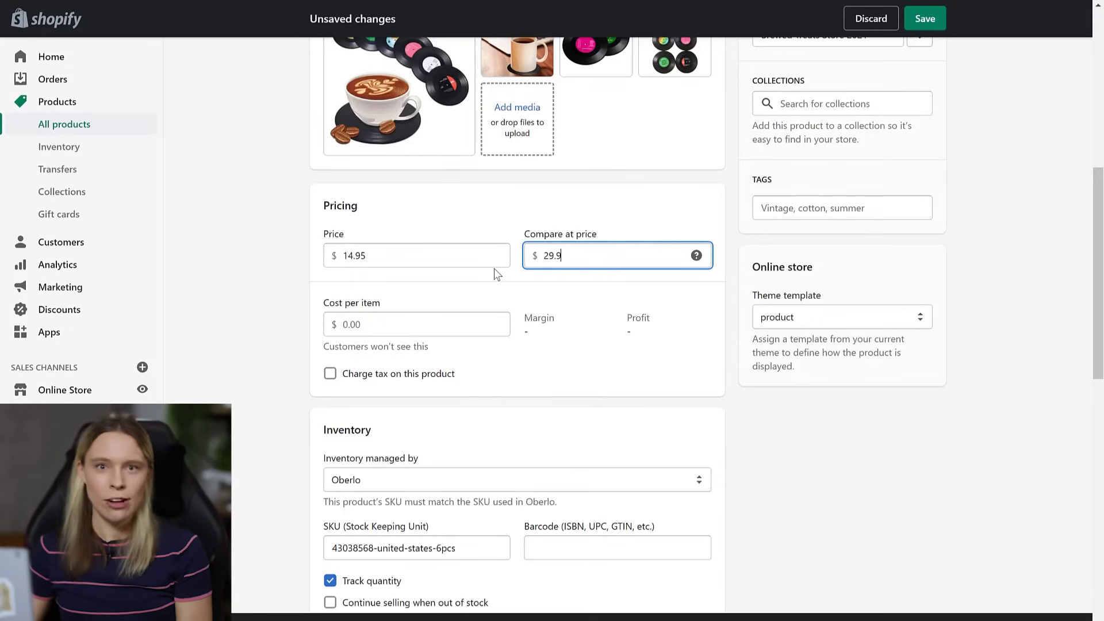
click(807, 450)
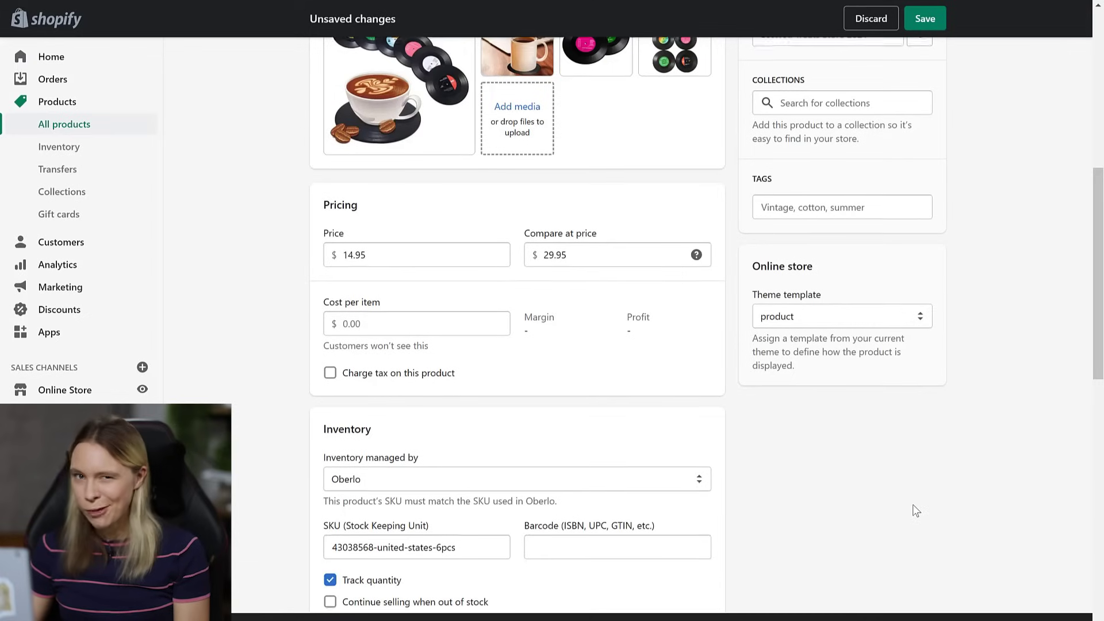
- Add the coasters to the Coffee Accessories collection and save the product
scroll(912, 505, down, 5)
scroll(912, 505, down, 6)
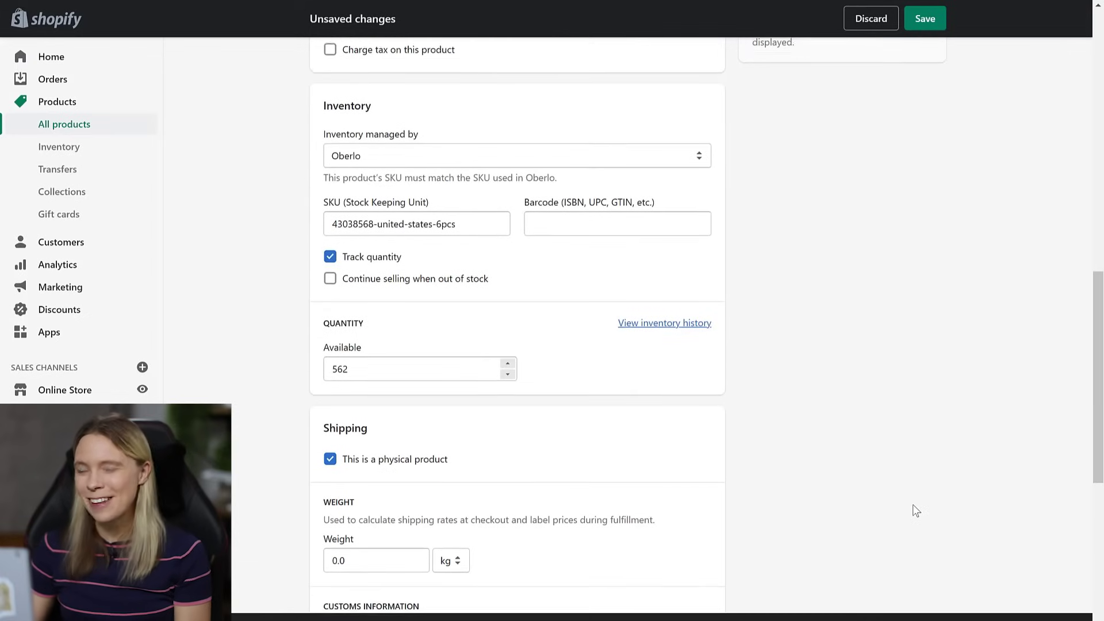
scroll(912, 504, down, 3)
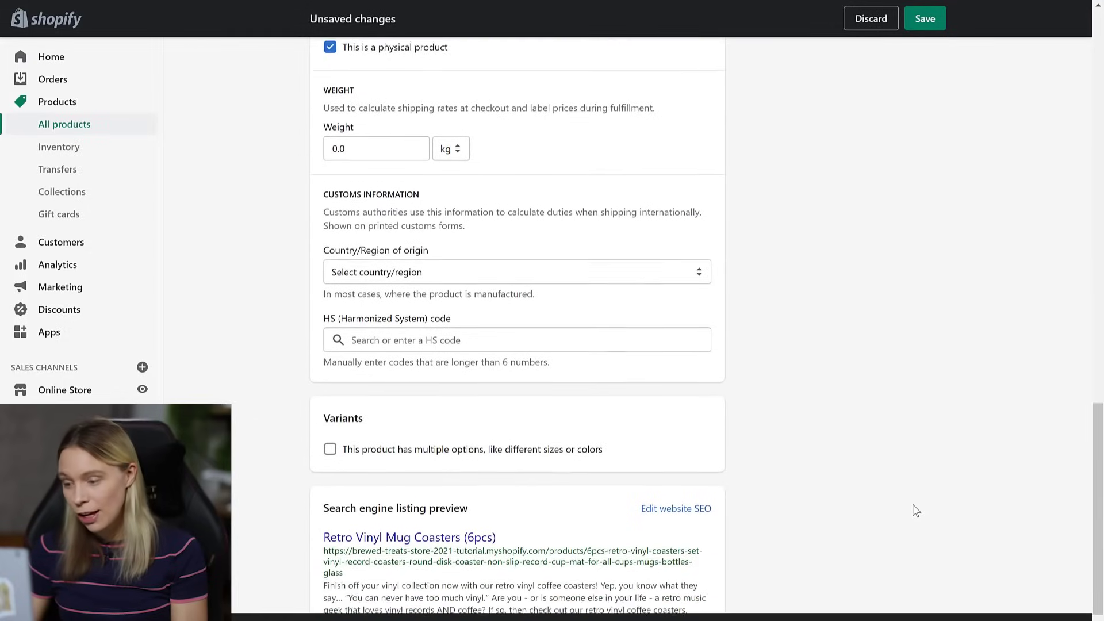
scroll(912, 505, up, 10)
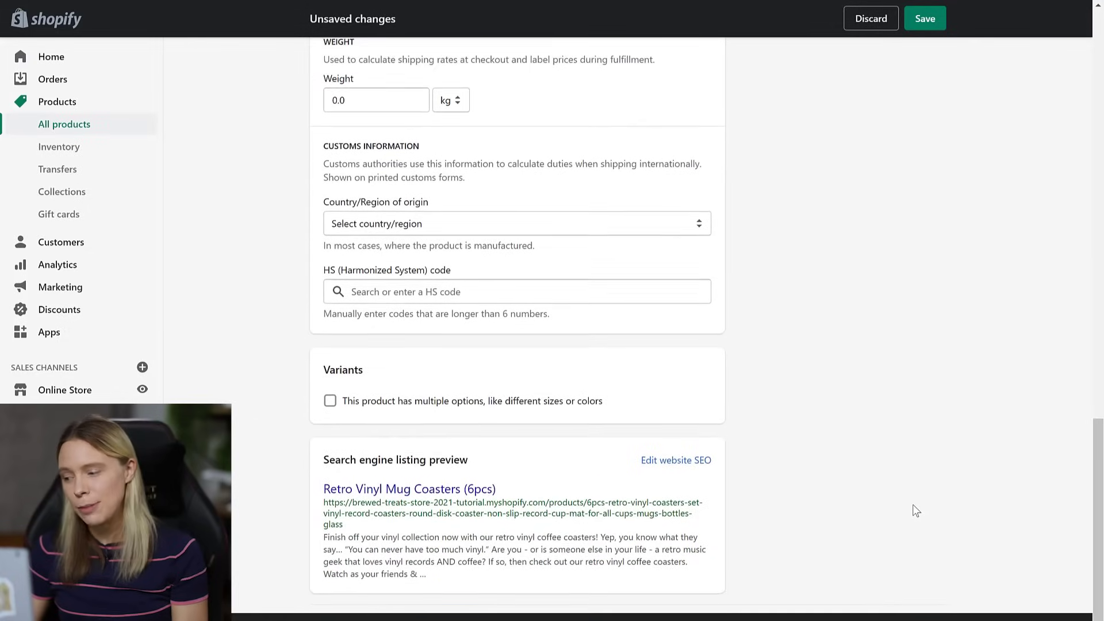
scroll(913, 506, up, 7)
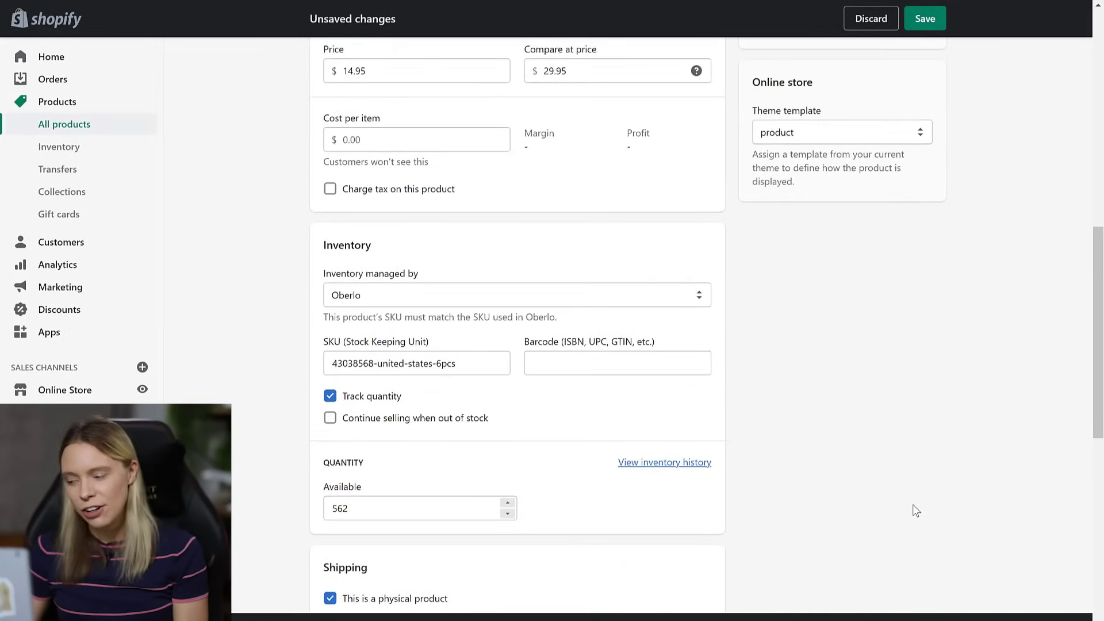
scroll(912, 505, up, 1)
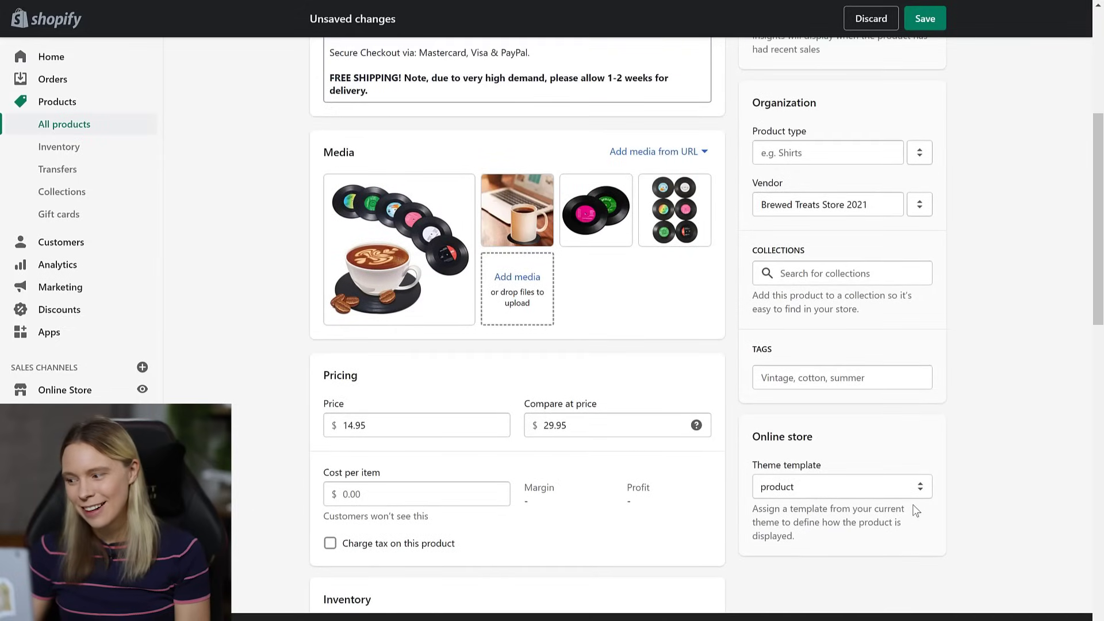
scroll(971, 322, down, 1)
click(860, 249)
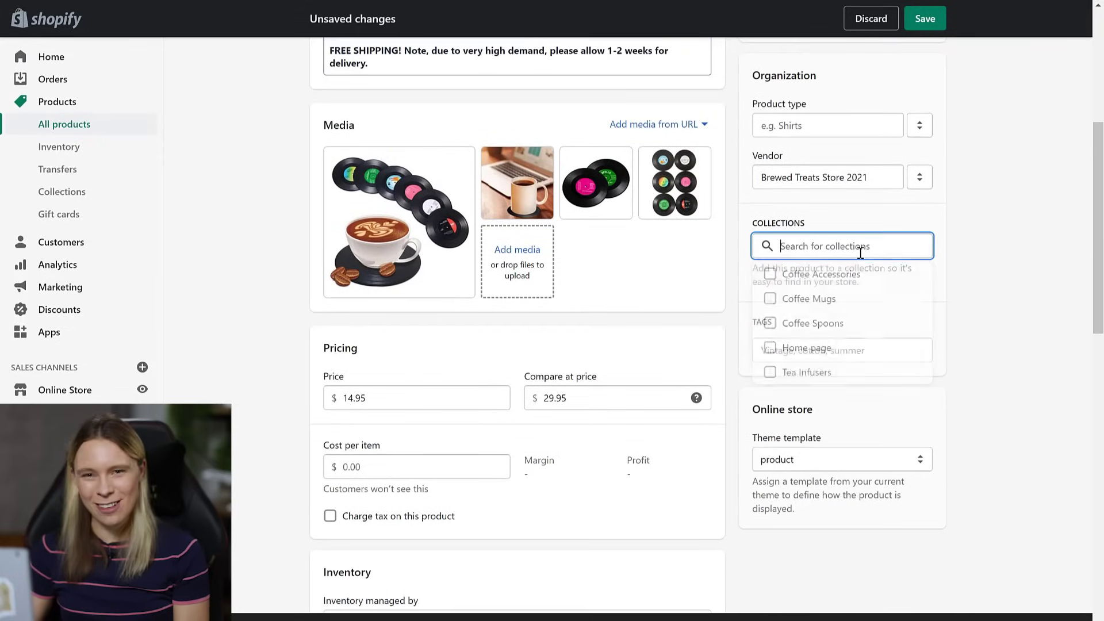
click(770, 275)
click(1010, 246)
scroll(1010, 246, up, 5)
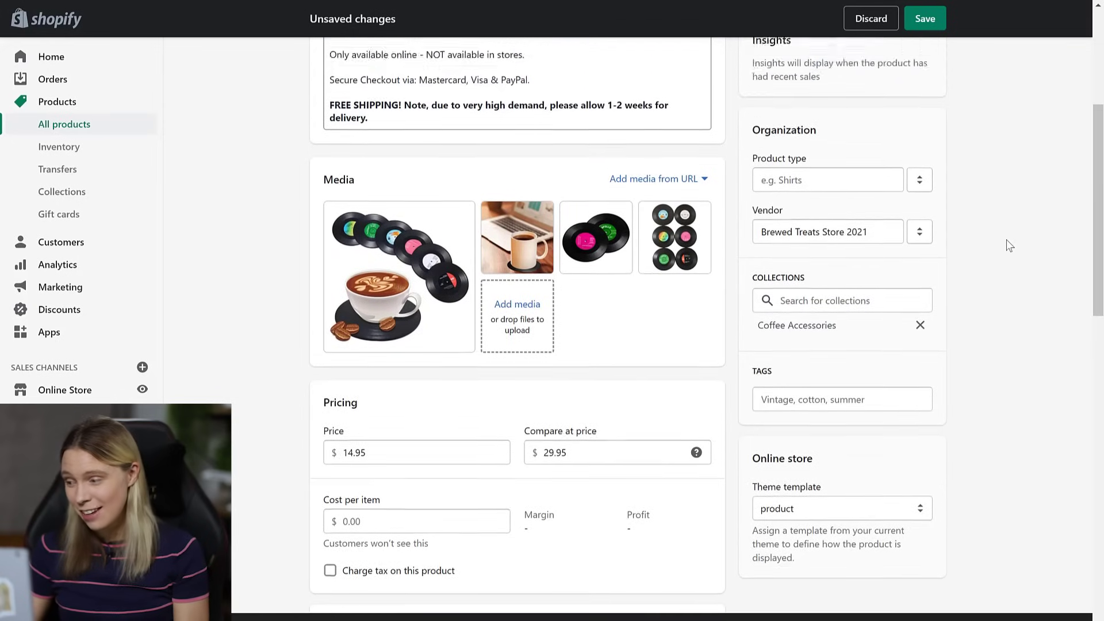
scroll(1010, 246, up, 1)
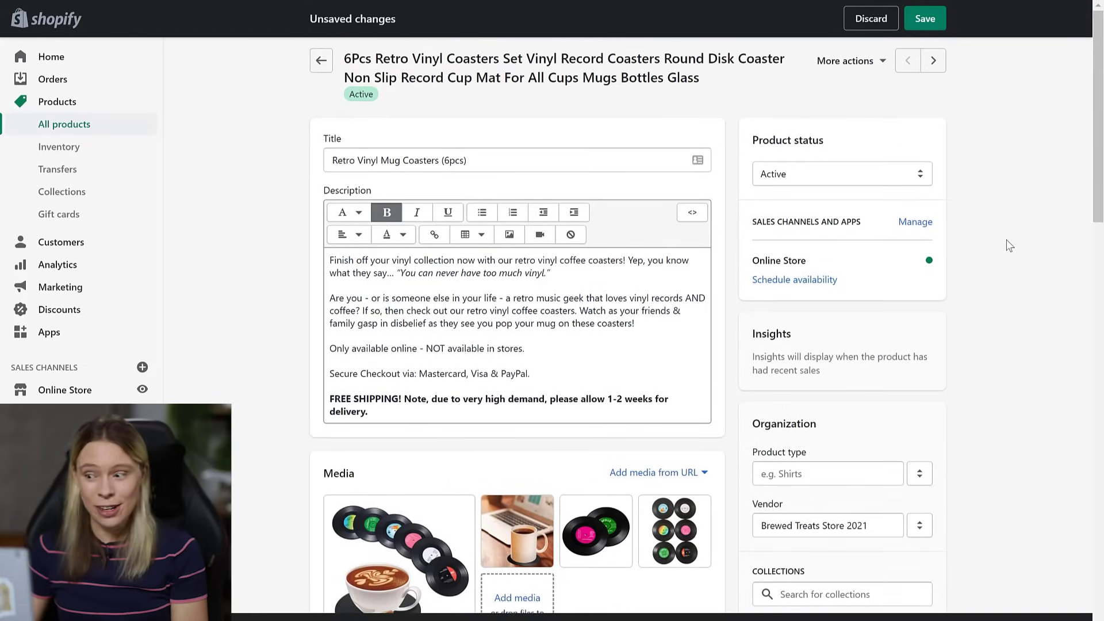
click(924, 18)
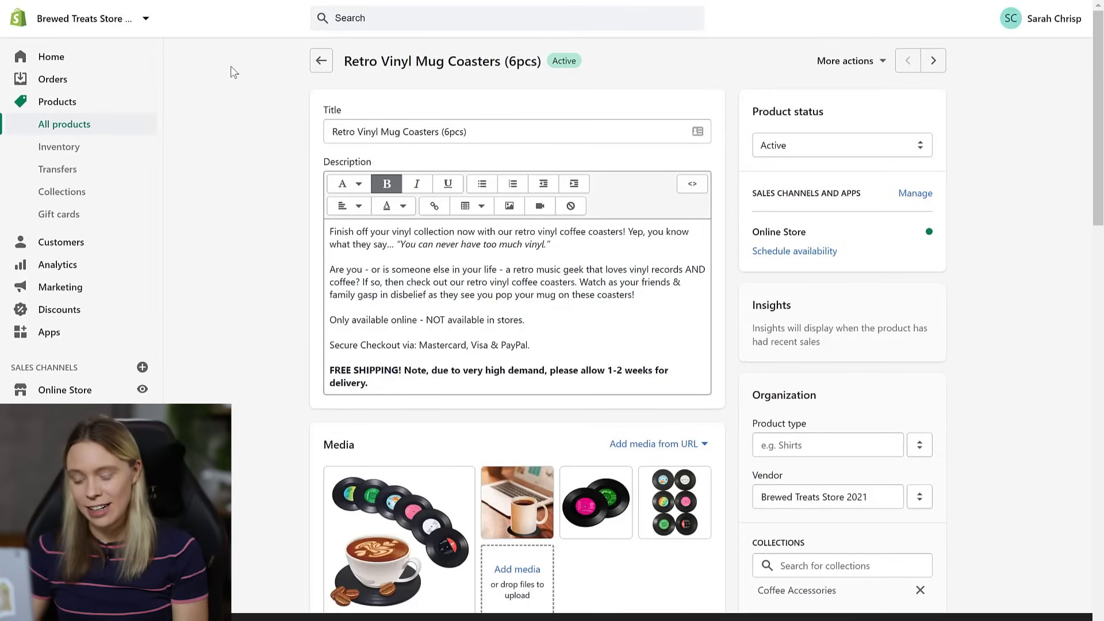
- Open the cartoon silicone mat product and retitle it 'Cute Cat Mug Coasters'
click(71, 133)
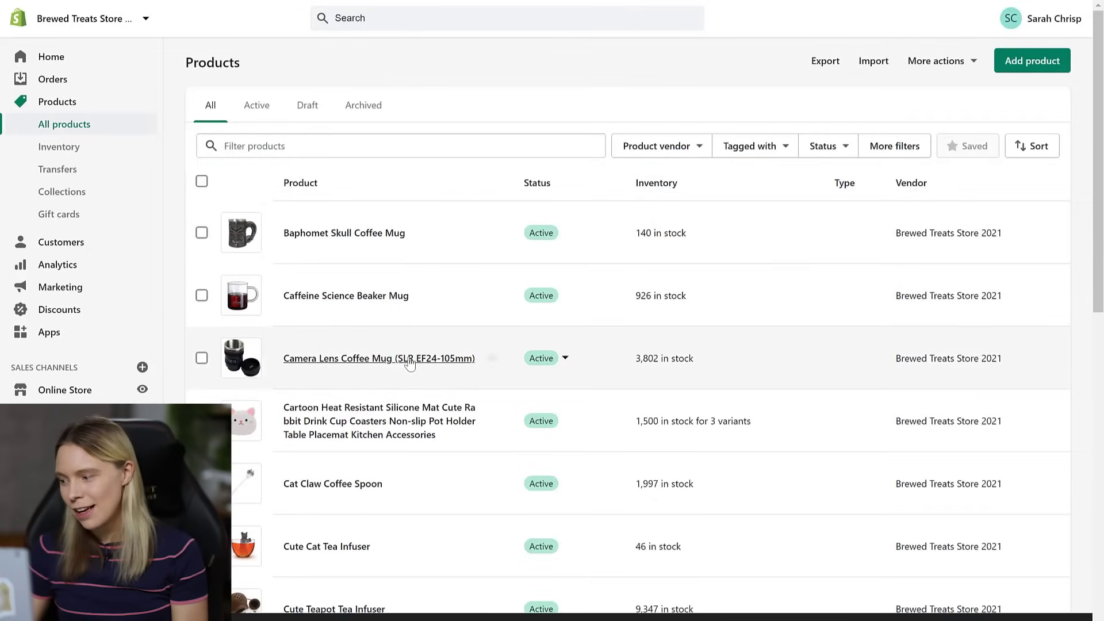
click(402, 422)
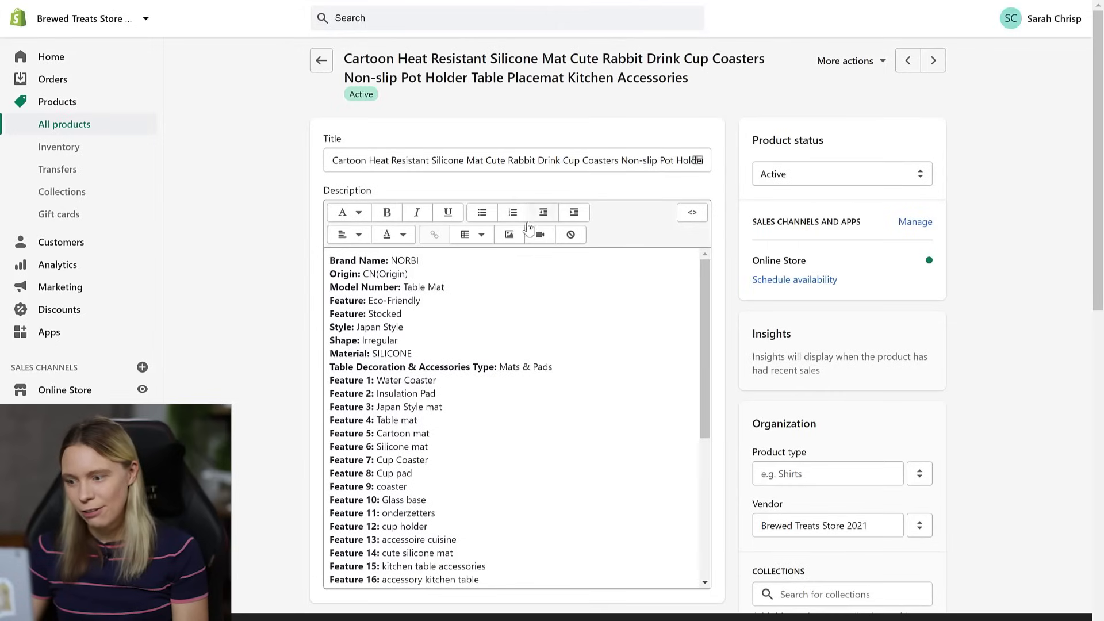
click(458, 163)
key(ctrl+a)
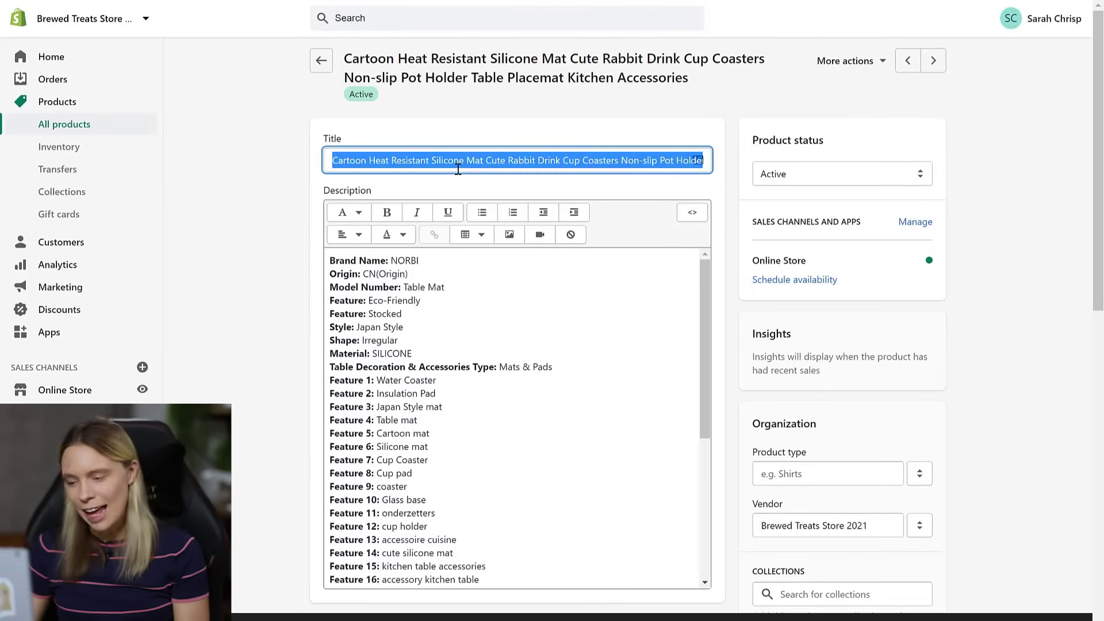
key(BackSpace)
text(Cute)
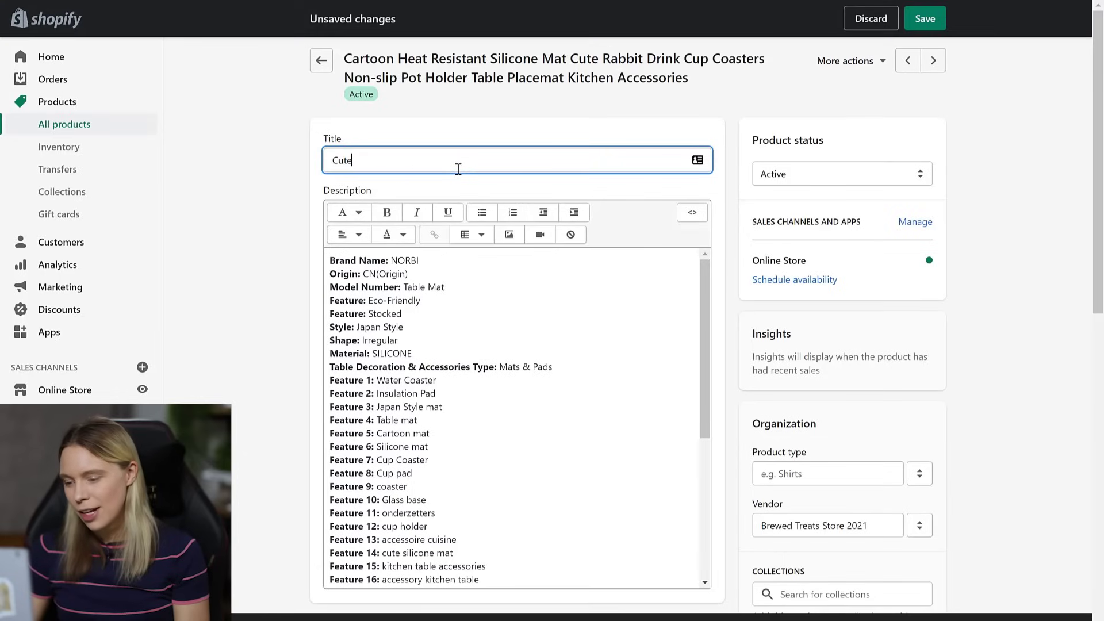
text( Cat Mug Coasters)
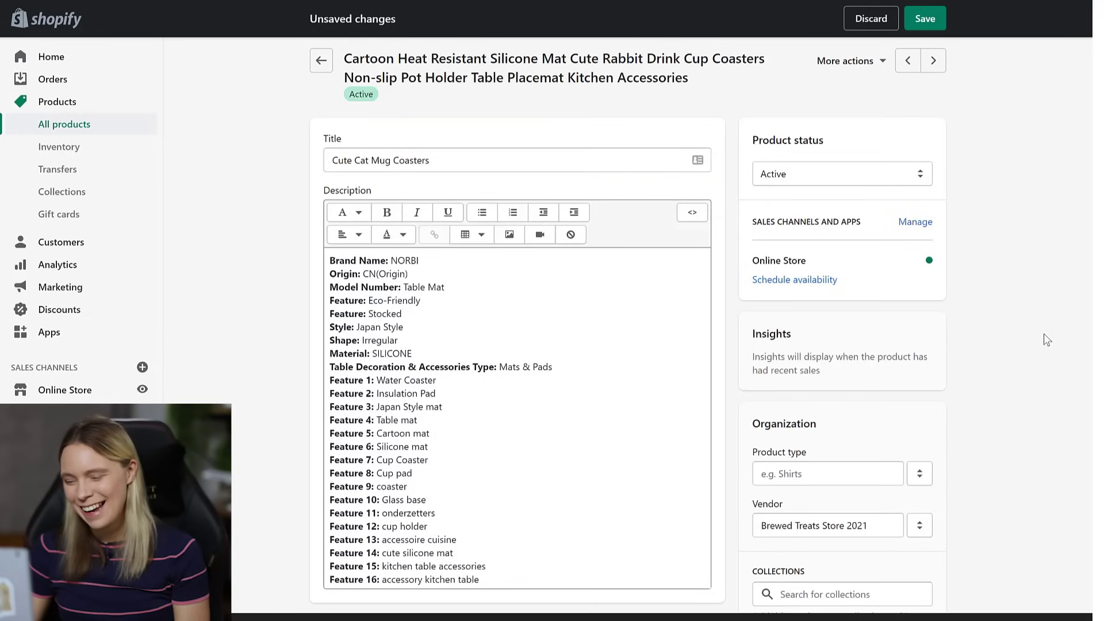
click(1052, 391)
- Paste in the new cat snuggles and coffee description and bold its FREE SHIPPING line
scroll(1052, 391, down, 2)
scroll(1051, 388, down, 2)
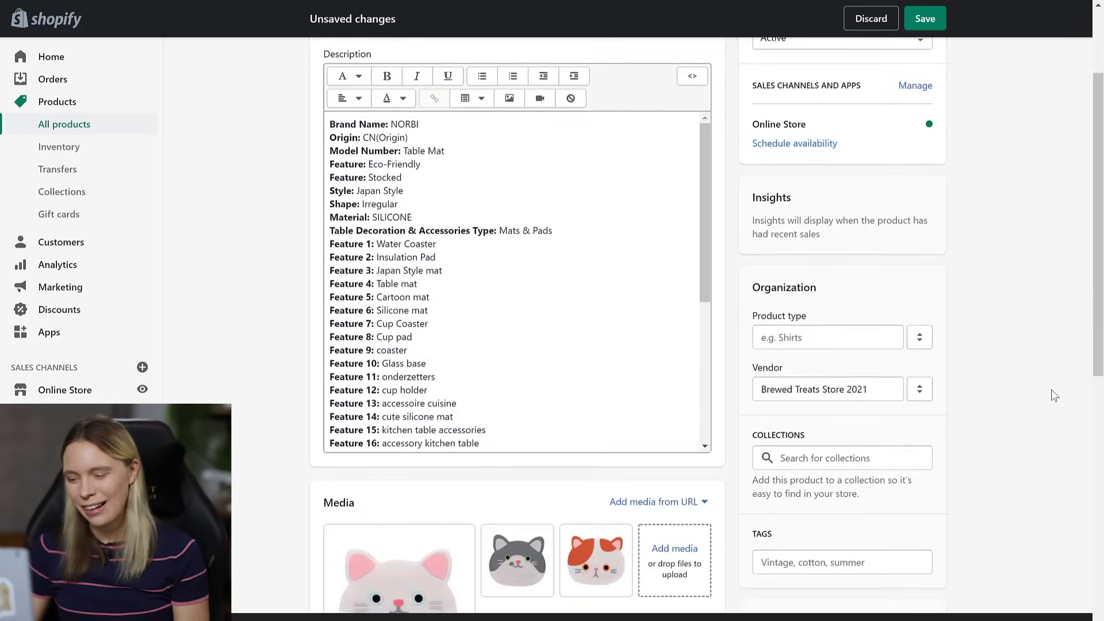
click(450, 262)
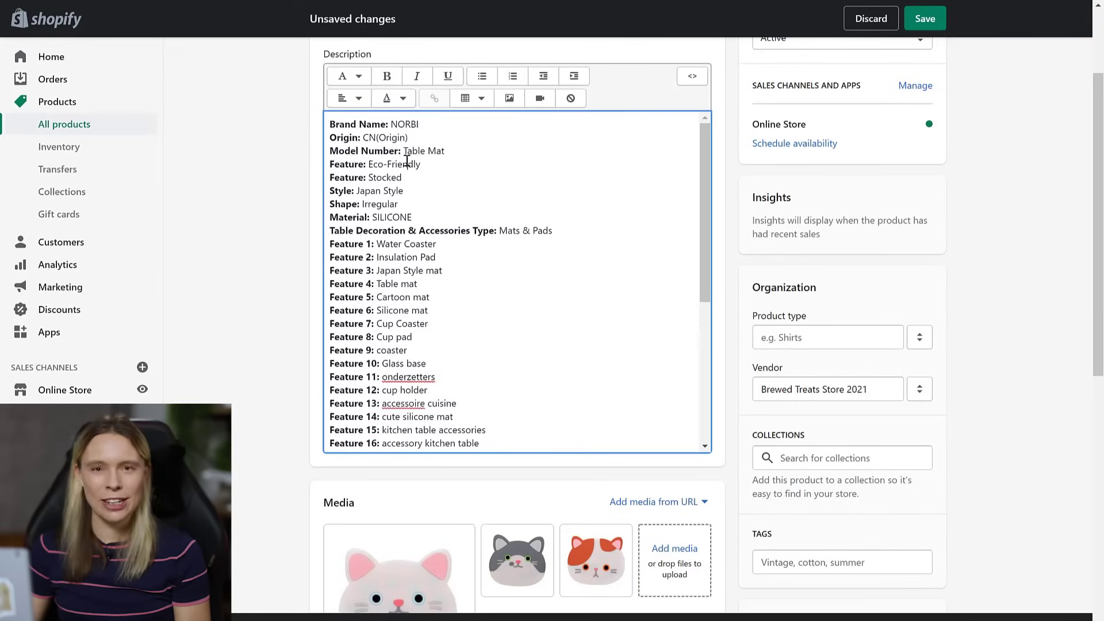
key(ctrl+a)
key(Delete)
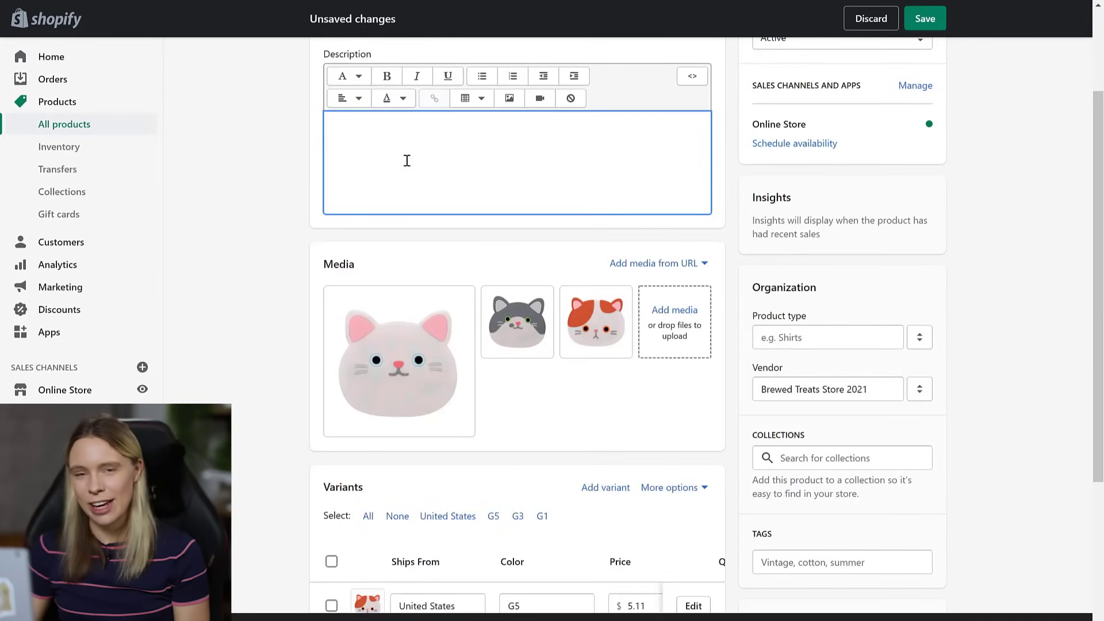
text(If your idea of a perfect start to your morning involves...  1) Cat snuggles 2) A delicious cup of coffee (or tea!)  Then our cute coasters are perfect for you. A great gift for yourself, or the kitty lover in your life. Pick the coaster that matches your furry friend: we have coasters for white, grey & tabby cats!  Only available online - NOT available in stores.  Secure Checkout via: Mastercard, Visa & PayPal.  FREE SHIPPING! Note, due to very high demand, please allow 1-2 weeks for delivery.)
drag(682, 296, 329, 287)
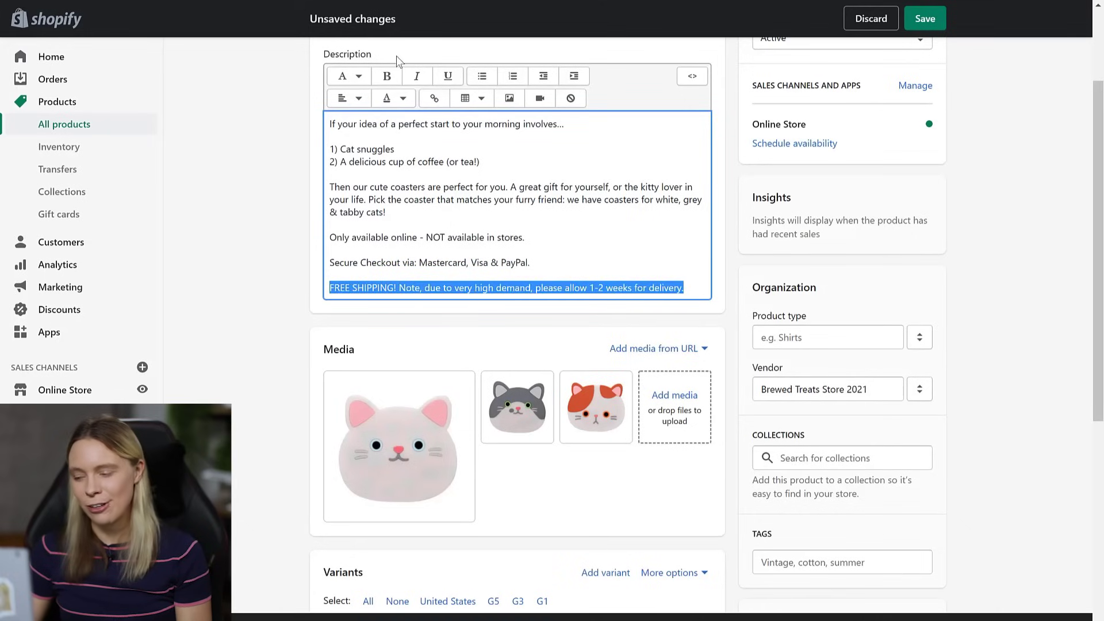
click(386, 76)
click(253, 218)
mouse_move(426, 454)
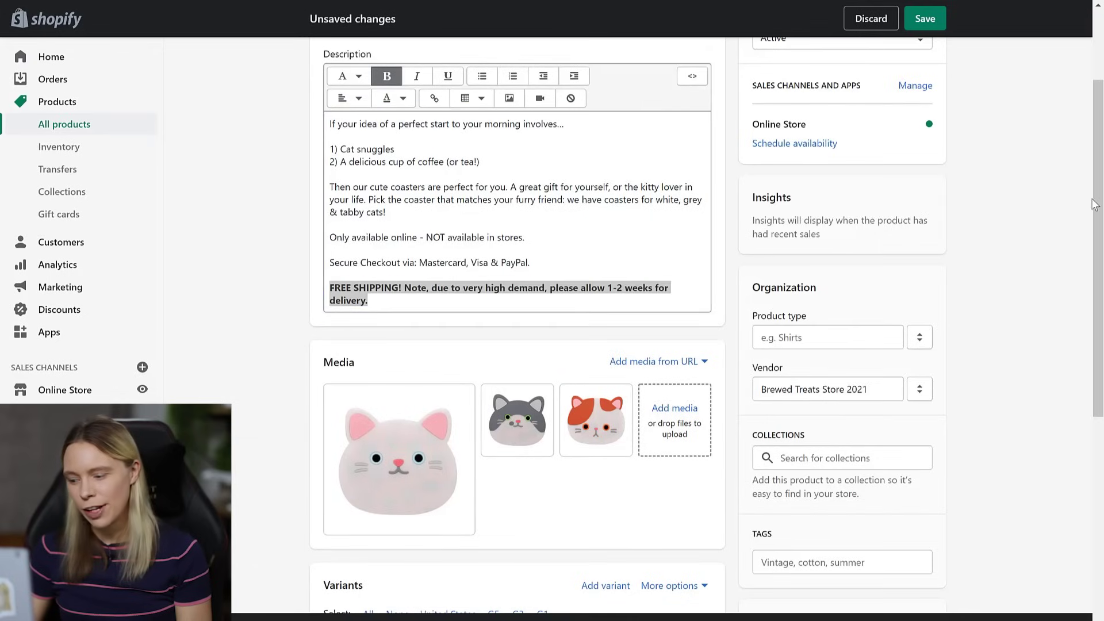
drag(1098, 204, 1096, 354)
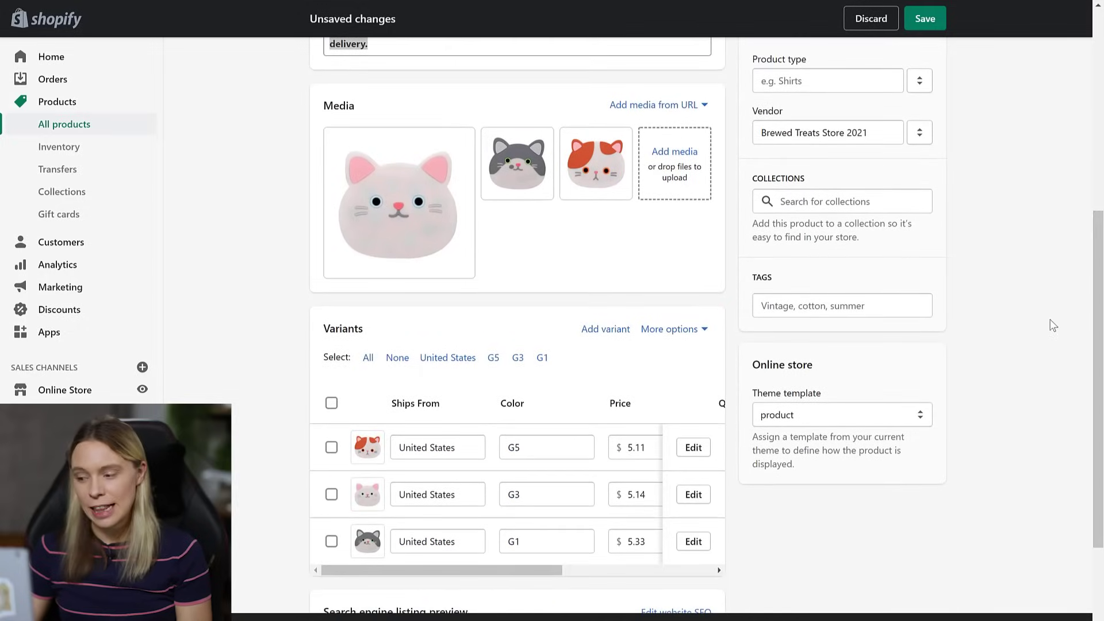
- Reorder the media so the white cat photo leads, followed by the calico and grey cat
drag(591, 183, 342, 202)
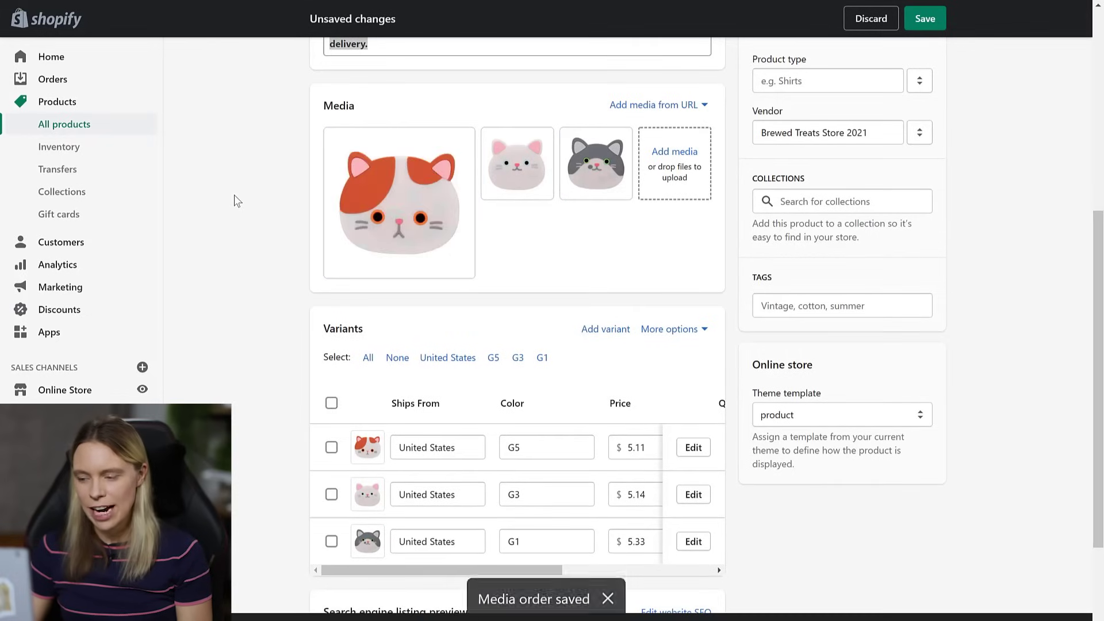
drag(500, 180, 348, 199)
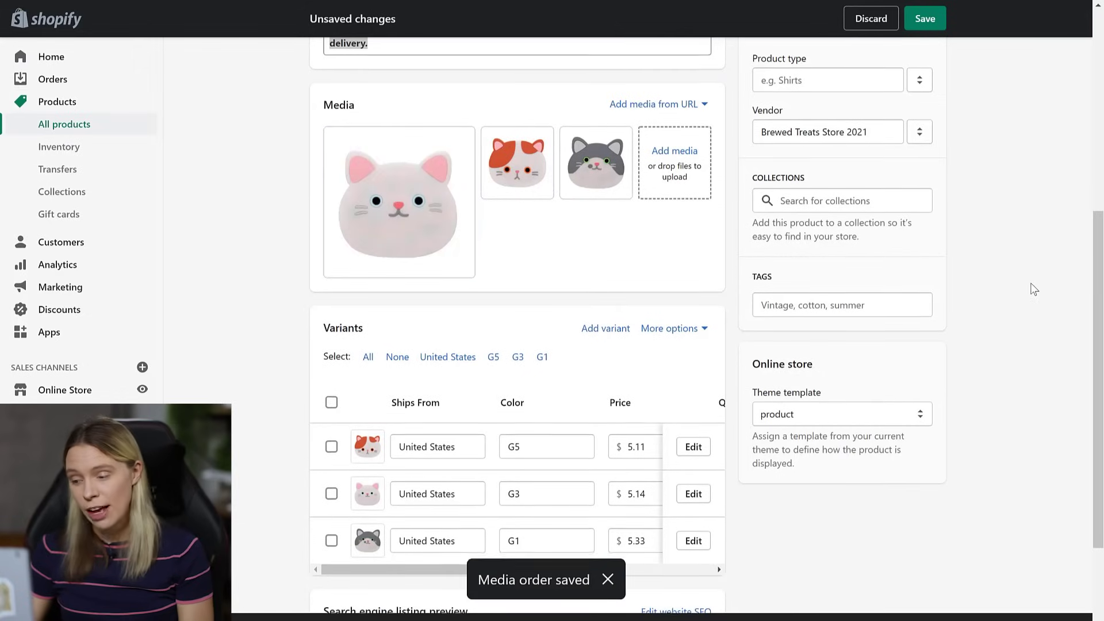
scroll(1033, 289, down, 4)
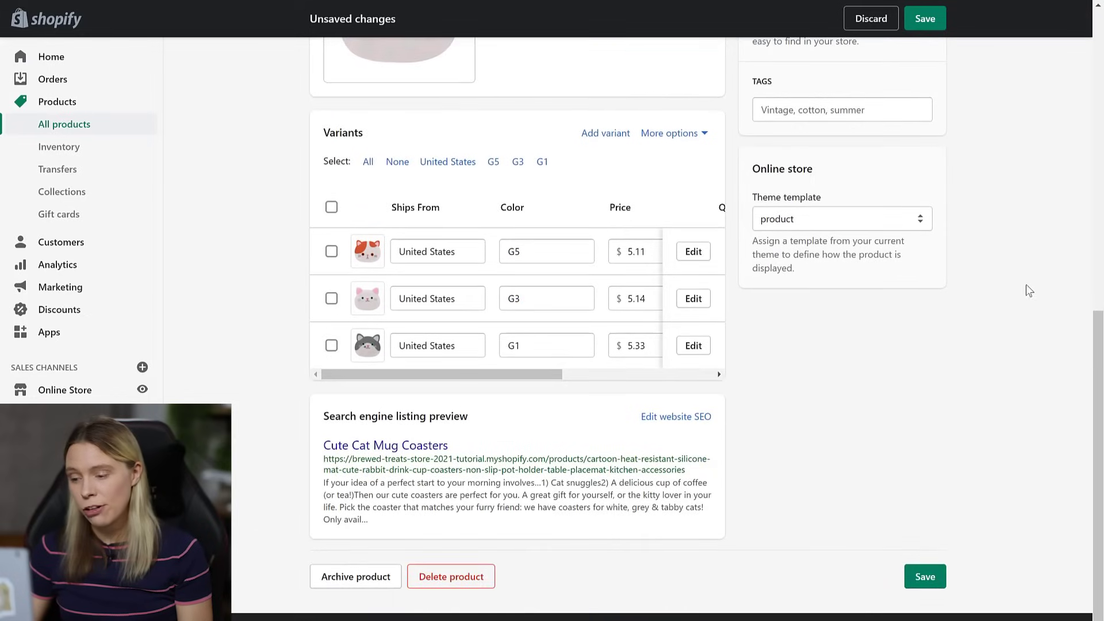
drag(454, 375, 419, 397)
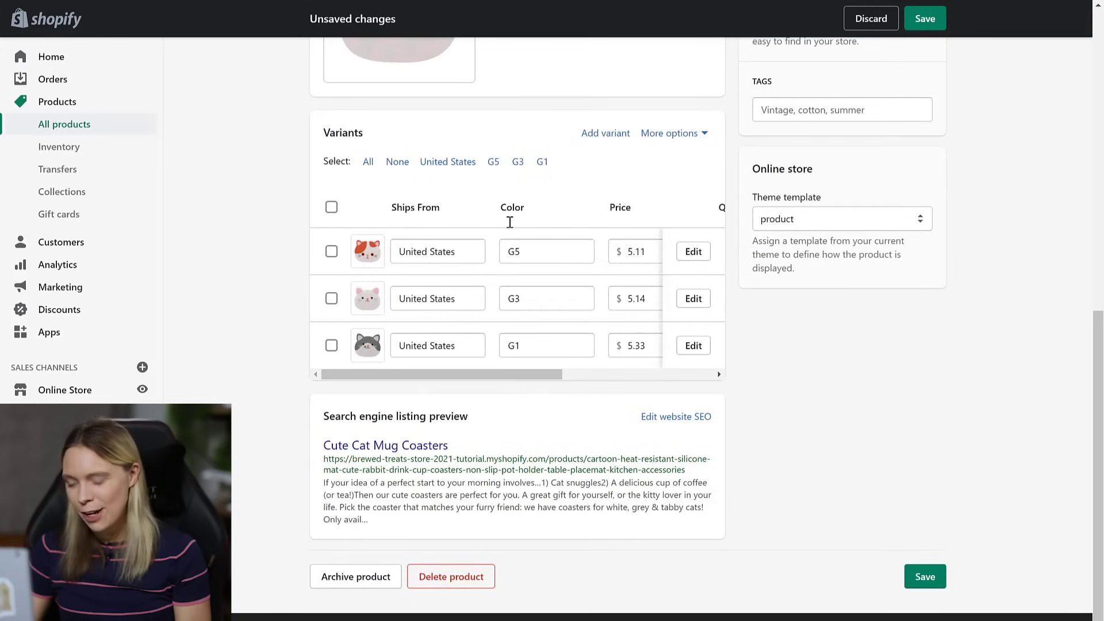
- Rename the G5, G3 and G1 colour variants to Tabby Cat, White Cat and Grey Cat
click(532, 251)
text(Tab)
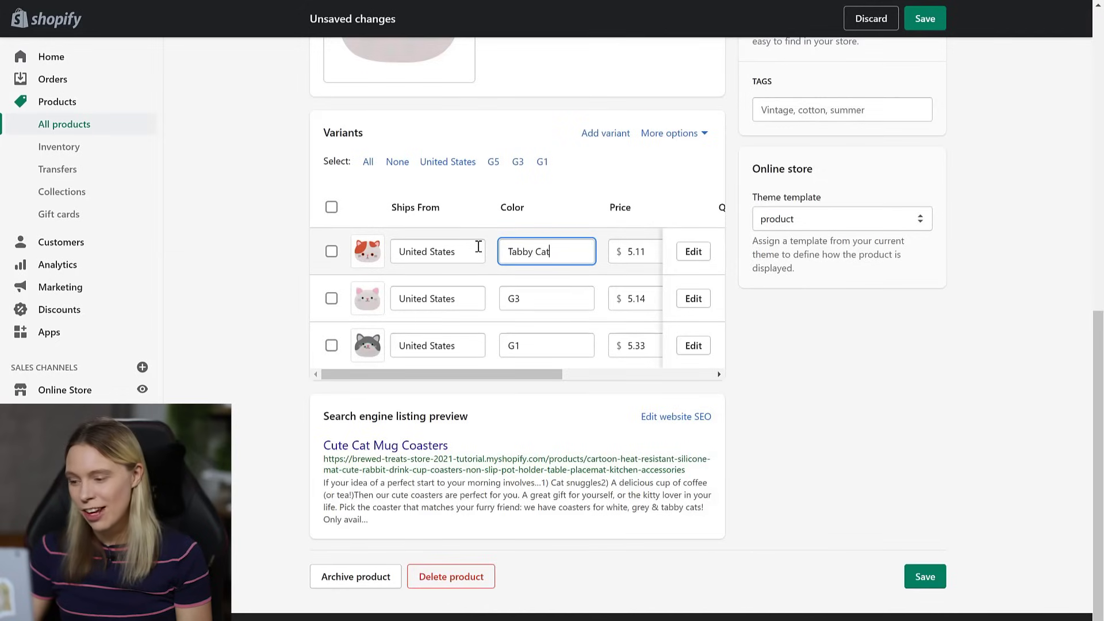
text(by Cat)
click(523, 298)
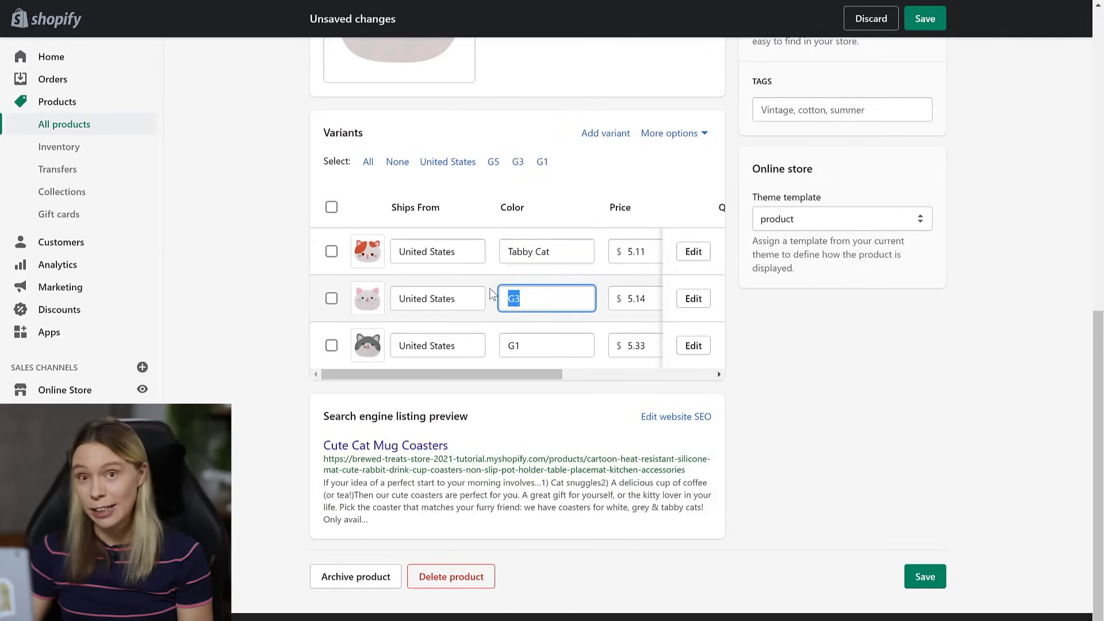
text(White Cat)
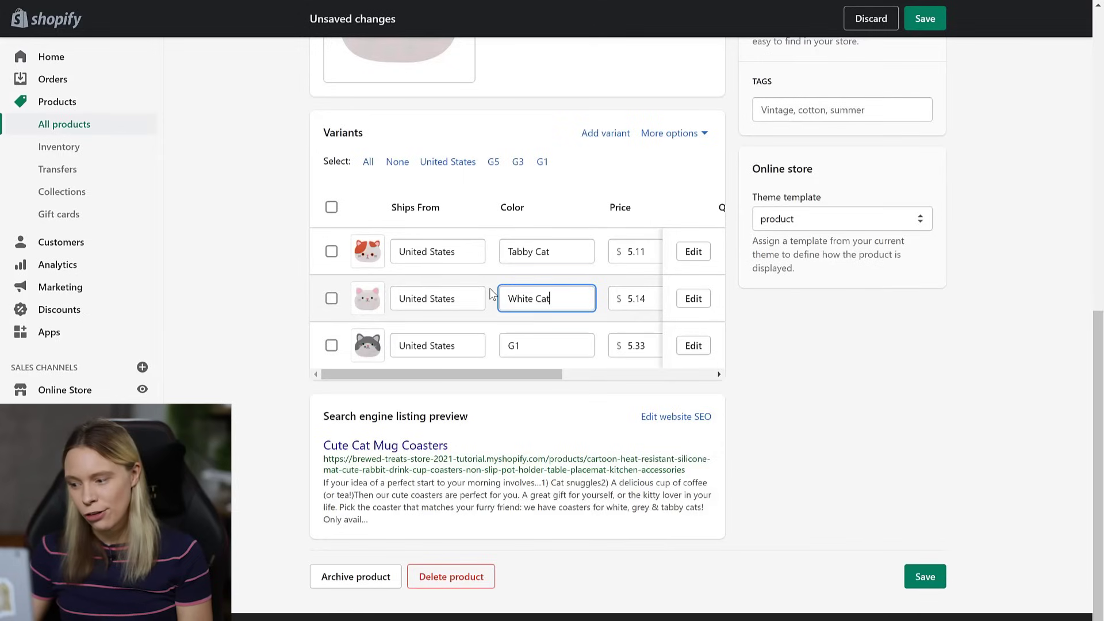
click(545, 343)
text(G)
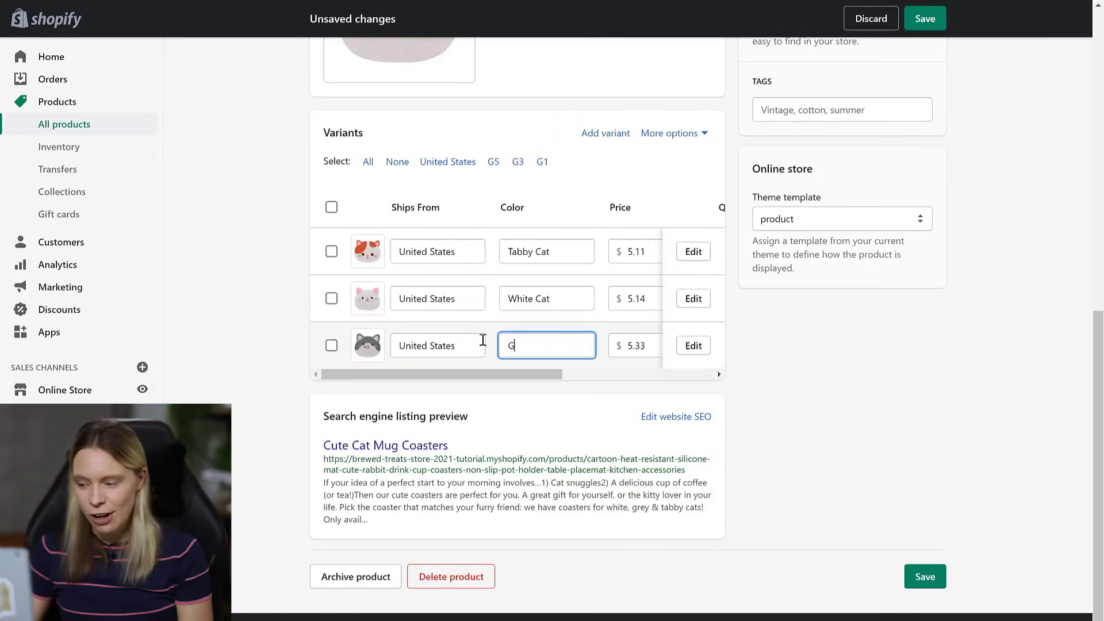
text(rey Ca)
text(t)
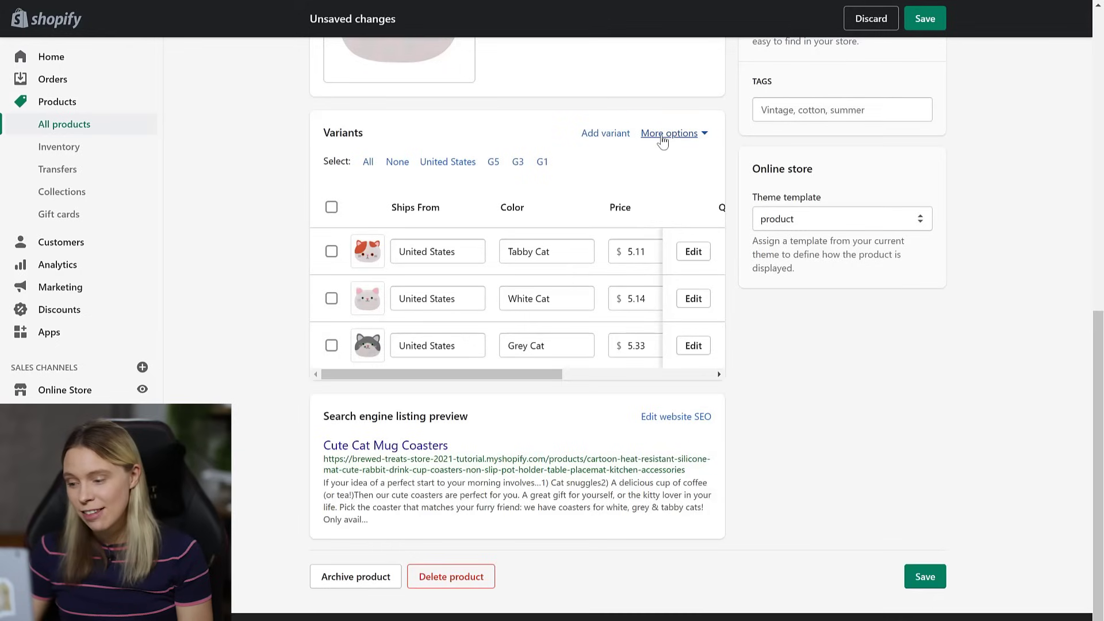
- Remove the Ships From option from the product's variants
click(663, 136)
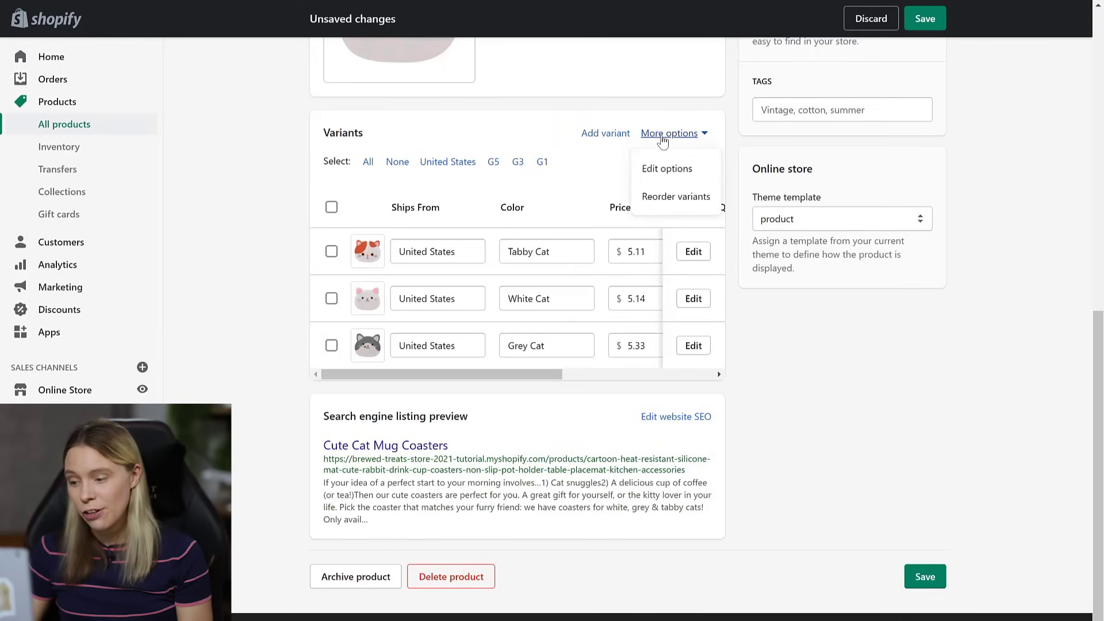
click(661, 170)
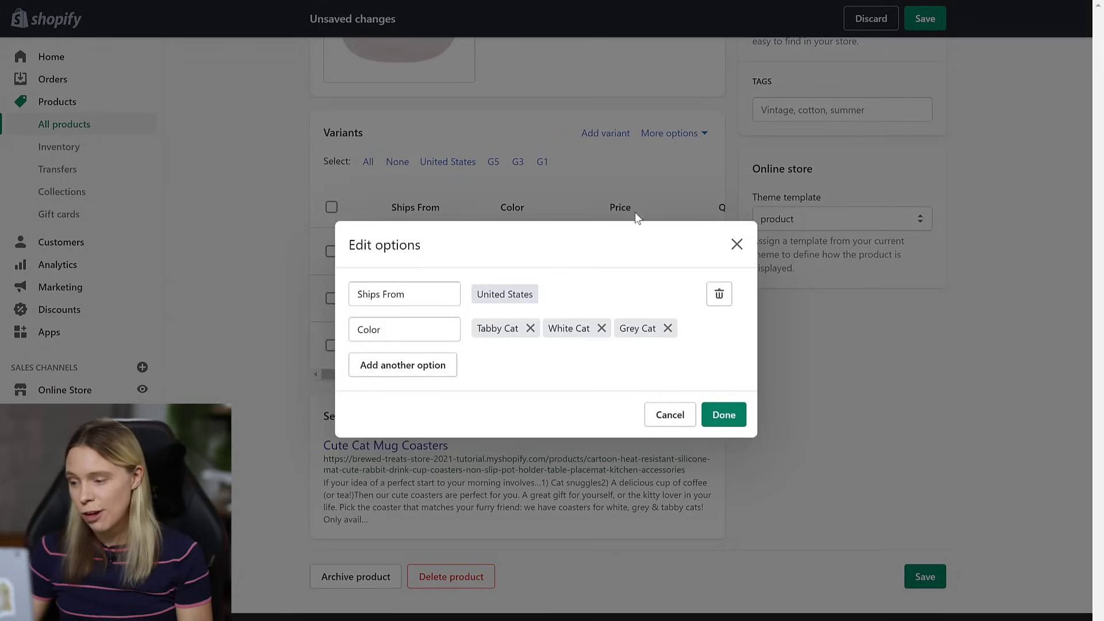
click(718, 293)
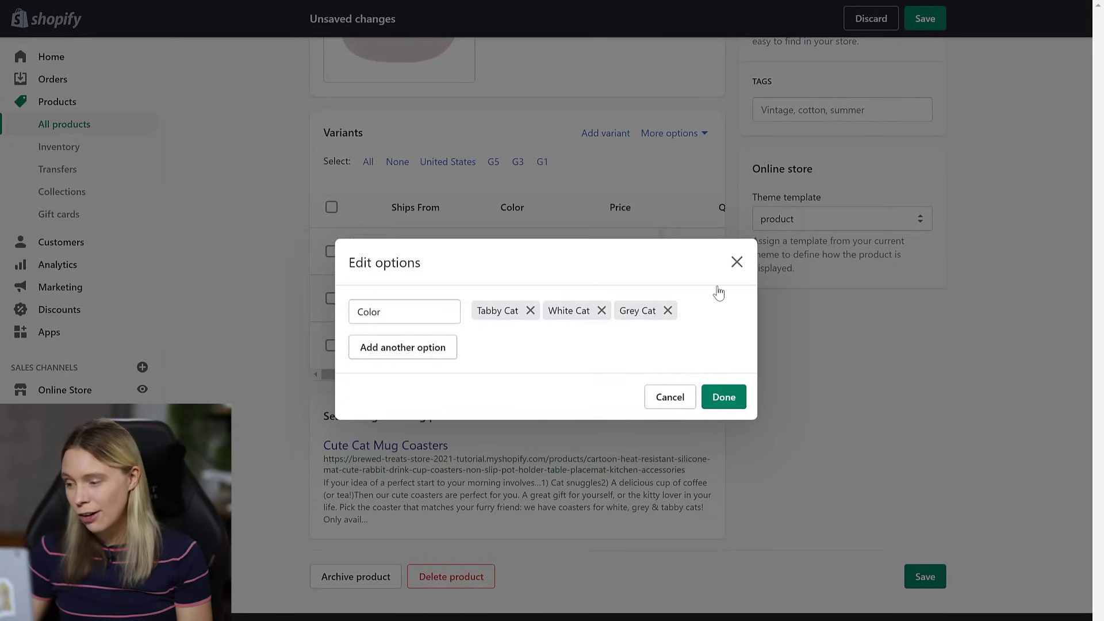
click(722, 396)
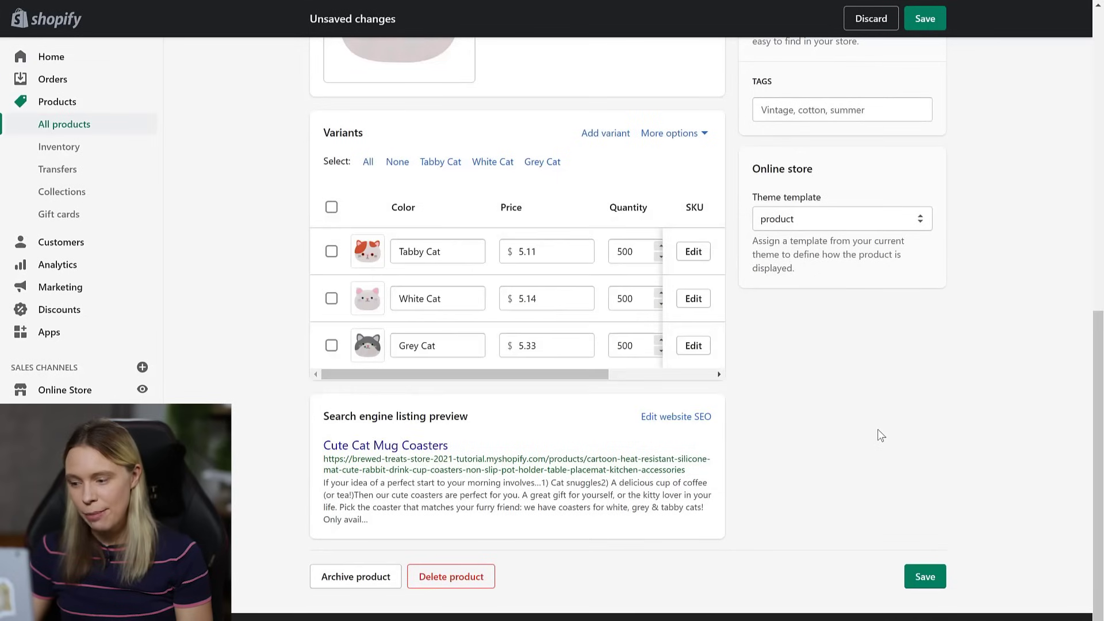
- Set the Tabby Cat, White Cat and Grey Cat prices to 12.95
drag(552, 252, 520, 255)
text(12.95)
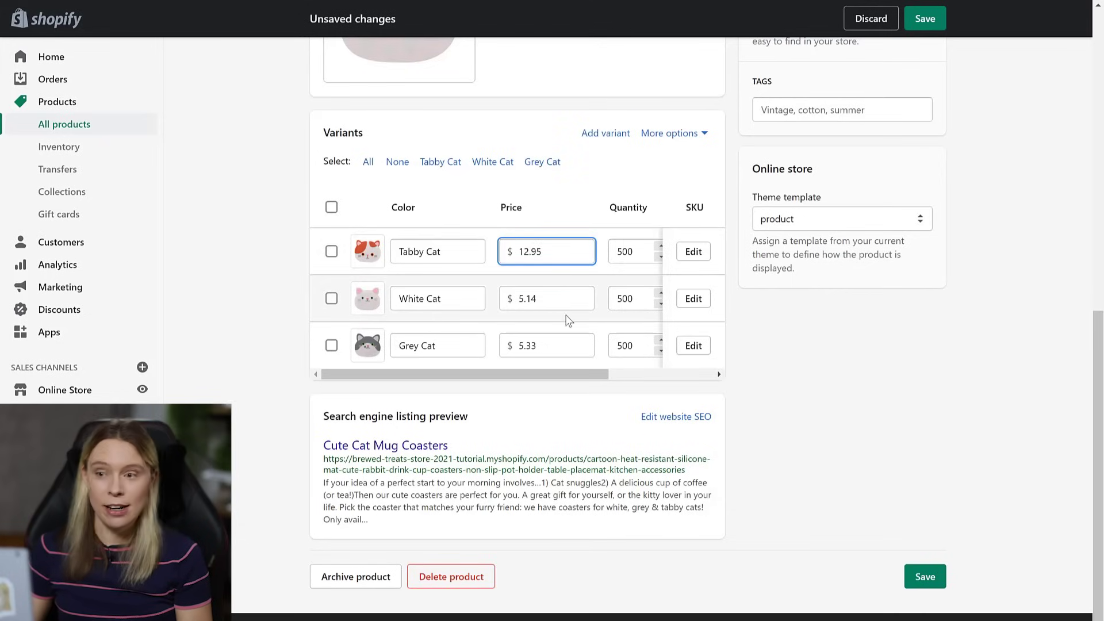
double_click(561, 301)
text(12.95)
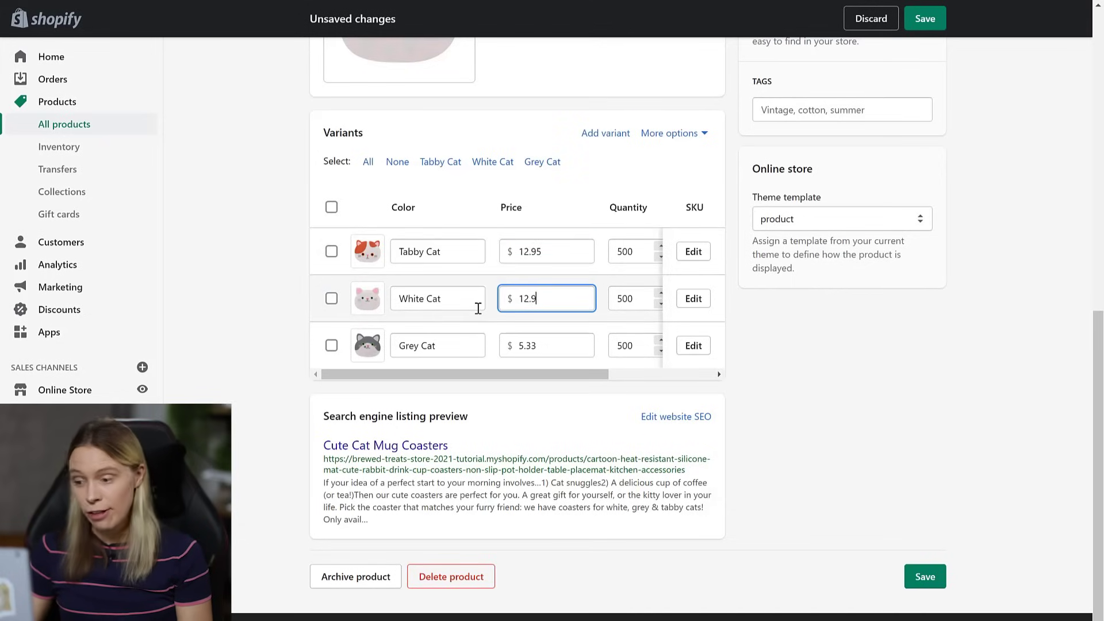
click(555, 364)
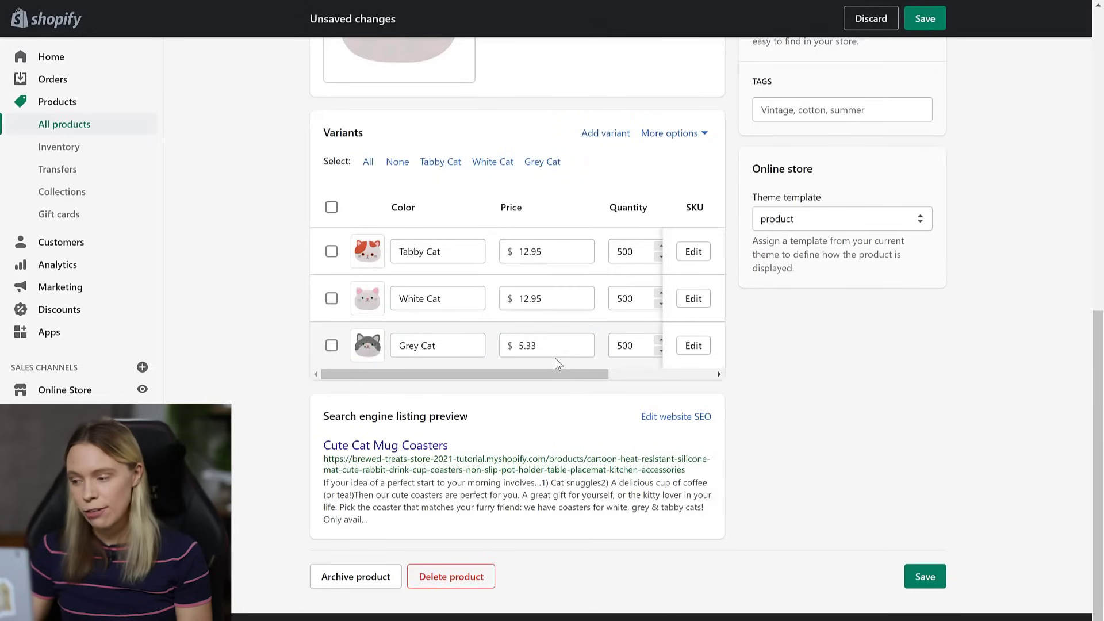
double_click(511, 347)
text(12.95)
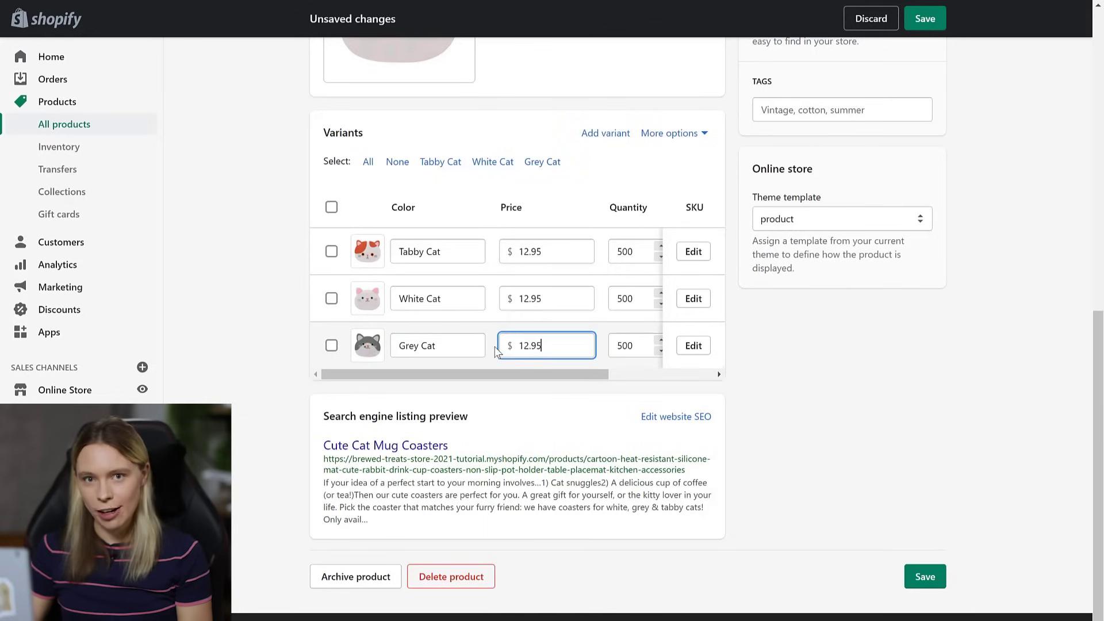
click(805, 406)
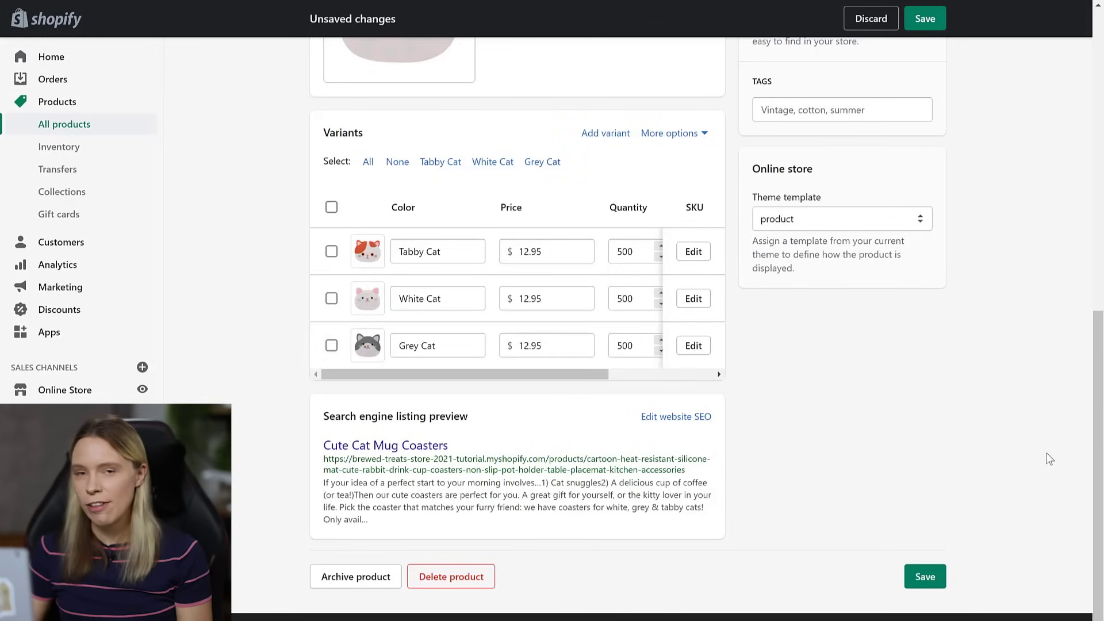
scroll(1097, 465, up, 1)
scroll(1096, 465, up, 3)
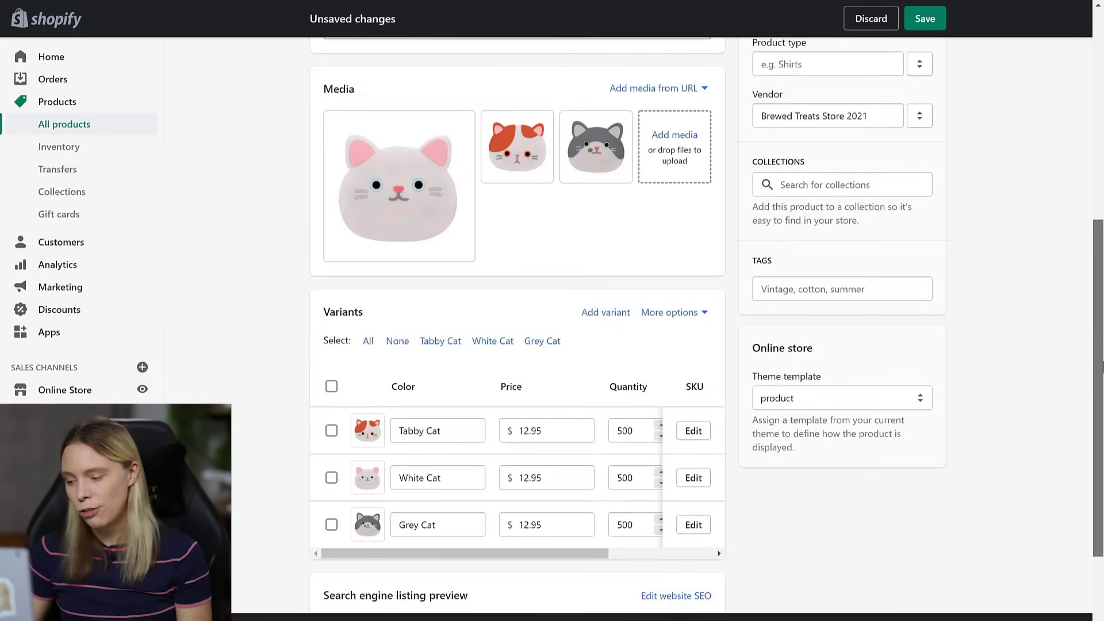
- Add the cat coasters to Coffee Accessories, save the product, and preview it in the online store
click(785, 196)
click(770, 232)
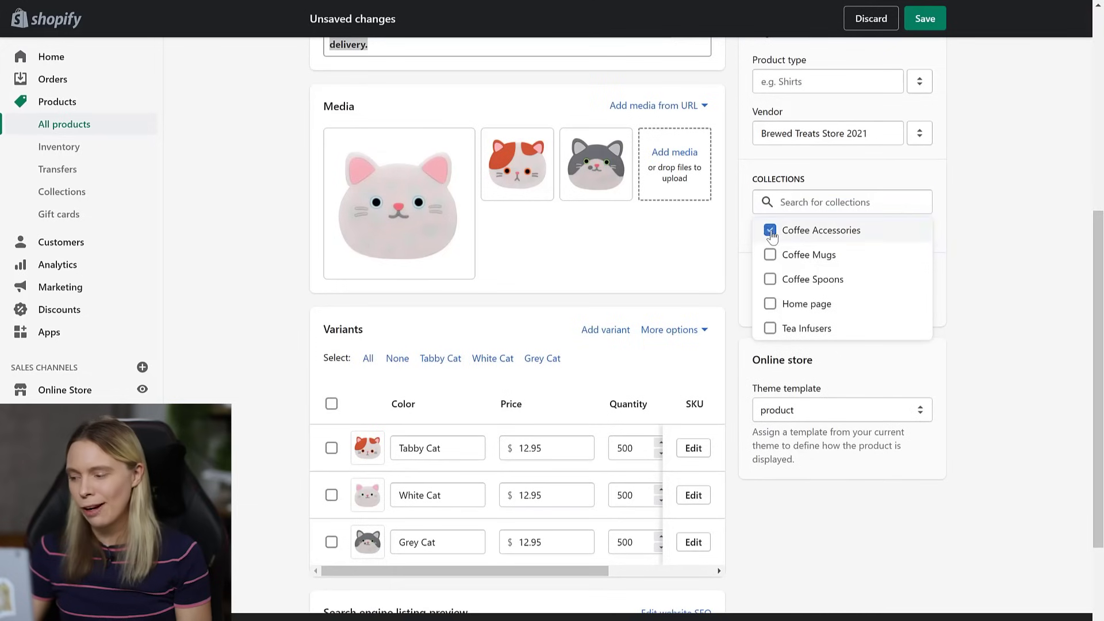
click(1014, 267)
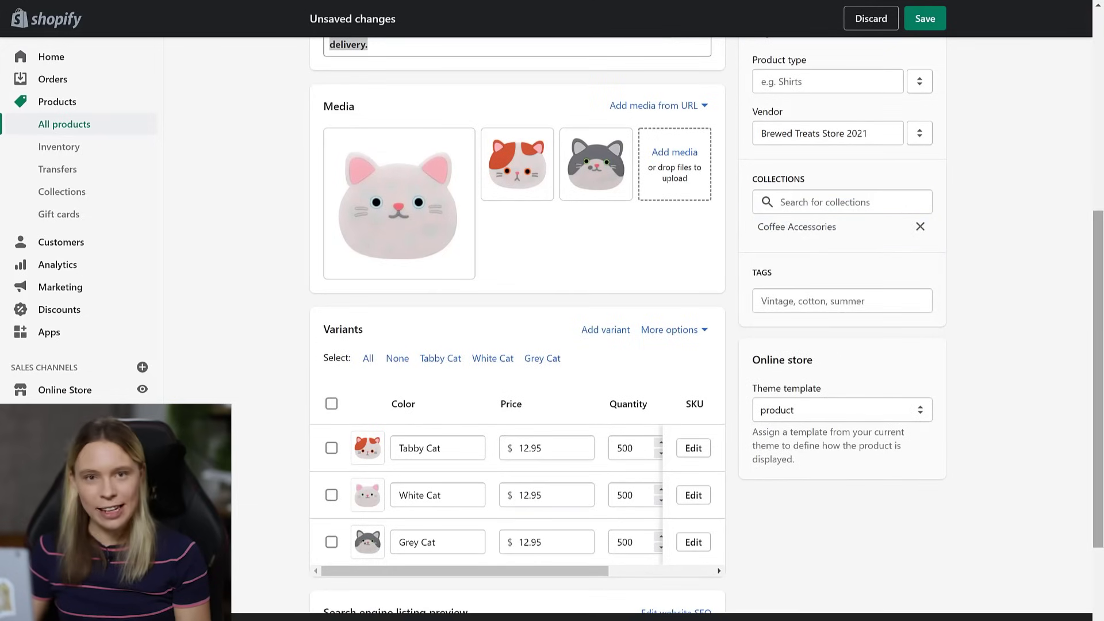
scroll(1099, 108, up, 7)
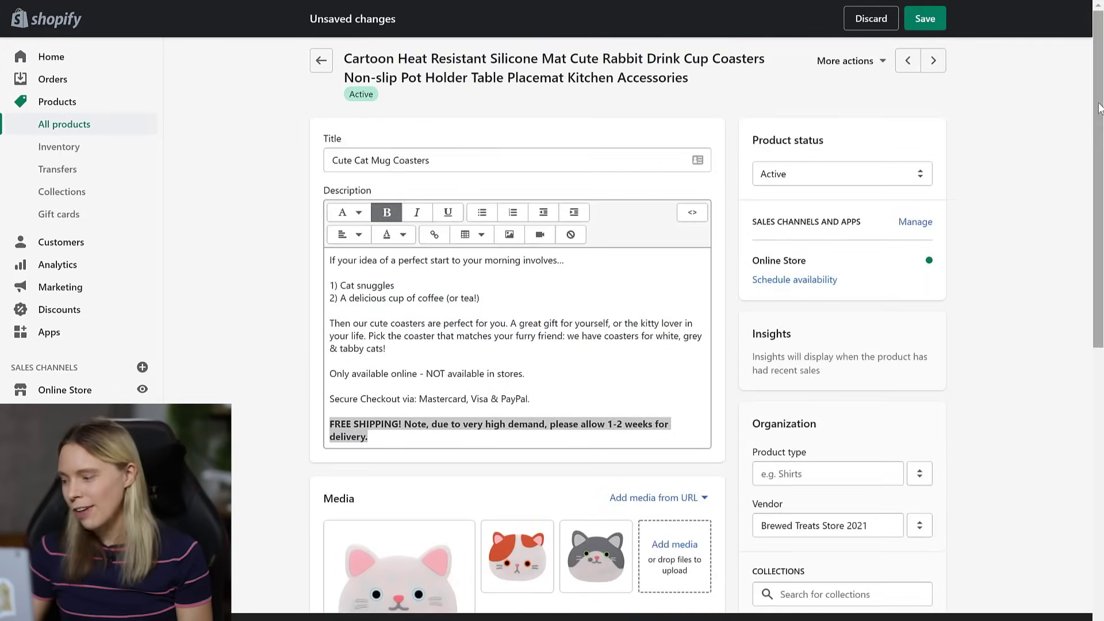
click(937, 19)
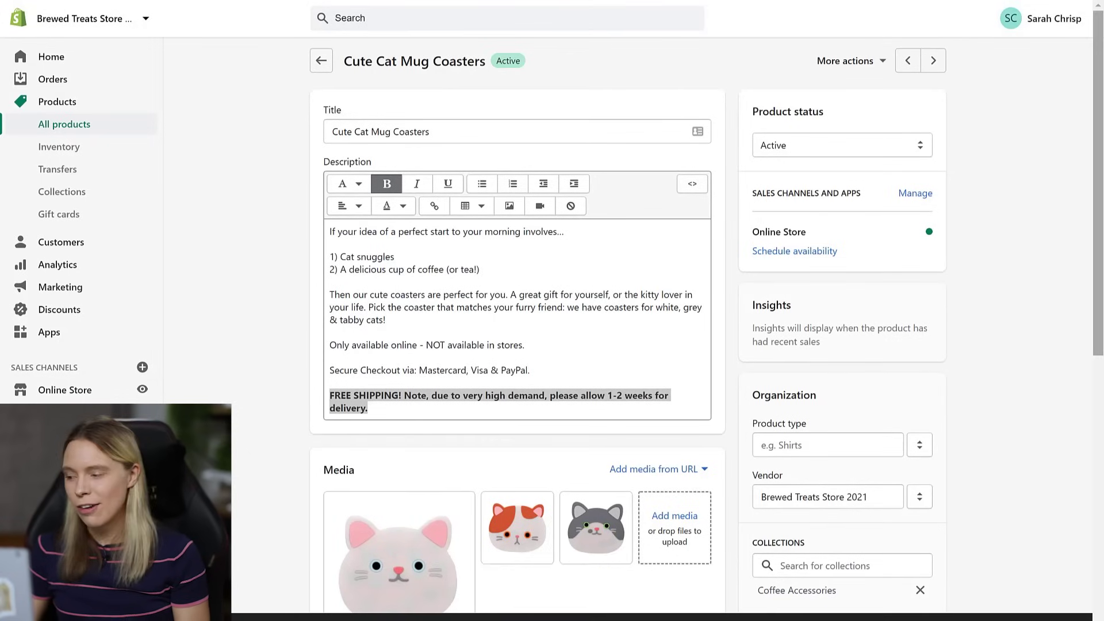
click(833, 64)
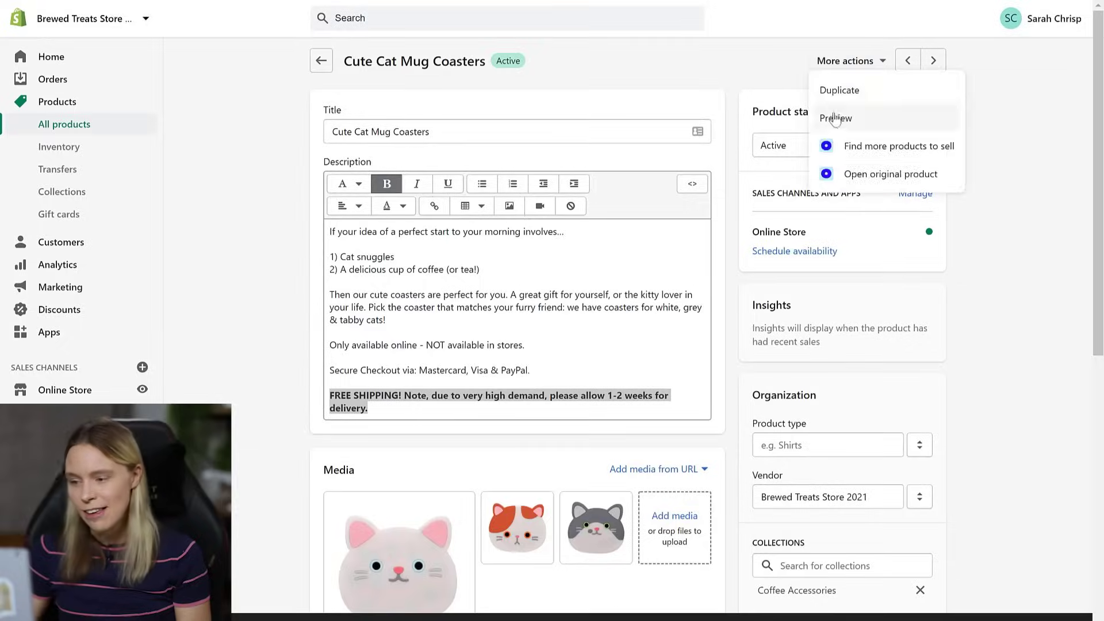
click(834, 119)
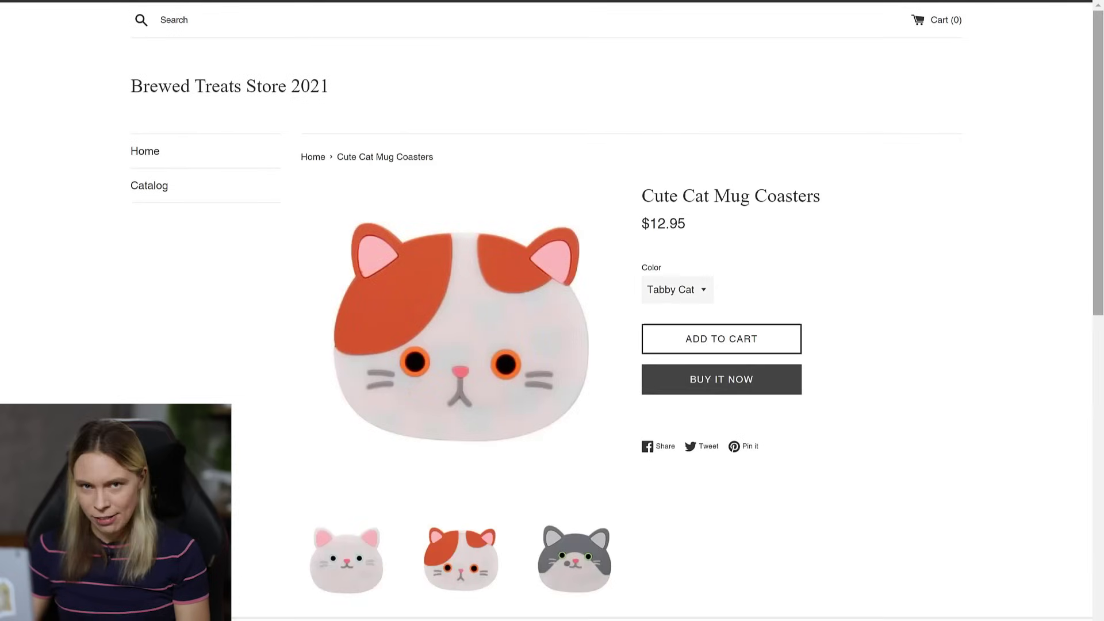
- In the storefront preview, view the White Cat and then the Grey Cat colour variants
scroll(993, 425, down, 3)
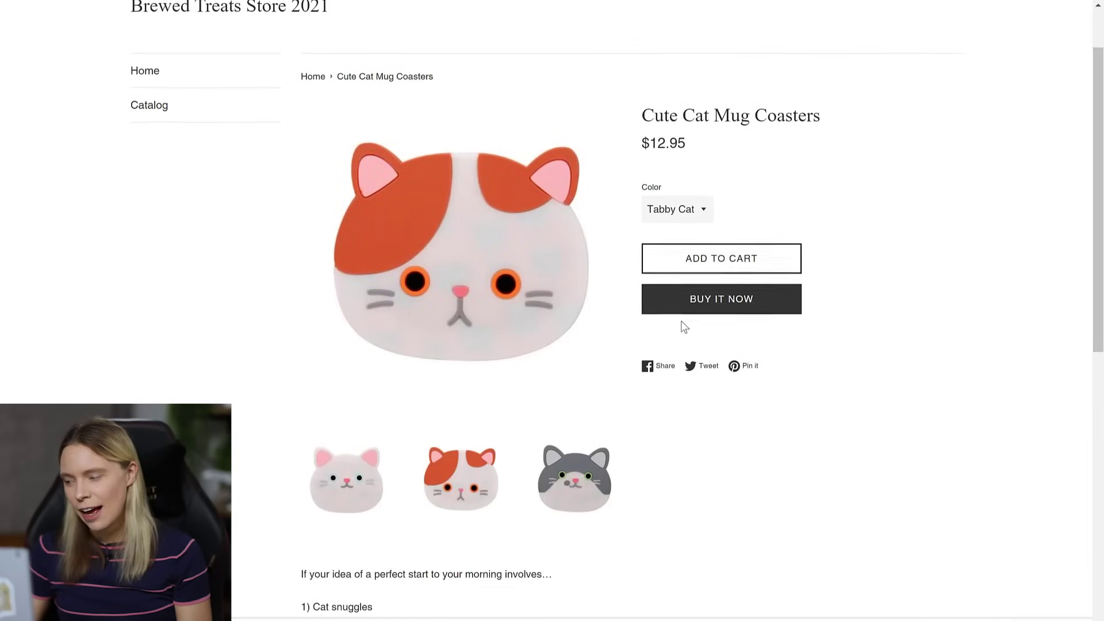
click(664, 212)
click(661, 254)
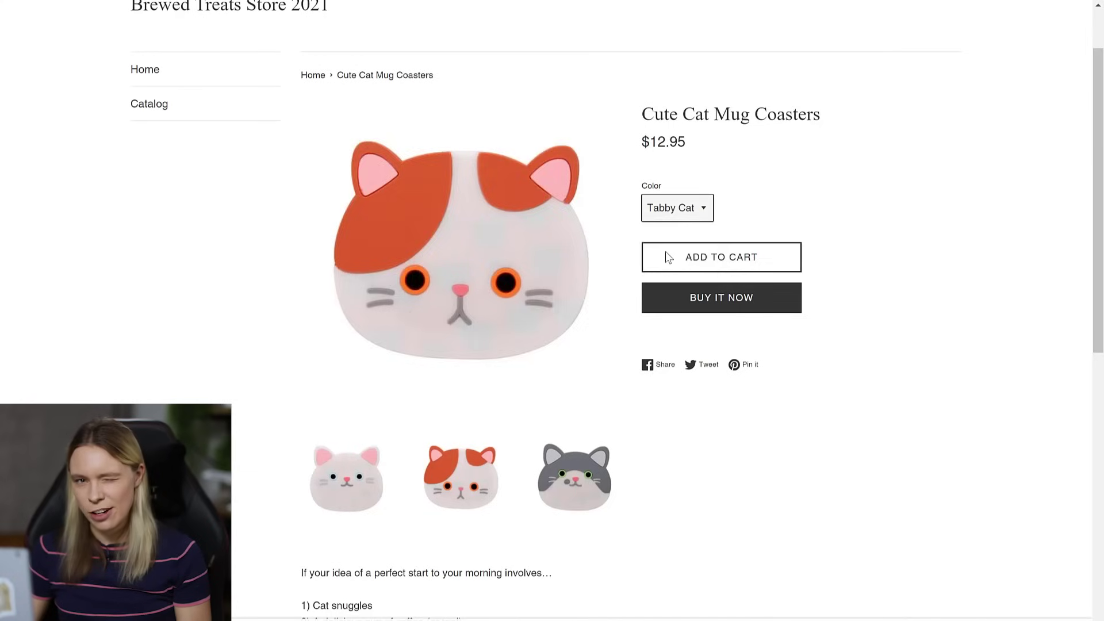
click(667, 210)
click(665, 278)
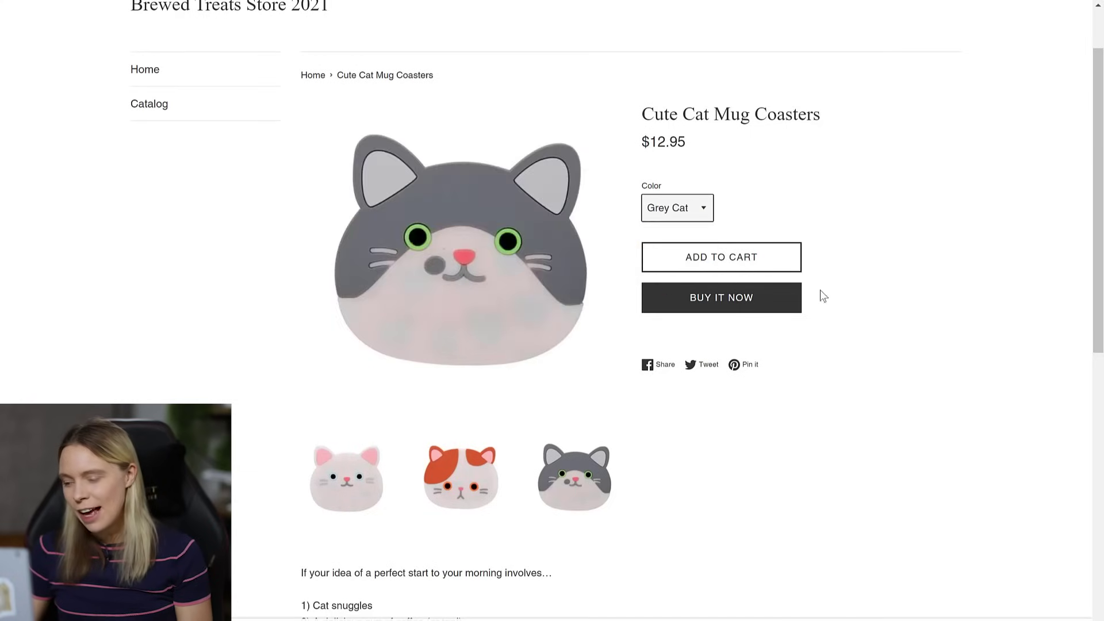
scroll(891, 313, down, 5)
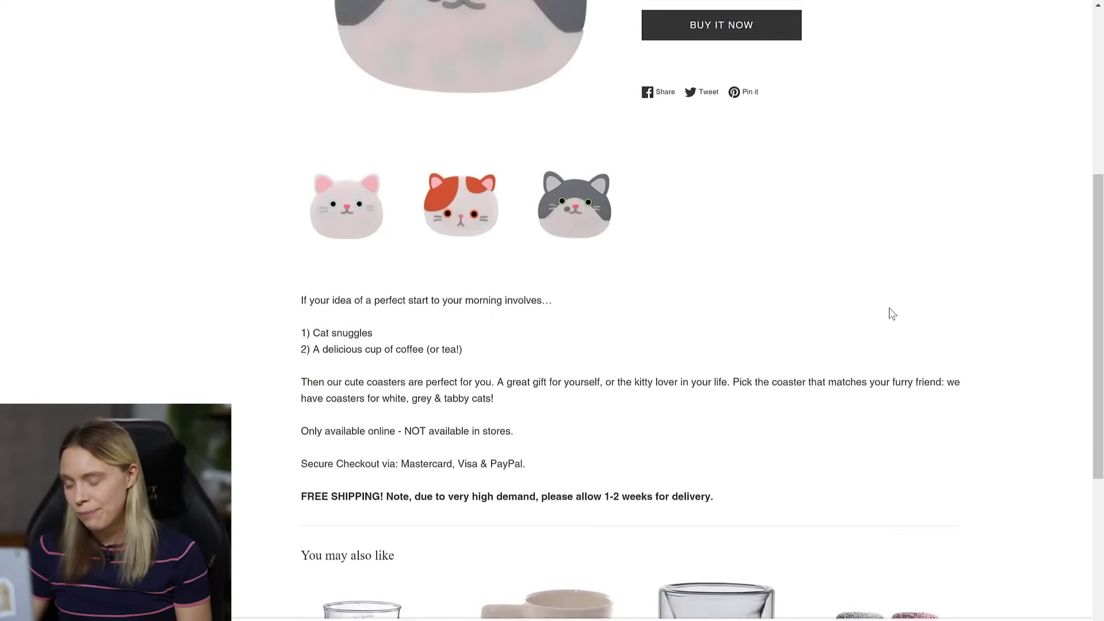
scroll(934, 494, up, 6)
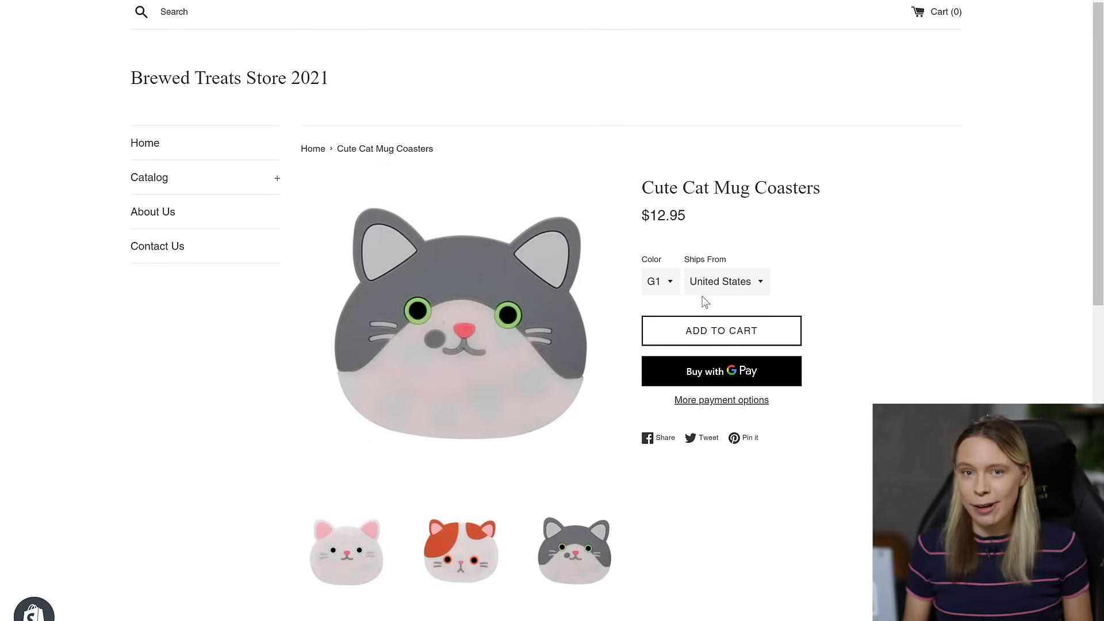
- On the old product page, view colour G5 and check the Ships From choices without changing them
click(667, 289)
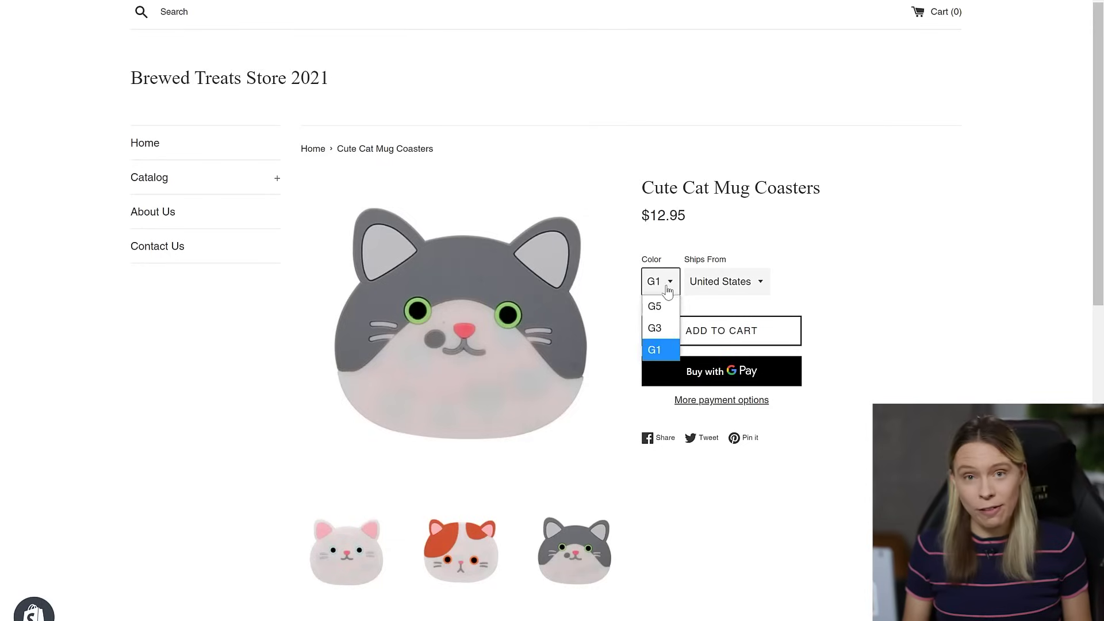
click(662, 302)
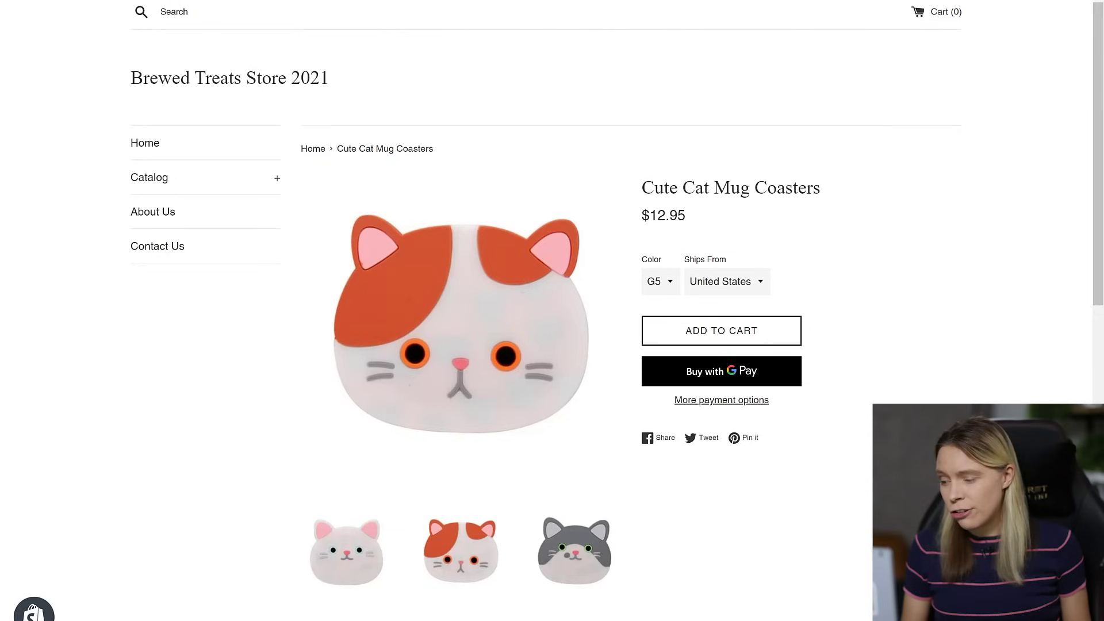
click(733, 285)
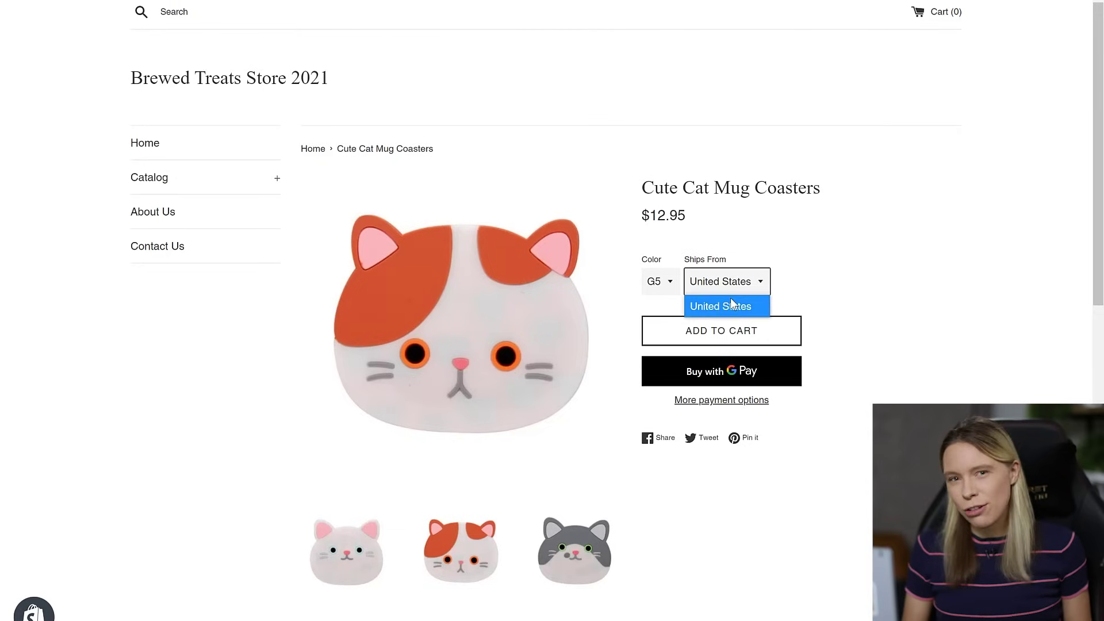
click(811, 300)
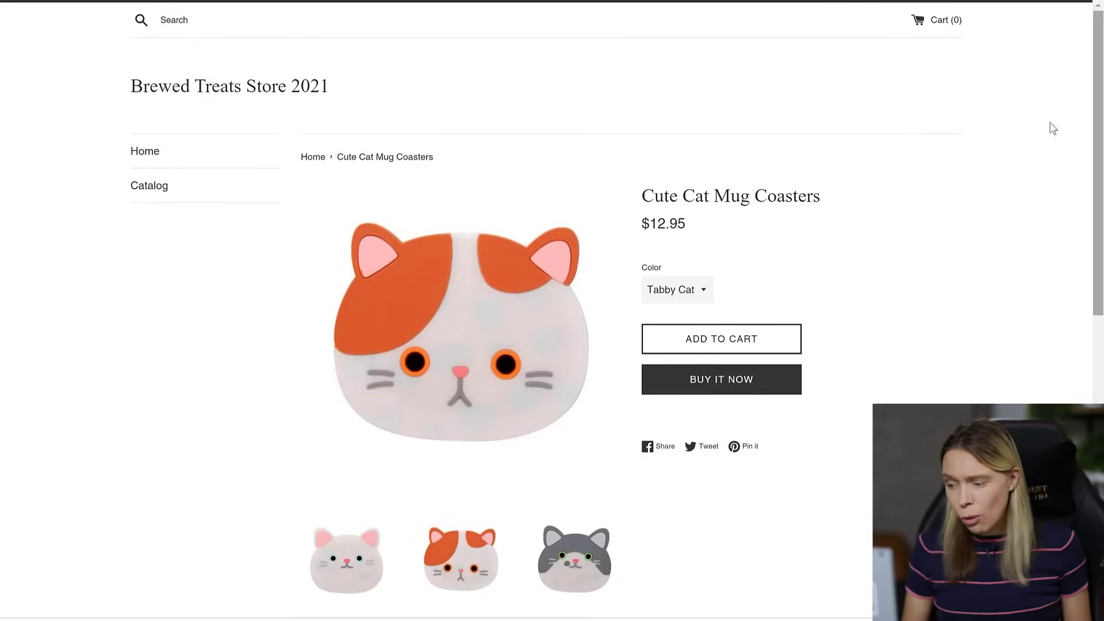
- Switch the preview's colour to White Cat, then to Grey Cat, showing the grey coaster at $12.95
scroll(979, 250, down, 1)
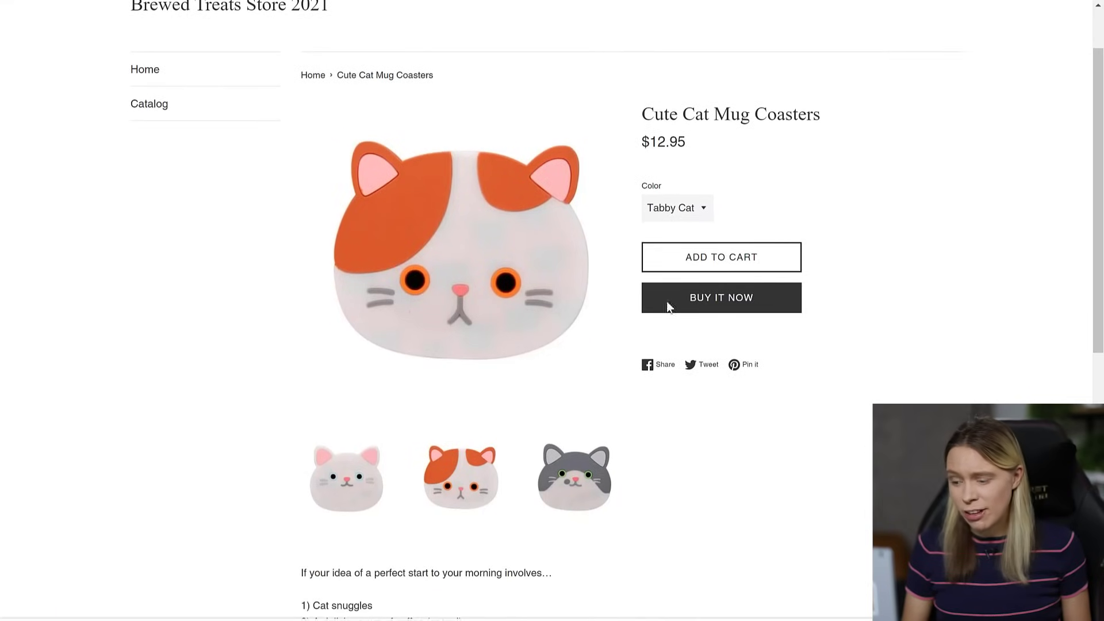
click(662, 219)
click(668, 255)
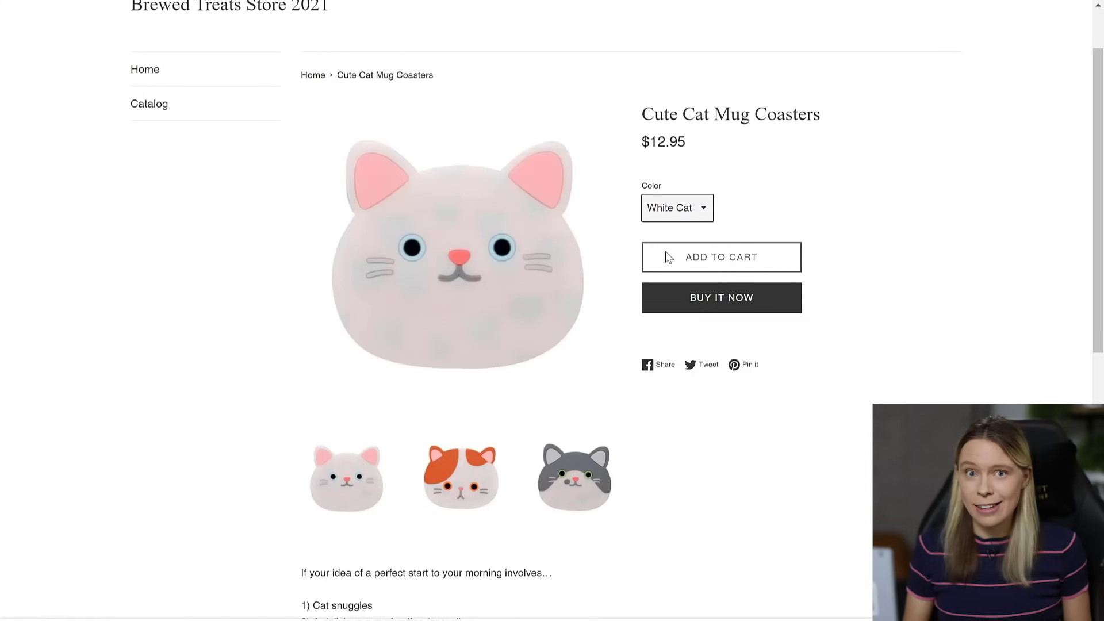
click(667, 209)
click(665, 278)
click(889, 312)
scroll(890, 313, down, 1)
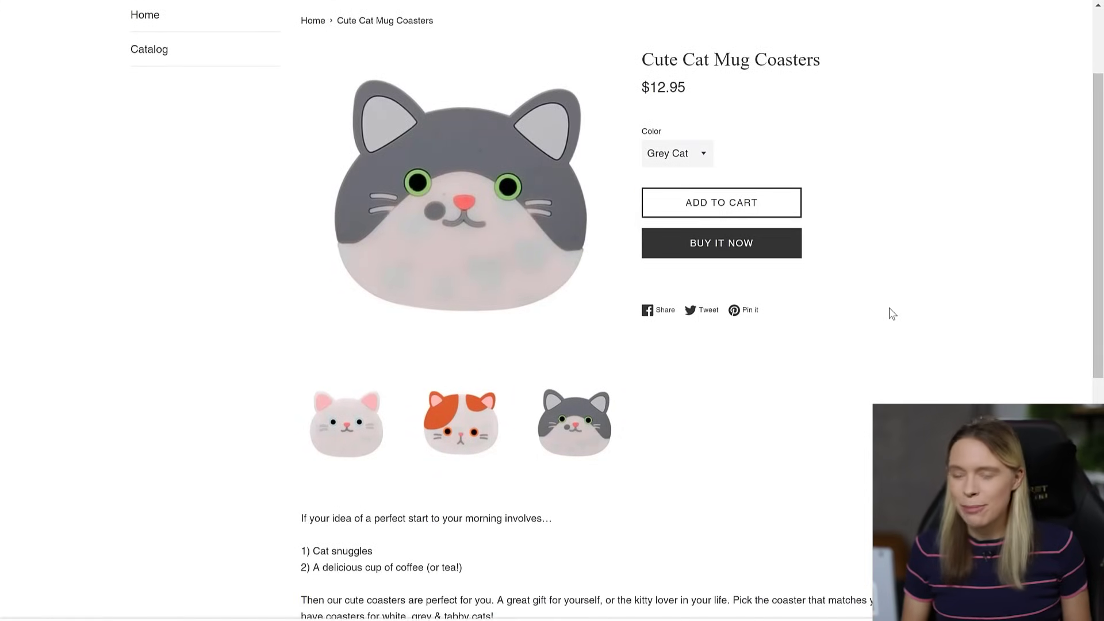
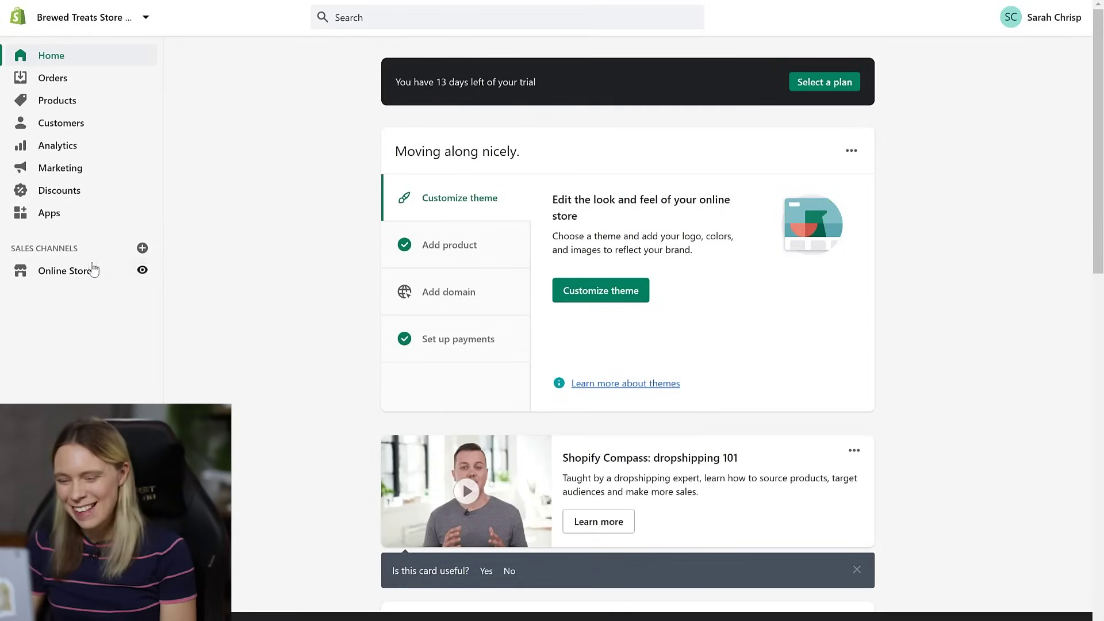
- Start a new store page titled 'About Us'
click(81, 271)
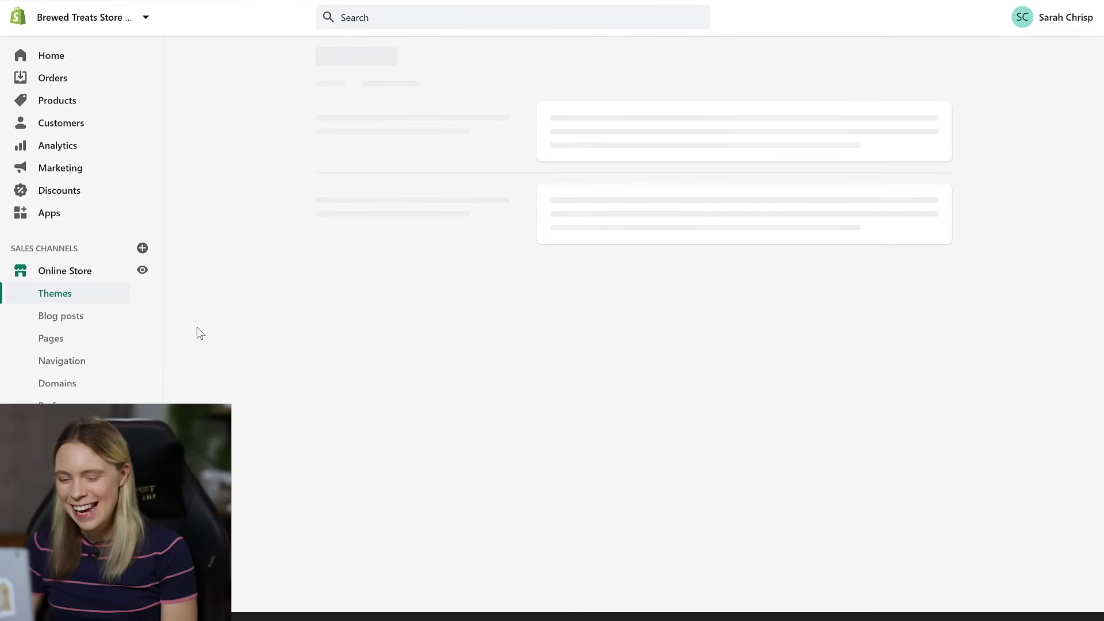
click(68, 341)
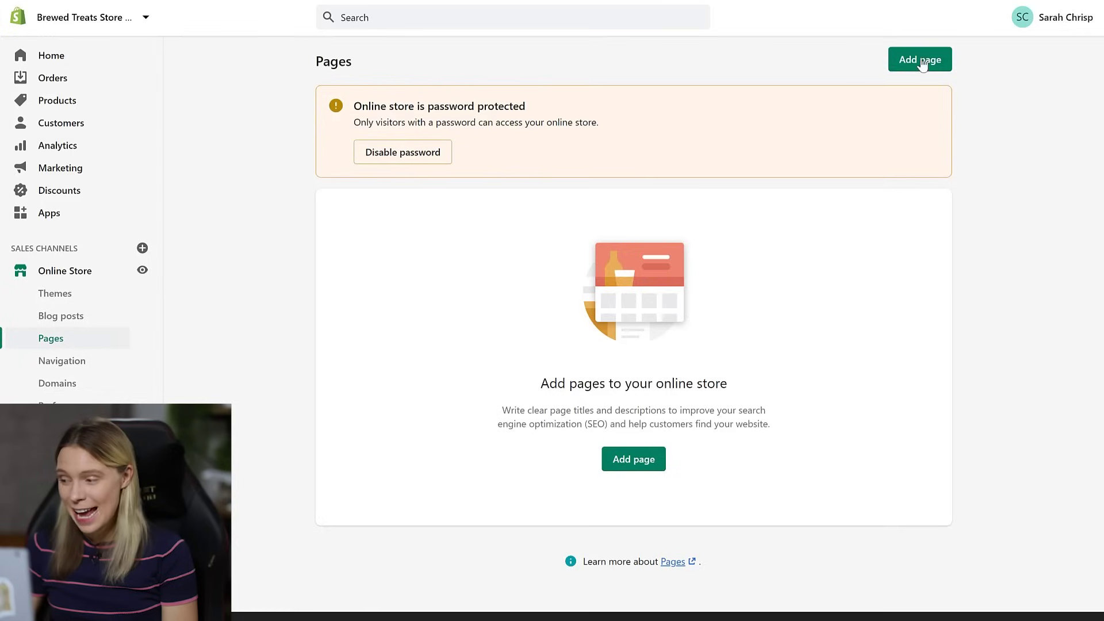
click(922, 61)
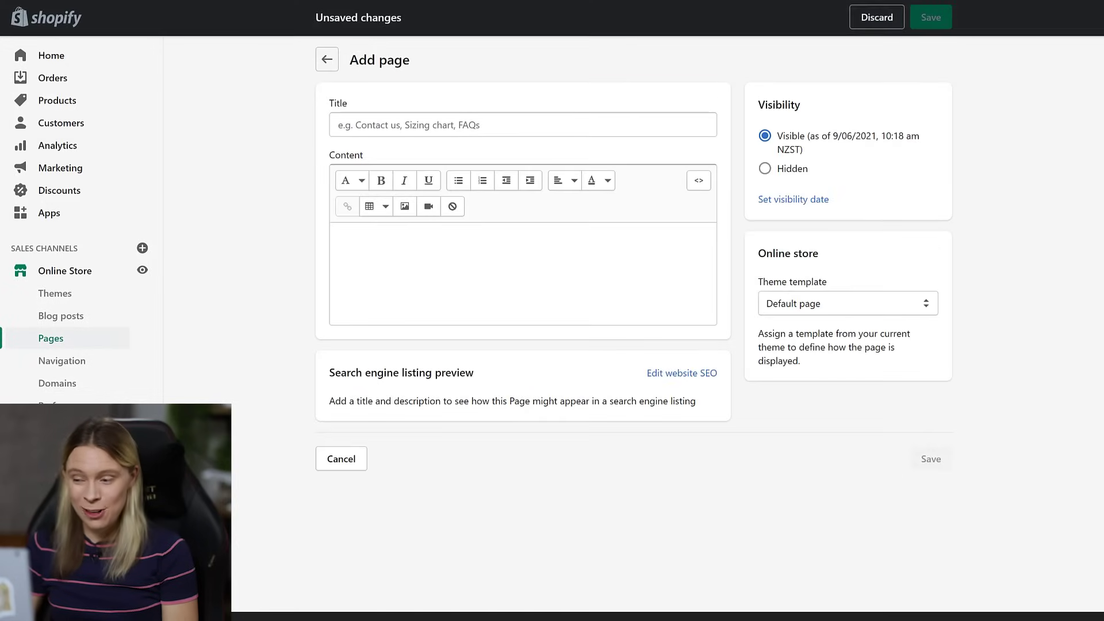
click(560, 124)
text(About Us)
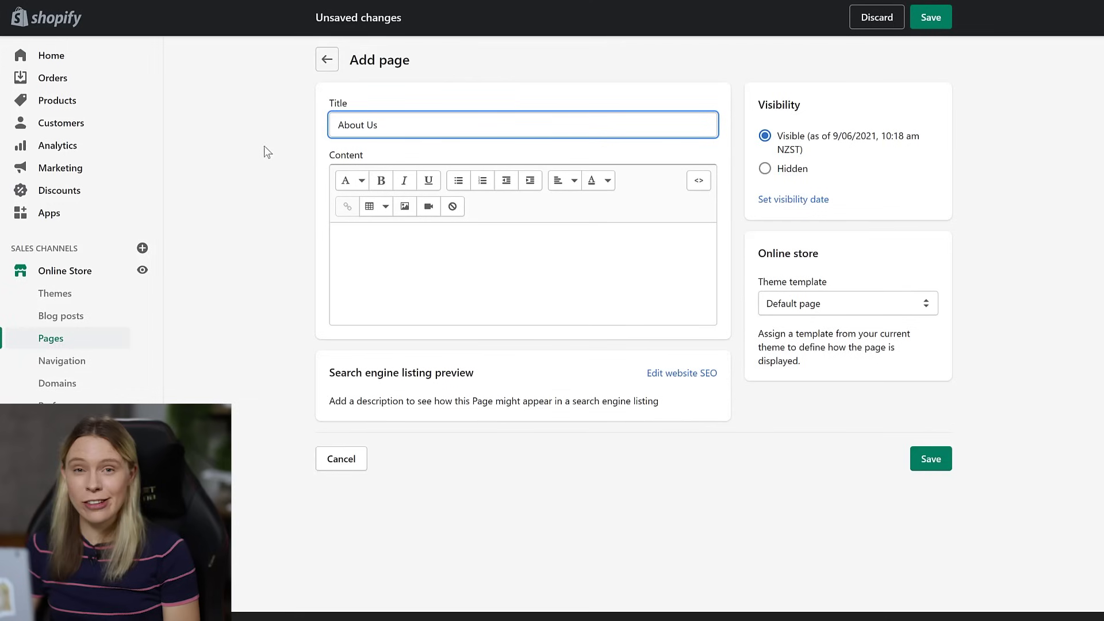
- Paste the store's story as the page content and bold the 'Why Choose Us?' heading
click(357, 251)
key(ctrl+v)
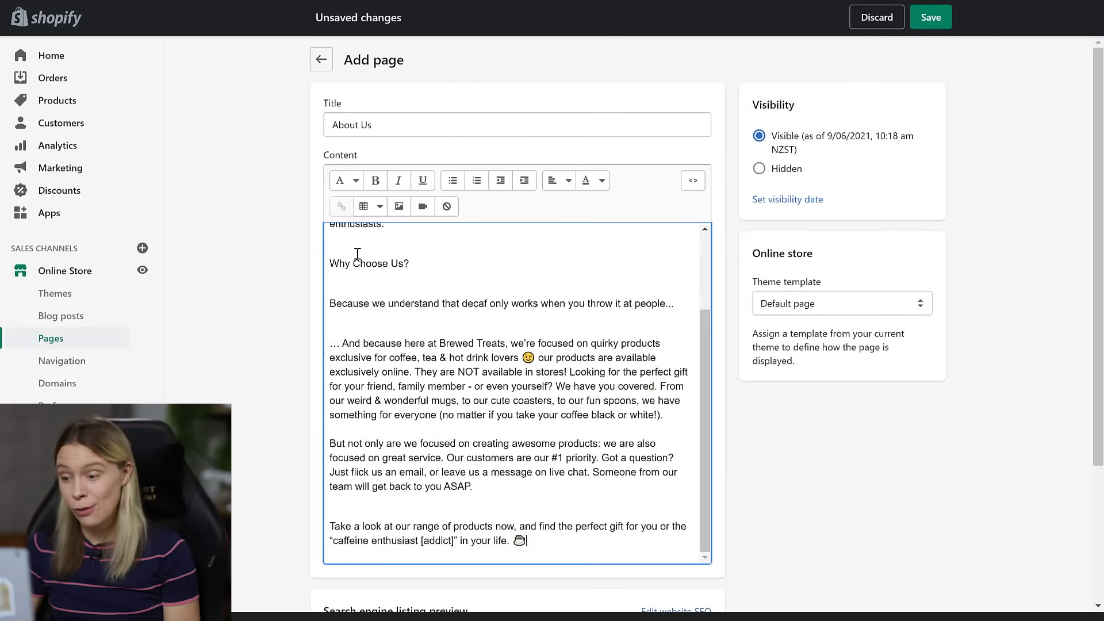
drag(412, 264, 332, 265)
key(ctrl+b)
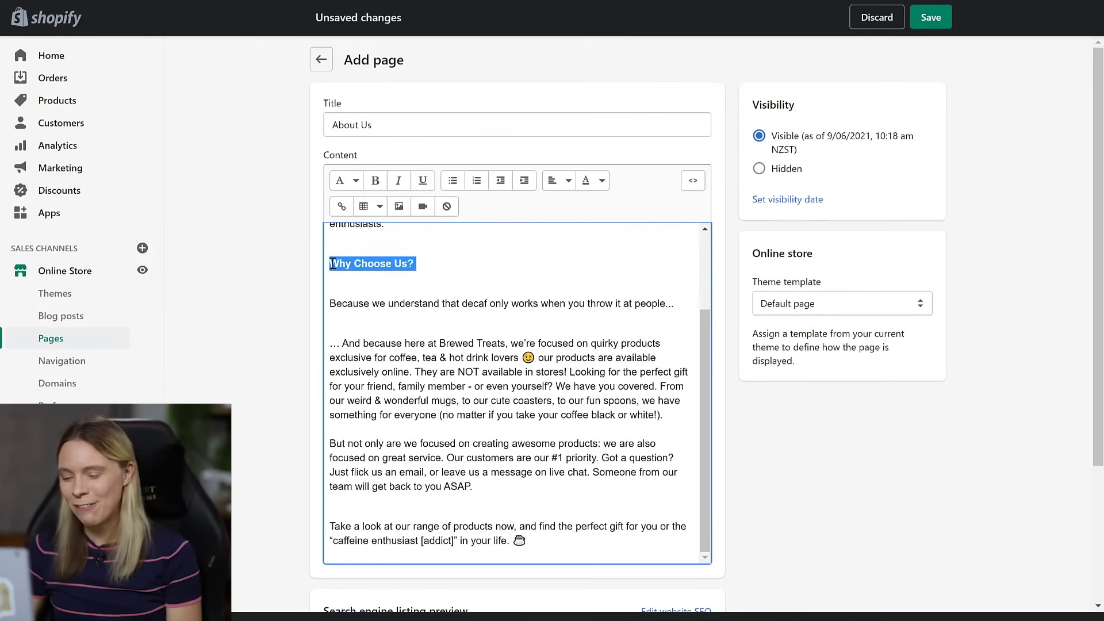
click(339, 279)
- Delete the extra blank lines between paragraphs, then save the About Us page and view it
scroll(344, 317, up, 1)
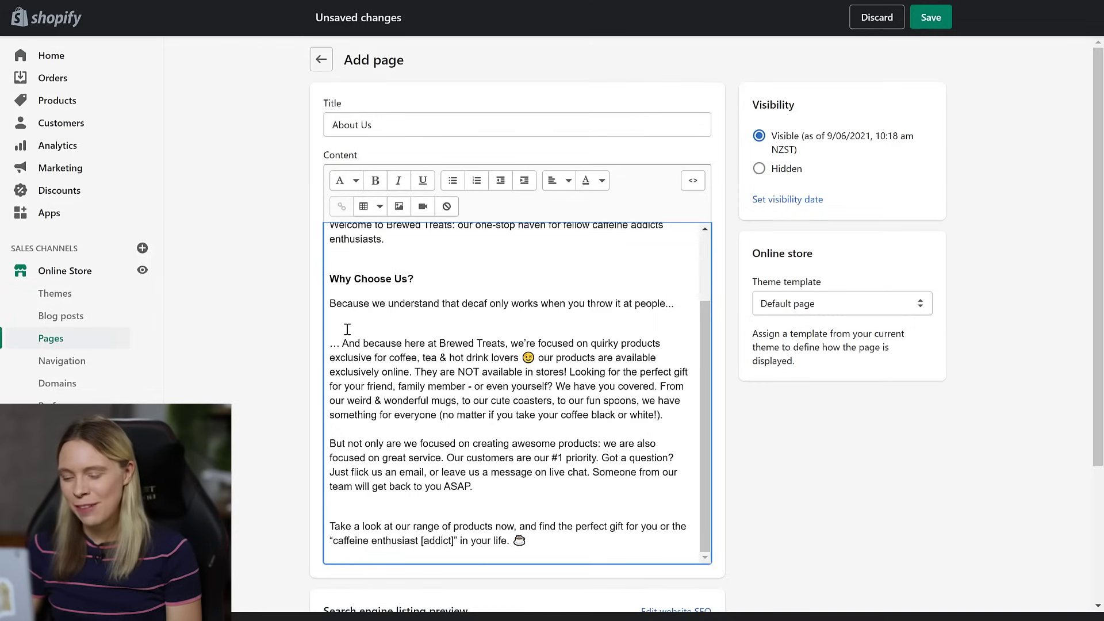
click(347, 329)
key(BackSpace)
key(BackSpace)
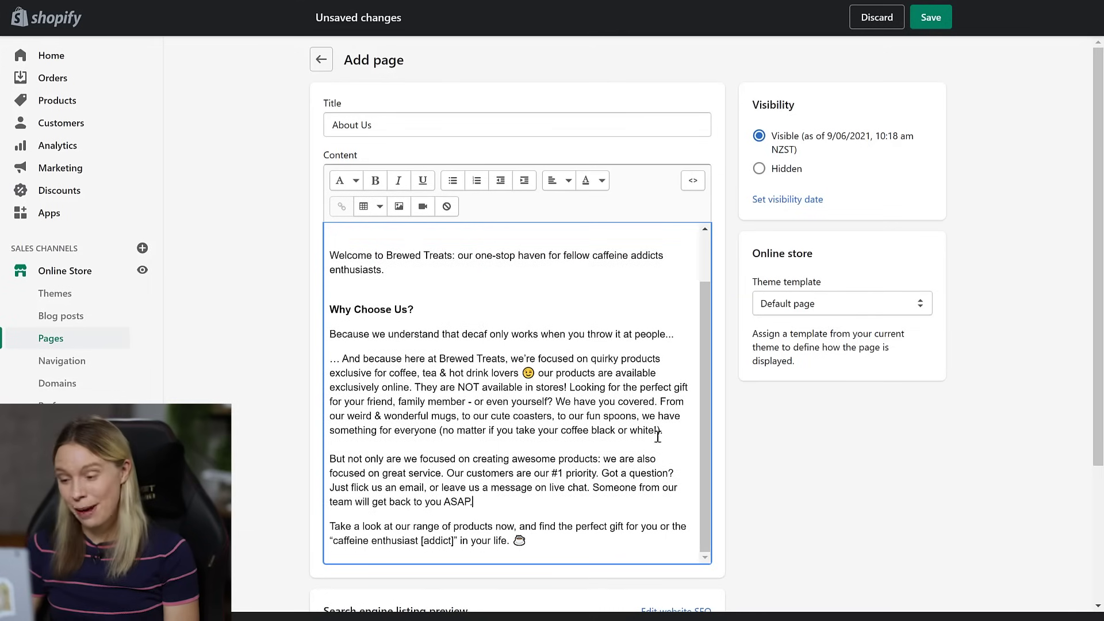
click(358, 288)
key(BackSpace)
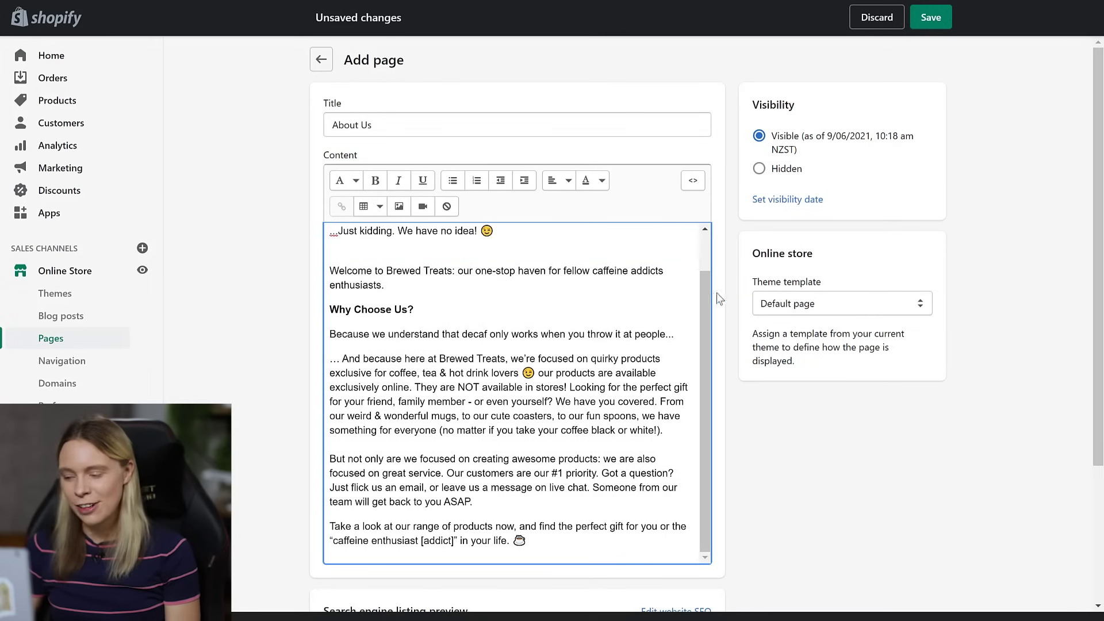
scroll(706, 299, up, 1)
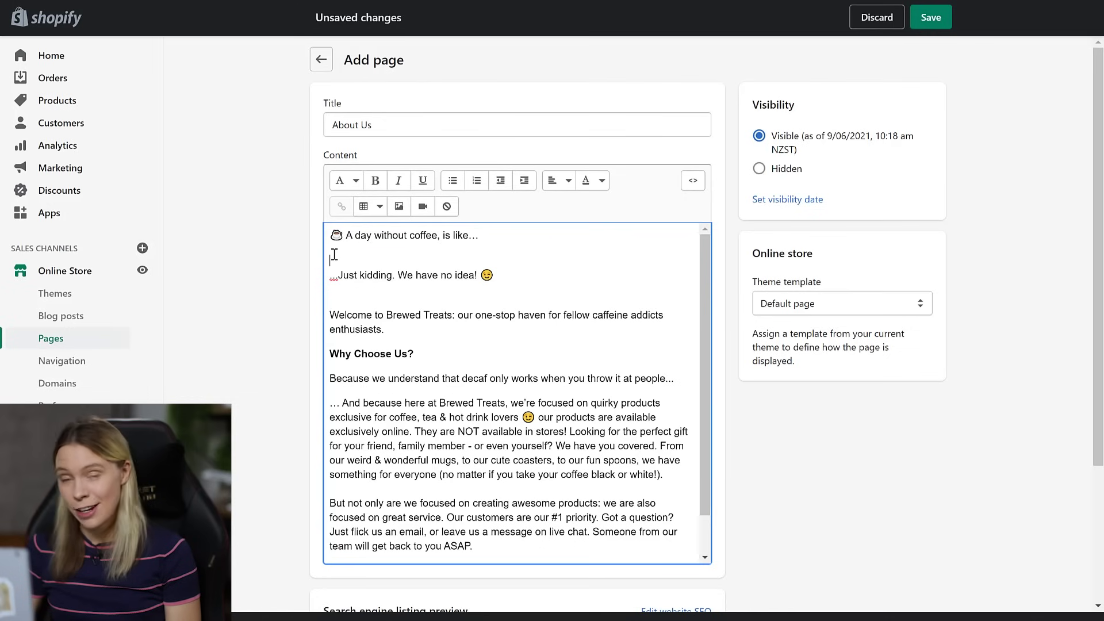
key(BackSpace)
key(BackSpace)
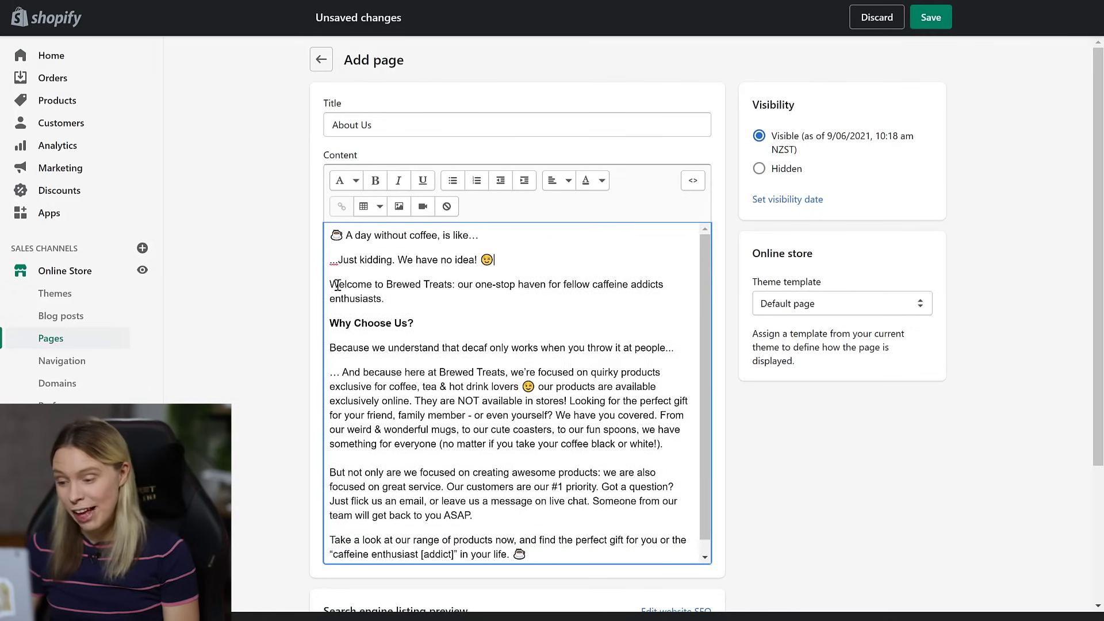
click(273, 290)
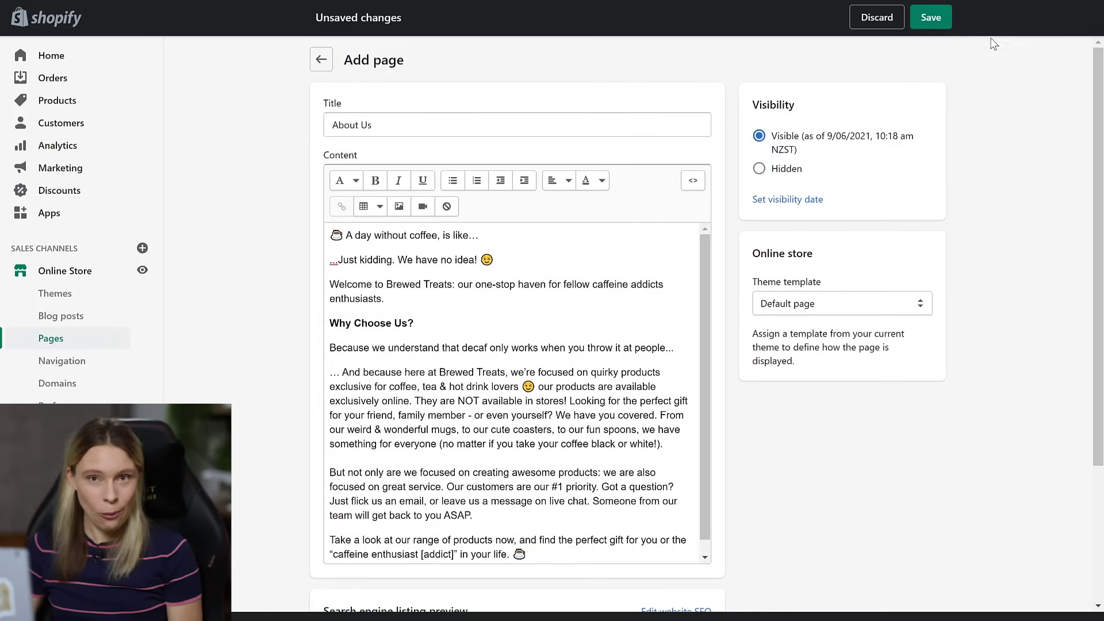
click(926, 10)
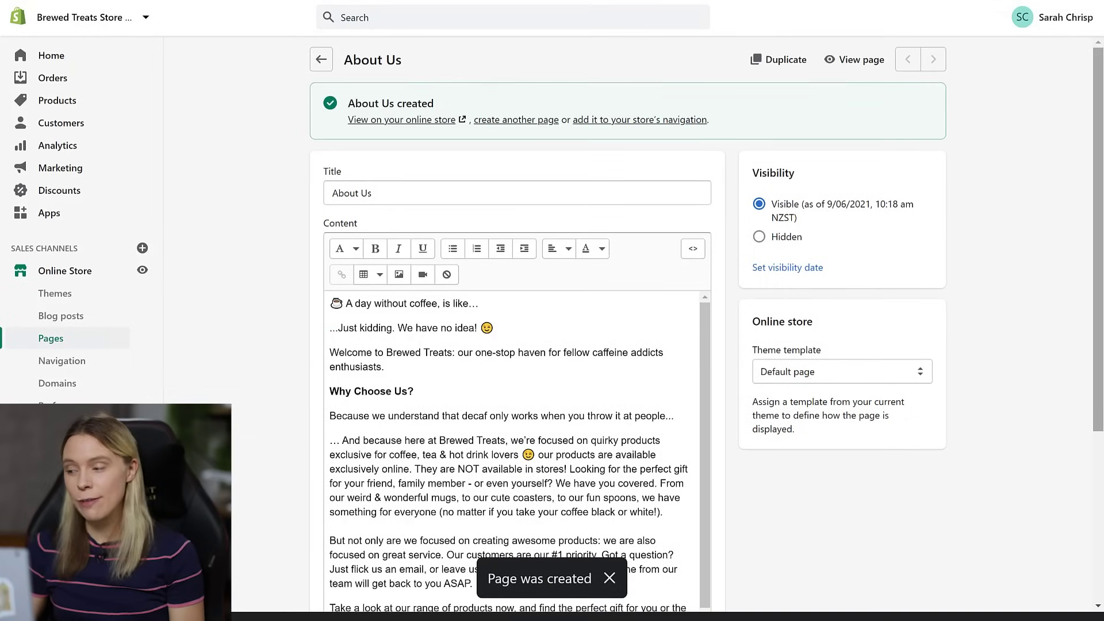
click(879, 62)
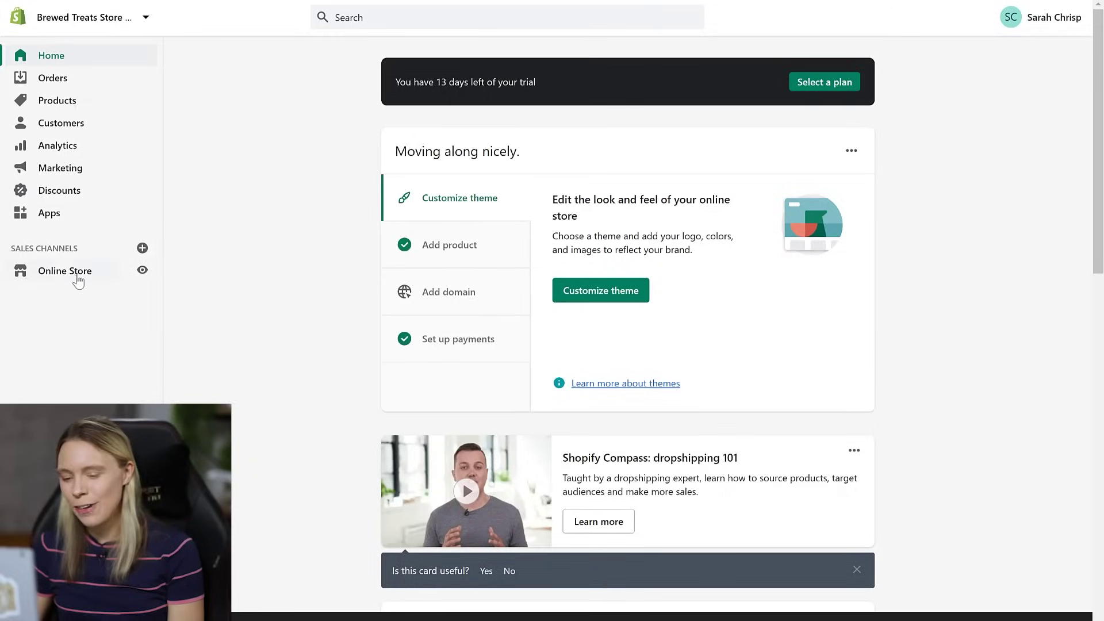
- Add a 'Contact Us' page using the contact theme template, save it, and view it on the storefront
click(79, 279)
click(60, 345)
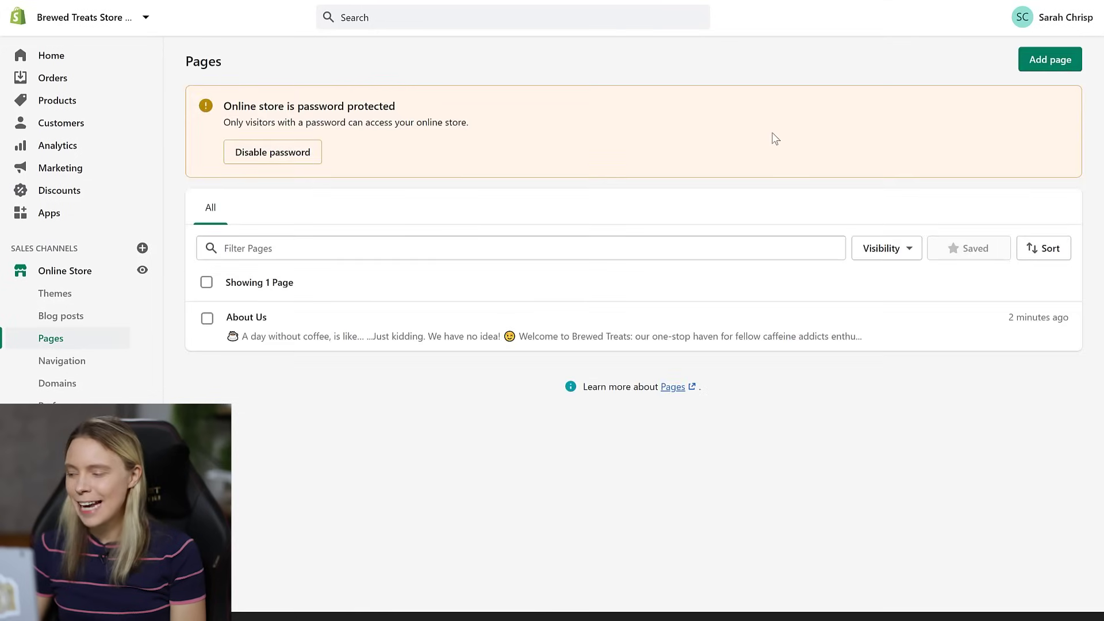
click(1047, 68)
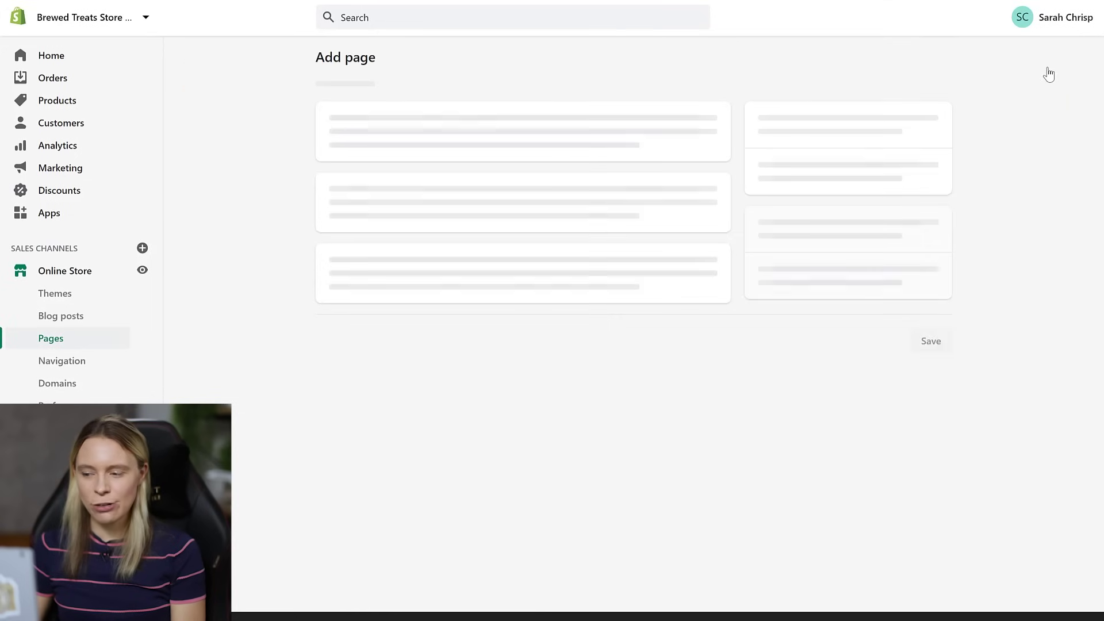
click(476, 132)
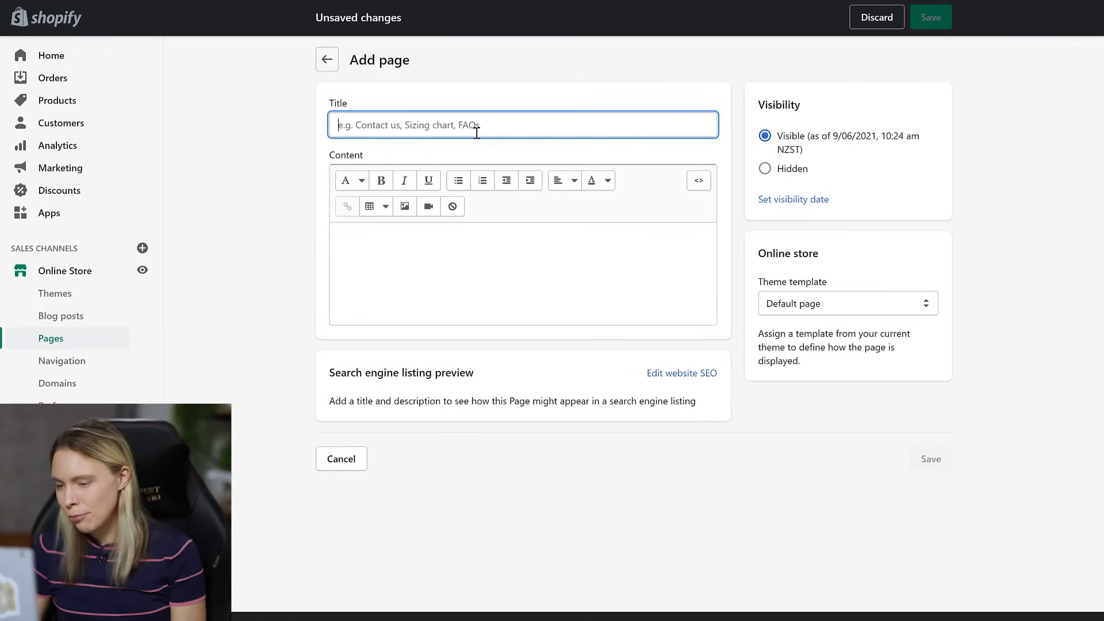
text(Contact Us)
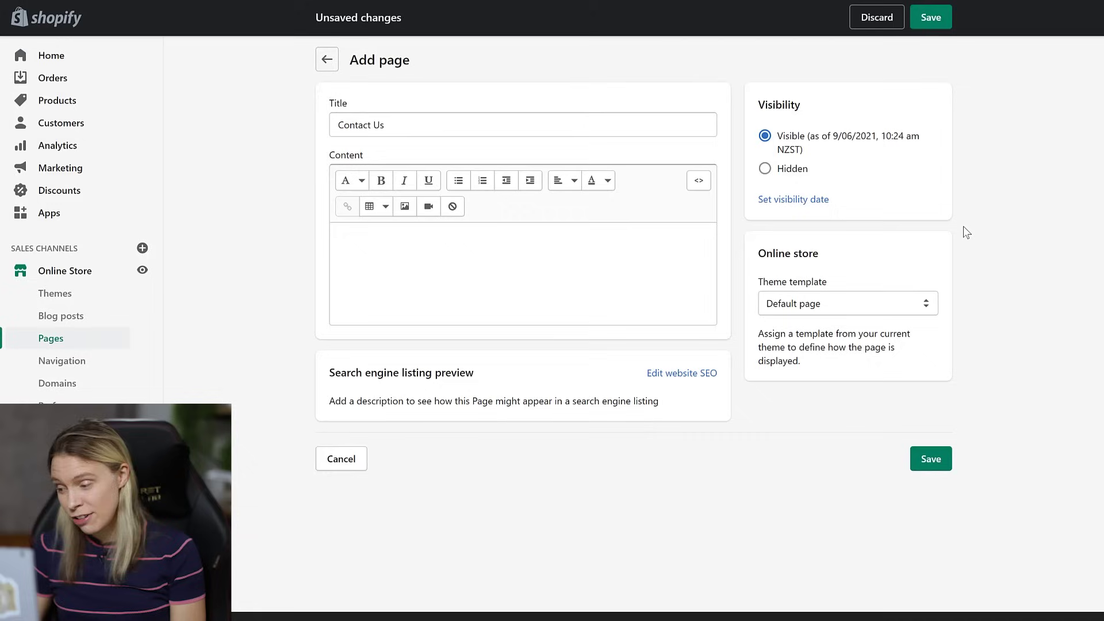
click(865, 306)
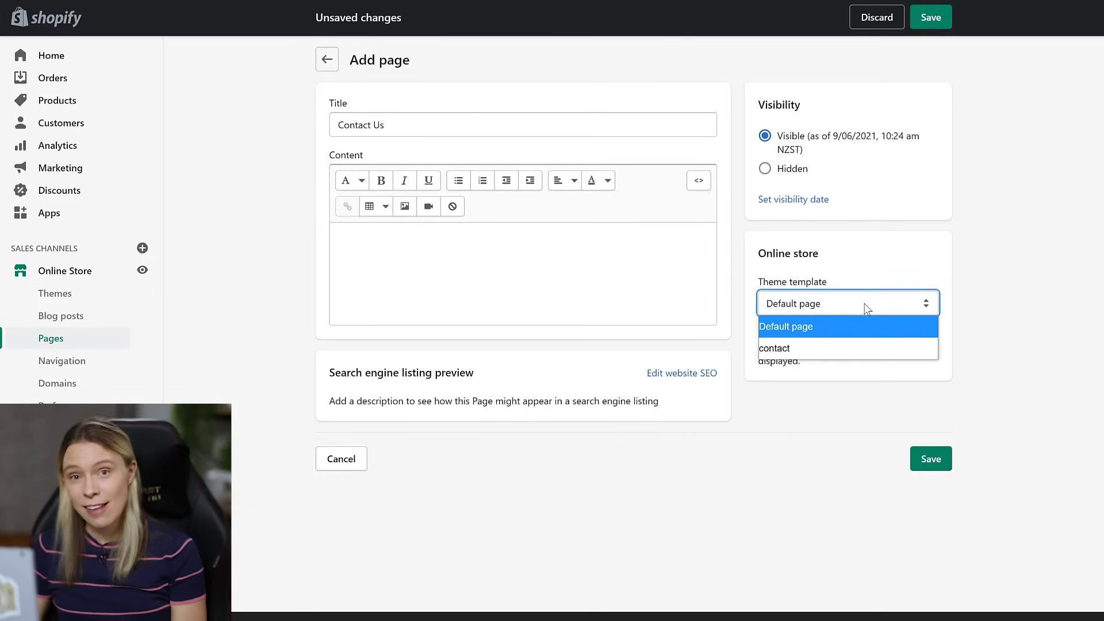
click(815, 348)
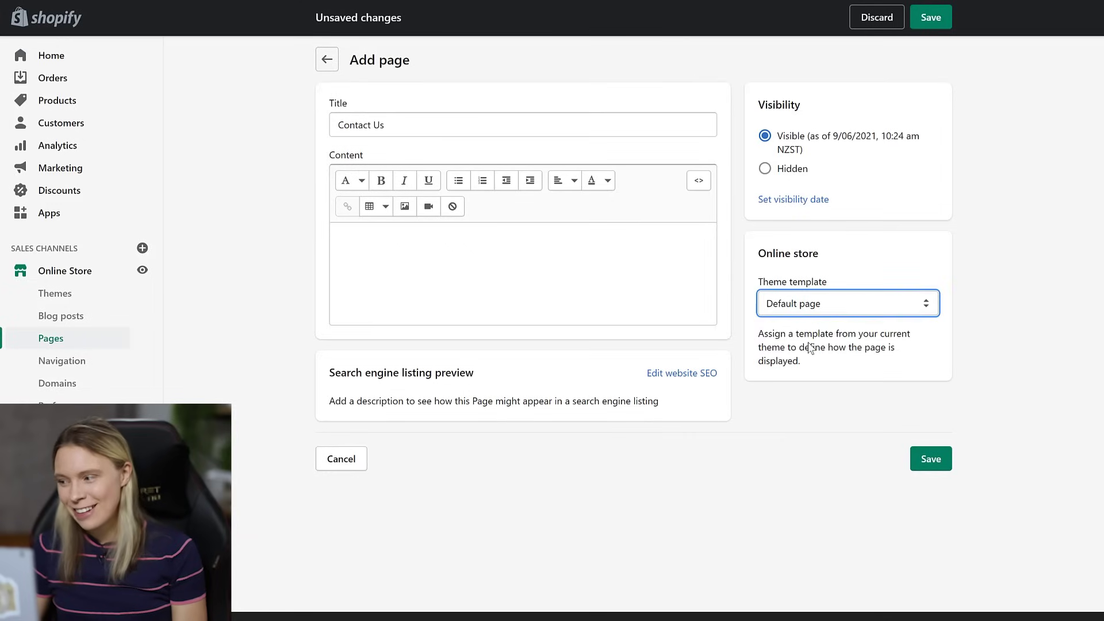
click(920, 459)
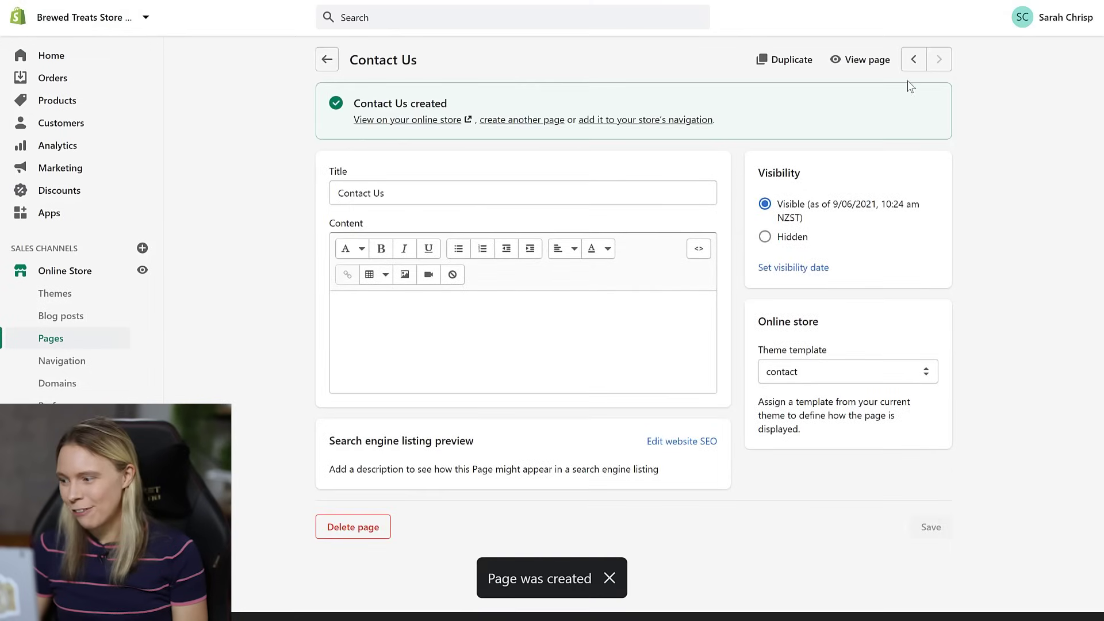
click(881, 69)
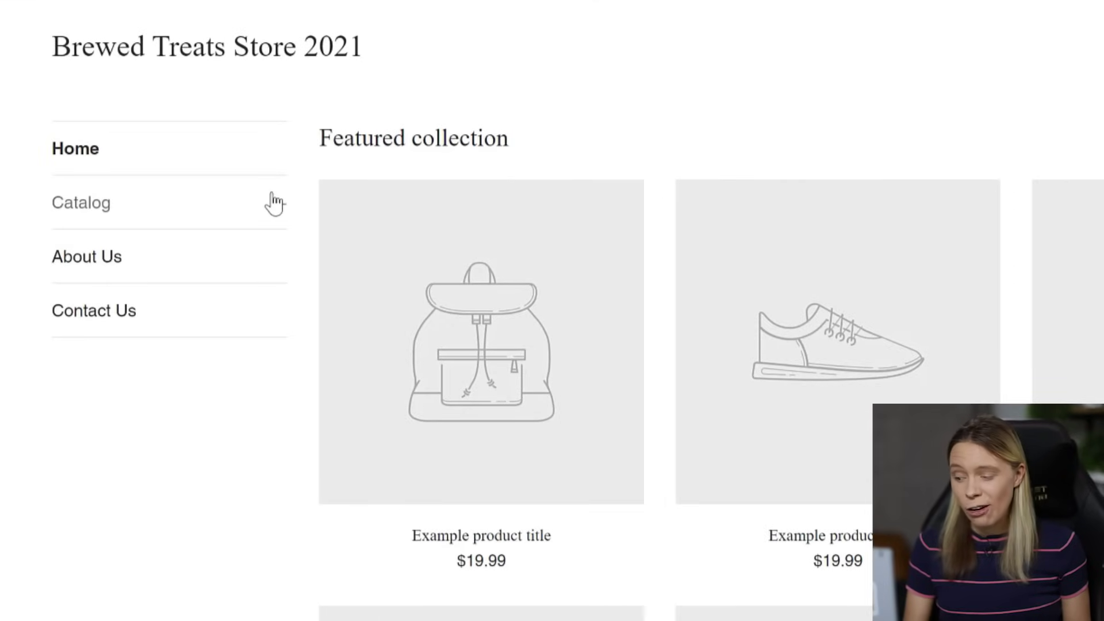
- Expand Catalog in the storefront menu to reveal its collections
click(272, 202)
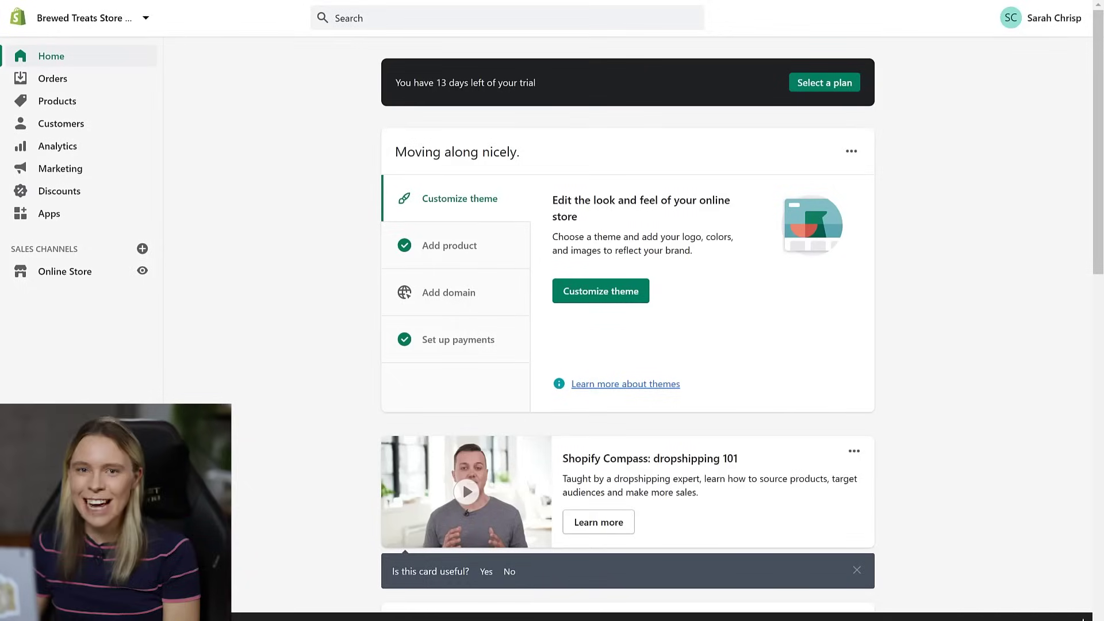
- In the Main menu, add Coffee Mugs linked to its collection and nest it under Catalog
click(104, 271)
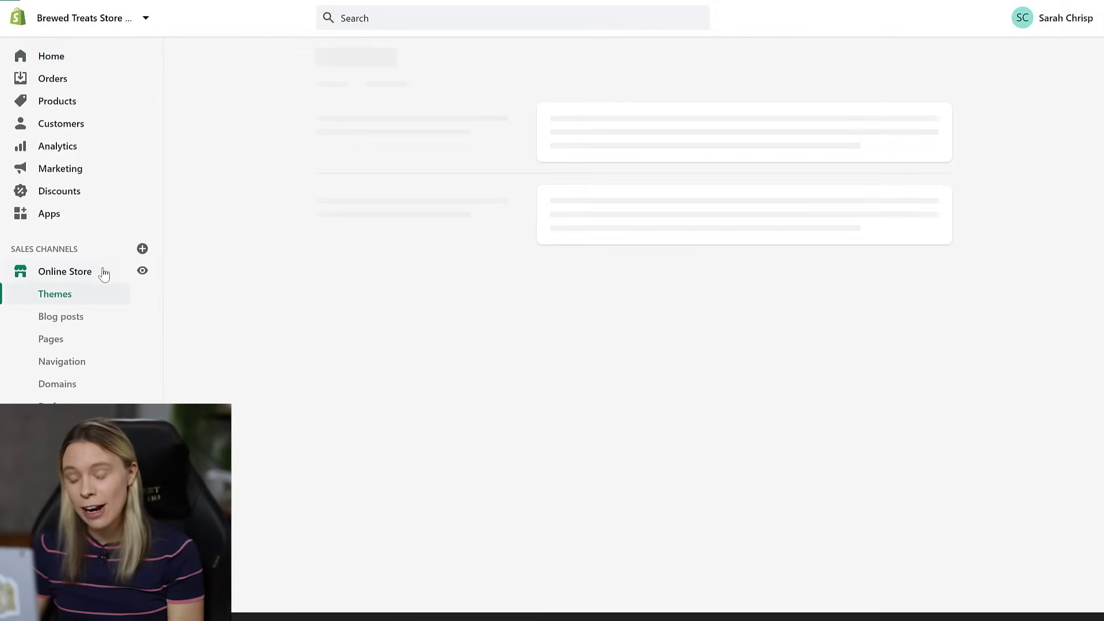
click(71, 363)
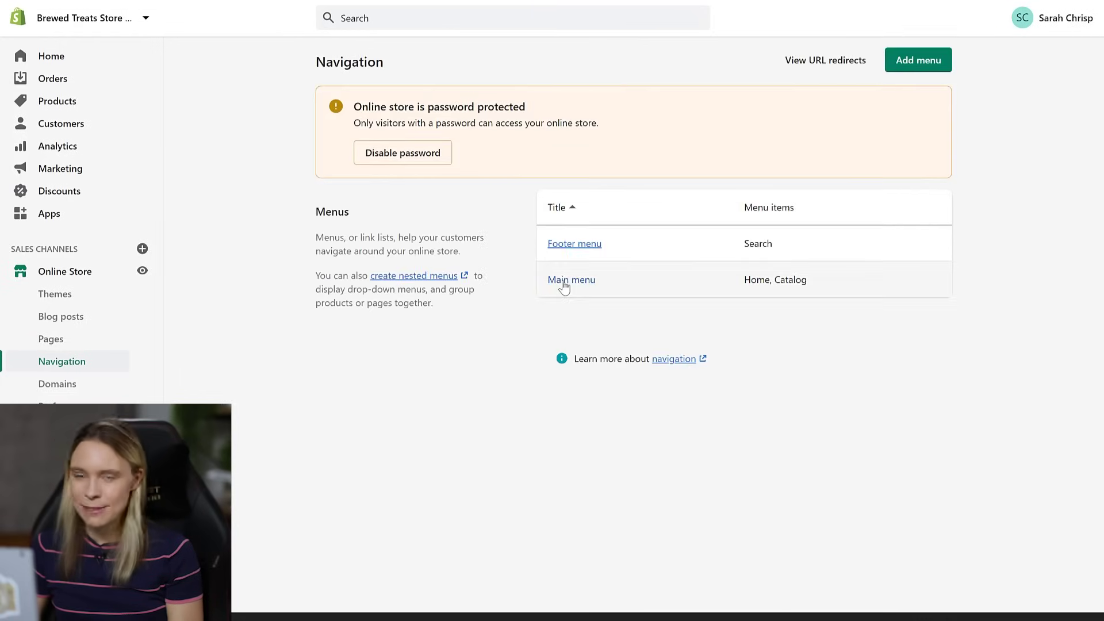
click(563, 282)
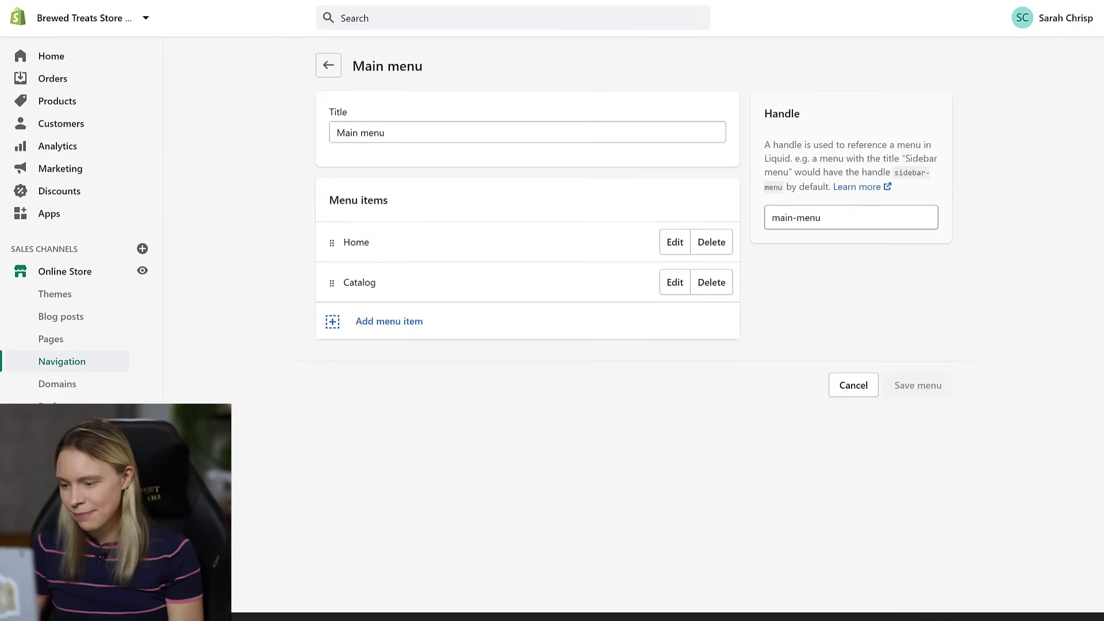
click(390, 323)
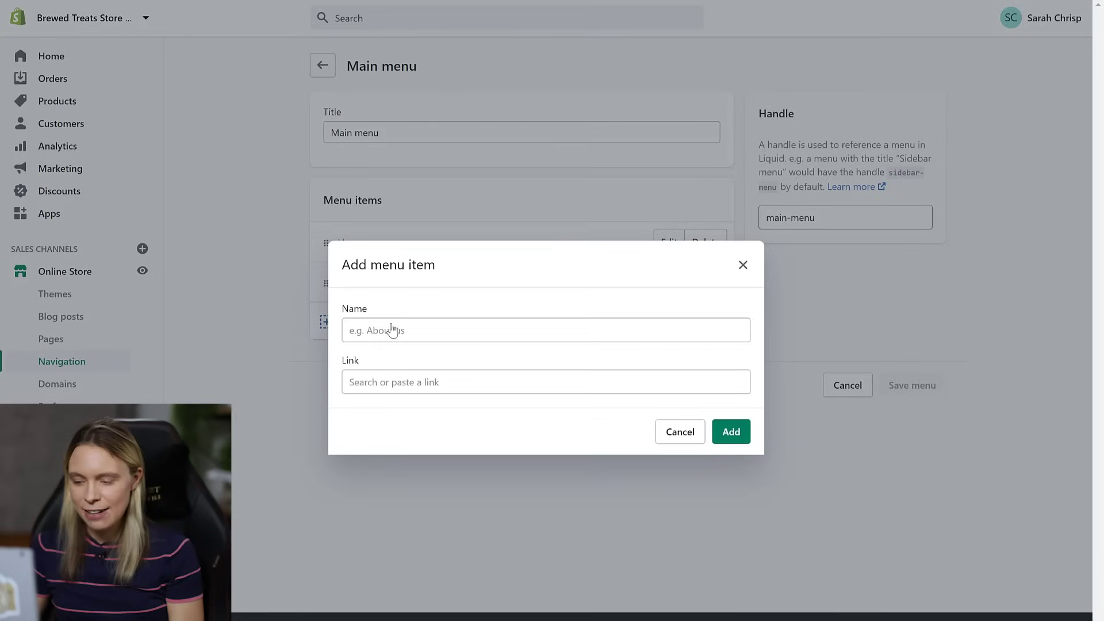
click(380, 333)
text(Coff)
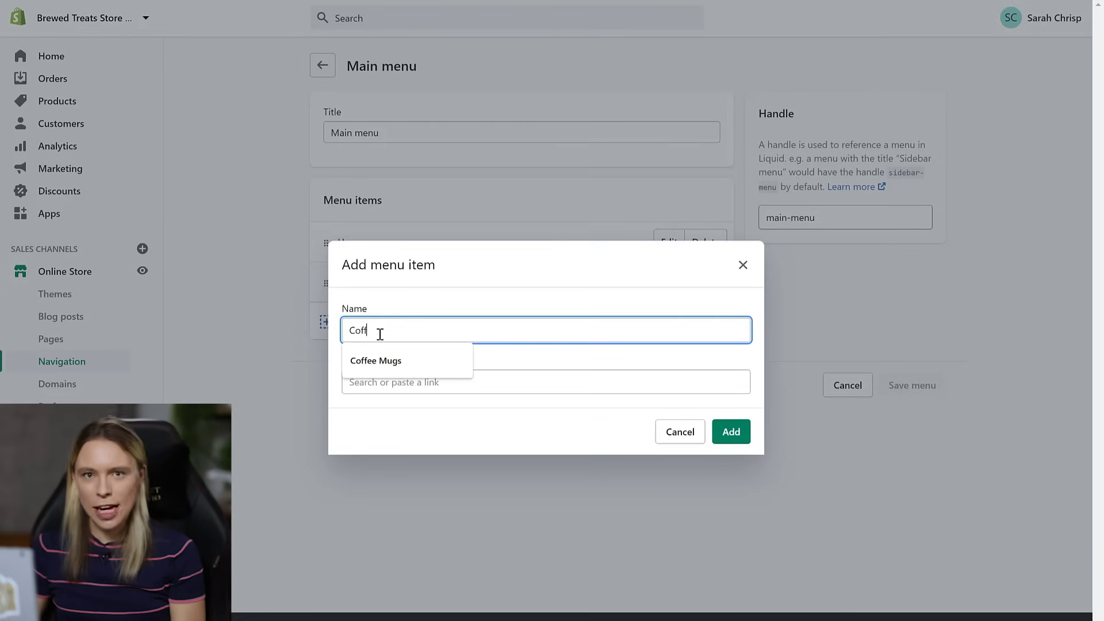
text(ee Mugs)
click(390, 375)
click(401, 211)
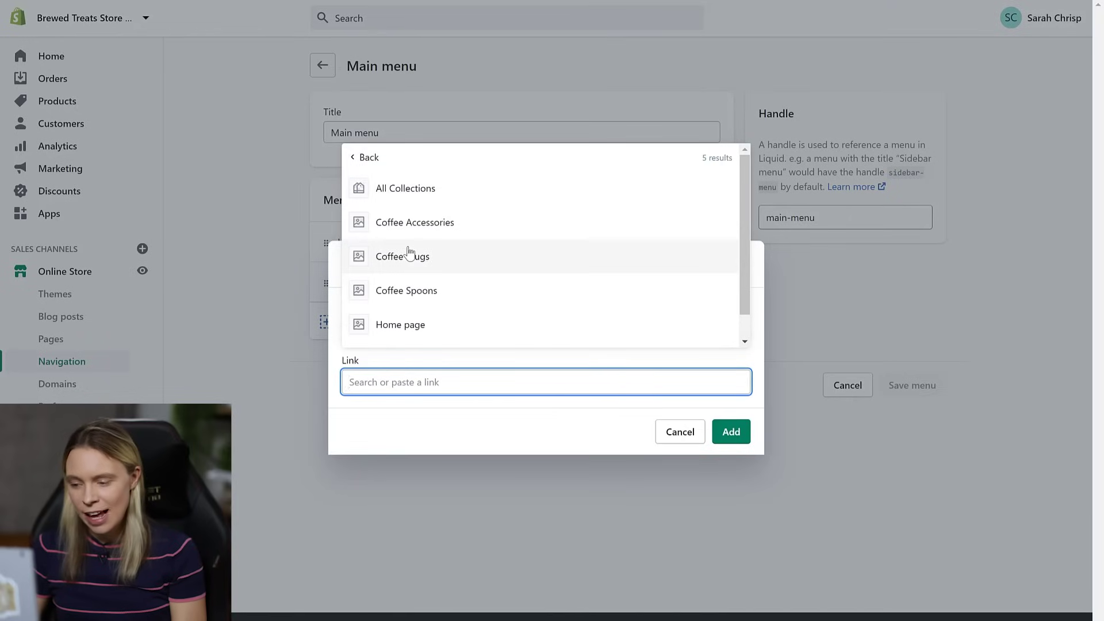
click(410, 254)
click(730, 458)
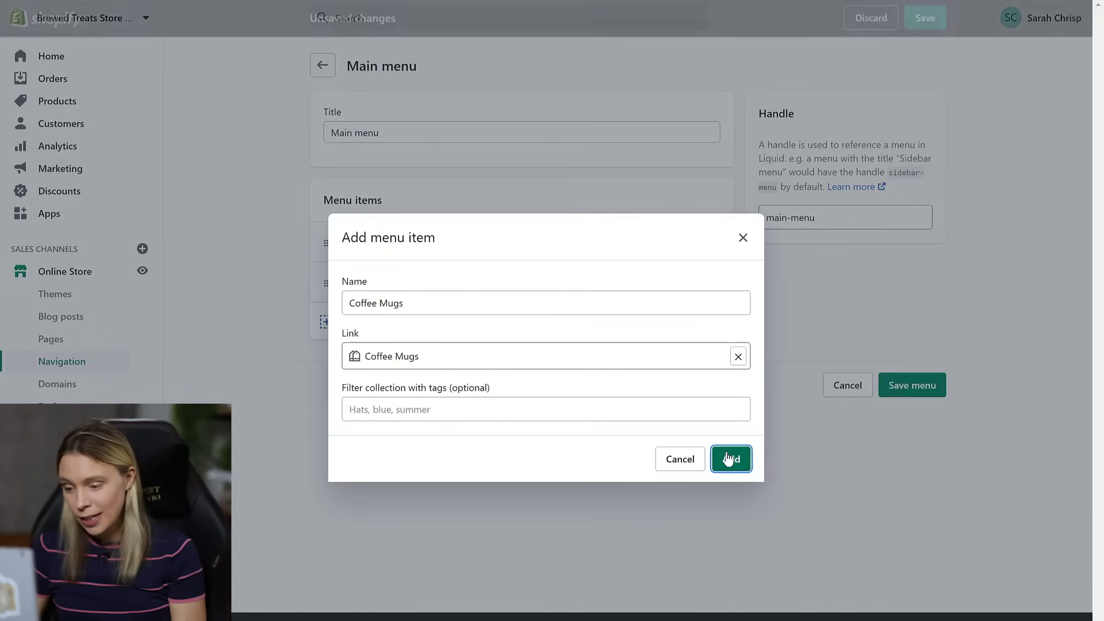
drag(327, 325, 362, 325)
drag(363, 325, 363, 322)
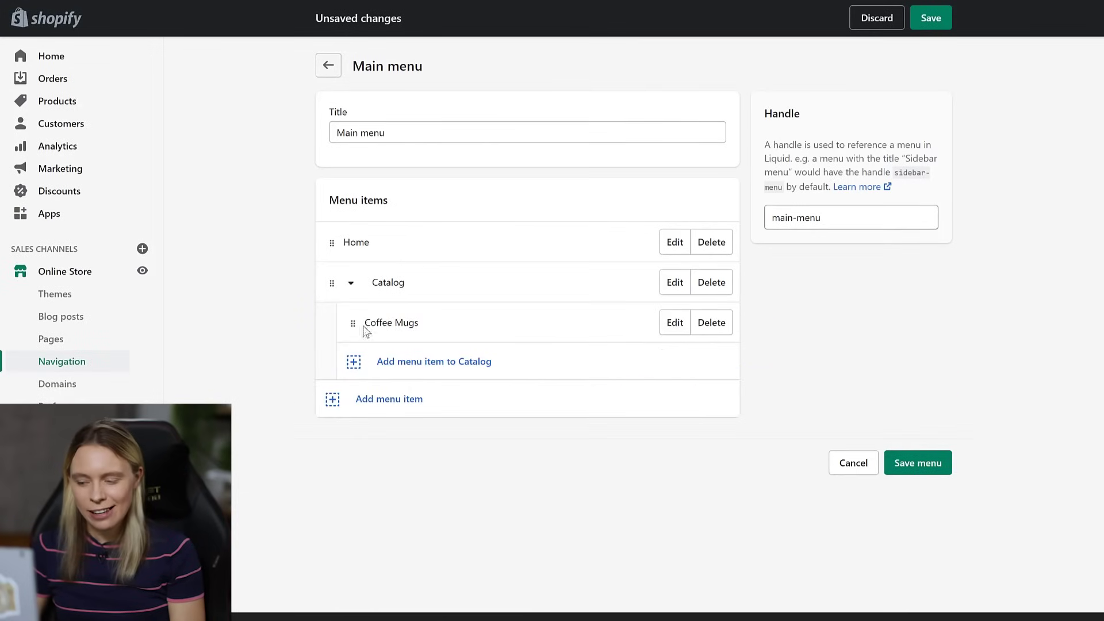
- Add Coffee Spoons under Catalog, linked to the Coffee Spoons collection
click(384, 372)
click(378, 325)
text(Coffee Spoons)
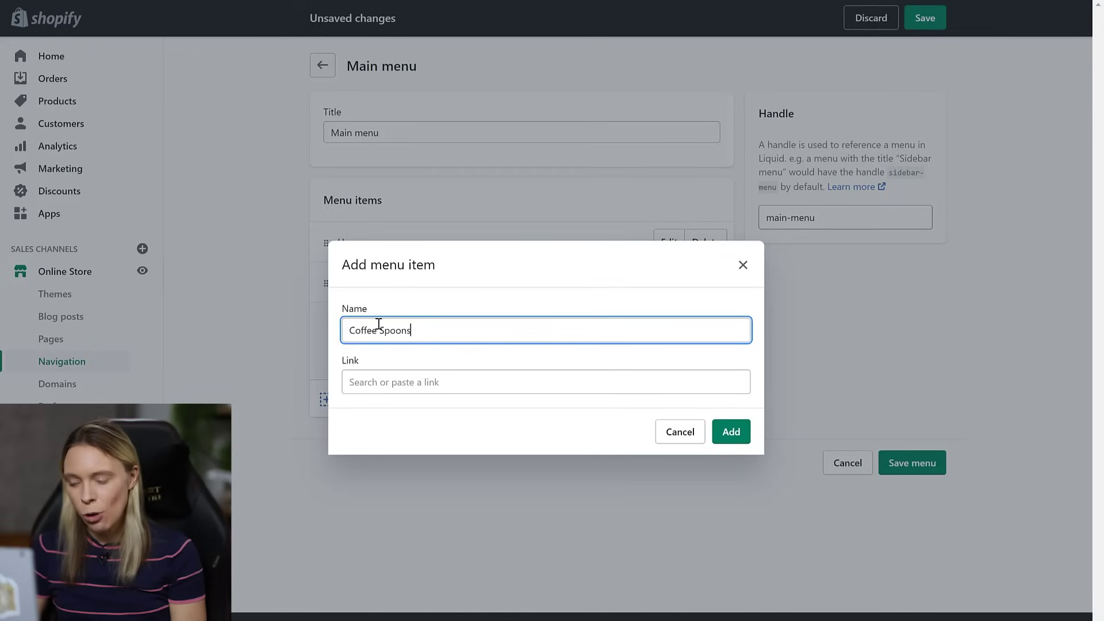
click(376, 379)
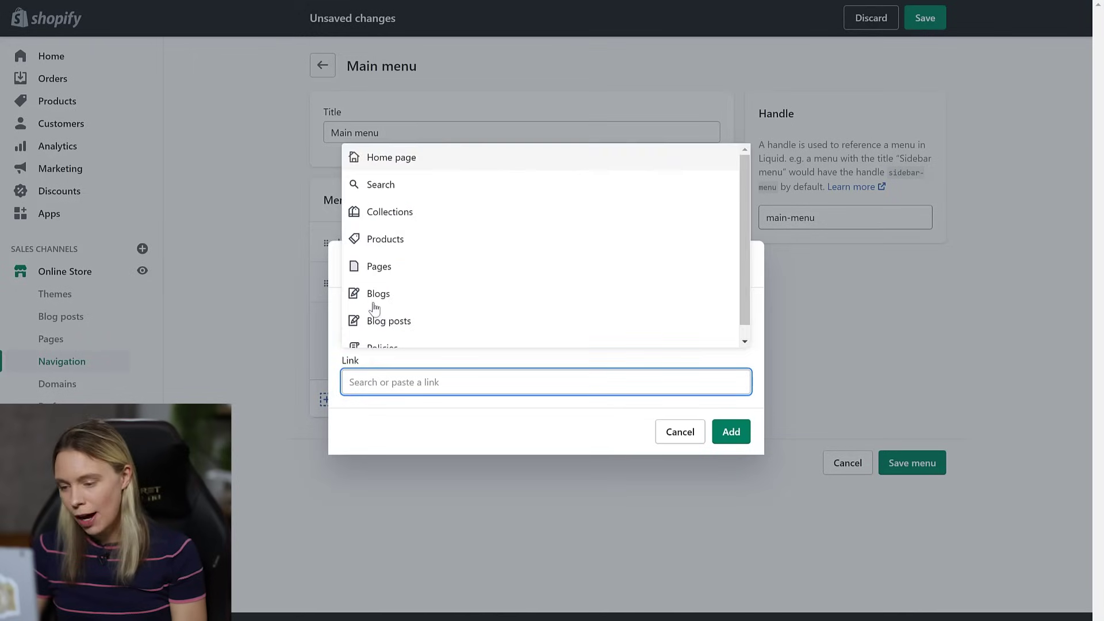
click(386, 212)
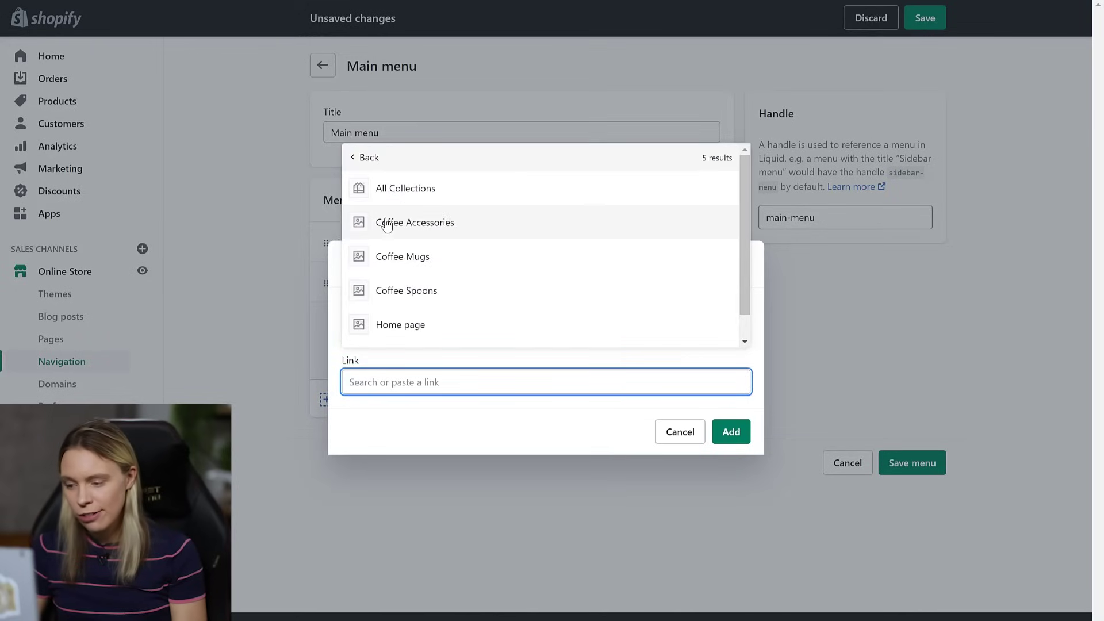
click(387, 290)
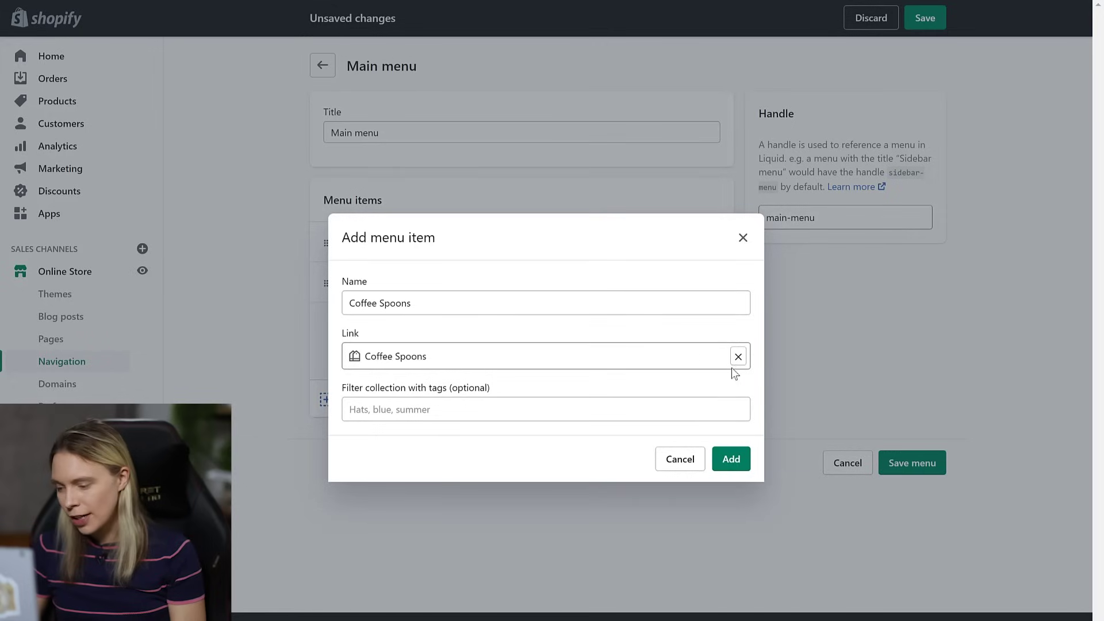
click(731, 465)
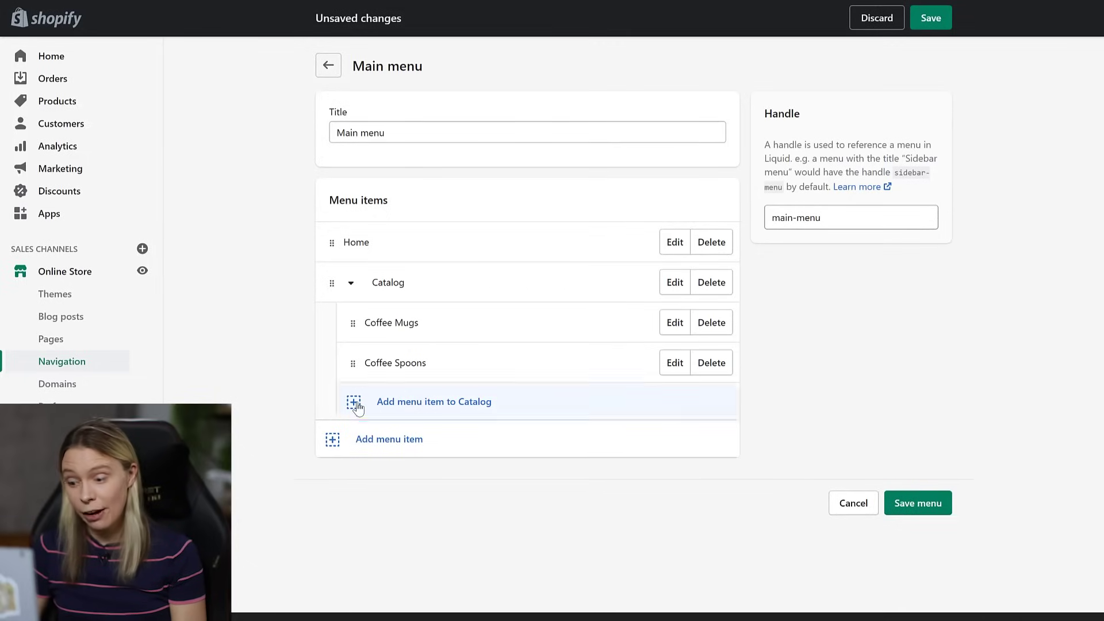
- Add Coffee Accessories under Catalog, linked to the Coffee Accessories collection
click(355, 404)
click(374, 330)
text(C)
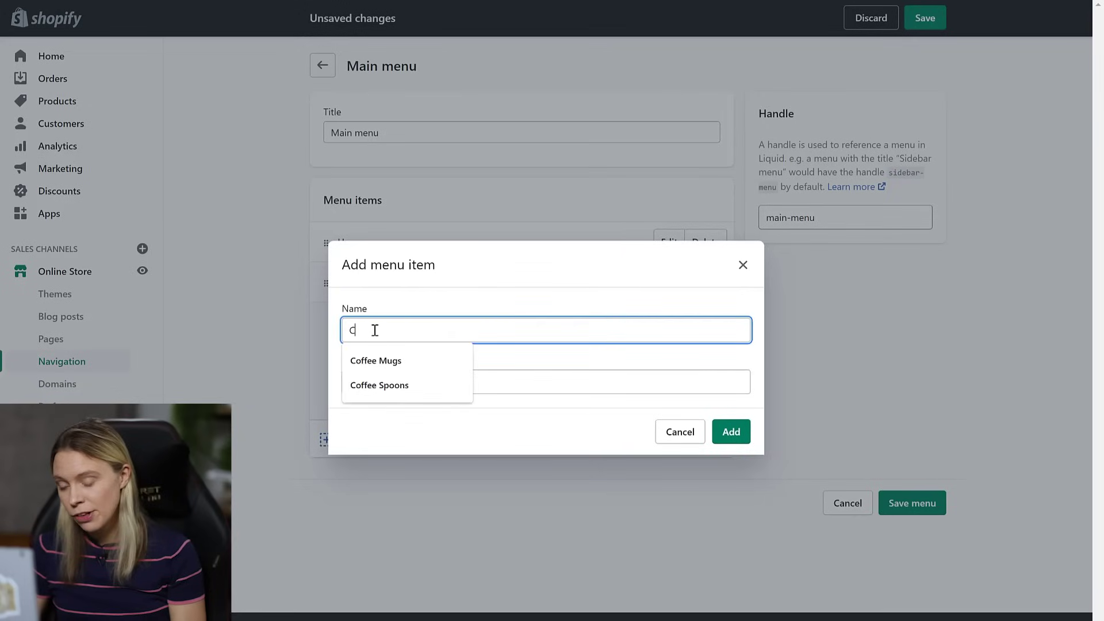
text(offee Accessories)
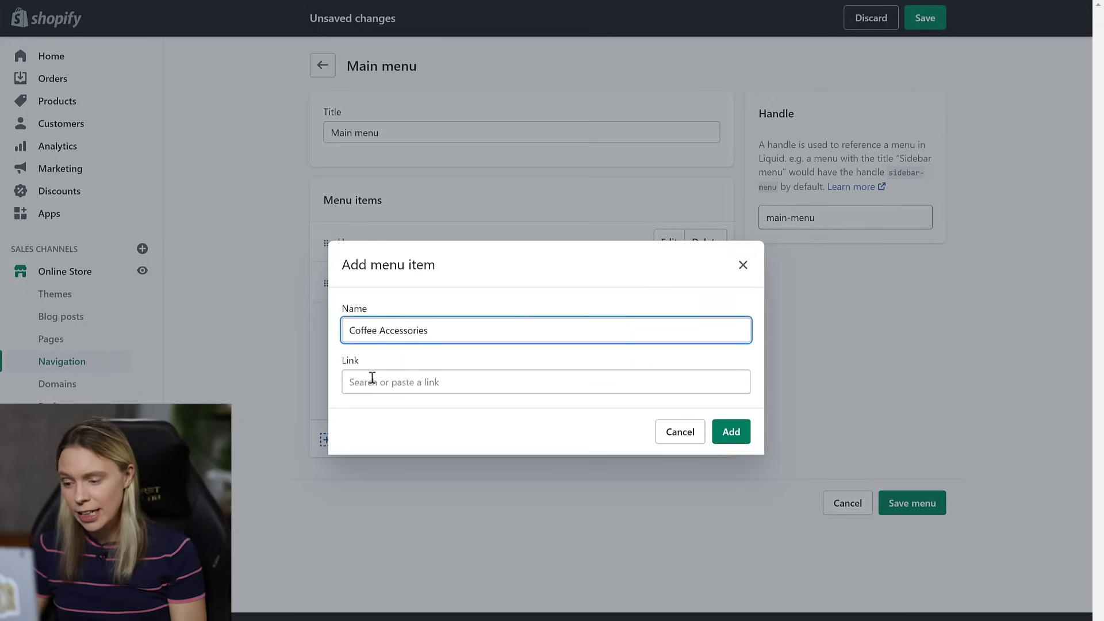
click(372, 379)
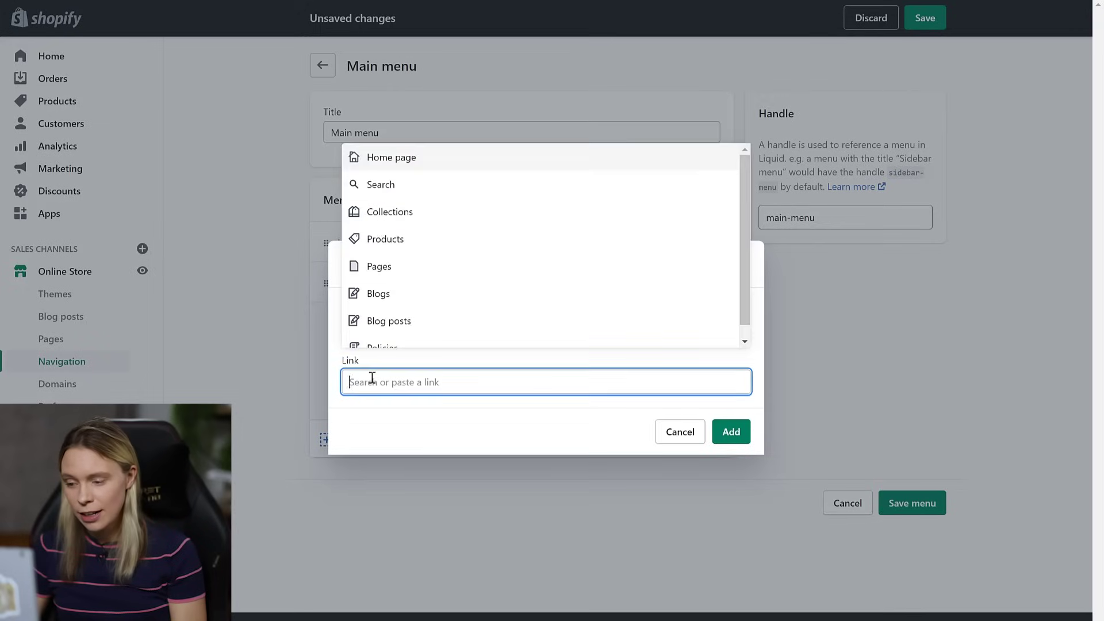
click(387, 209)
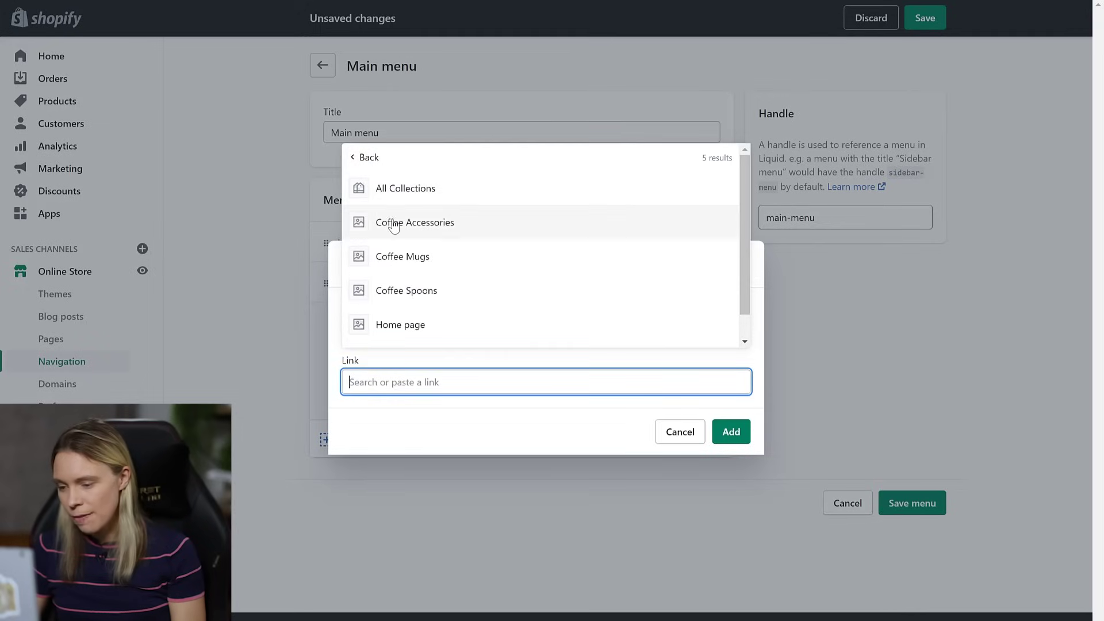
click(391, 221)
click(726, 460)
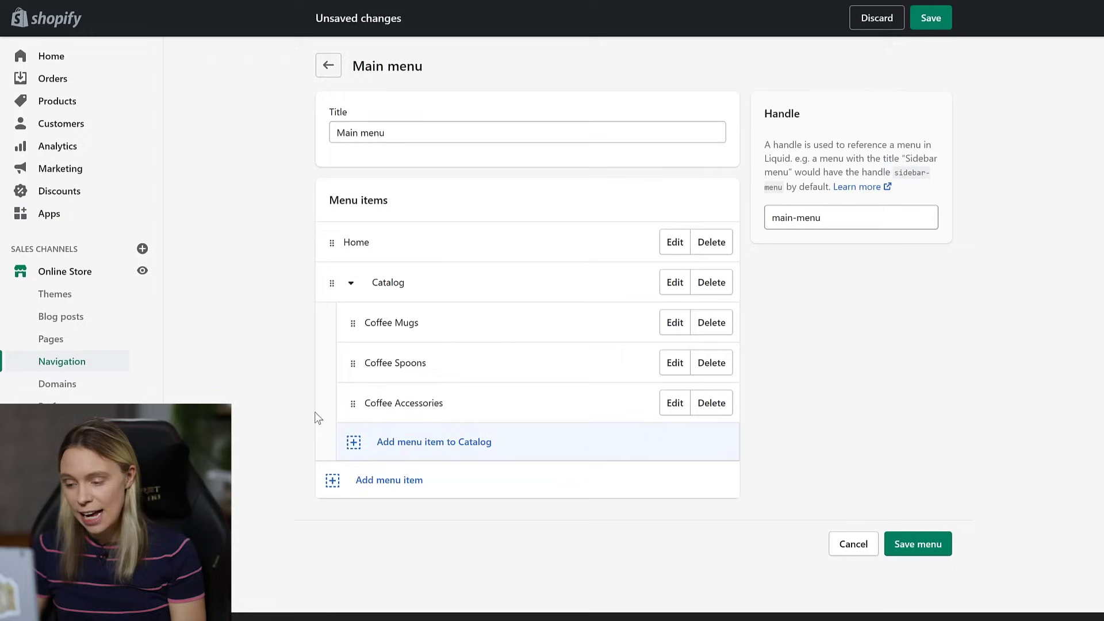
- Add Tea Infusers under Catalog, linked to the Tea Infusers collection
click(349, 453)
click(384, 328)
text(Tea Infusers)
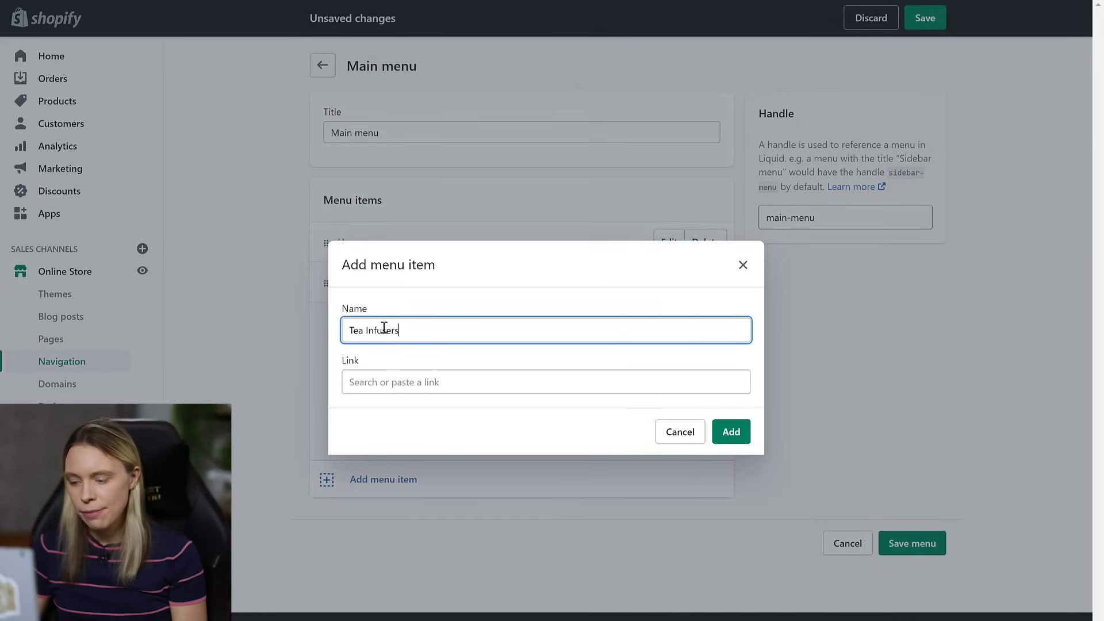
click(405, 385)
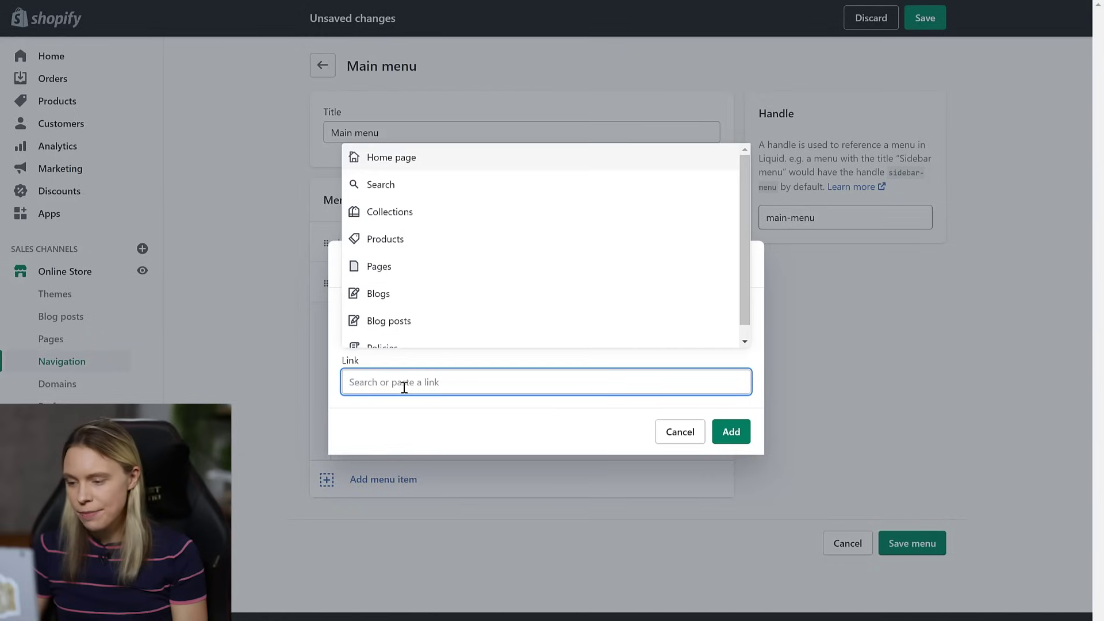
click(390, 214)
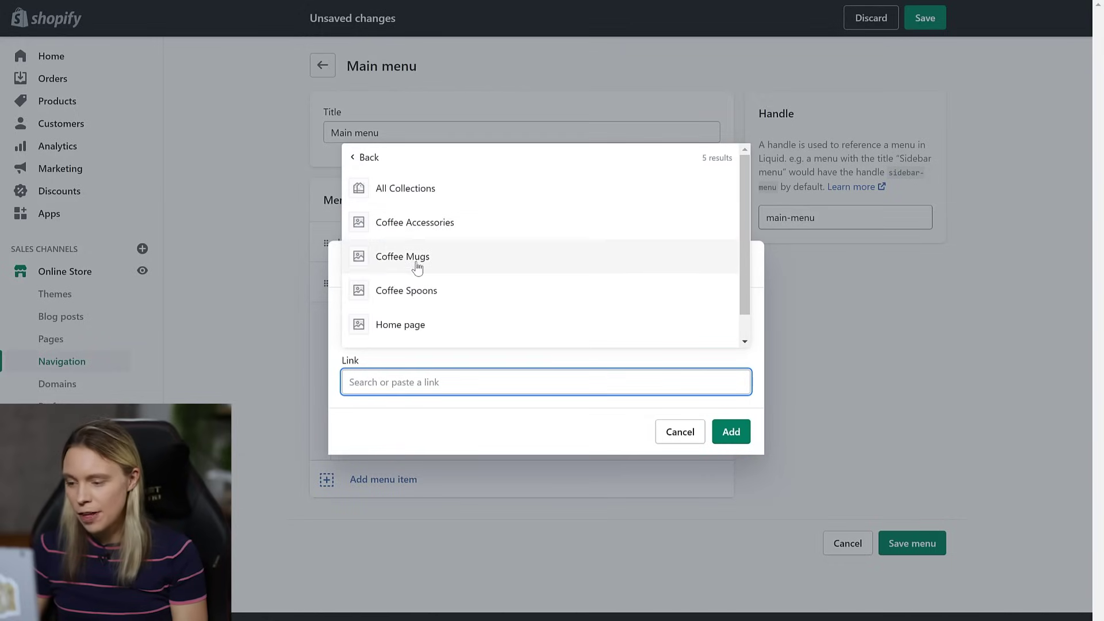
drag(744, 239, 743, 277)
click(507, 327)
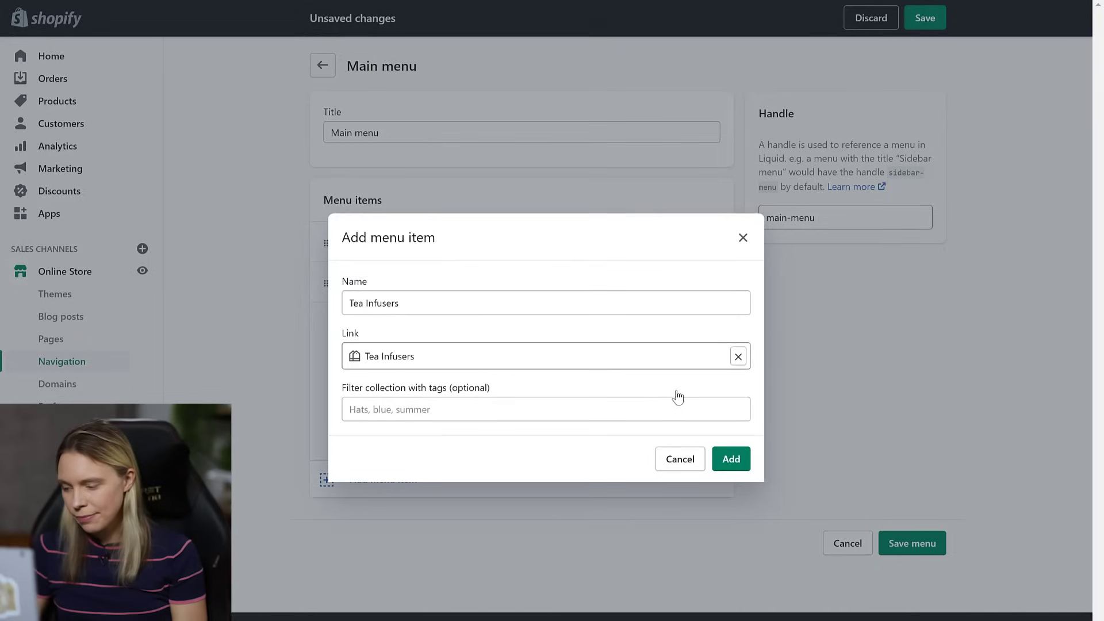
click(727, 460)
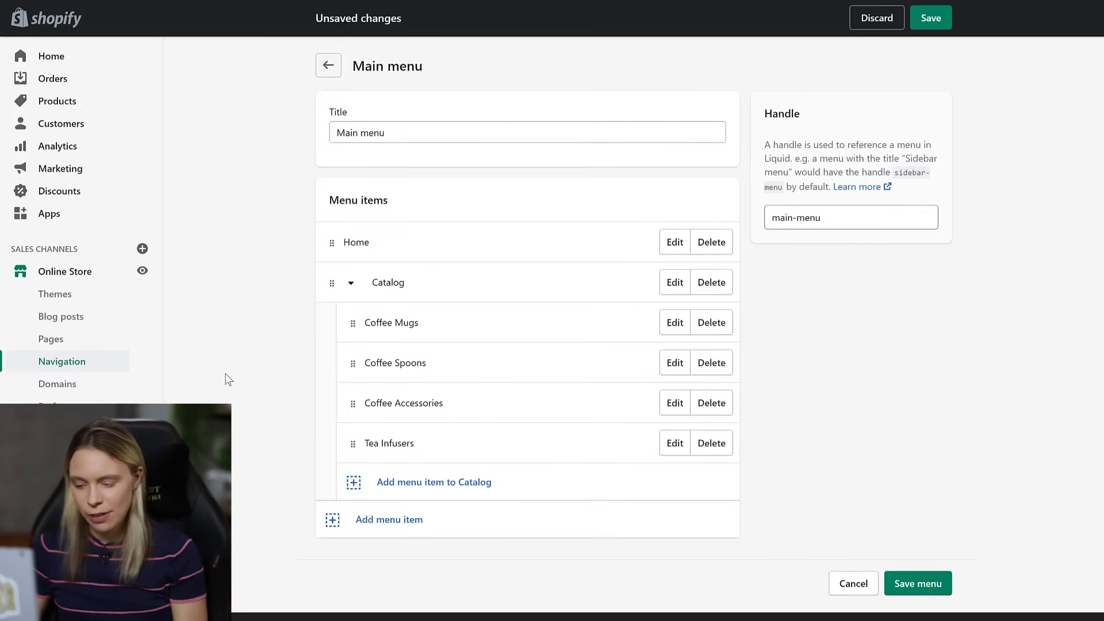
- Add a top-level About Us menu item linked to the About Us page
click(333, 522)
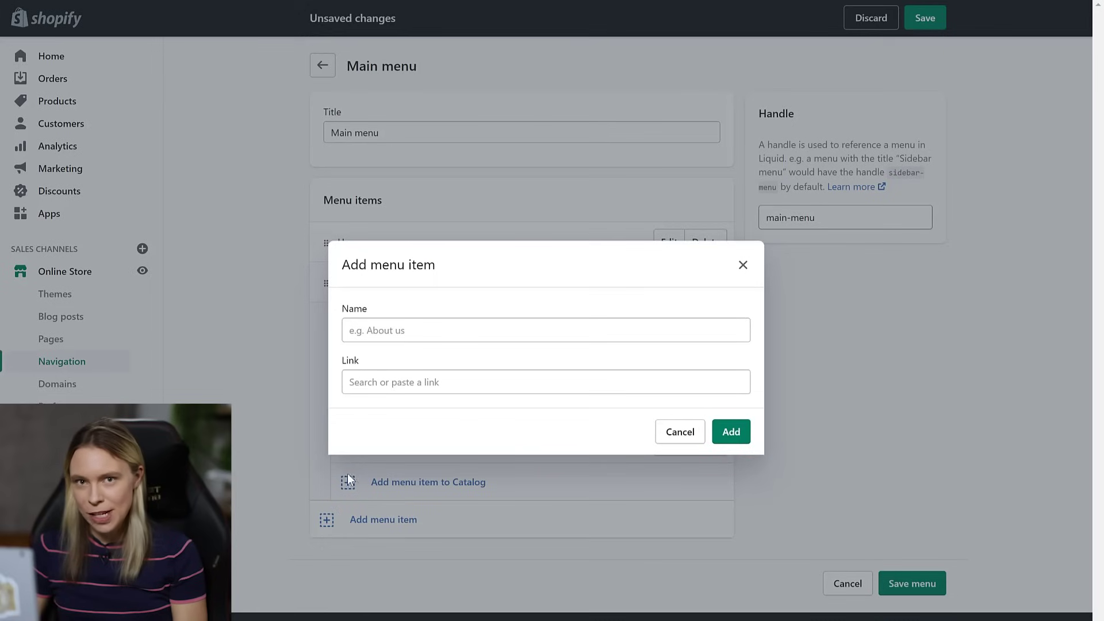
click(388, 324)
text(About Us)
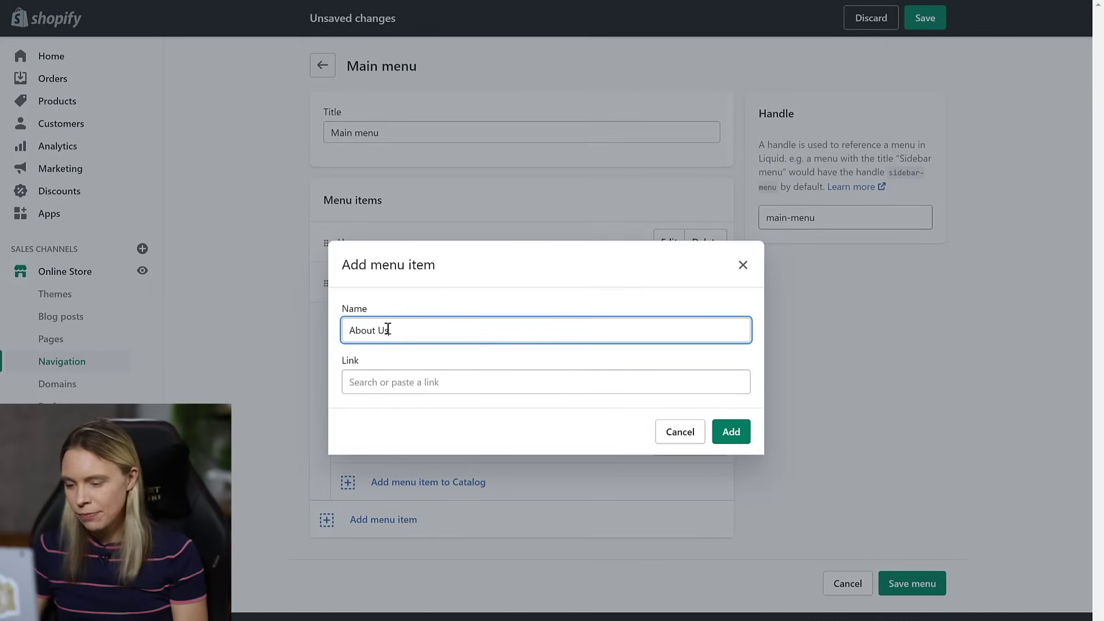
click(382, 387)
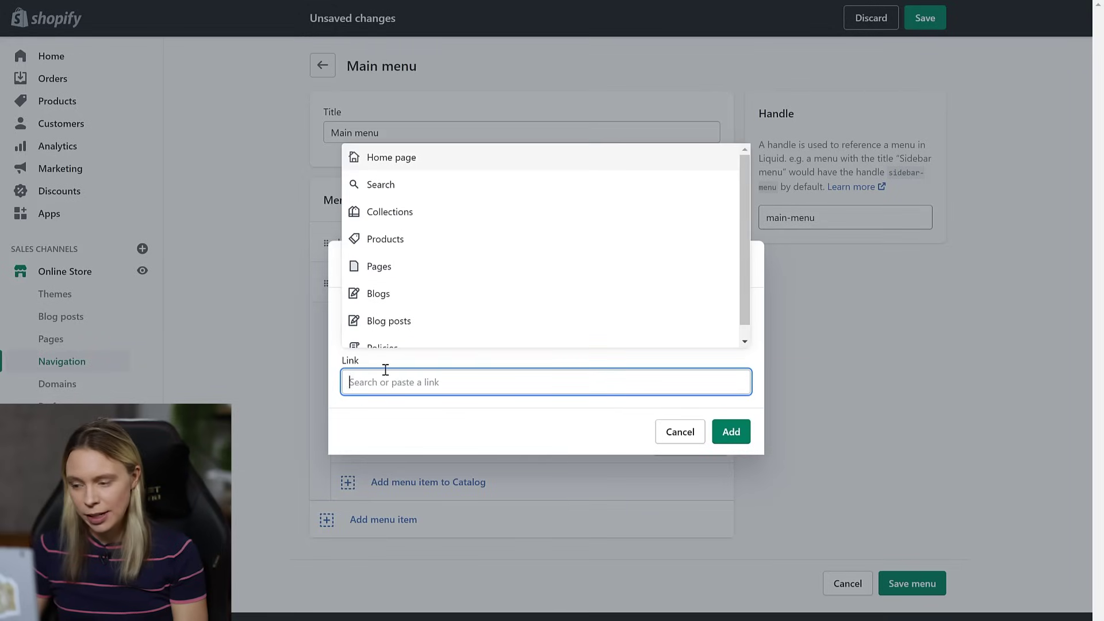
click(382, 269)
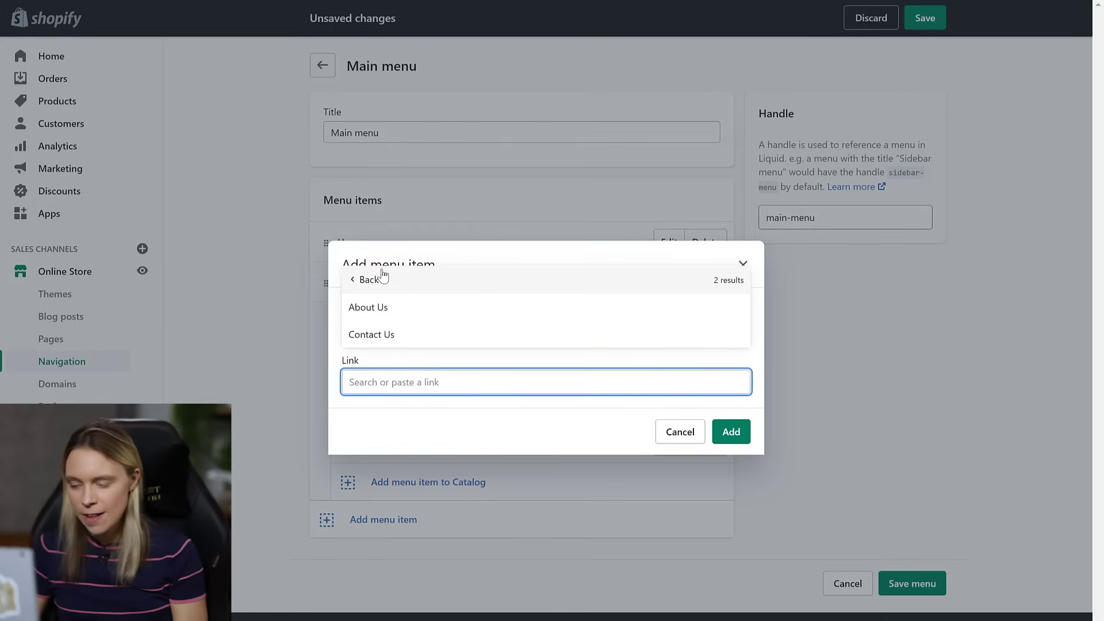
click(379, 308)
click(728, 434)
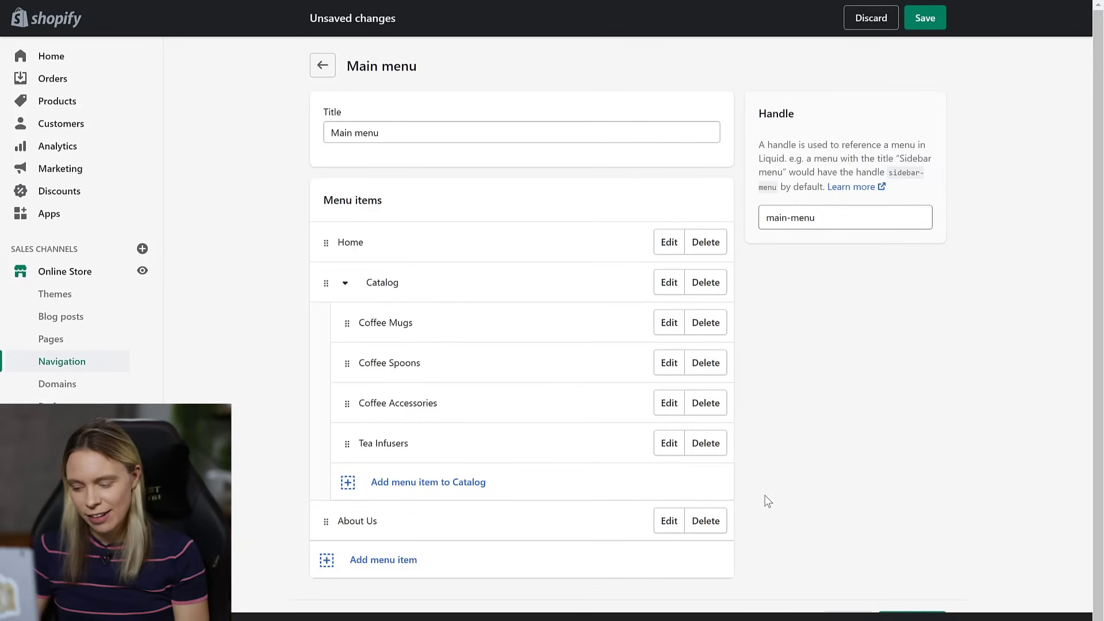
- Add a top-level Contact Us menu item linked to the Contact Us page
click(355, 559)
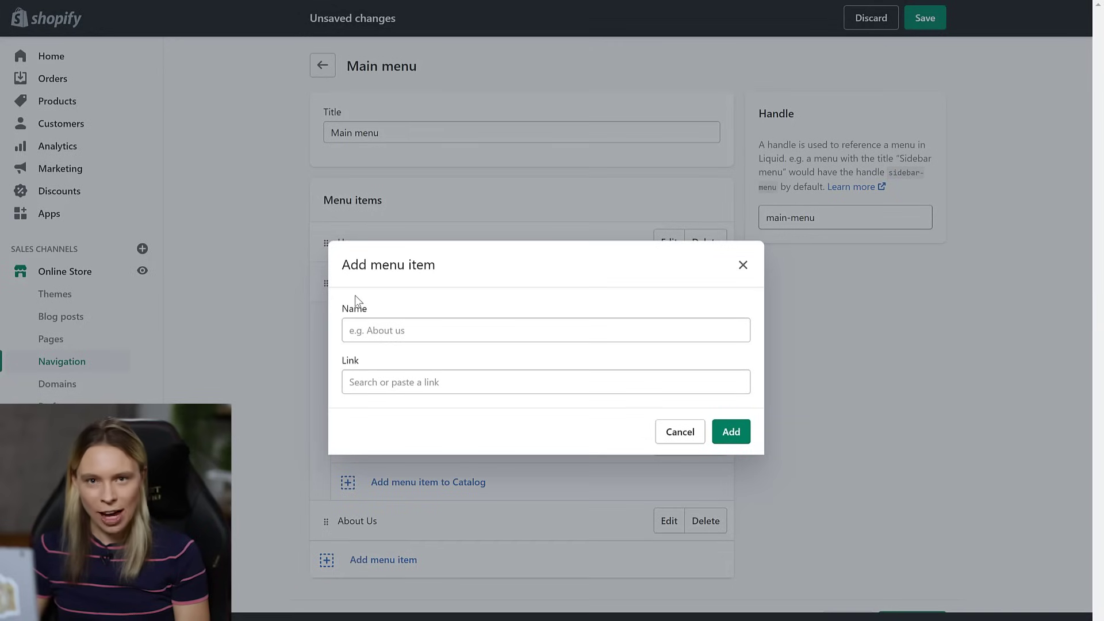
click(369, 332)
text(Conta)
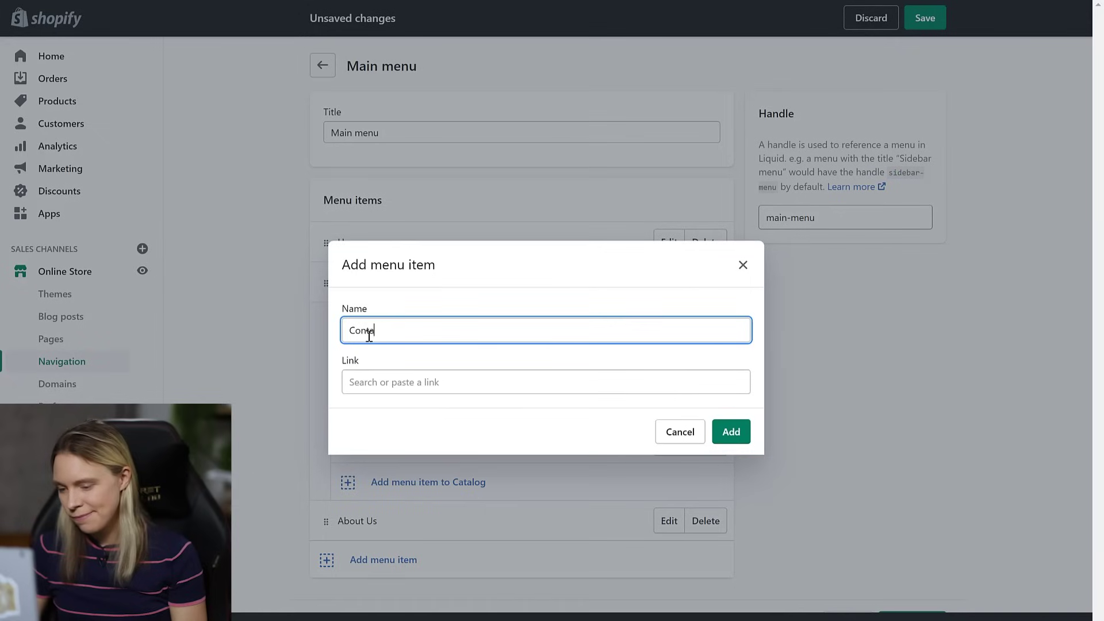
click(368, 380)
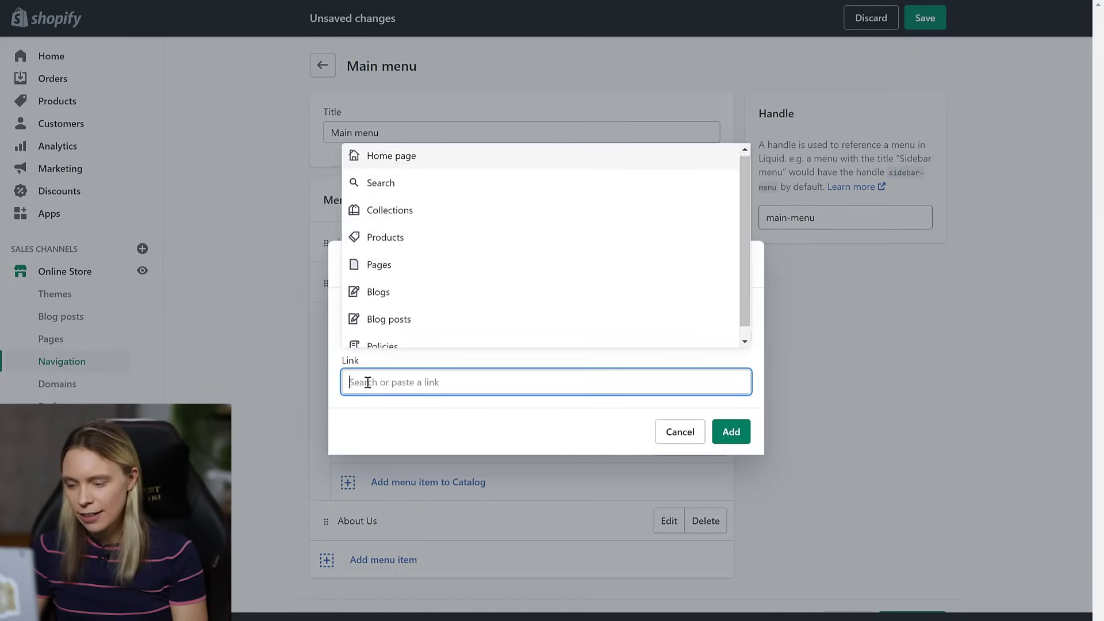
click(408, 276)
click(391, 336)
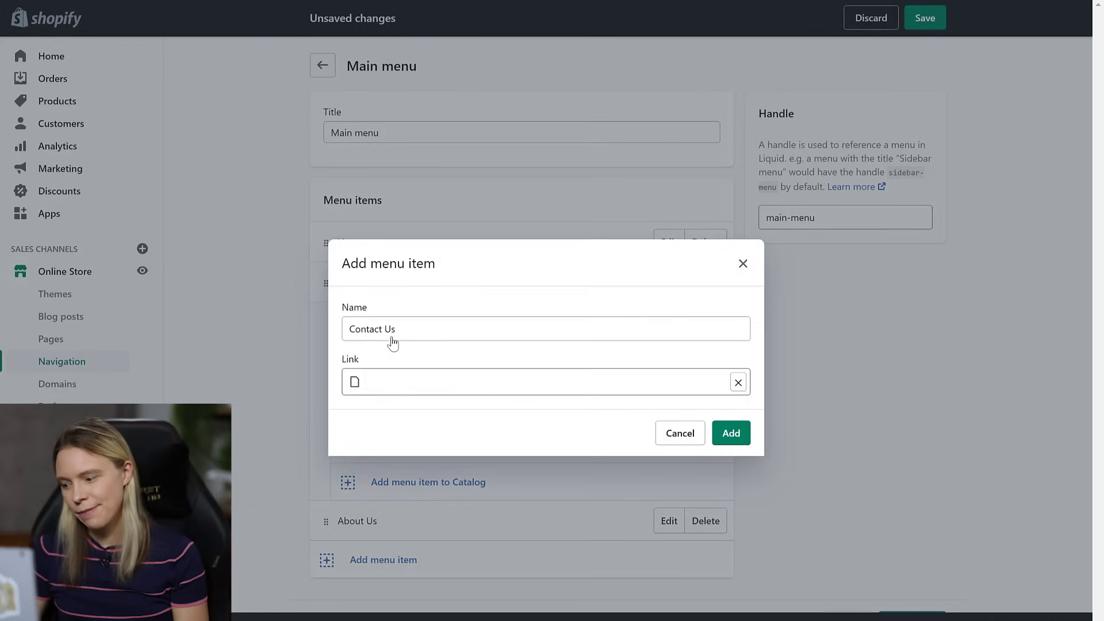
click(730, 432)
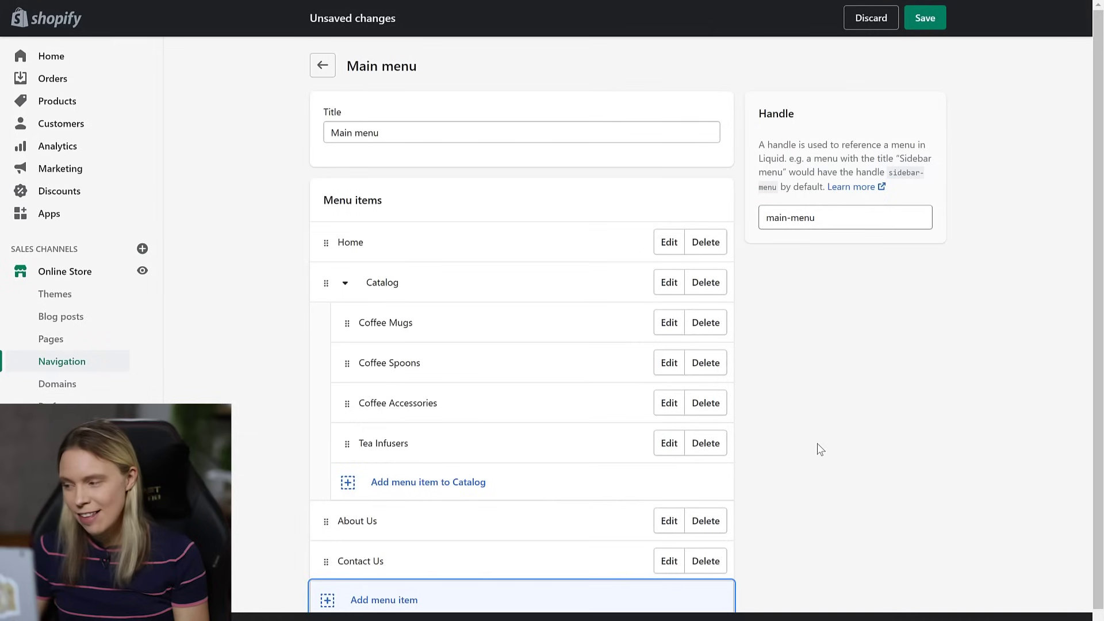
- Save the Main menu, then expand Catalog on the live storefront to show its four sub-items
click(938, 18)
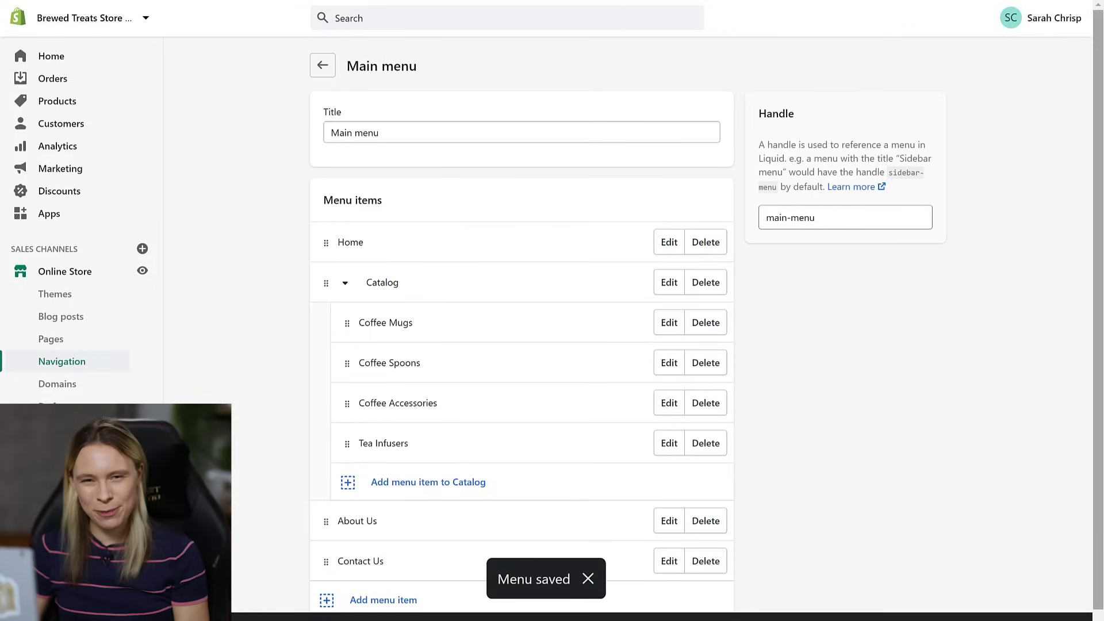
click(142, 271)
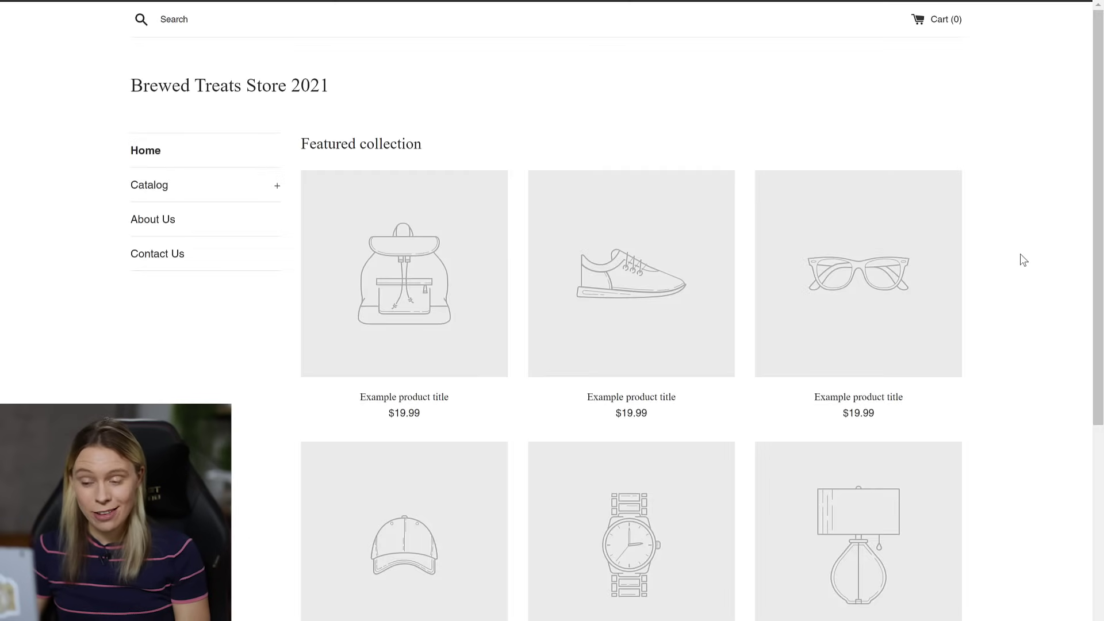
click(272, 185)
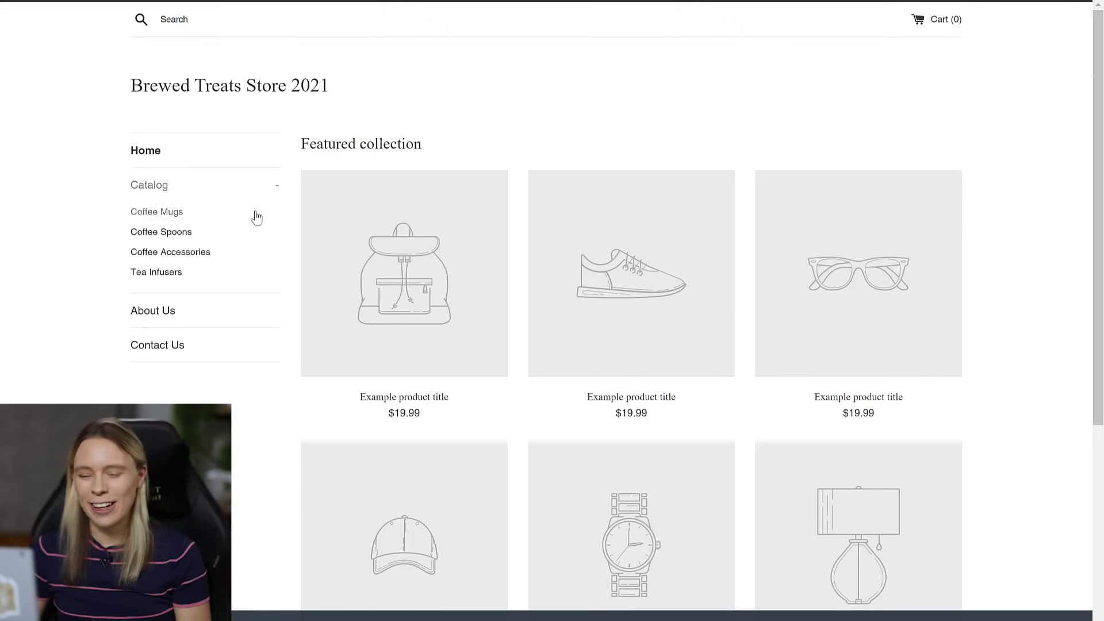
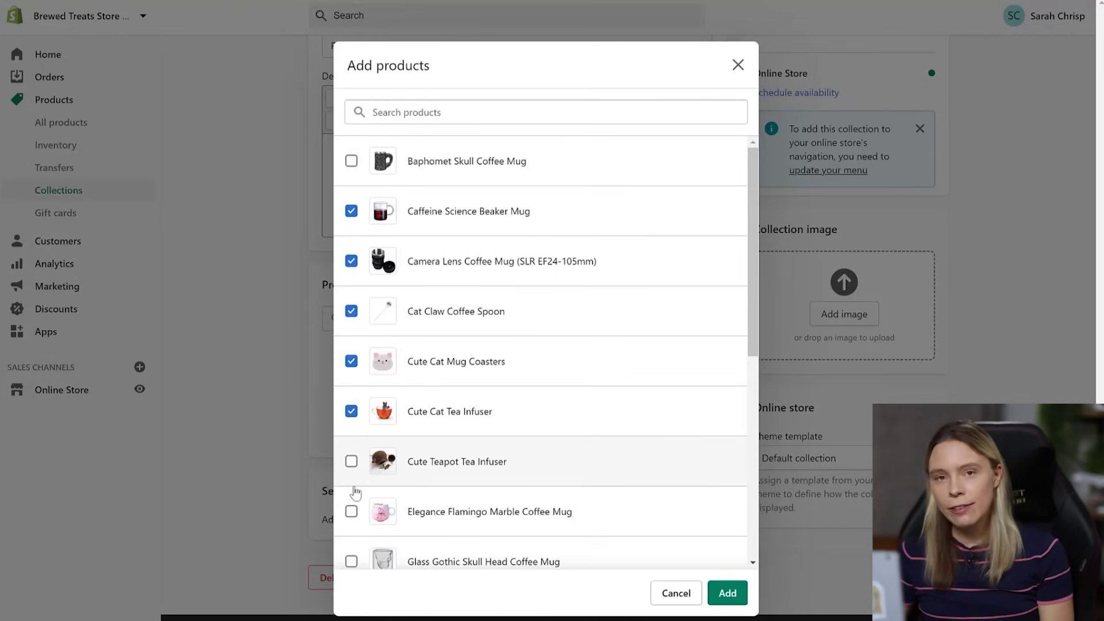
- Add the Flamingo Marble mug, Guitar Coffee Spoons, and Kawaii Piggy, Pawprint and Retro Vinyl coasters to the collection
click(351, 511)
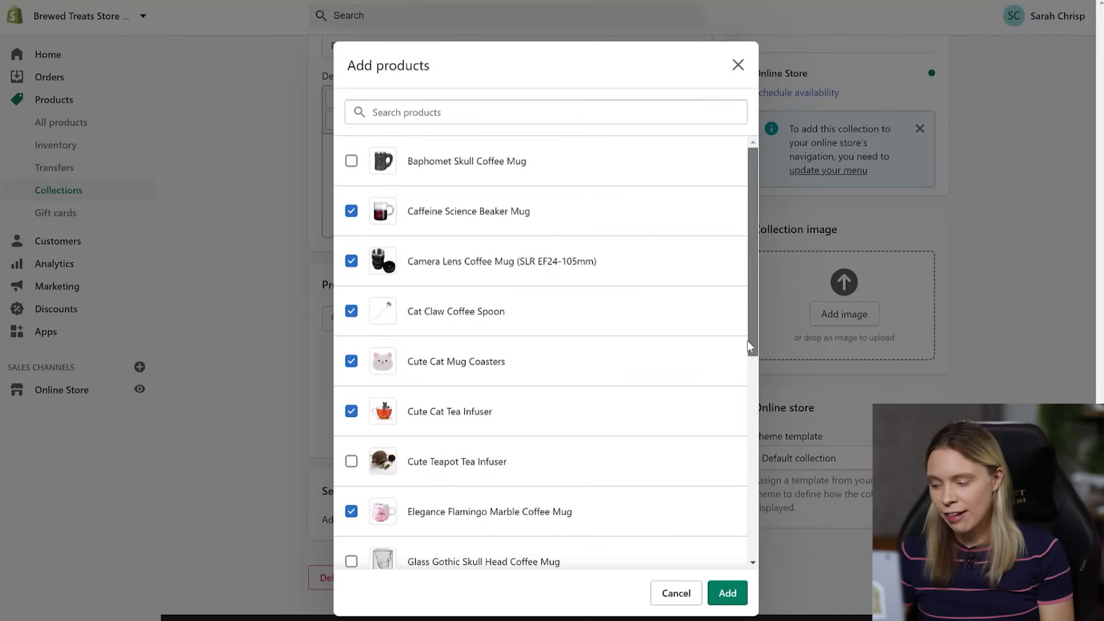
scroll(734, 361, down, 5)
click(351, 300)
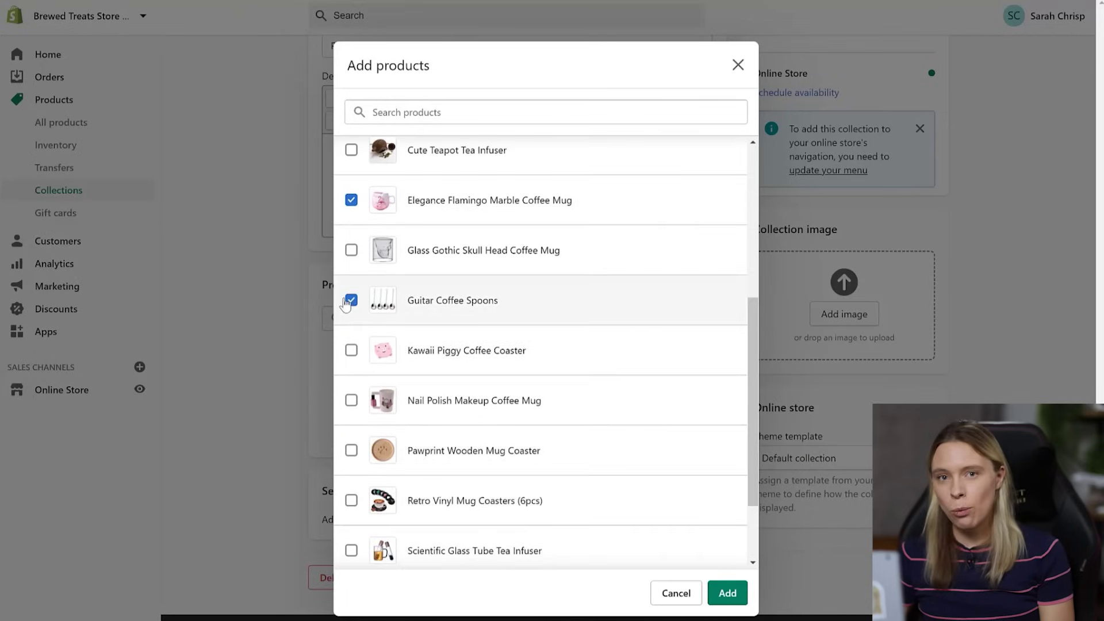
click(351, 350)
click(351, 450)
click(351, 500)
drag(754, 419, 763, 497)
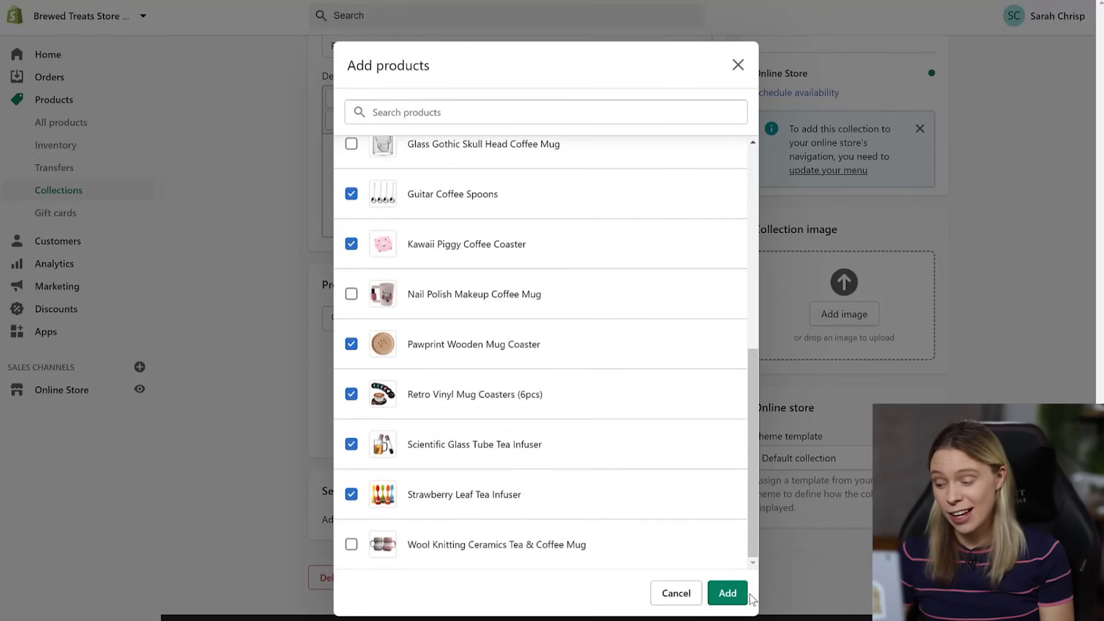
click(727, 592)
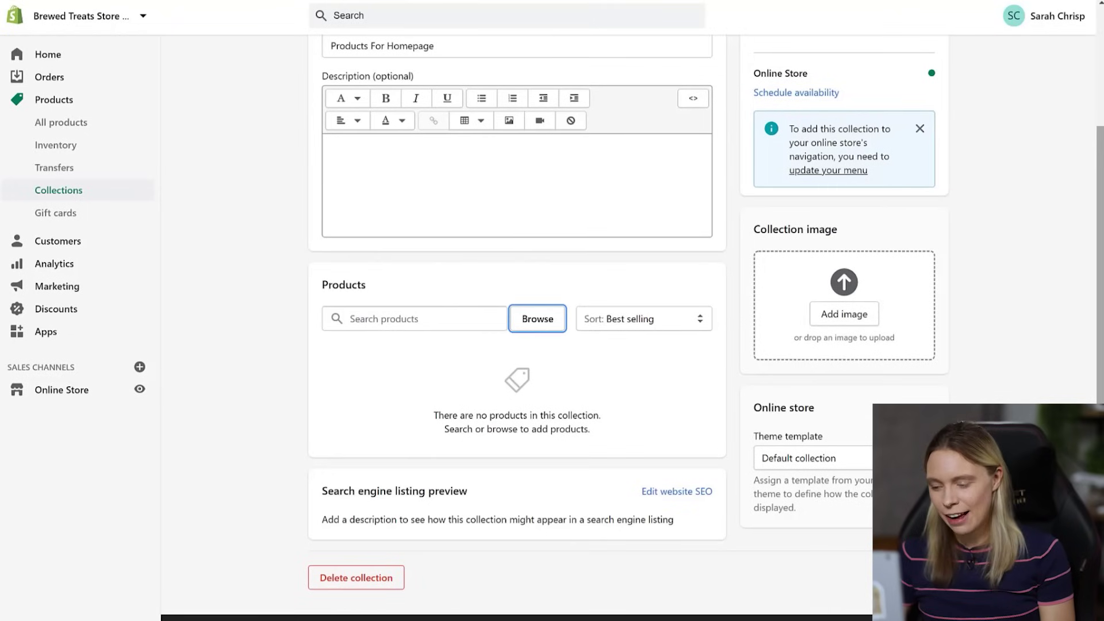
- Set the collection's sort order to Manually
click(1071, 381)
scroll(1070, 381, down, 1)
scroll(1070, 380, down, 4)
click(604, 71)
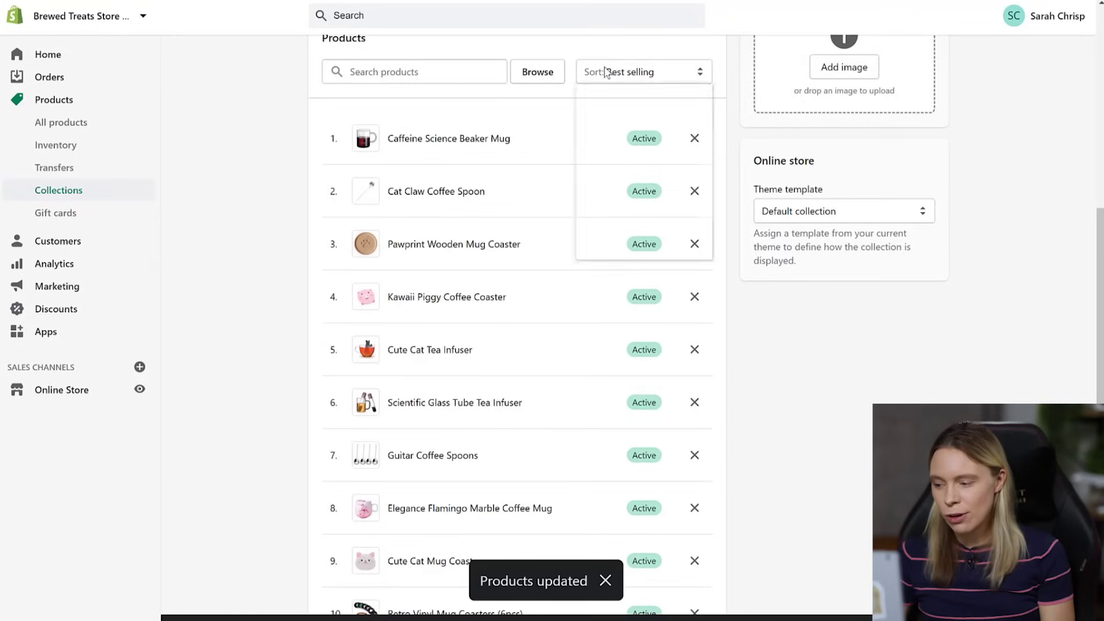
click(606, 248)
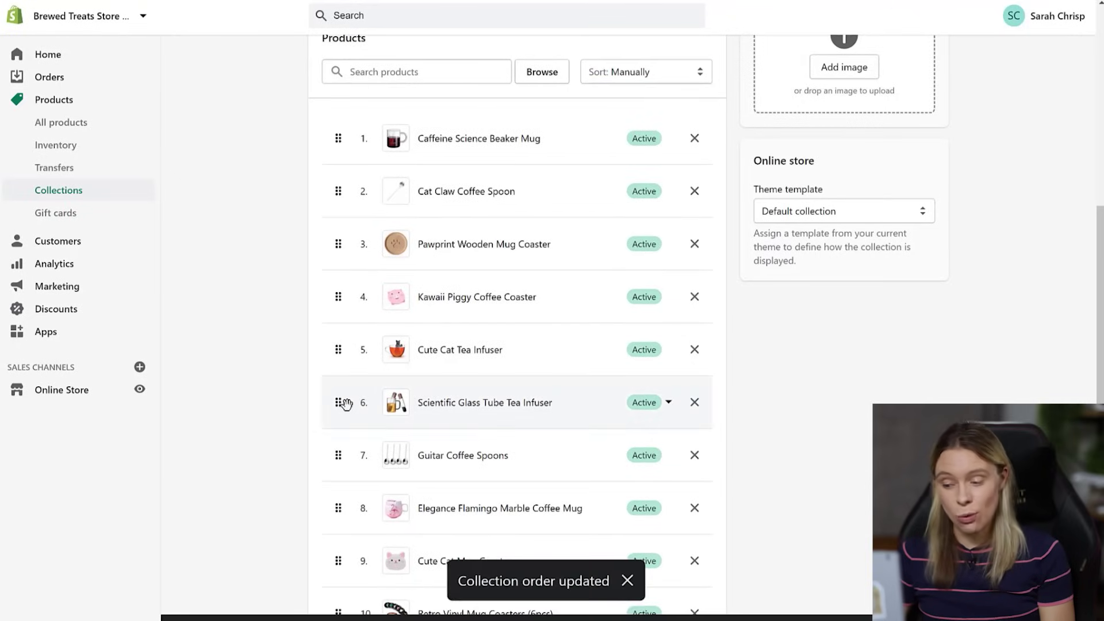
- Move Scientific Glass Tube Tea Infuser up and Cat Claw Coffee Spoon down, then go to Themes
drag(345, 403, 338, 244)
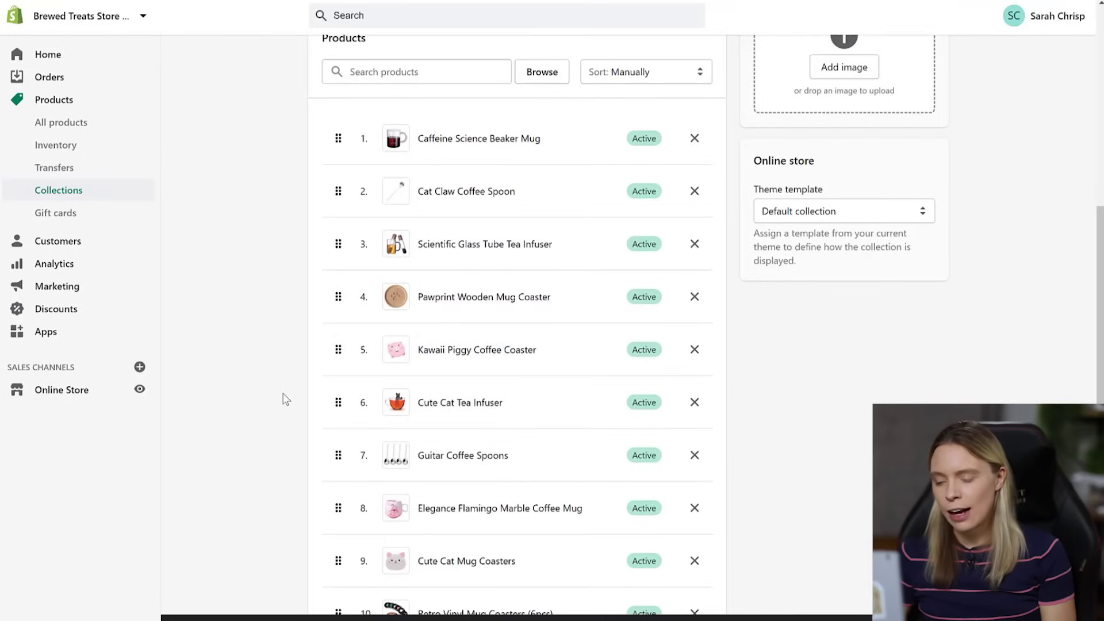
drag(338, 191, 342, 469)
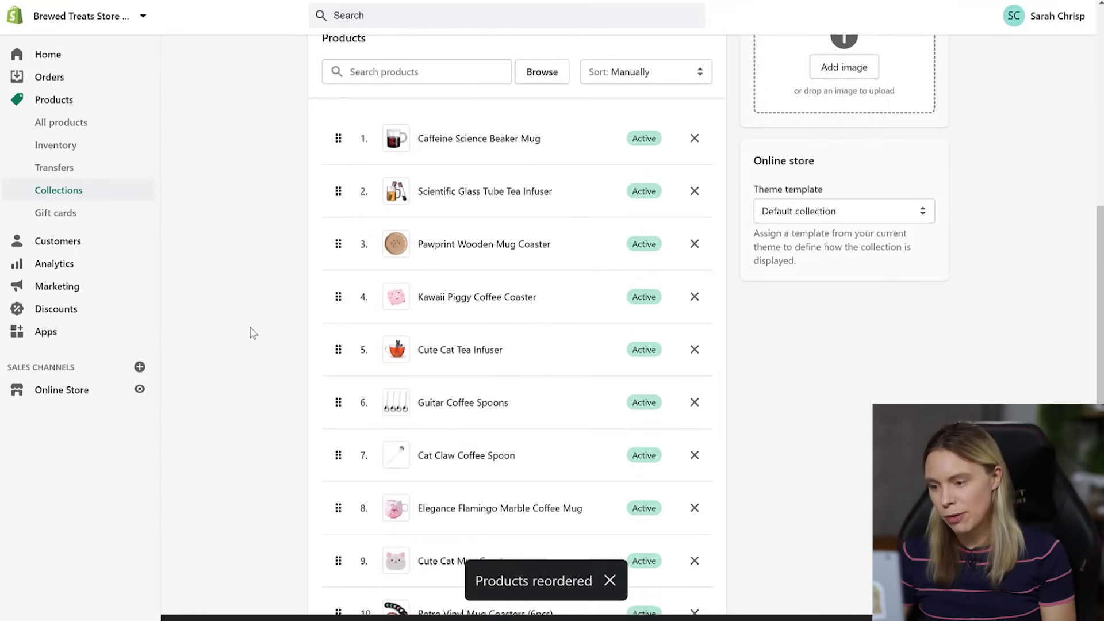
click(45, 391)
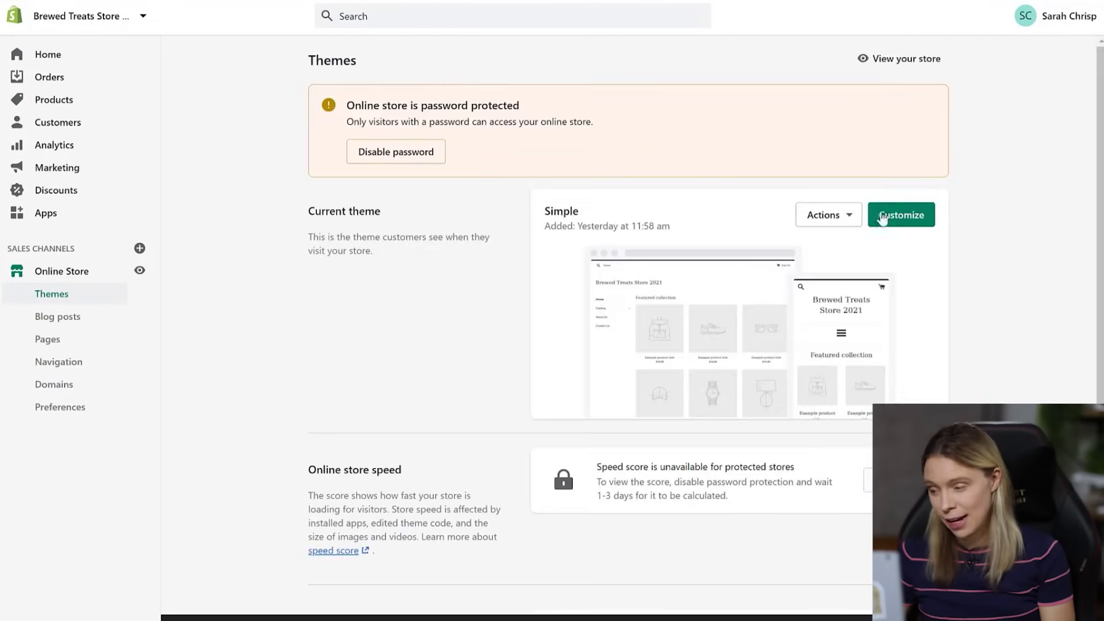
- Upload the Brewed Treats logo as the 200px header logo and untick Home page only
click(883, 216)
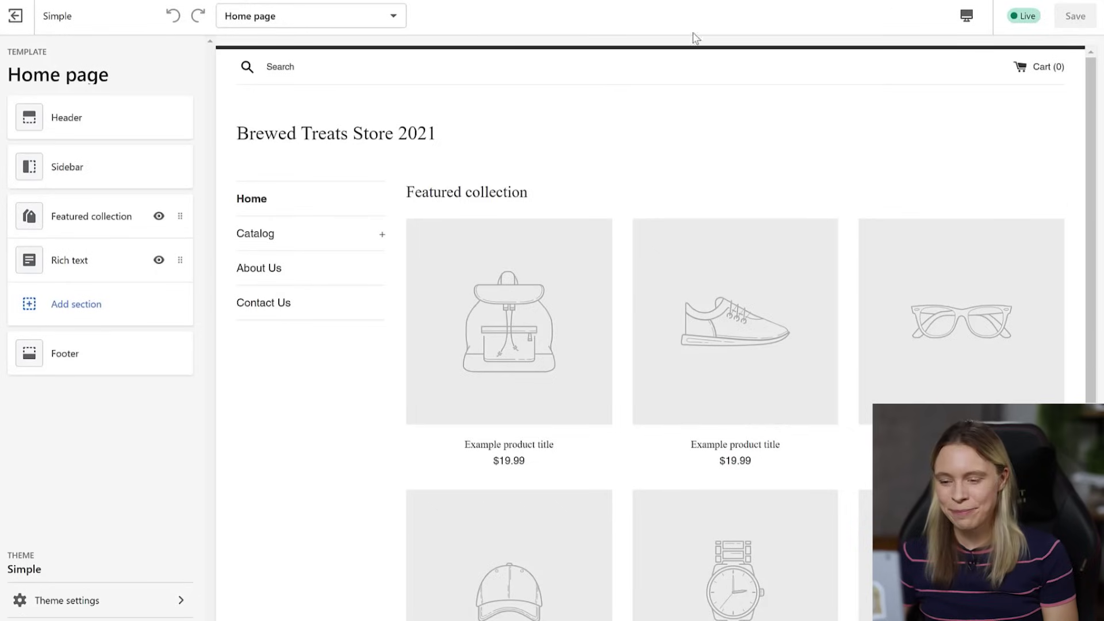
click(94, 121)
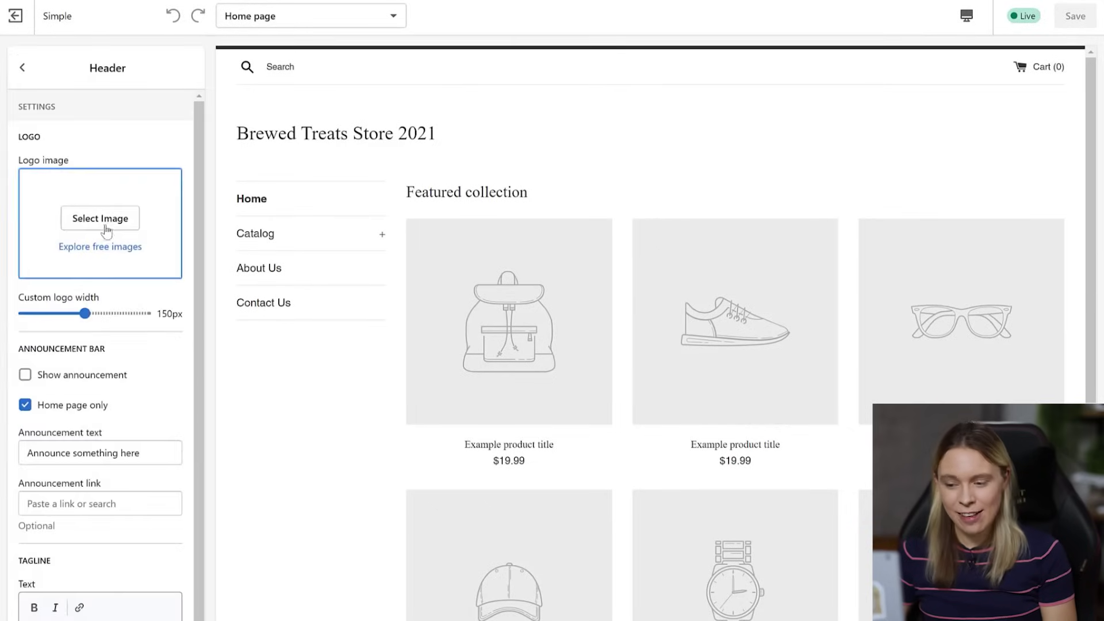
click(94, 231)
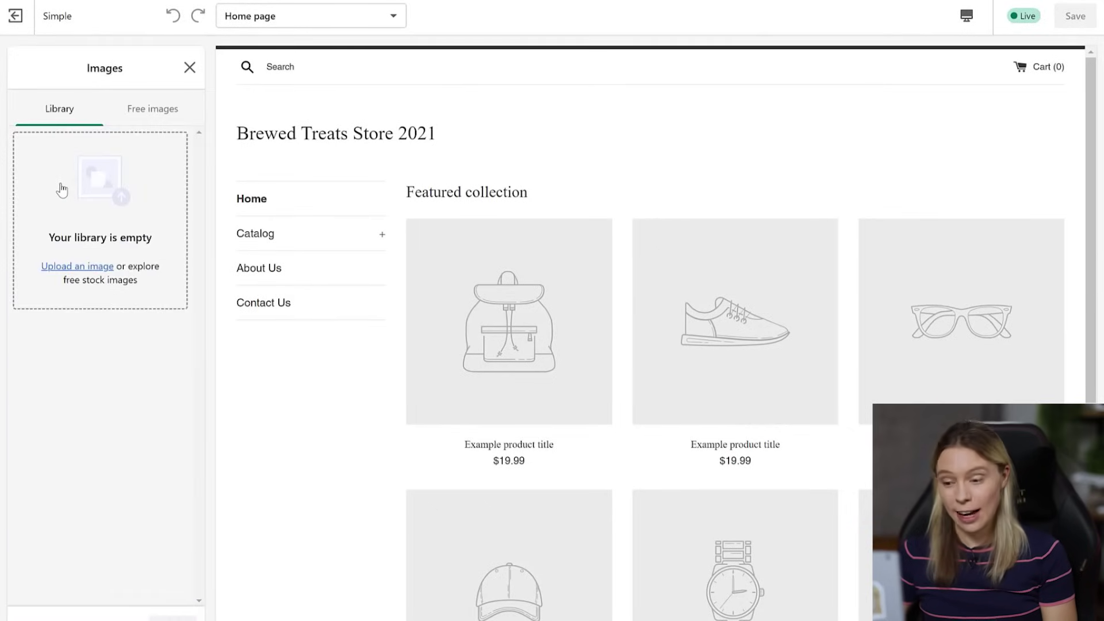
click(61, 190)
click(233, 84)
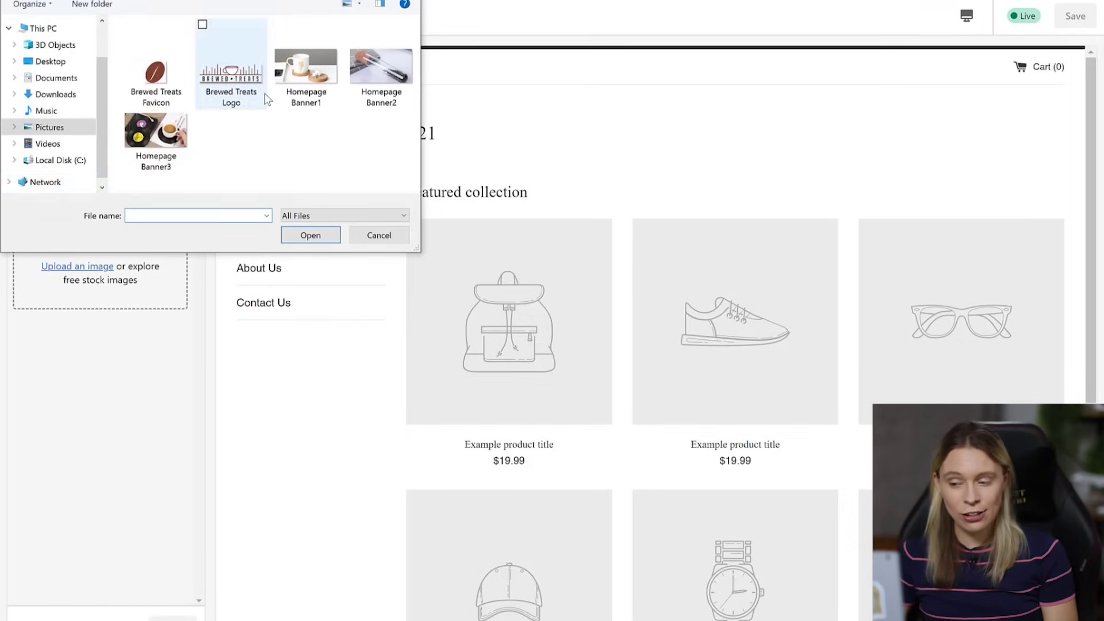
key(Return)
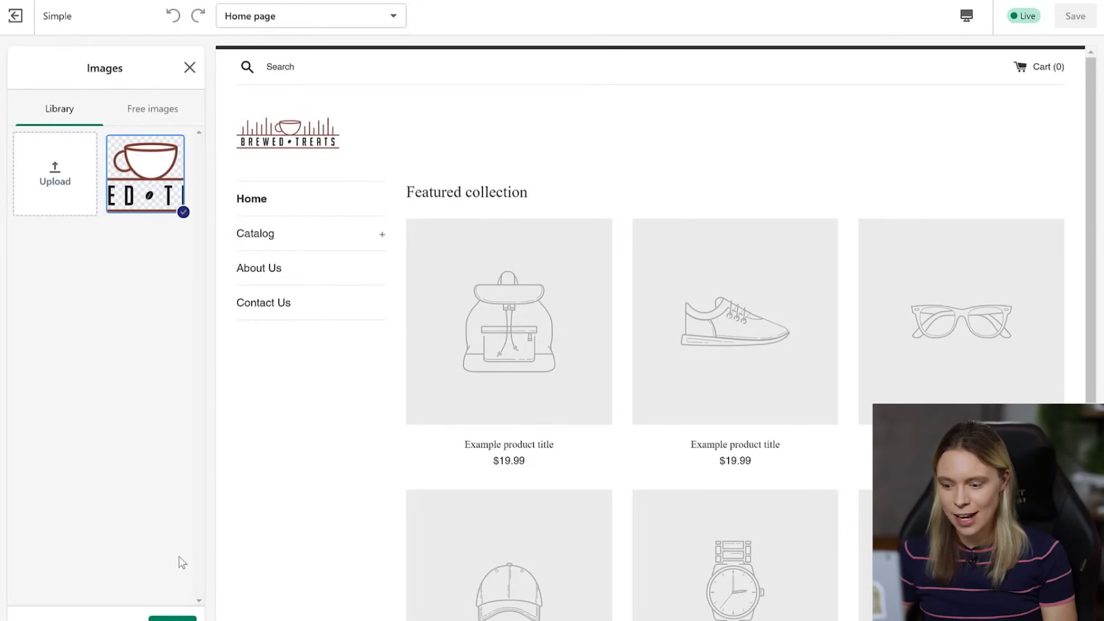
click(173, 618)
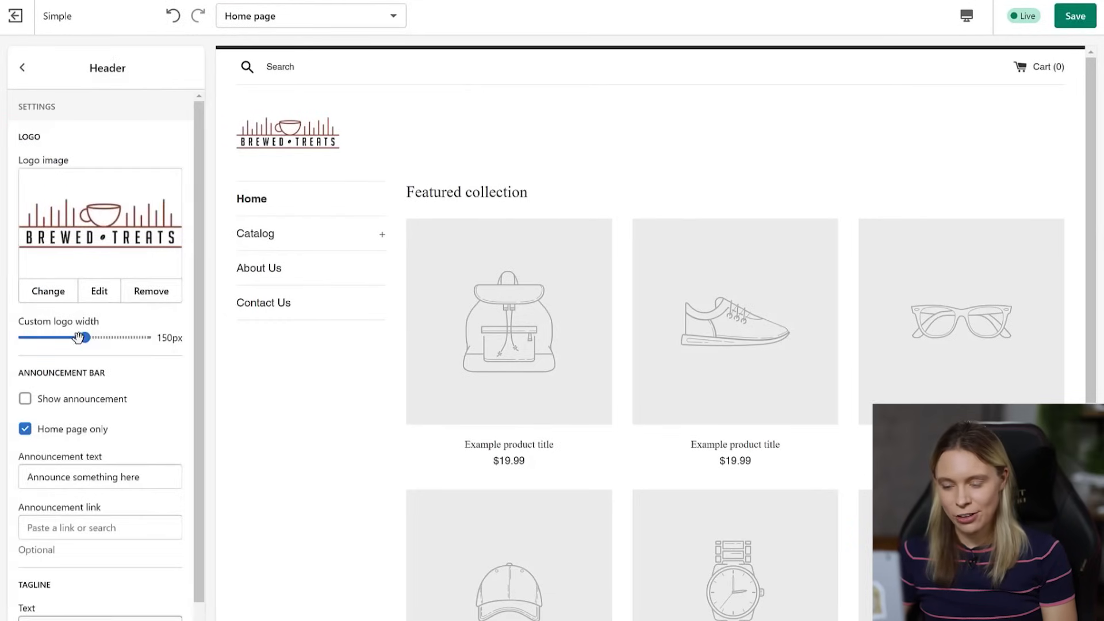
drag(84, 338, 115, 338)
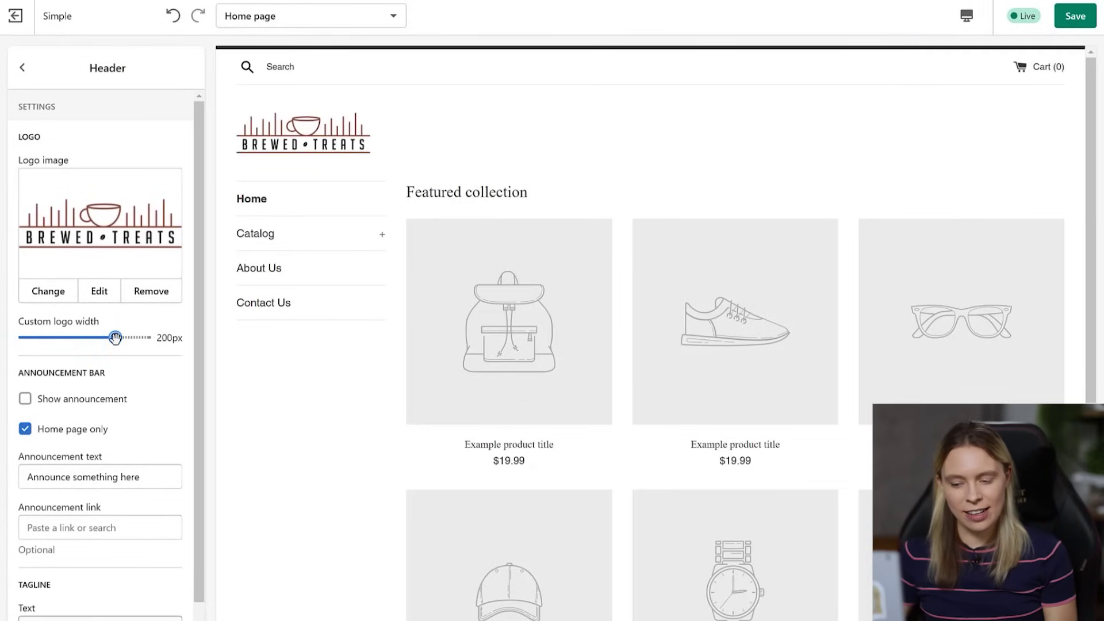
click(25, 431)
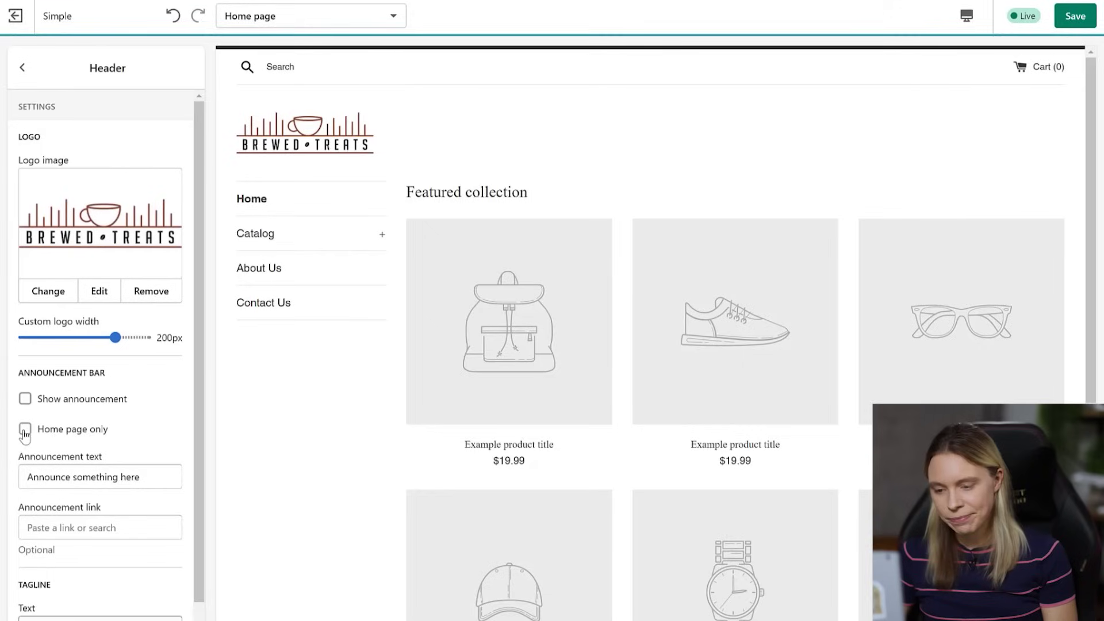
- Clear the Featured collection heading, switch it to Products For Homepage, and set 4 rows
click(21, 69)
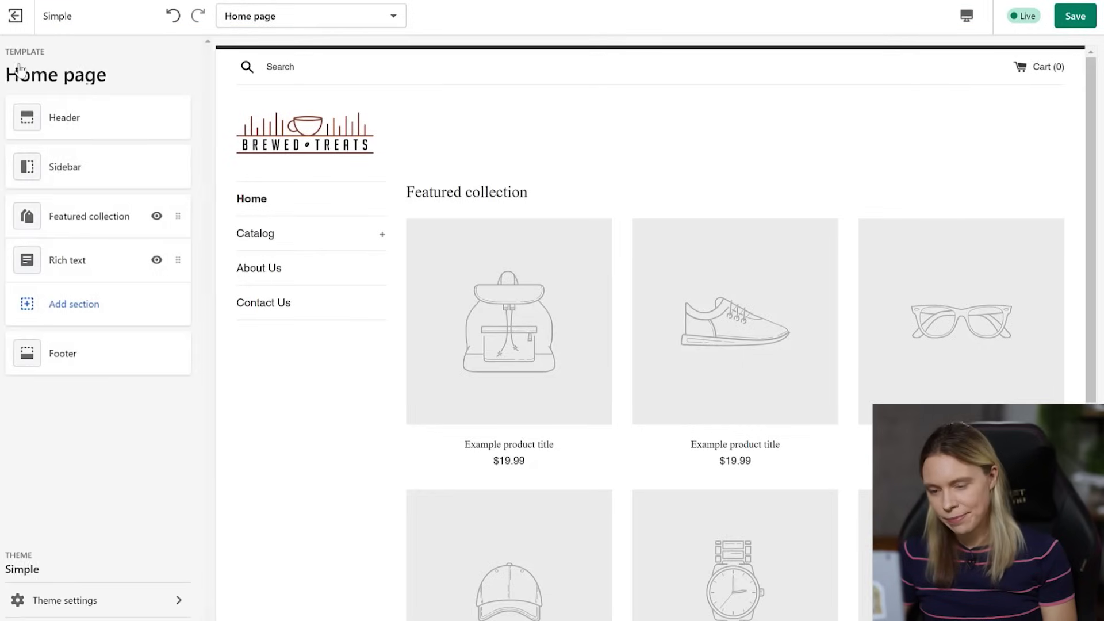
click(88, 224)
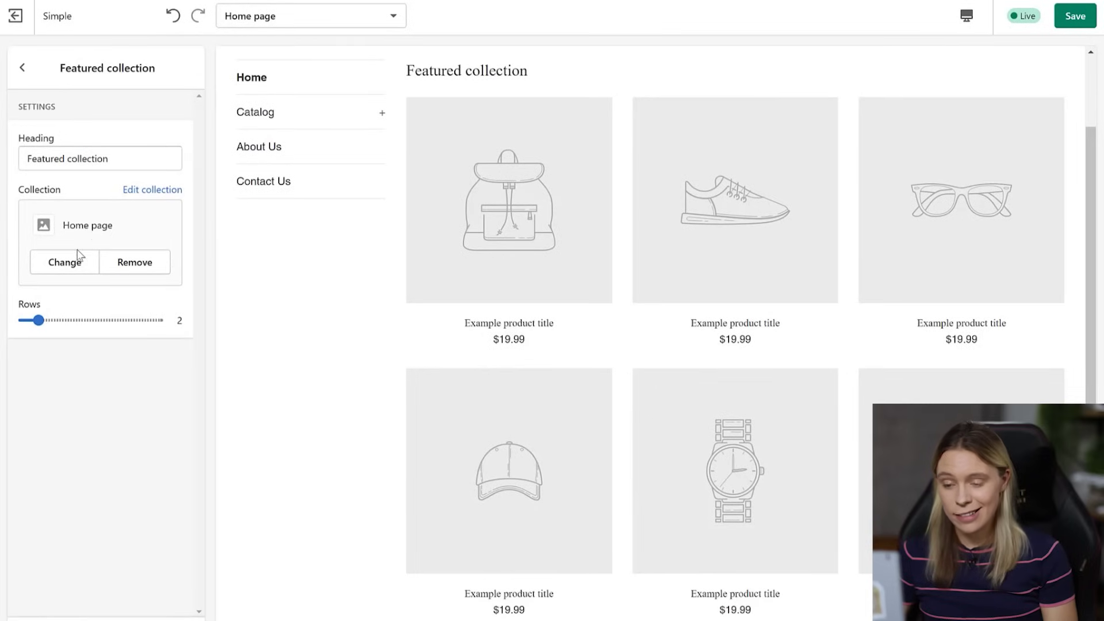
triple_click(130, 164)
key(BackSpace)
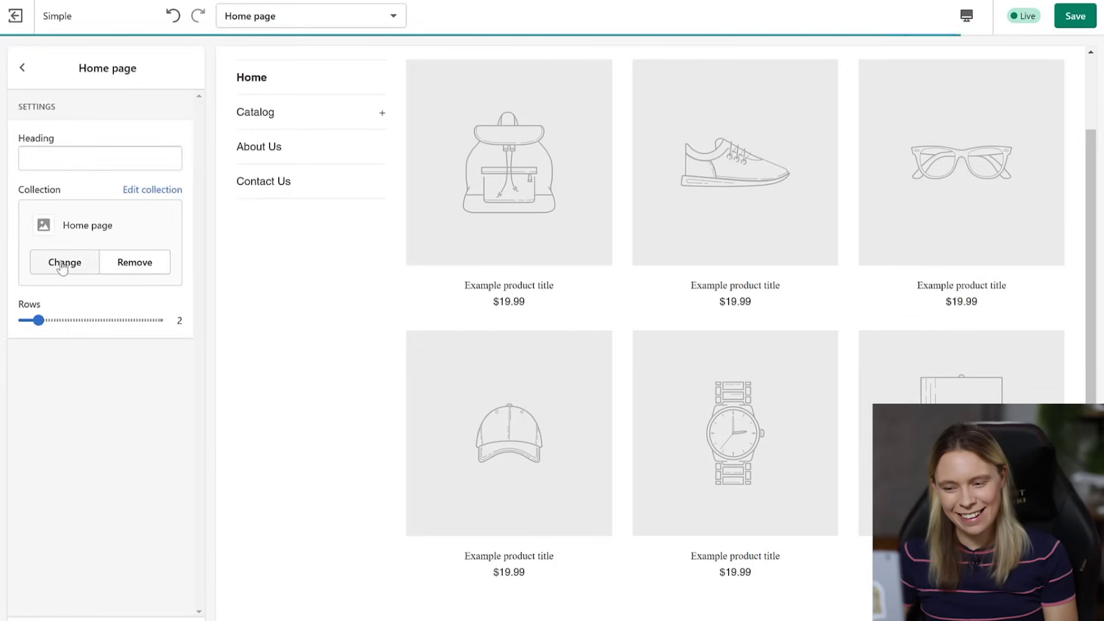
click(65, 263)
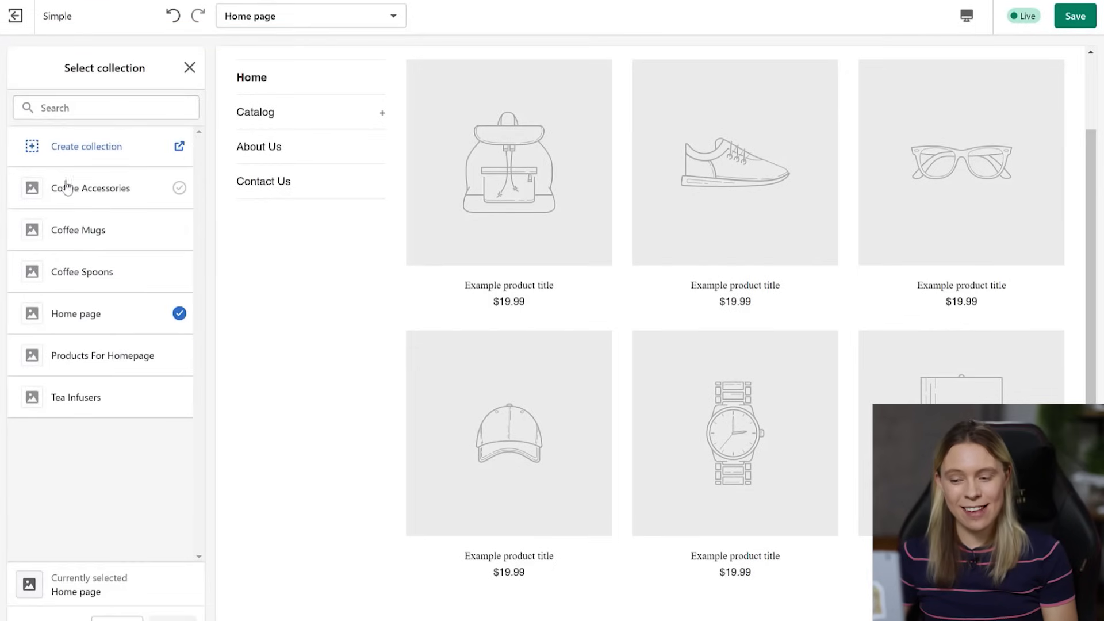
click(80, 358)
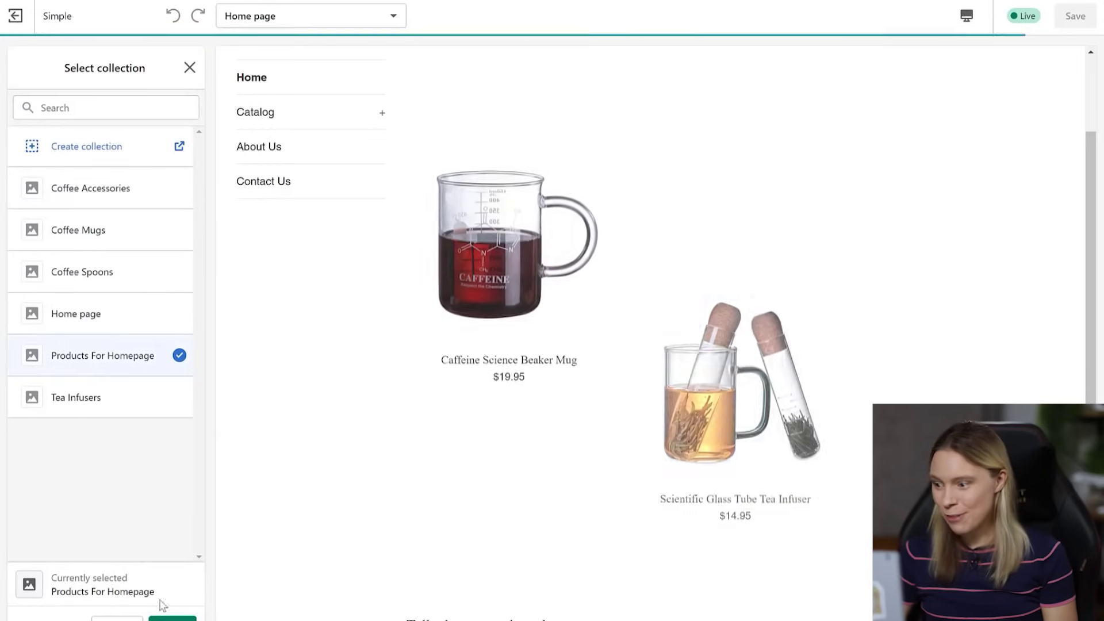
click(173, 618)
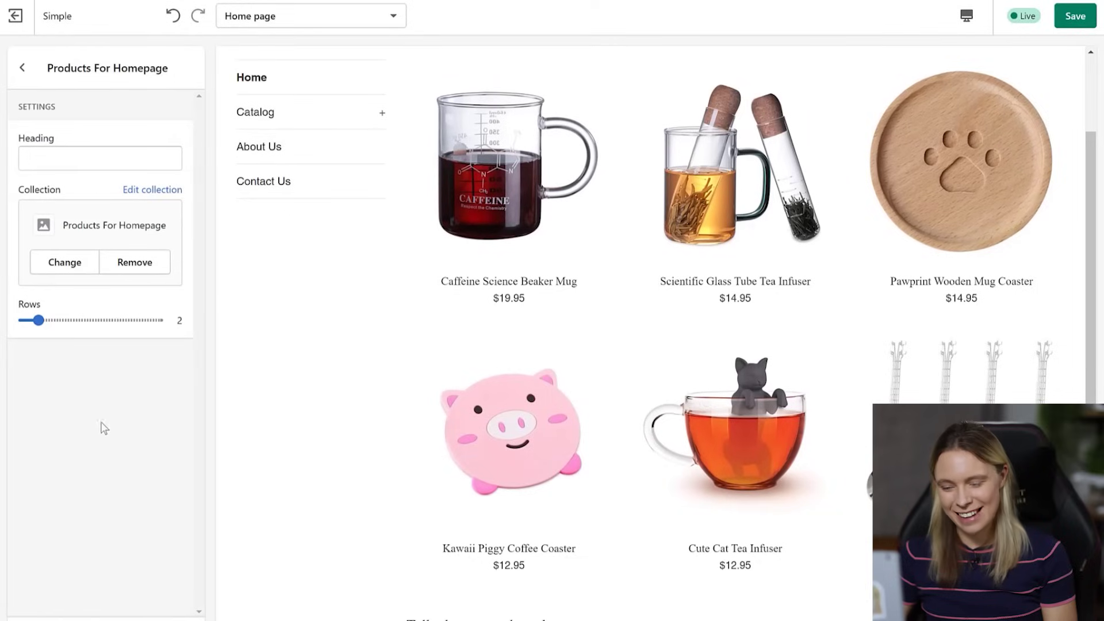
drag(38, 320, 69, 319)
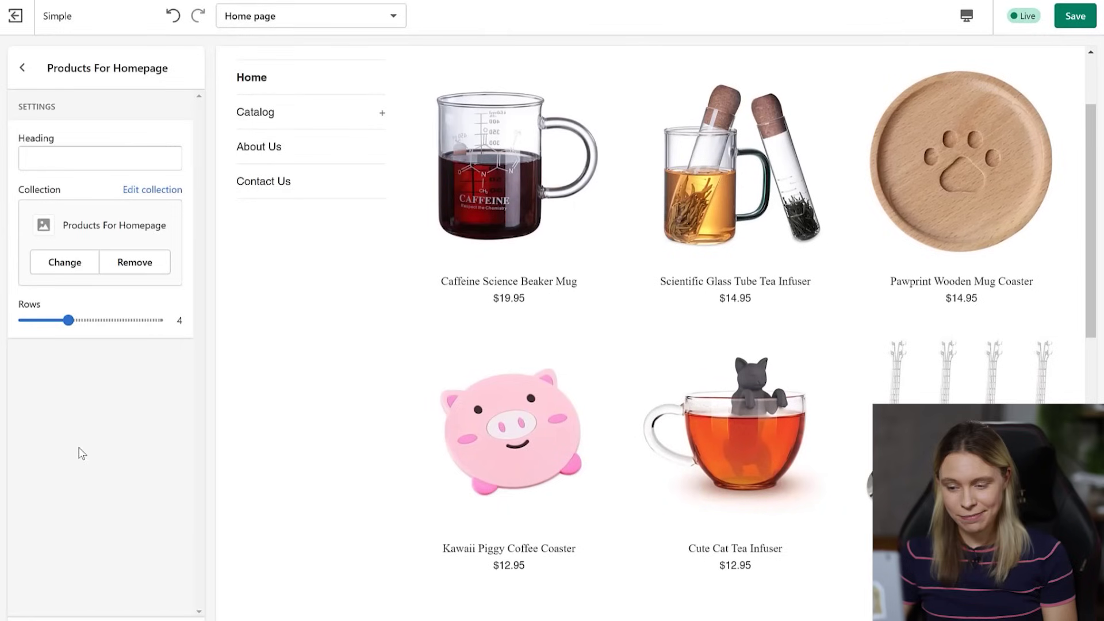
click(24, 74)
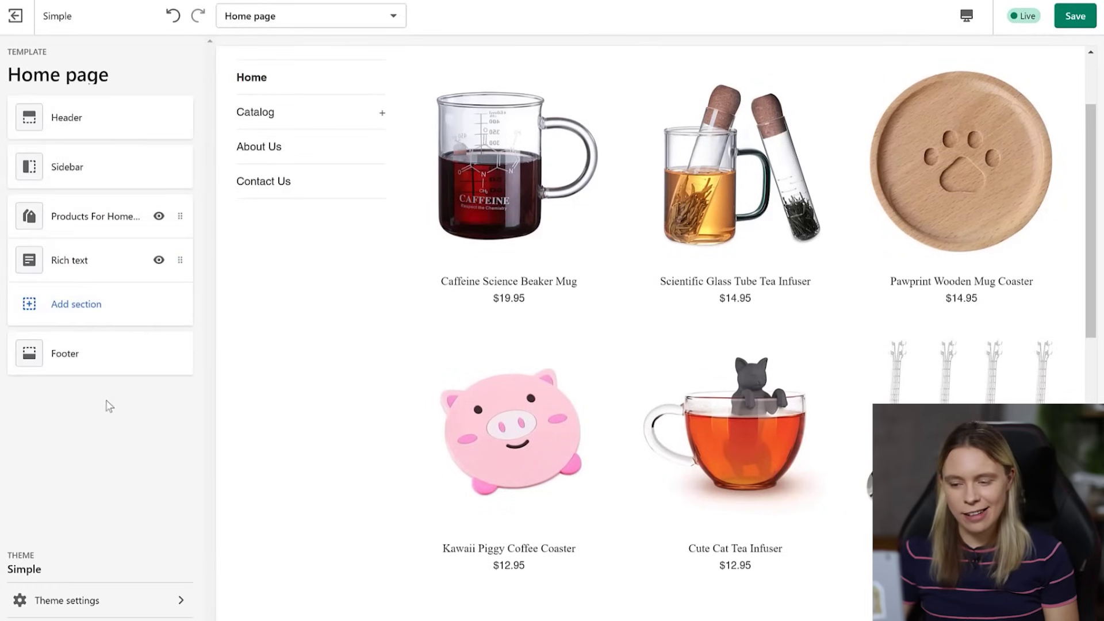
- Remove the Rich text section and add a Slideshow section to the home page
click(89, 260)
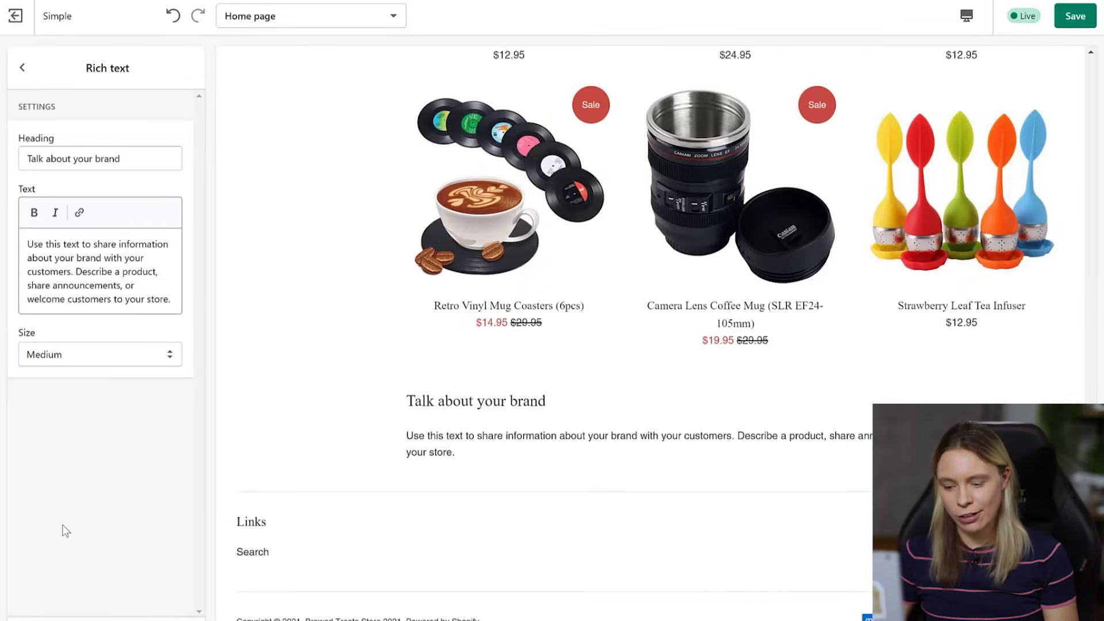
click(60, 620)
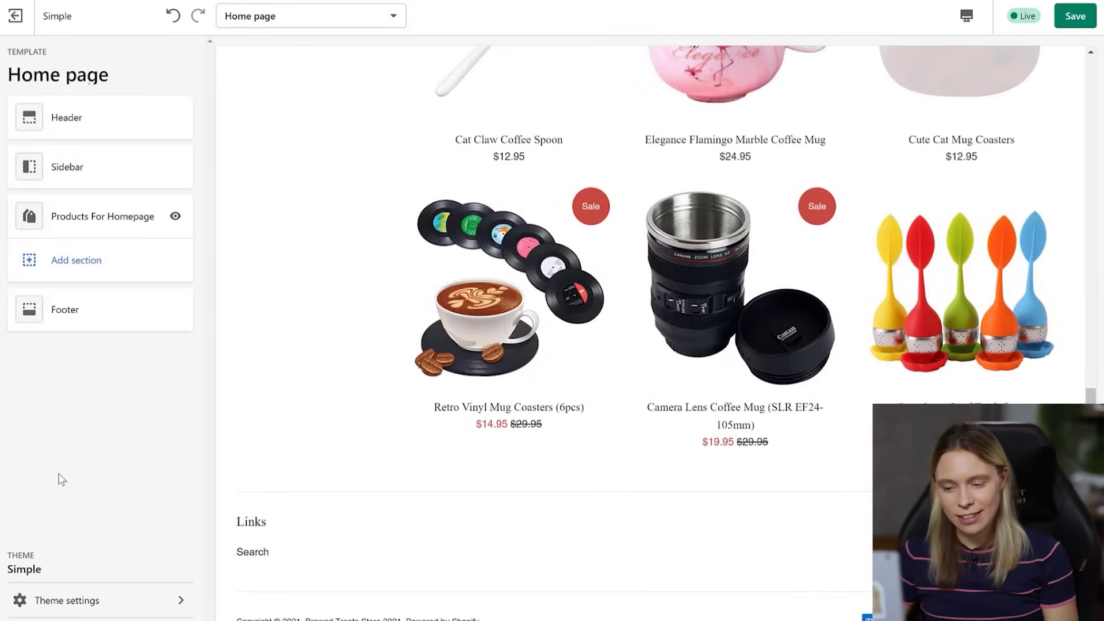
click(72, 259)
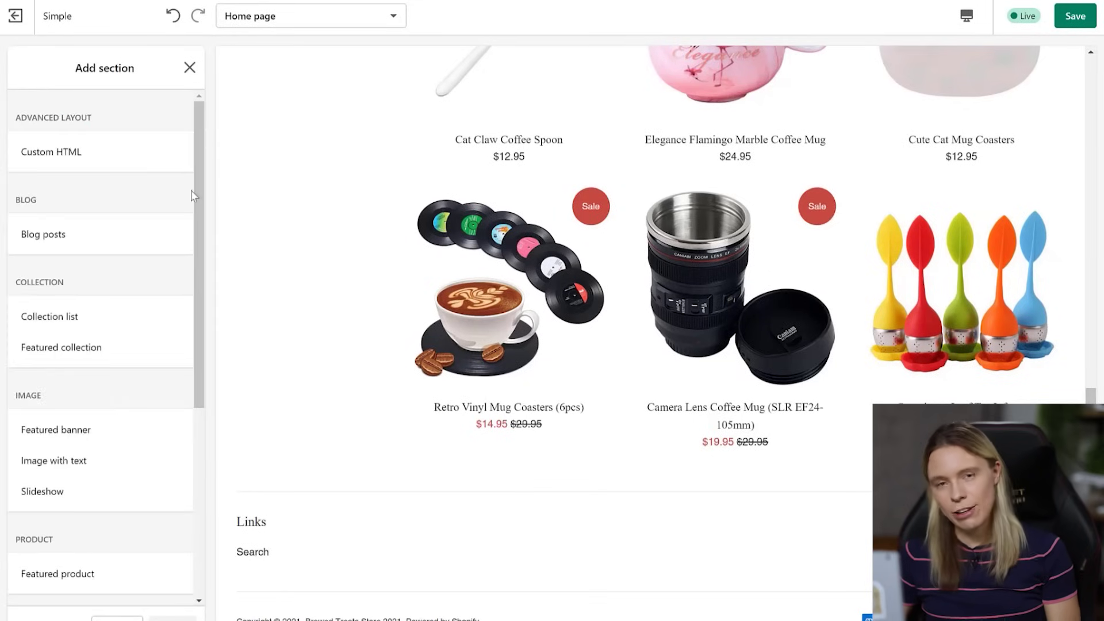
click(48, 494)
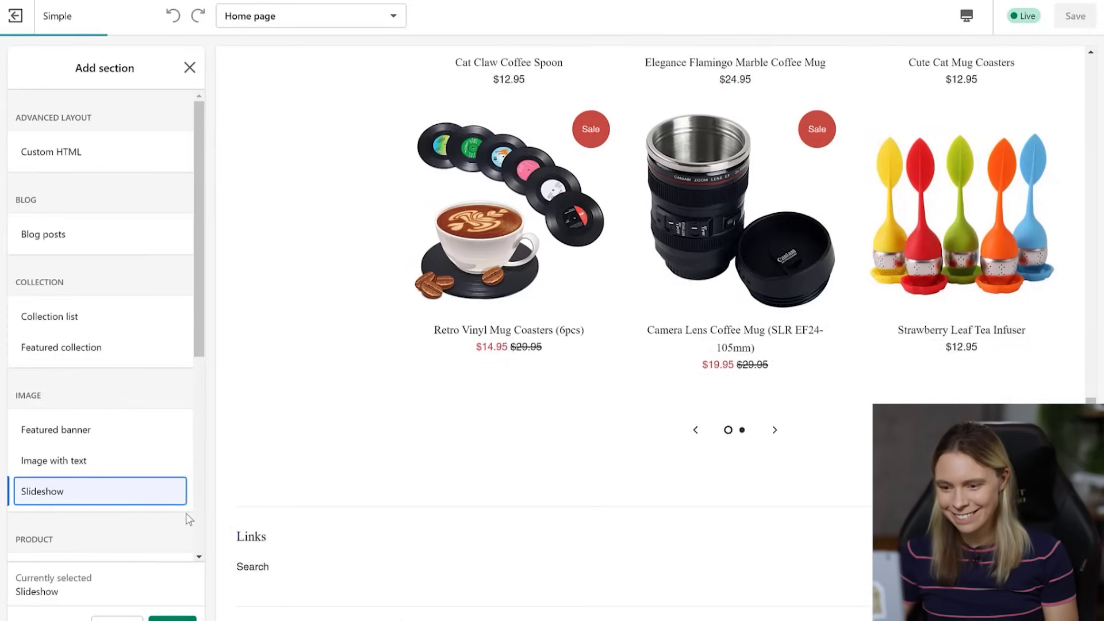
click(175, 617)
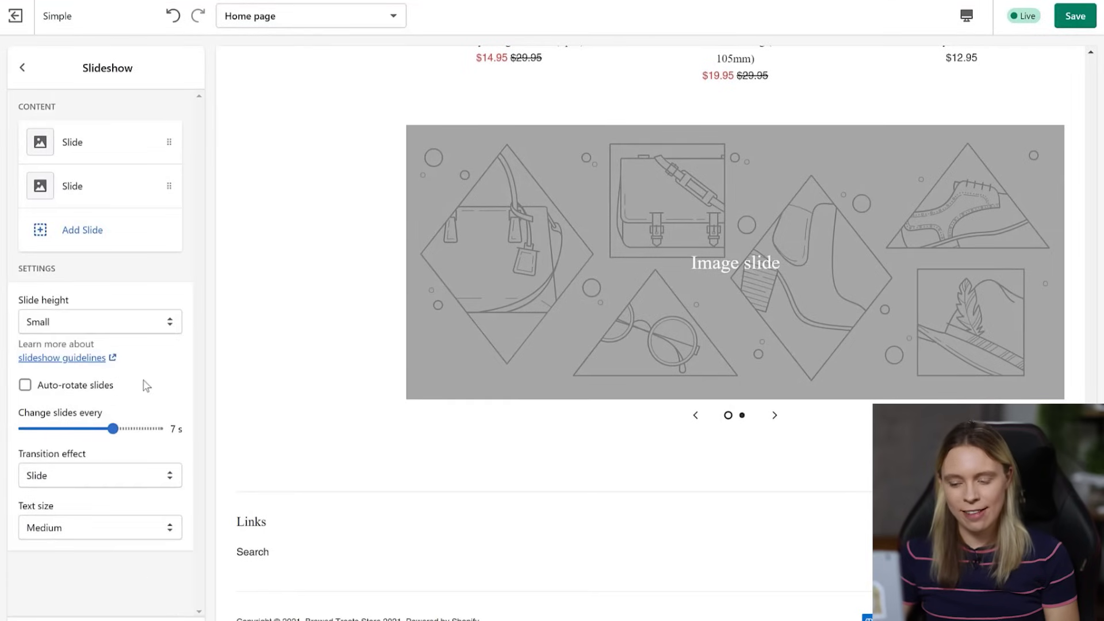
- Turn on Auto-rotate slides and set the slide height to Medium
click(23, 386)
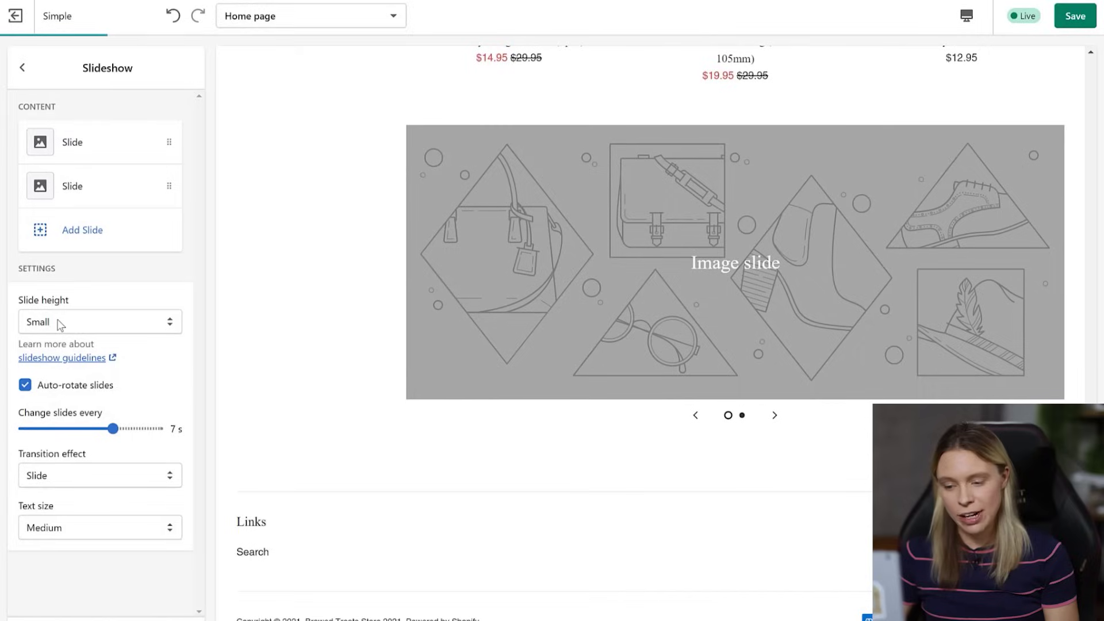
click(60, 321)
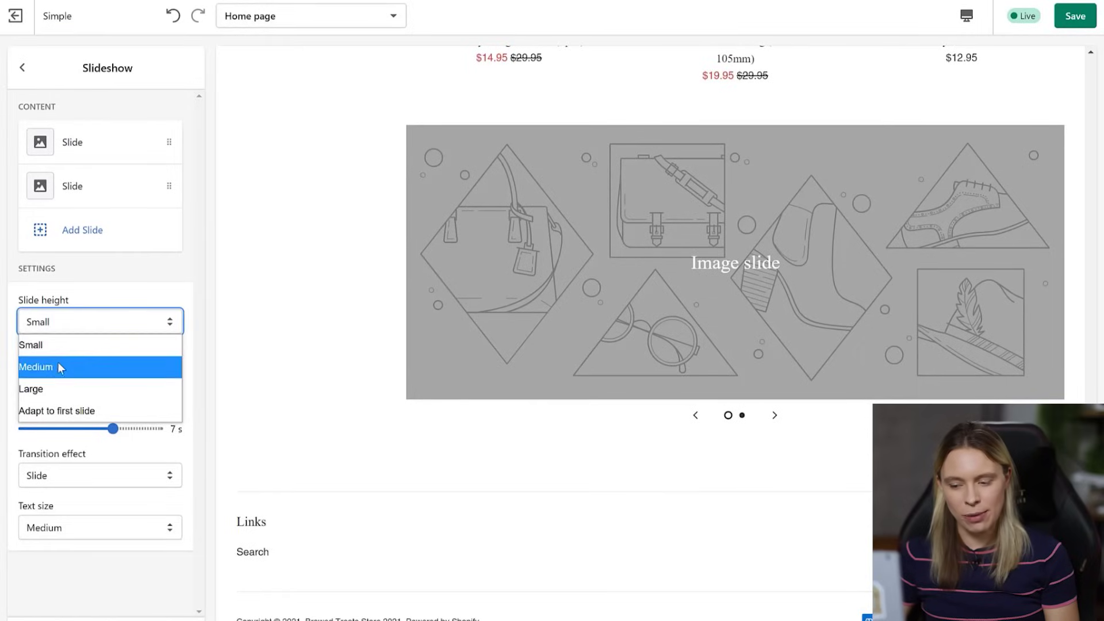
click(57, 366)
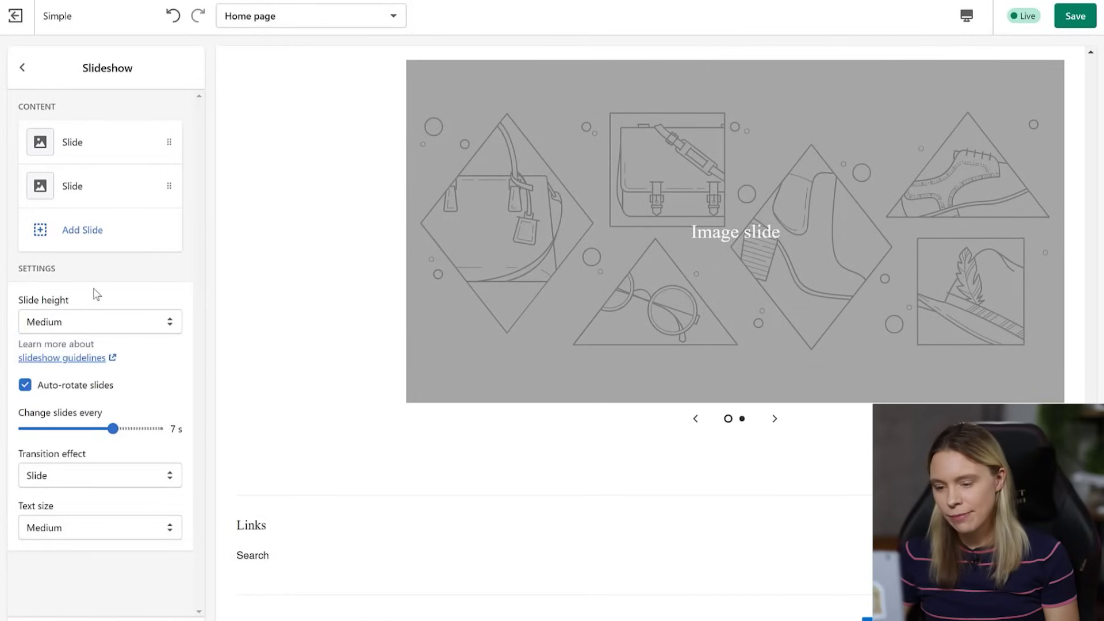
- Upload Homepage Banner1 as the first slide's image
click(95, 147)
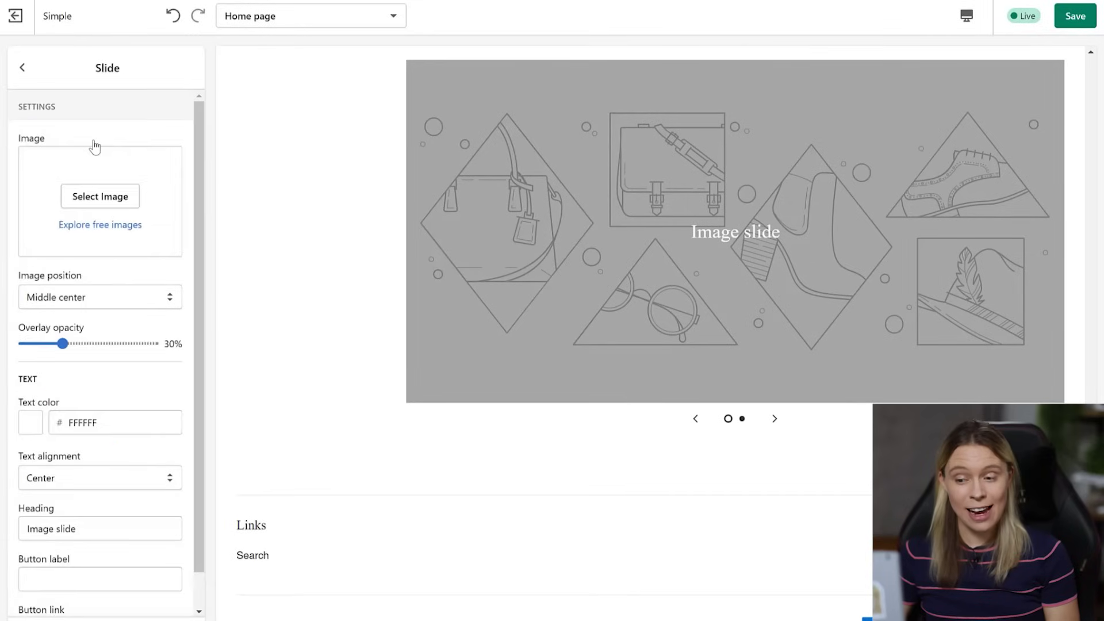
click(99, 198)
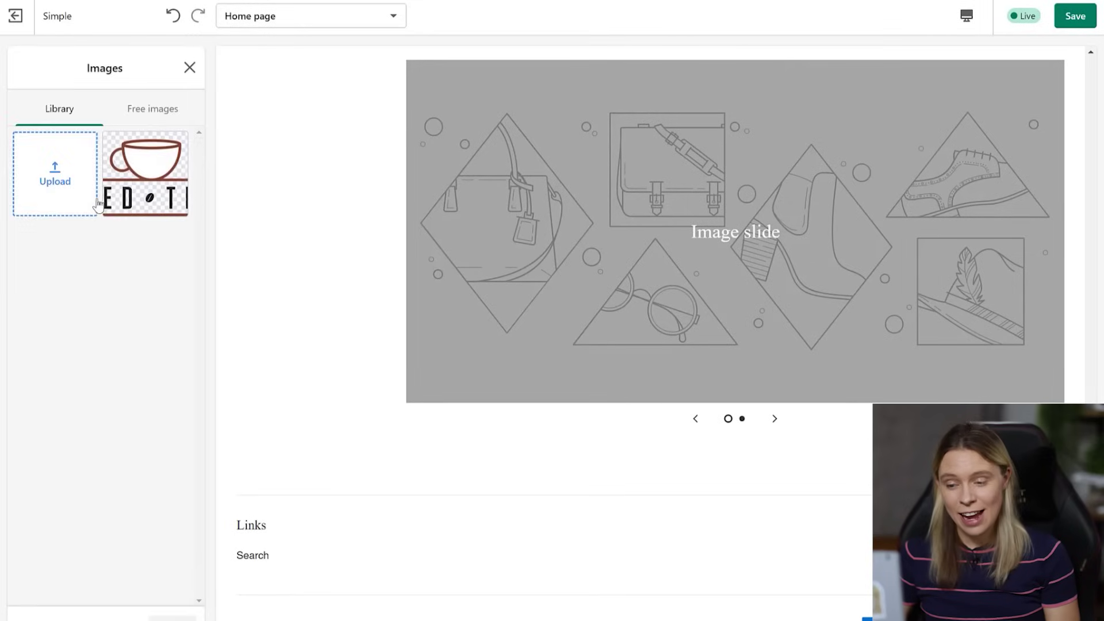
click(51, 163)
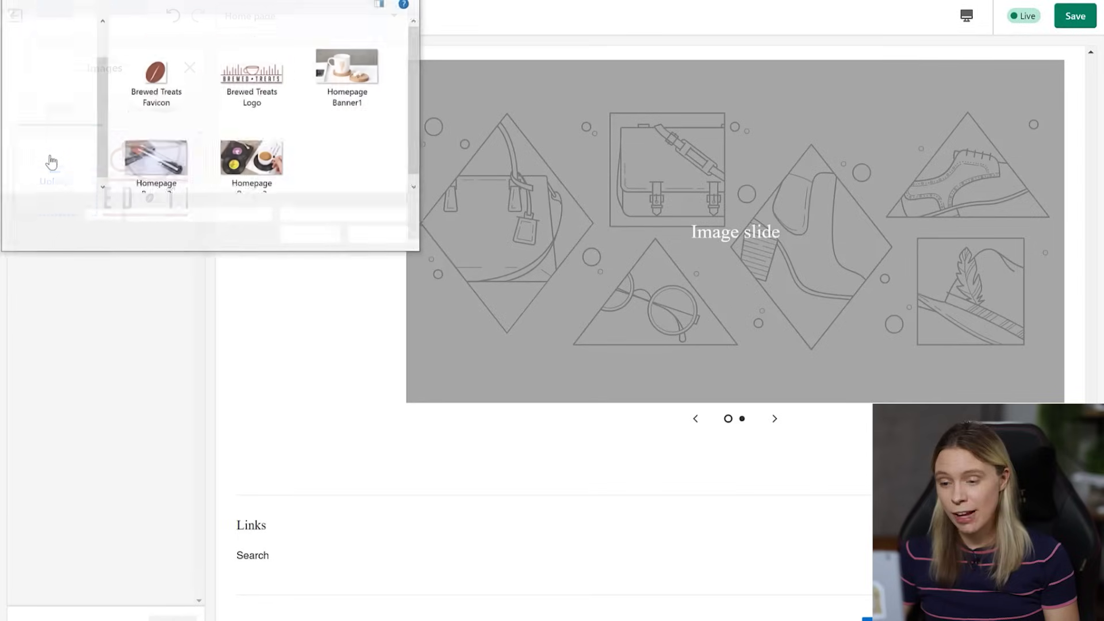
double_click(300, 51)
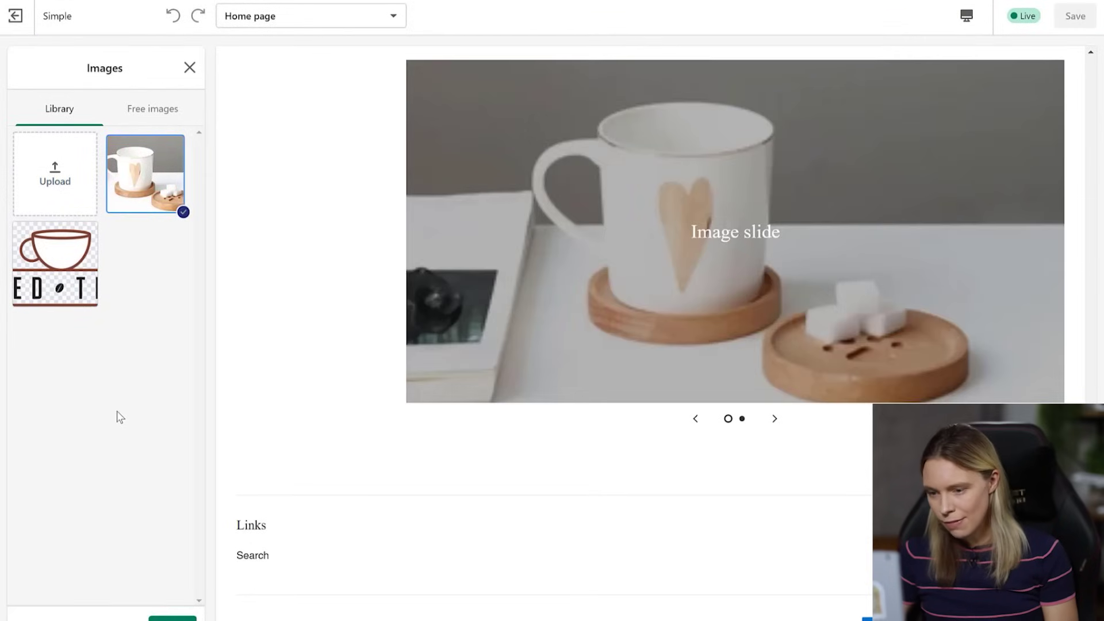
click(172, 617)
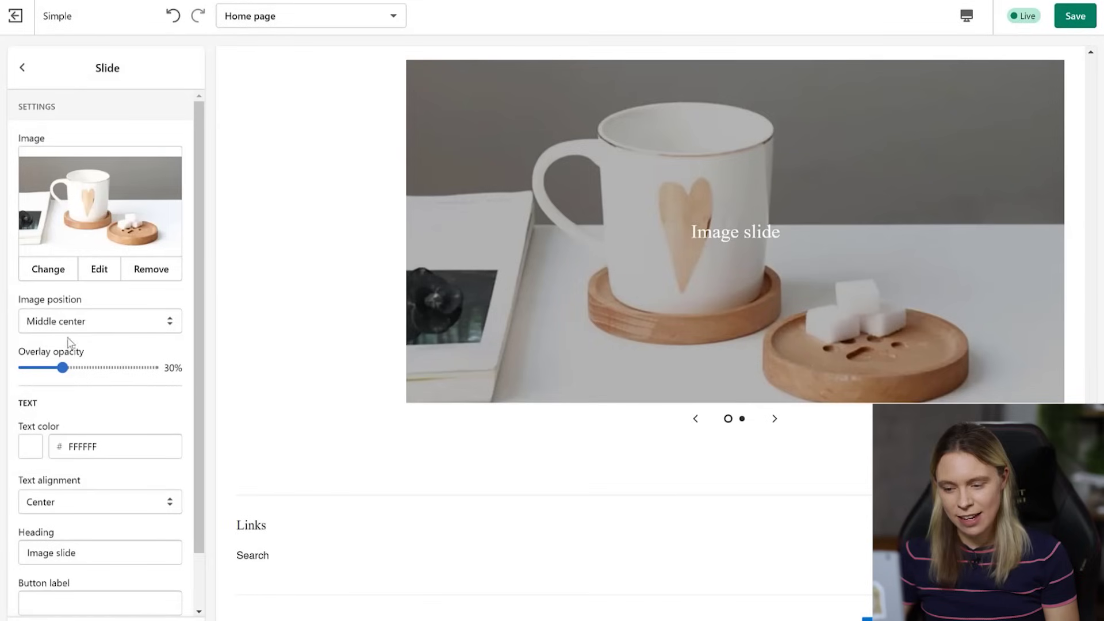
- Set the first slide's overlay opacity to 0% and delete its heading text
drag(62, 368, 17, 368)
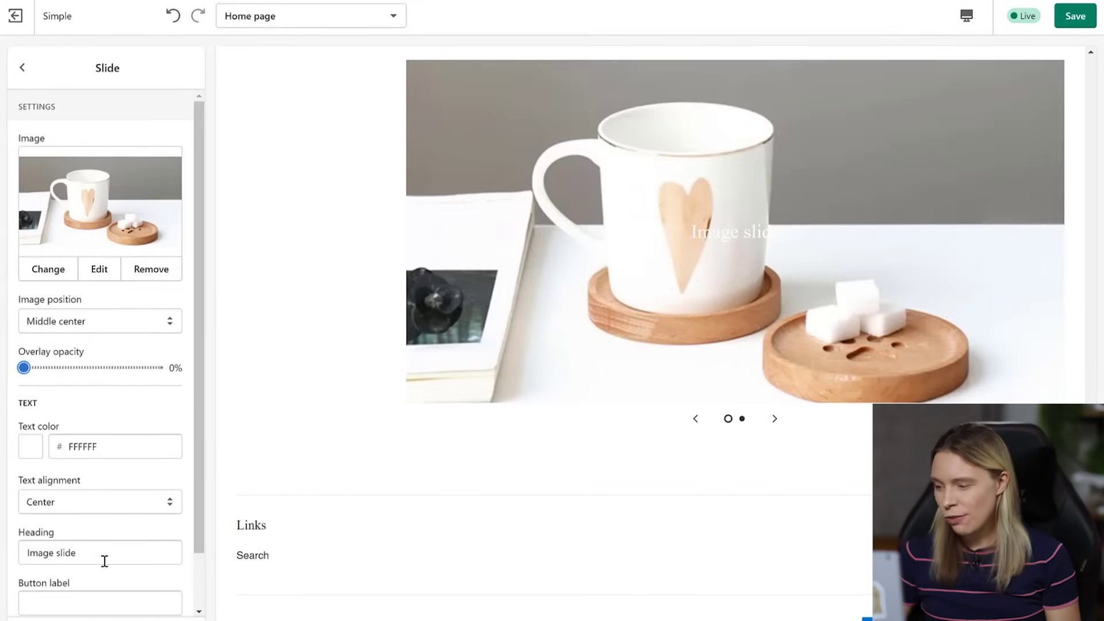
drag(104, 560, 2, 561)
drag(191, 515, 196, 565)
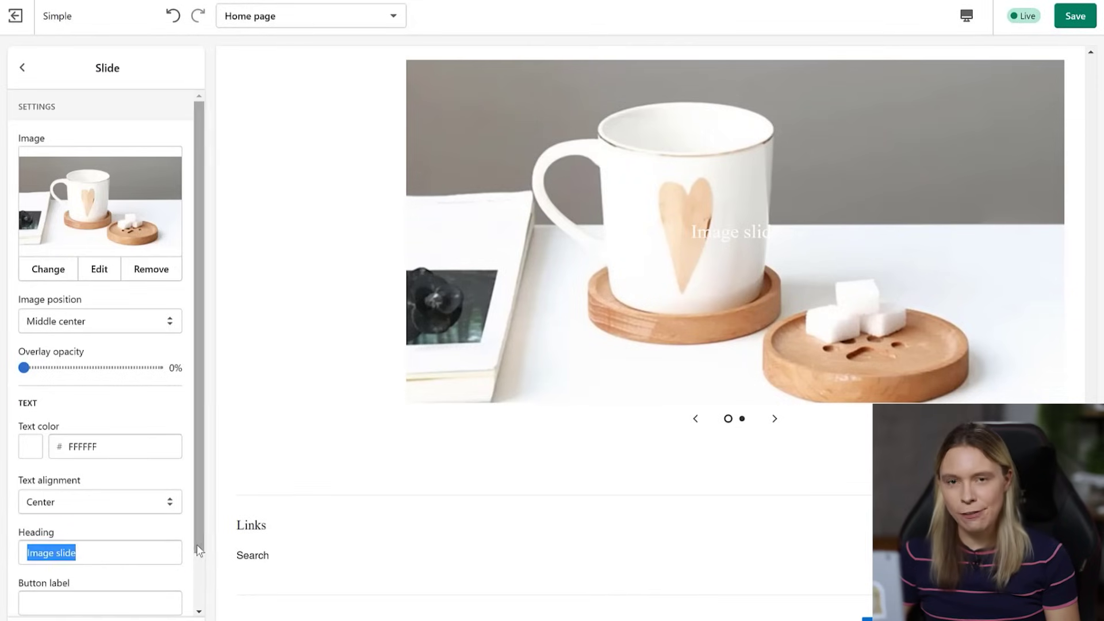
scroll(195, 564, down, 1)
click(88, 493)
drag(88, 493, 1, 505)
key(BackSpace)
scroll(200, 419, up, 1)
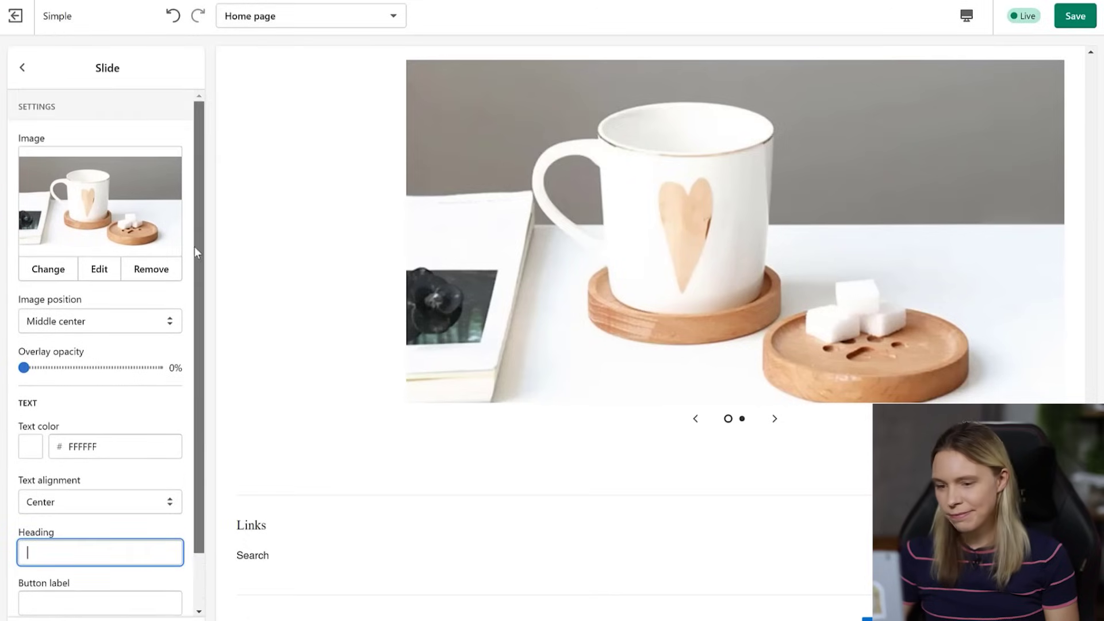
click(21, 69)
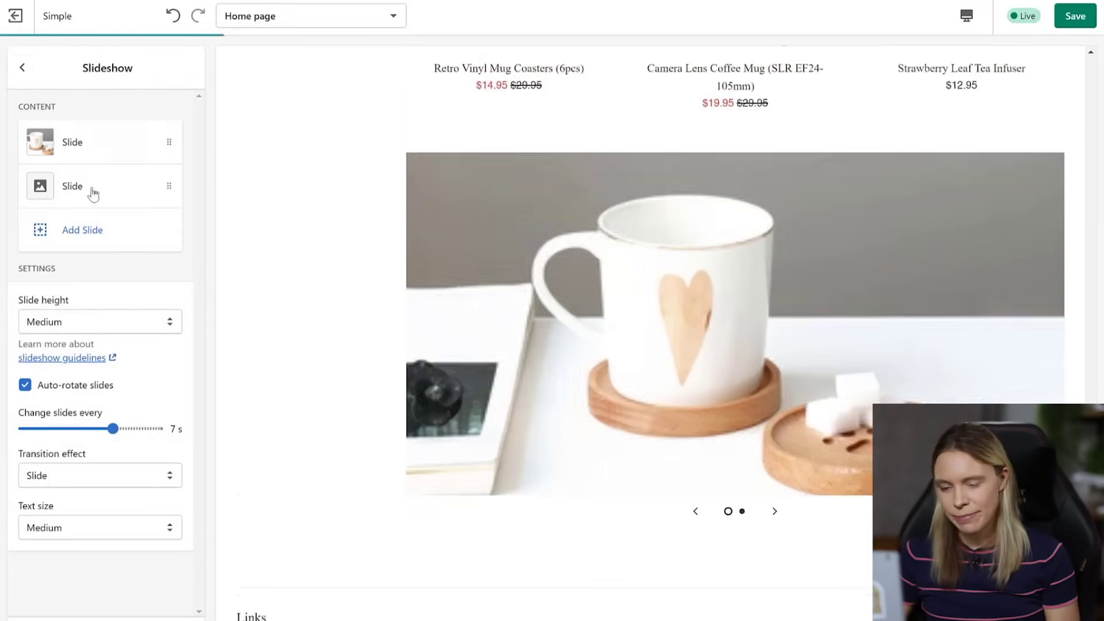
- Upload Homepage Banner2 as the second slide's image
click(81, 195)
click(81, 196)
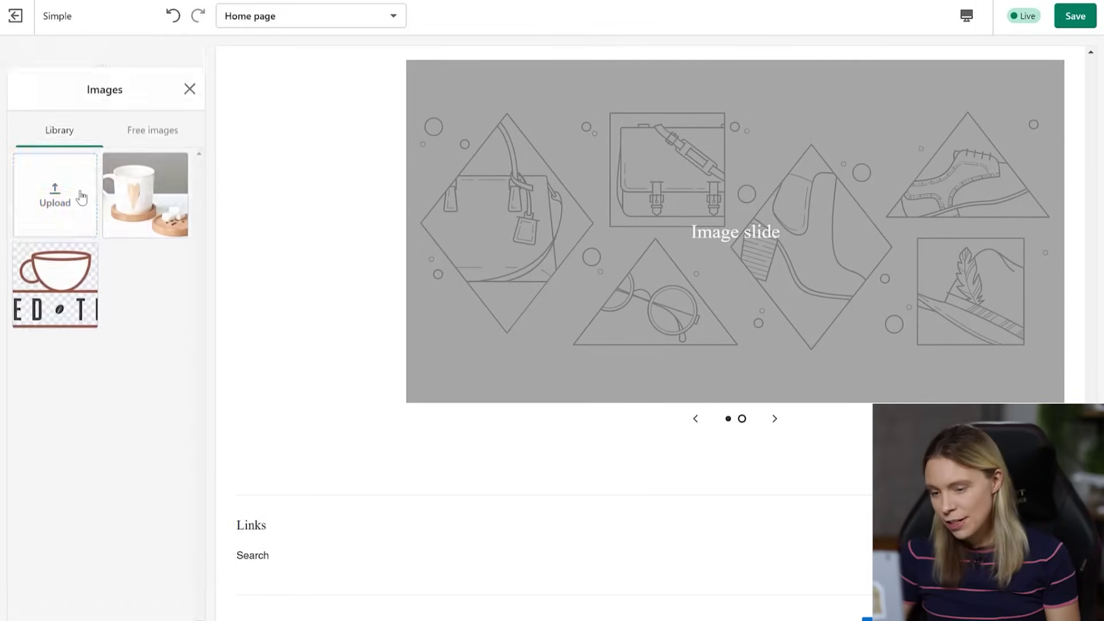
click(64, 186)
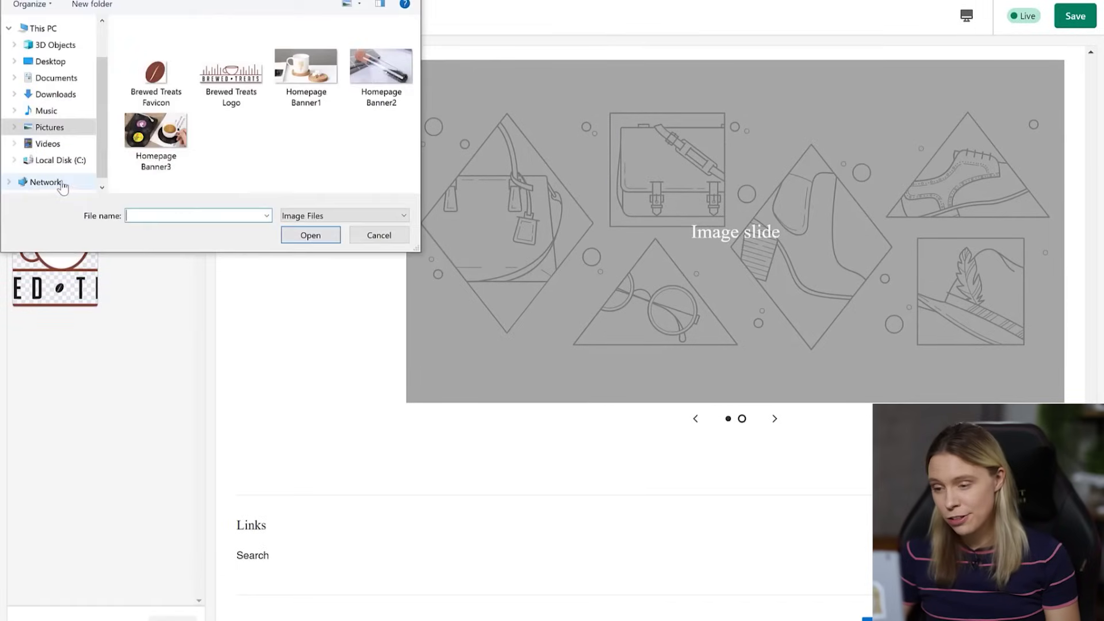
double_click(380, 72)
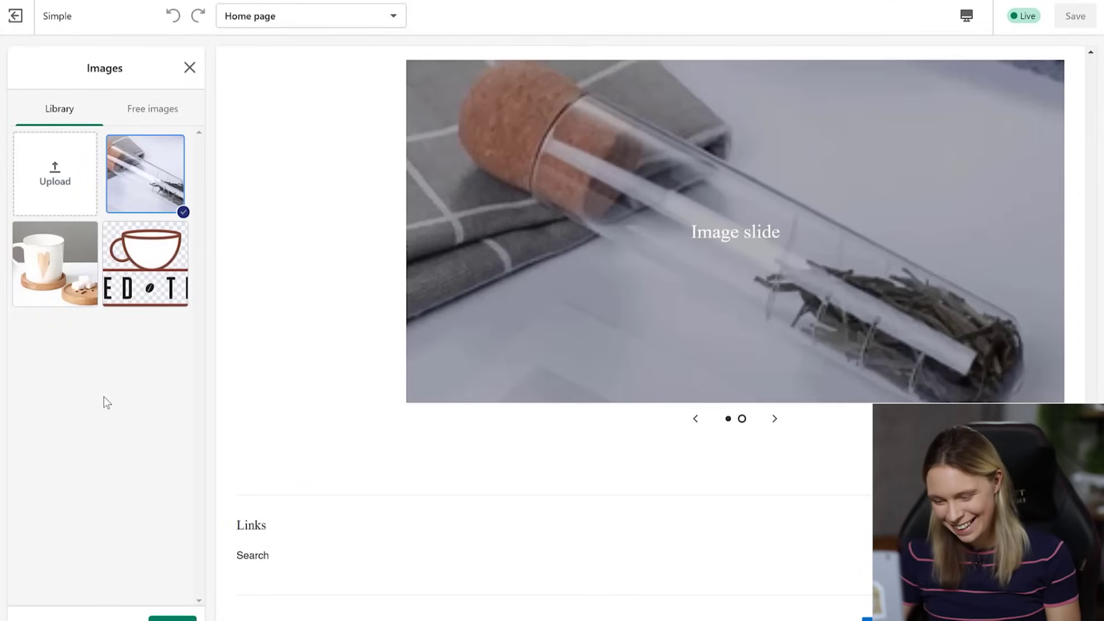
click(173, 618)
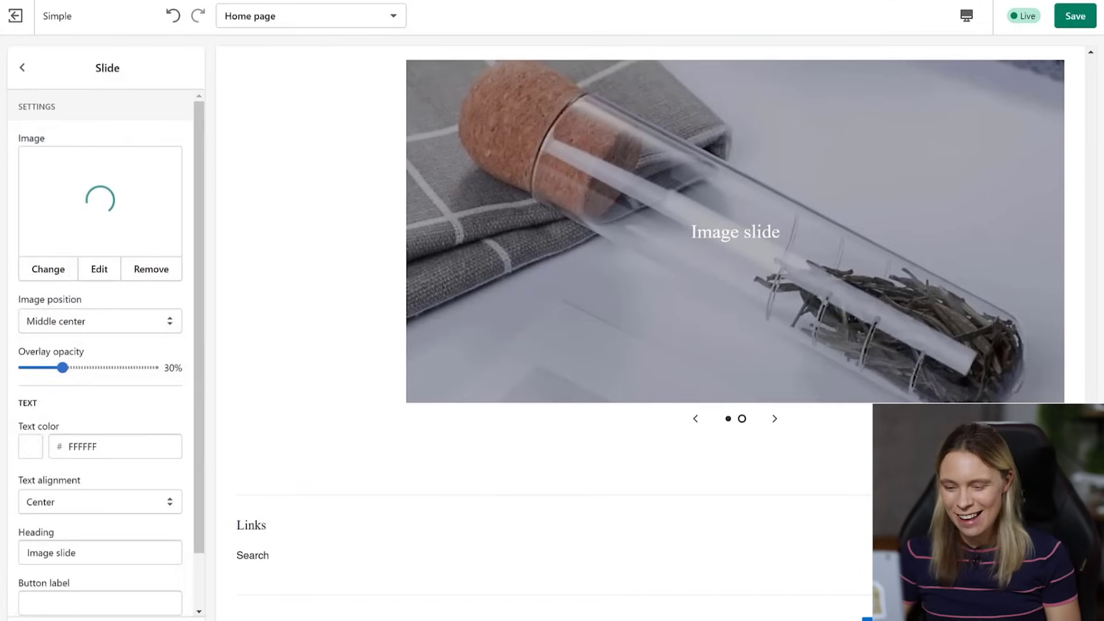
- Set the second slide's overlay opacity to 0% and delete its heading
drag(61, 368, 4, 365)
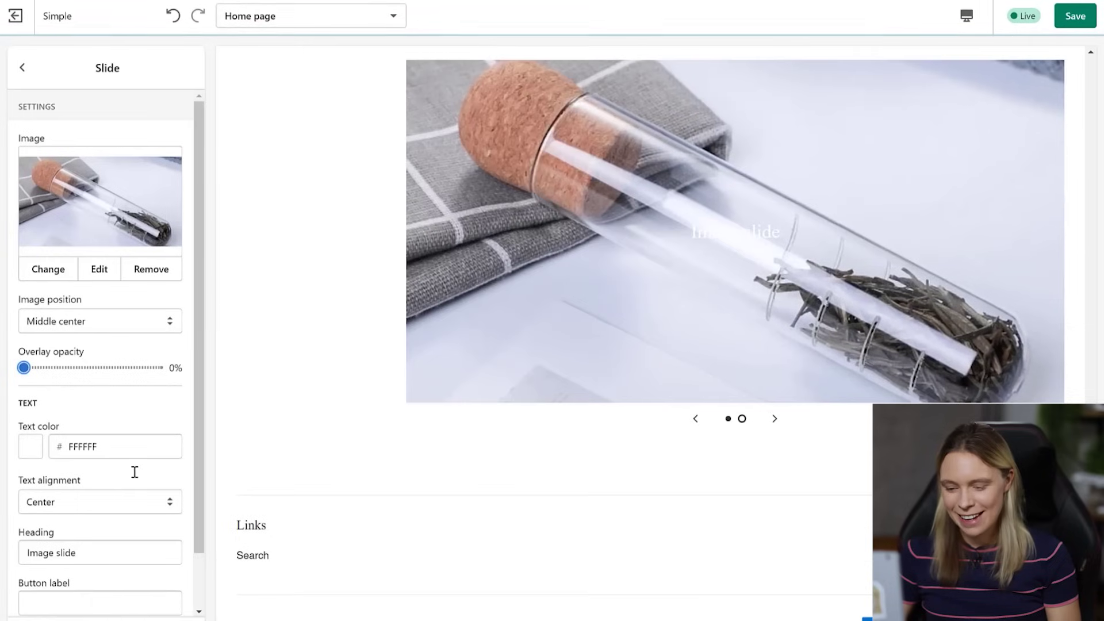
triple_click(106, 554)
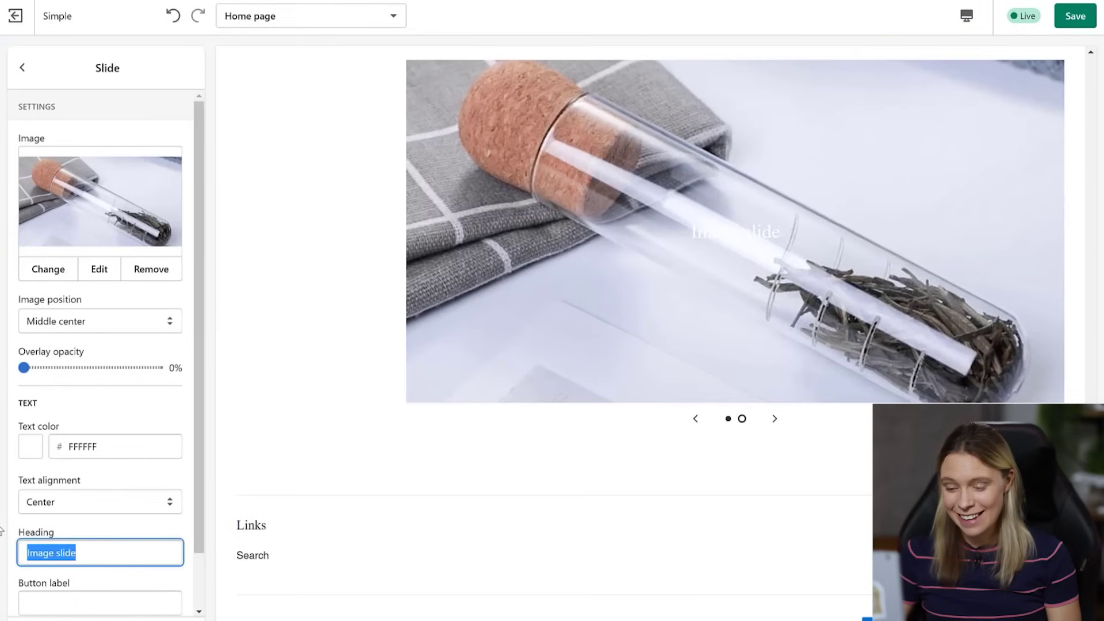
key(BackSpace)
click(106, 108)
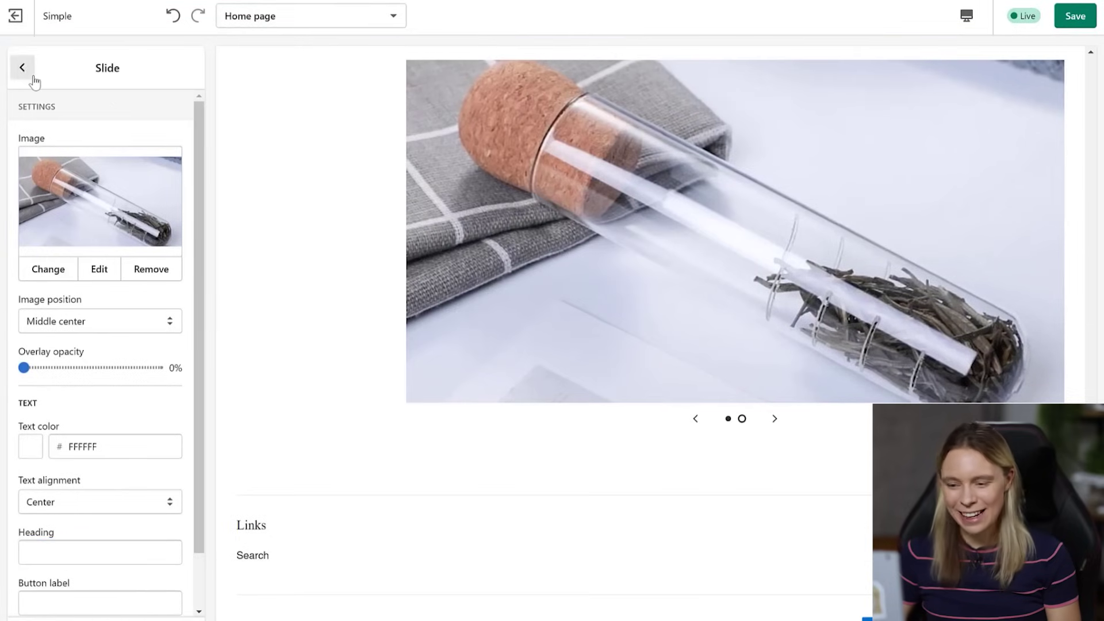
click(33, 77)
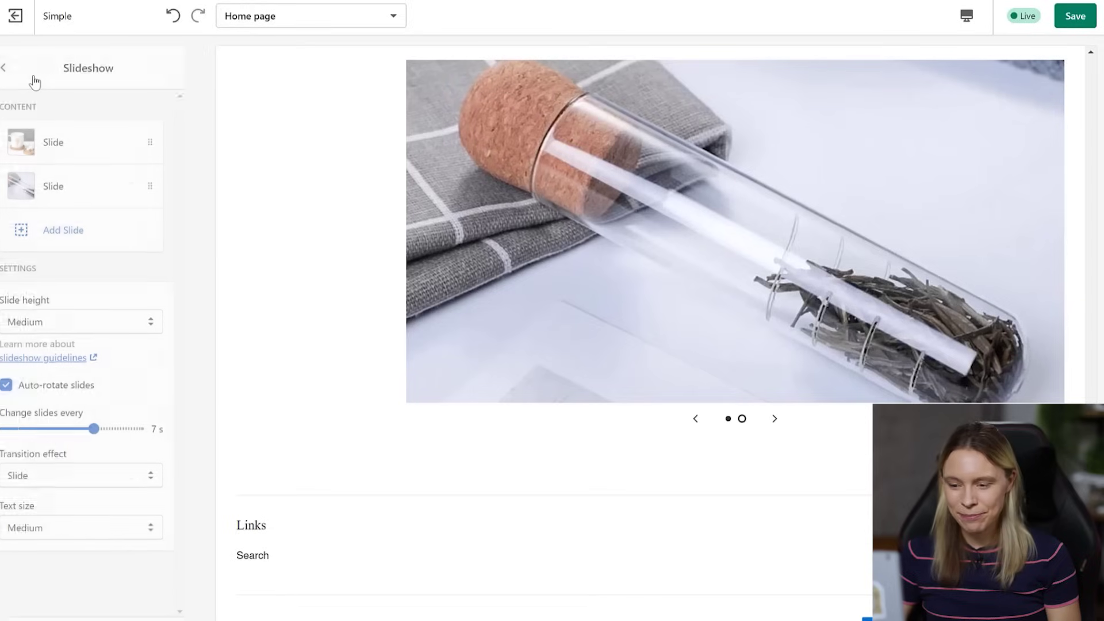
- Add a third slide using the uploaded Homepage Banner3 image
click(75, 229)
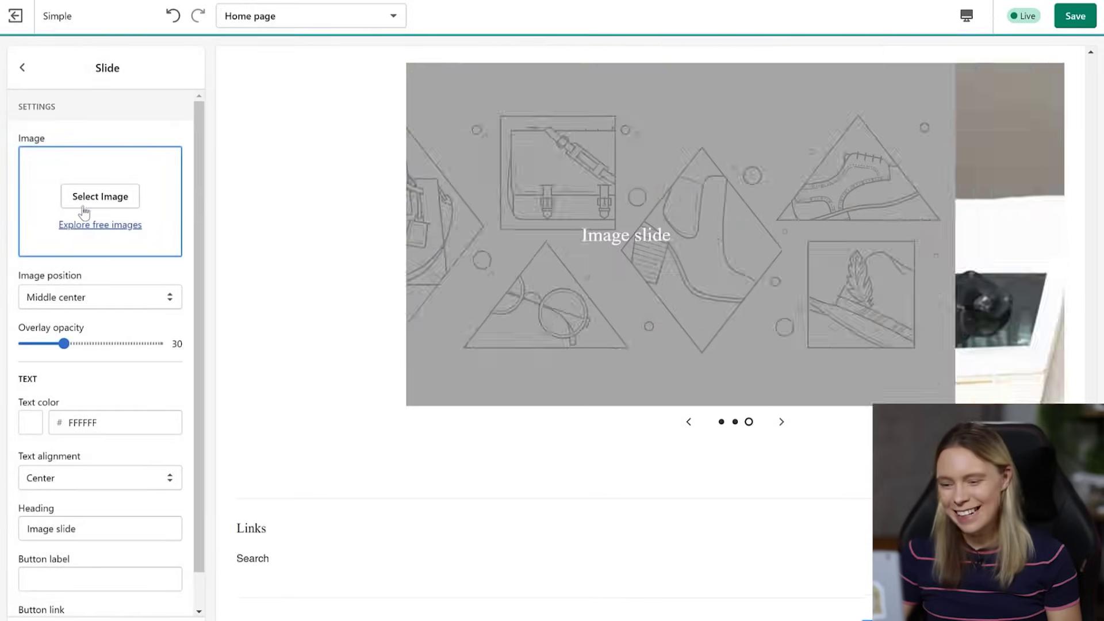
click(95, 196)
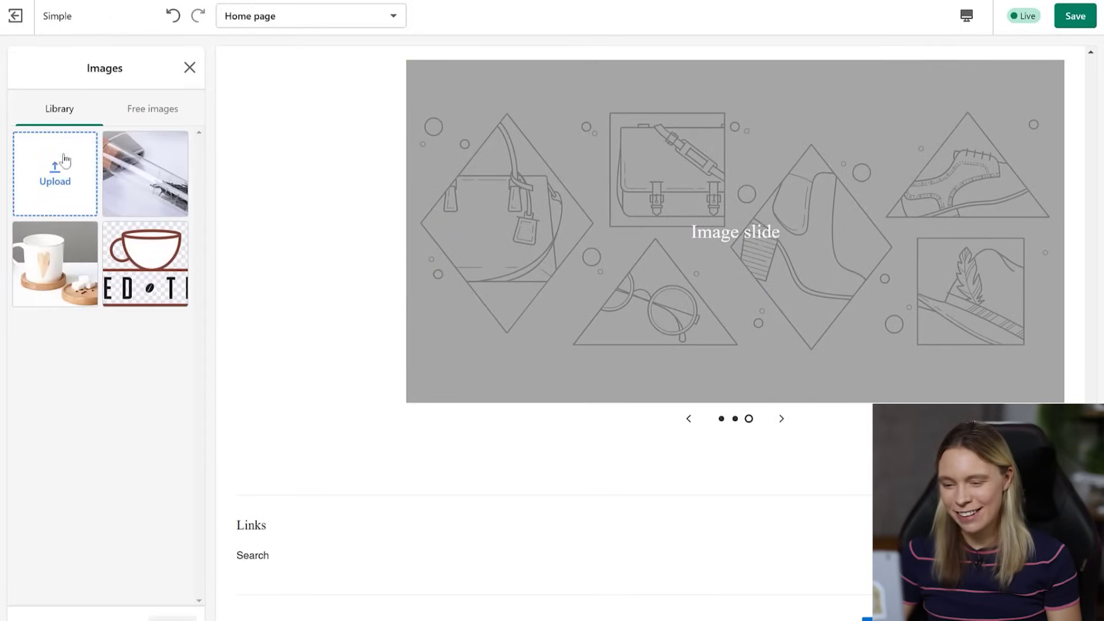
click(61, 179)
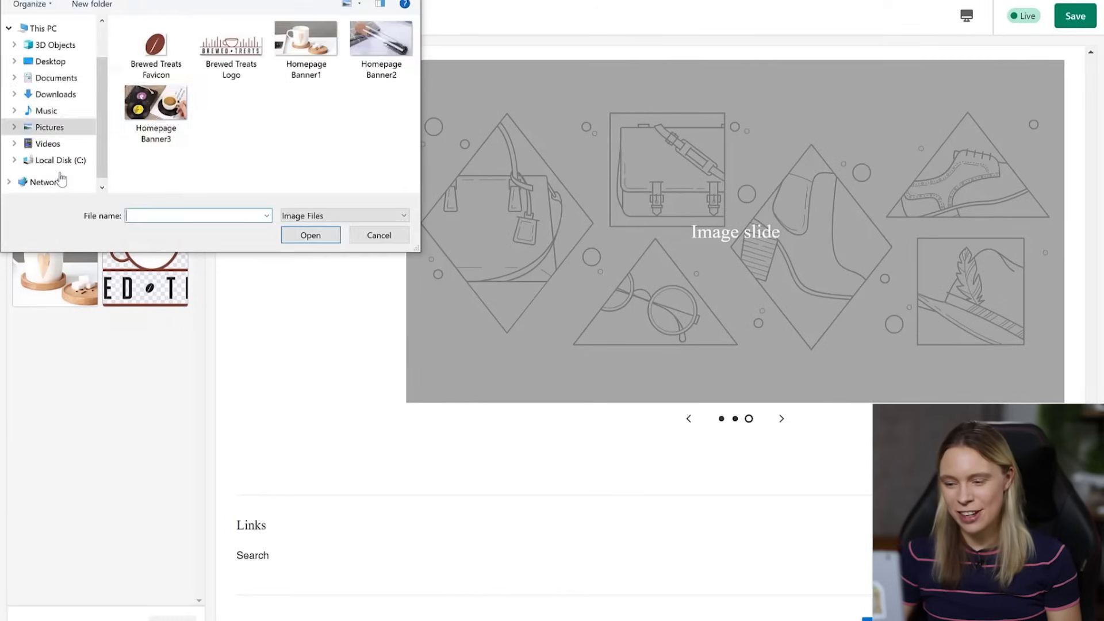
double_click(154, 112)
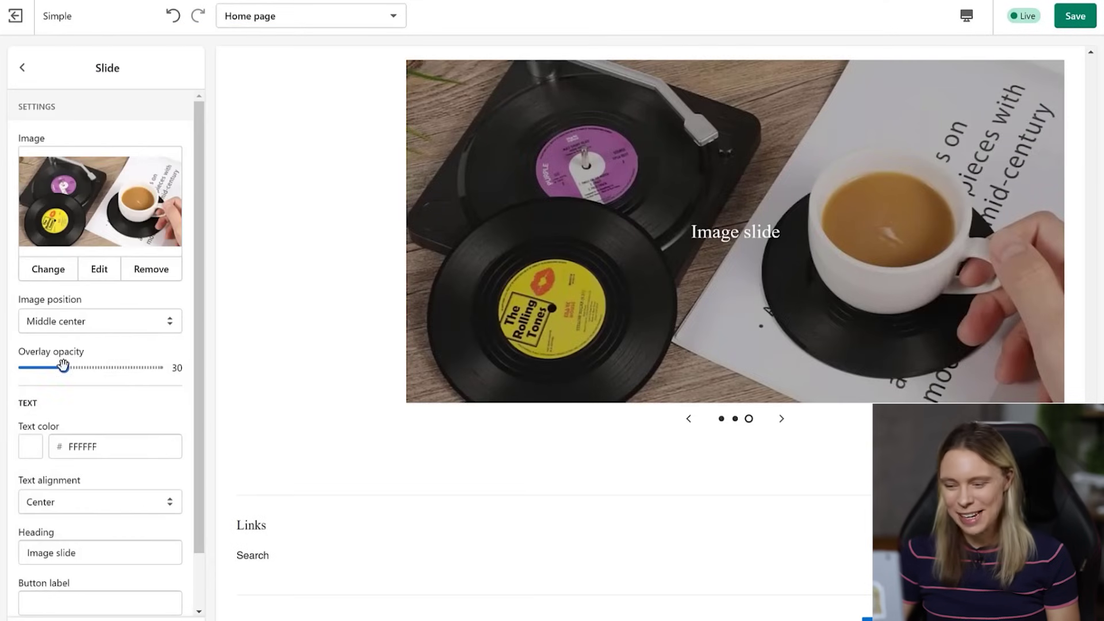
- Set the third slide's overlay to 0%, delete its heading, and return to the sections list
drag(63, 367, 8, 347)
drag(108, 552, 1, 541)
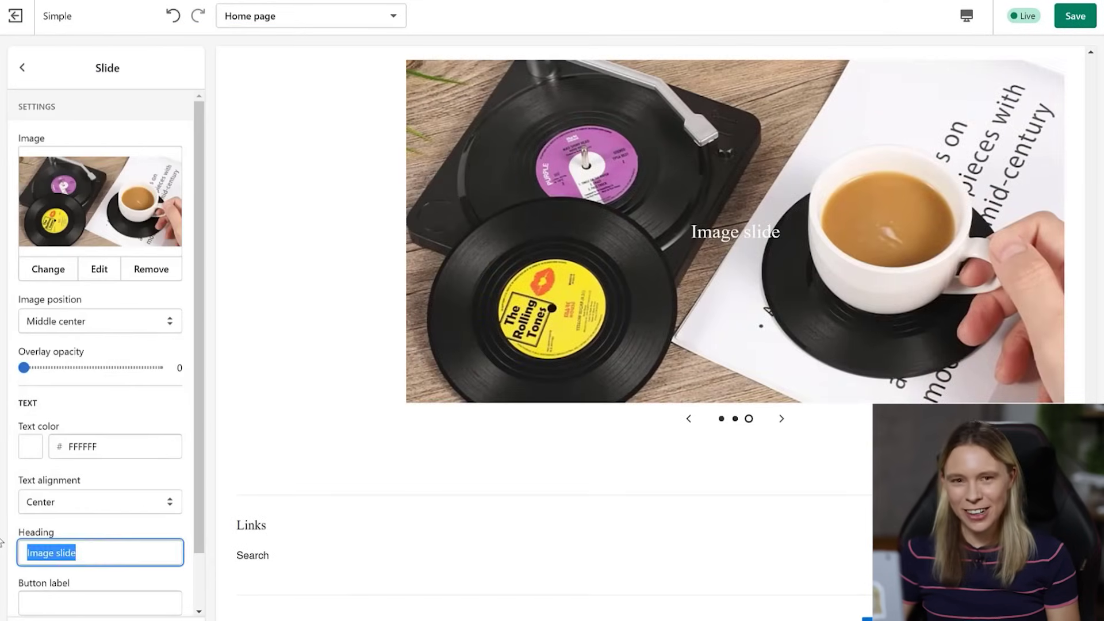
key(BackSpace)
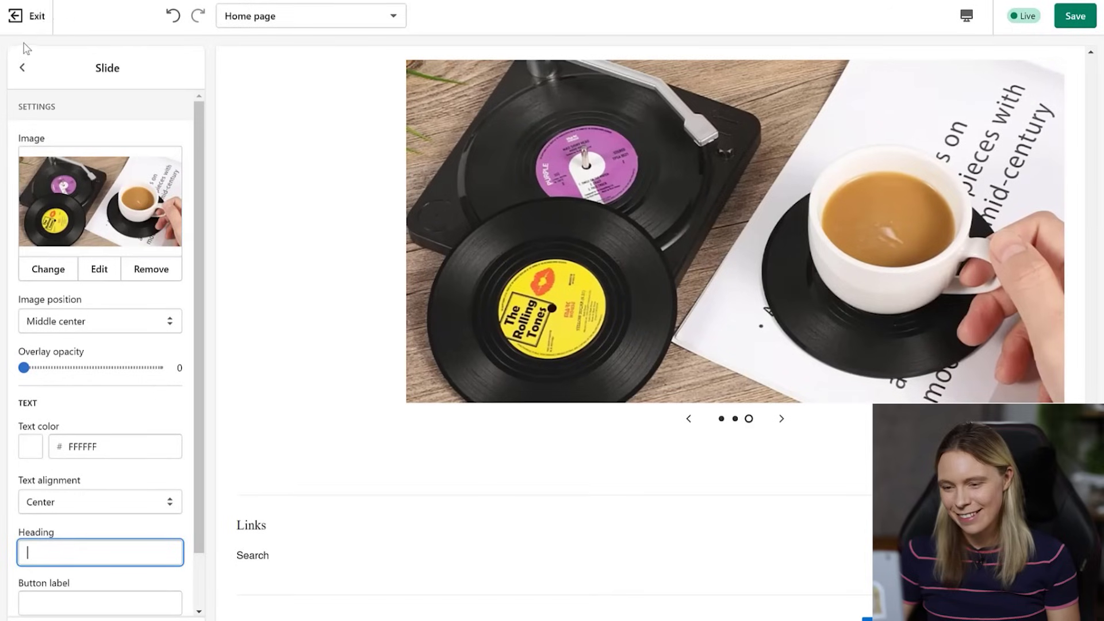
click(21, 67)
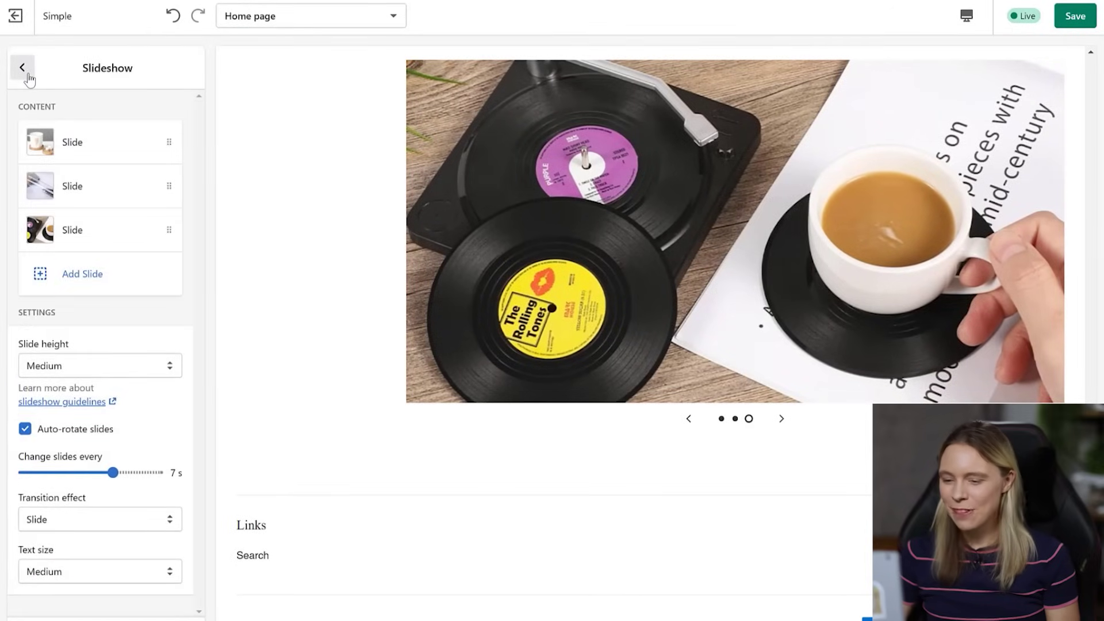
click(27, 75)
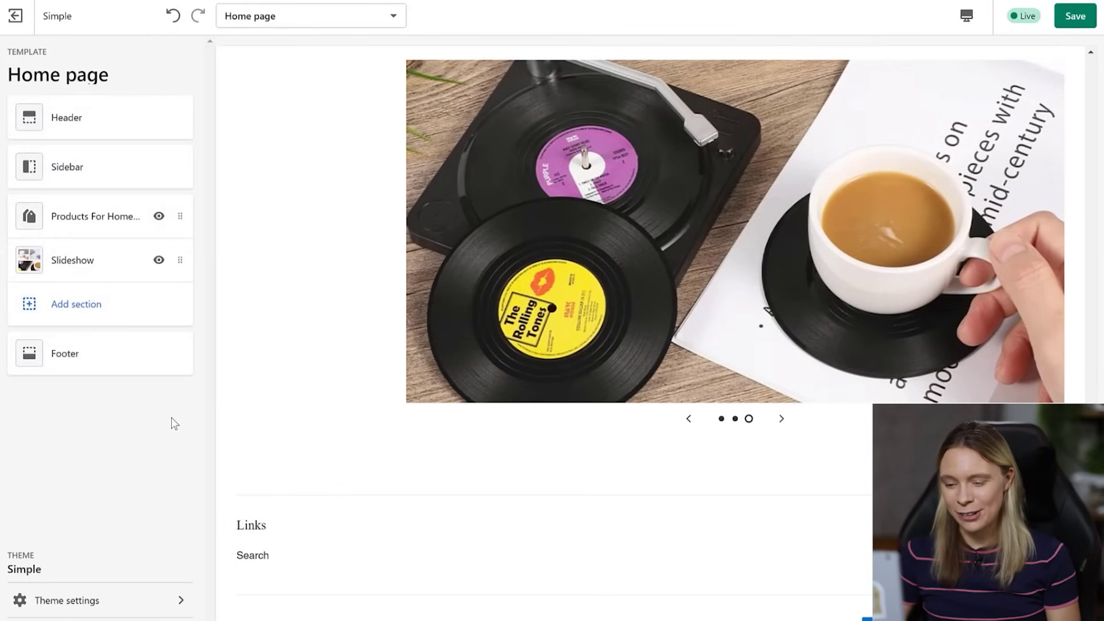
- Move the Slideshow section above the products section and preview the homepage
drag(180, 257, 179, 206)
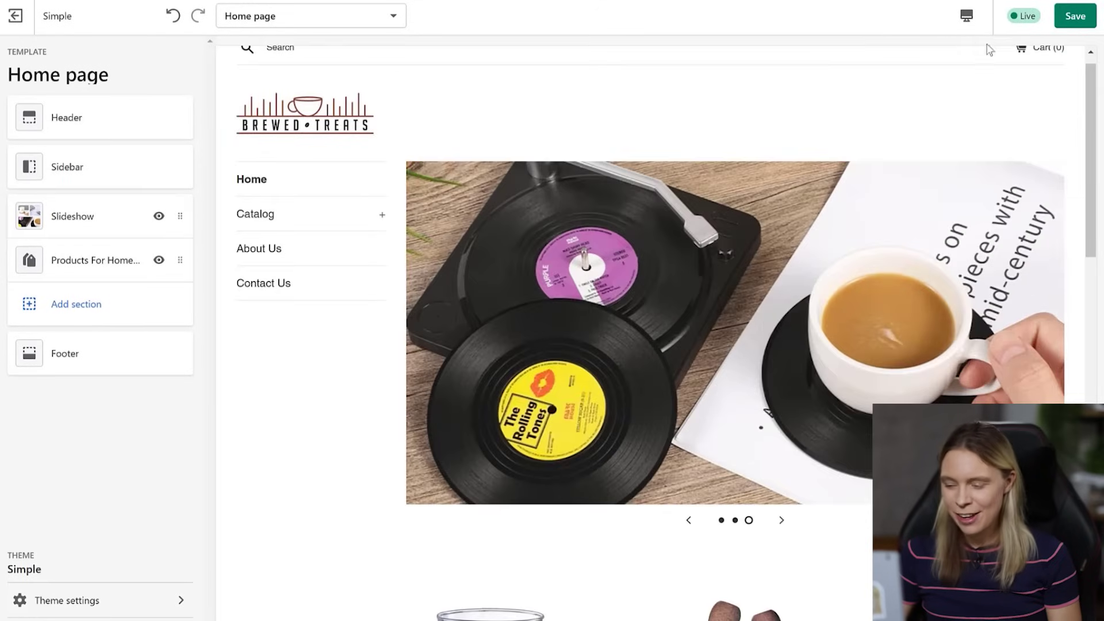
drag(1088, 86, 1098, 133)
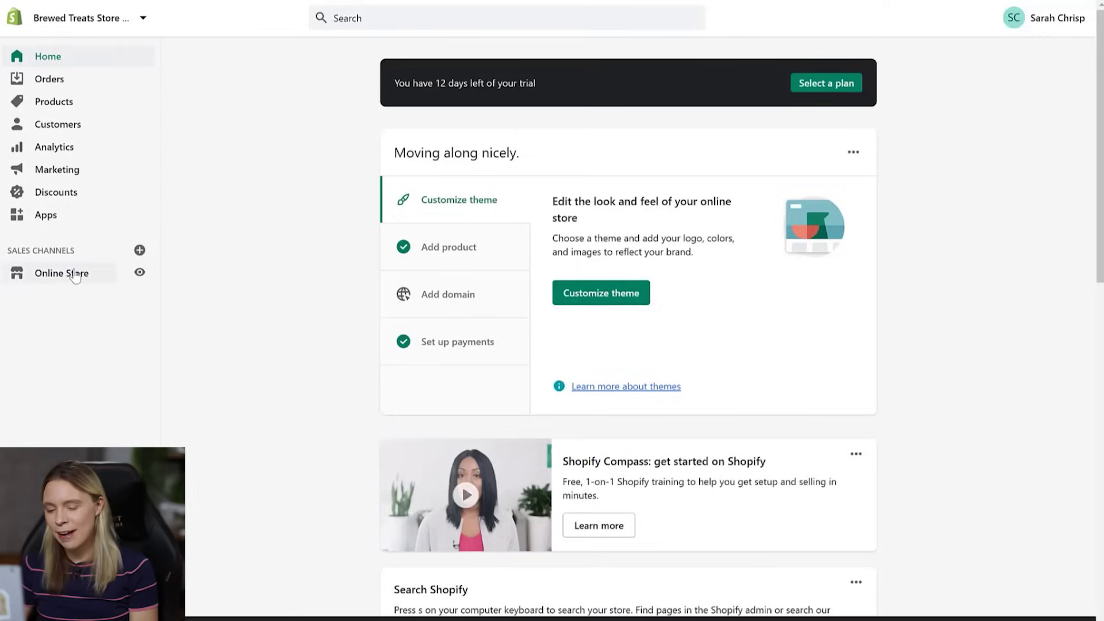
- In the Footer menu, add a Home item linked to the Home page
click(75, 274)
click(70, 364)
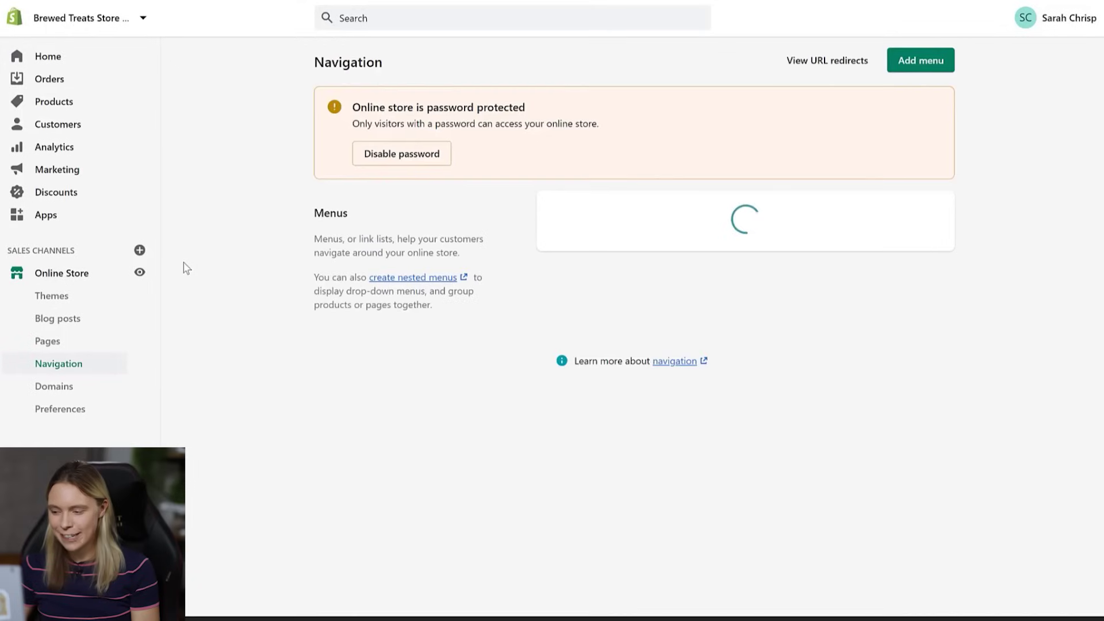
click(561, 244)
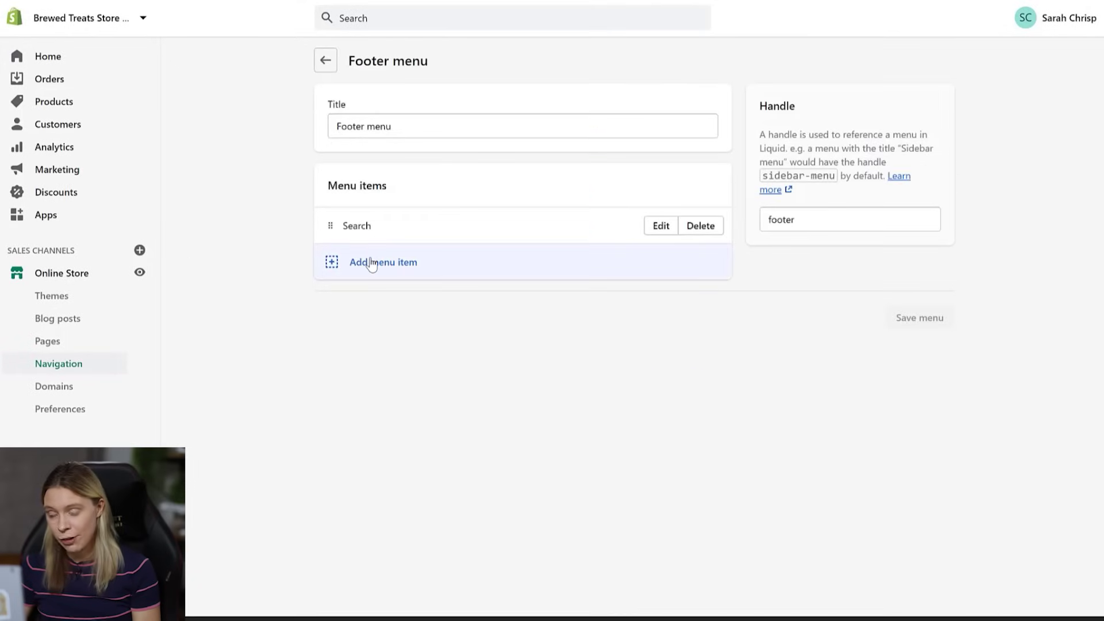
click(371, 262)
text(Home)
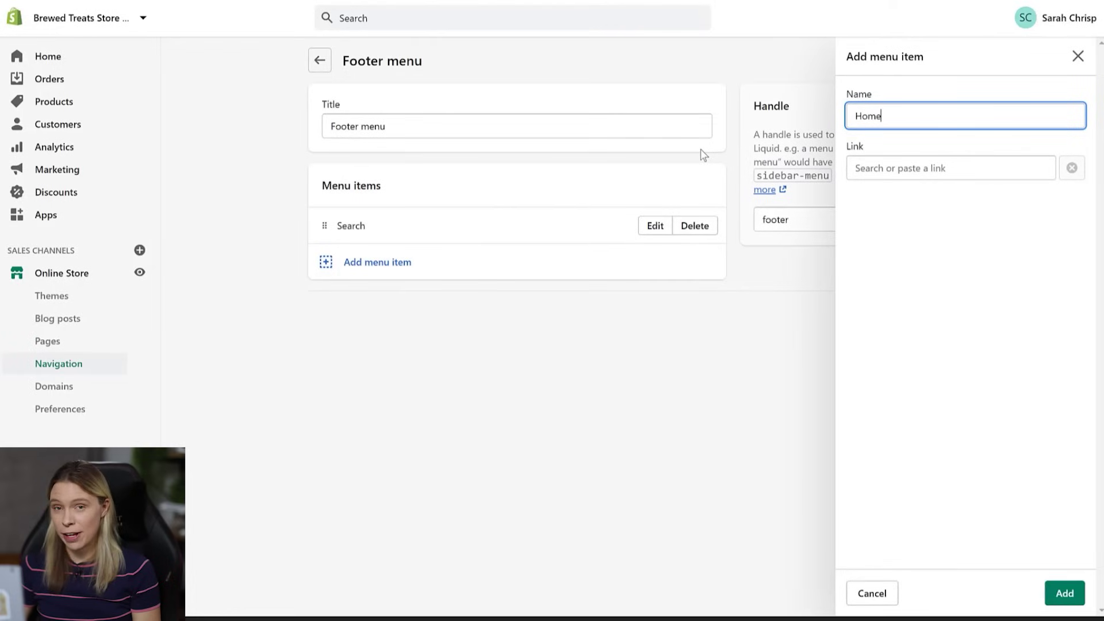
click(919, 168)
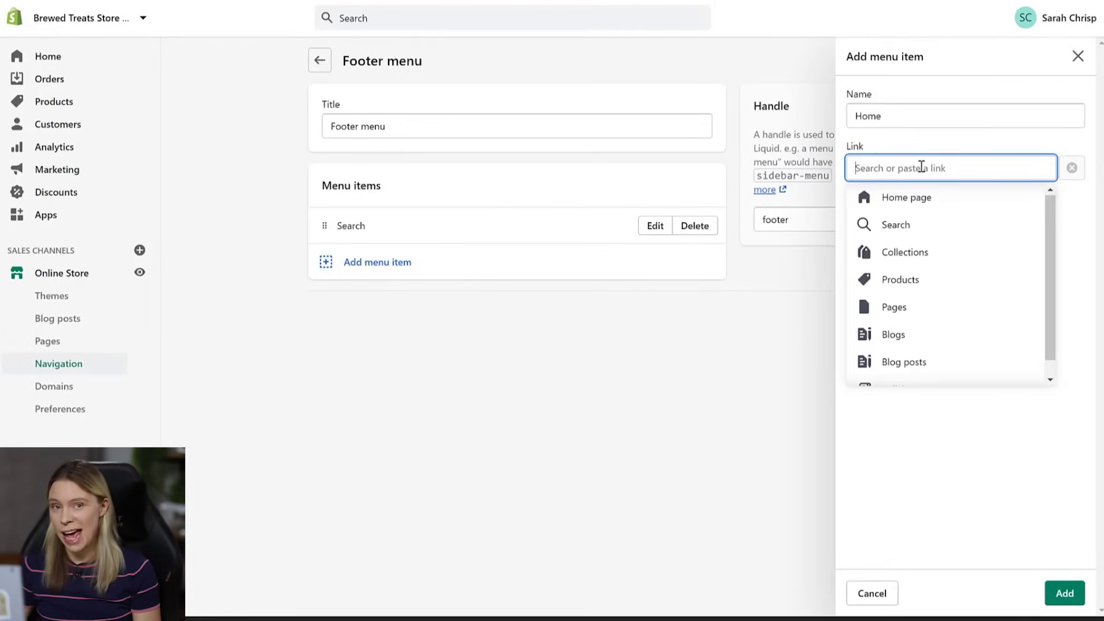
click(918, 198)
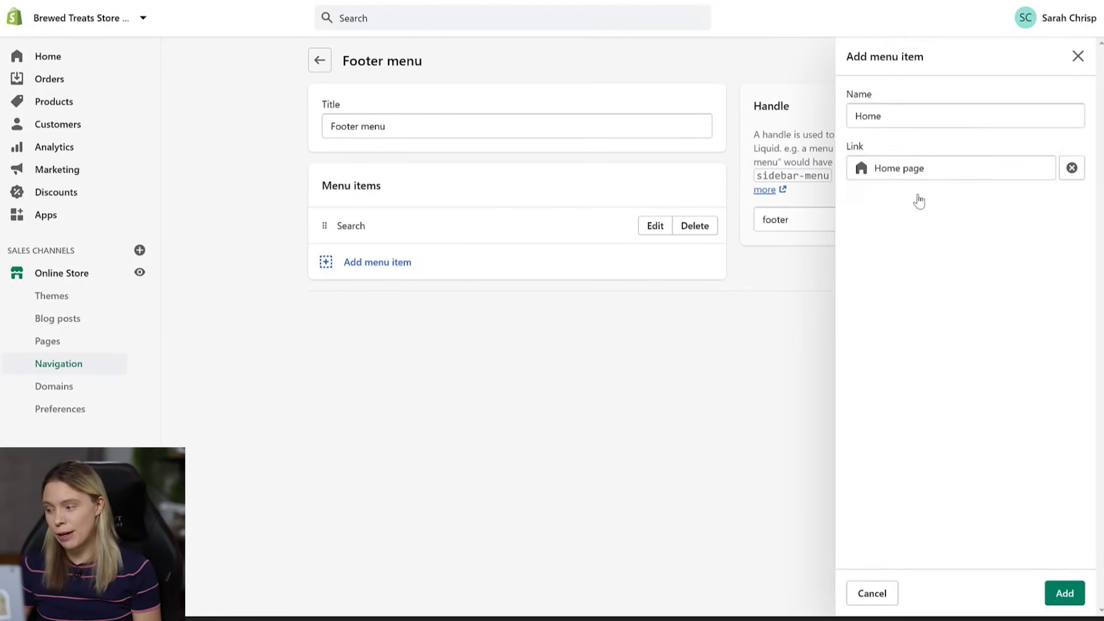
click(1064, 593)
- Add an About Us footer item linked to the About Us page
click(351, 299)
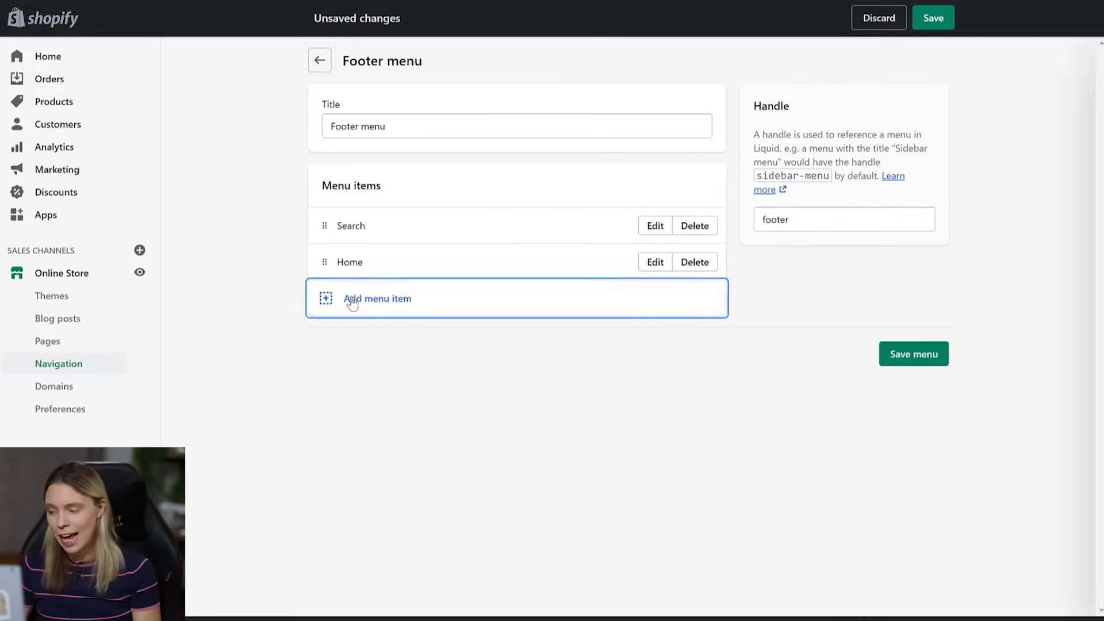
text(About Us)
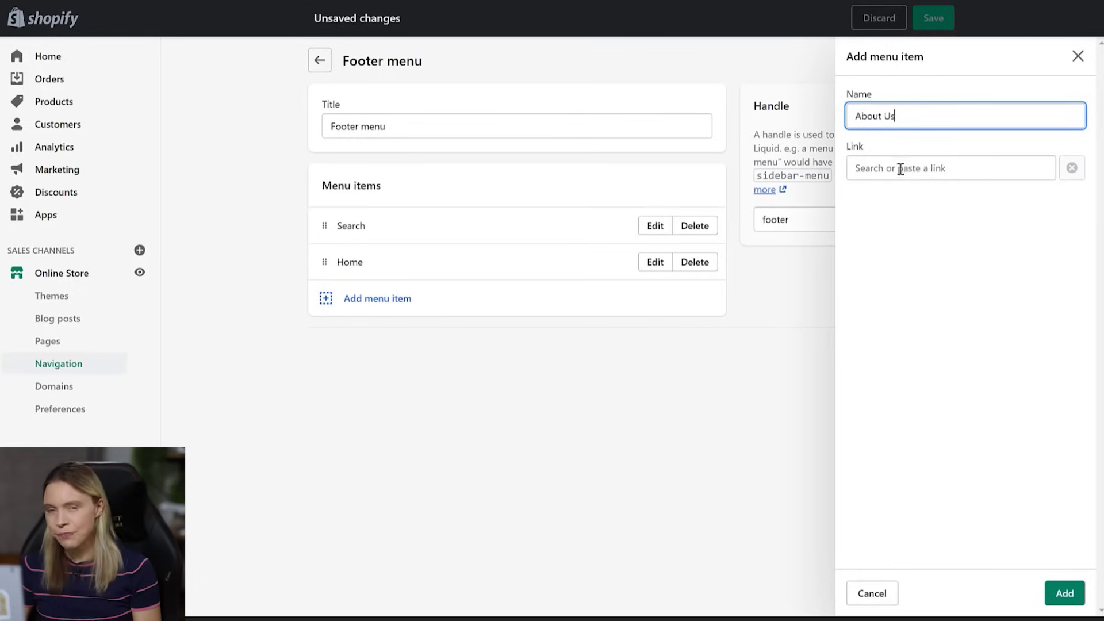
click(900, 168)
click(907, 311)
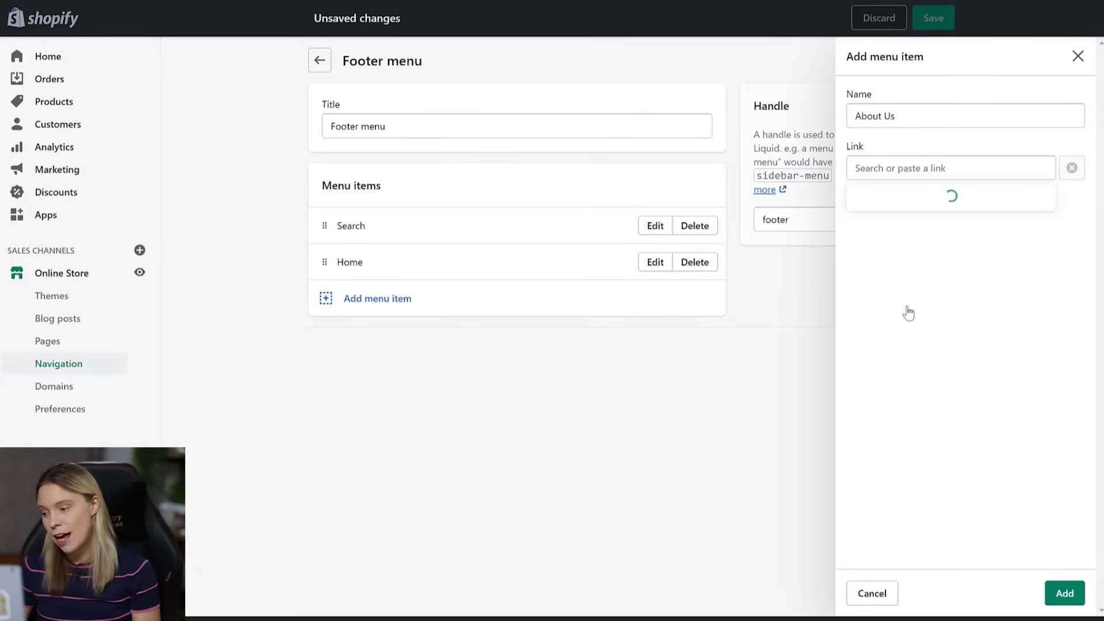
click(881, 225)
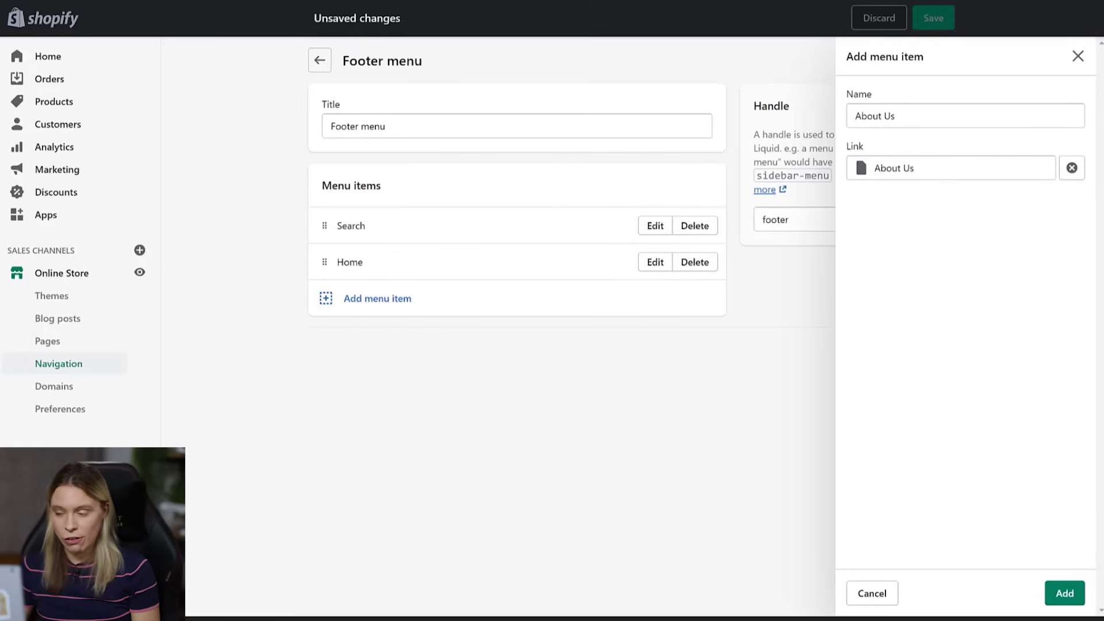
click(1069, 593)
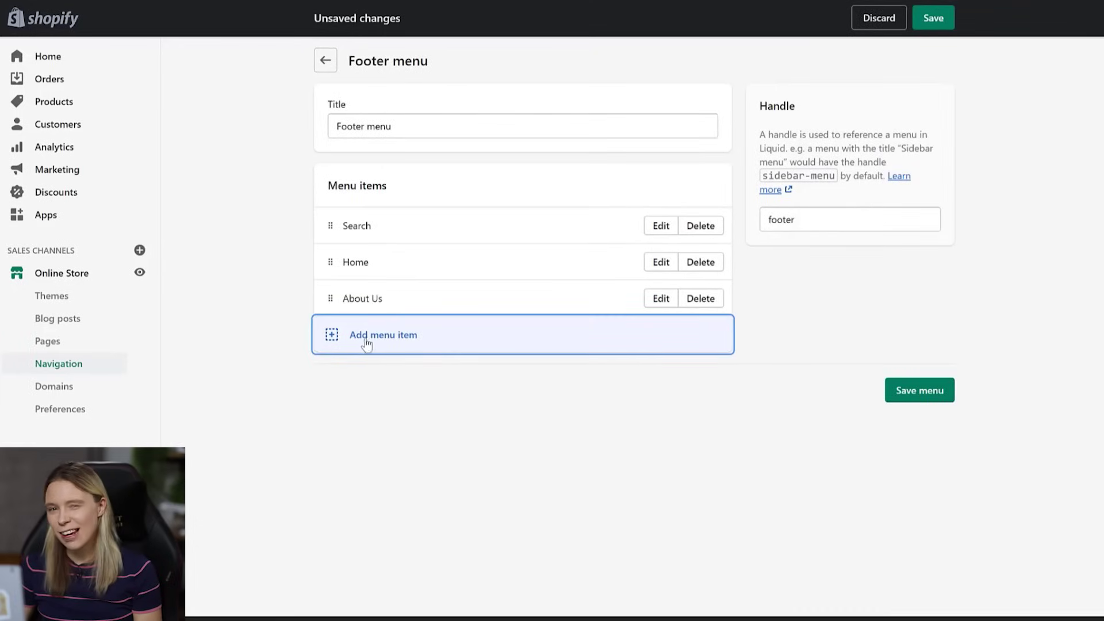
- Add a Contact Us footer item linked to the Contact Us page and save the menu
click(366, 339)
text(Contact Us)
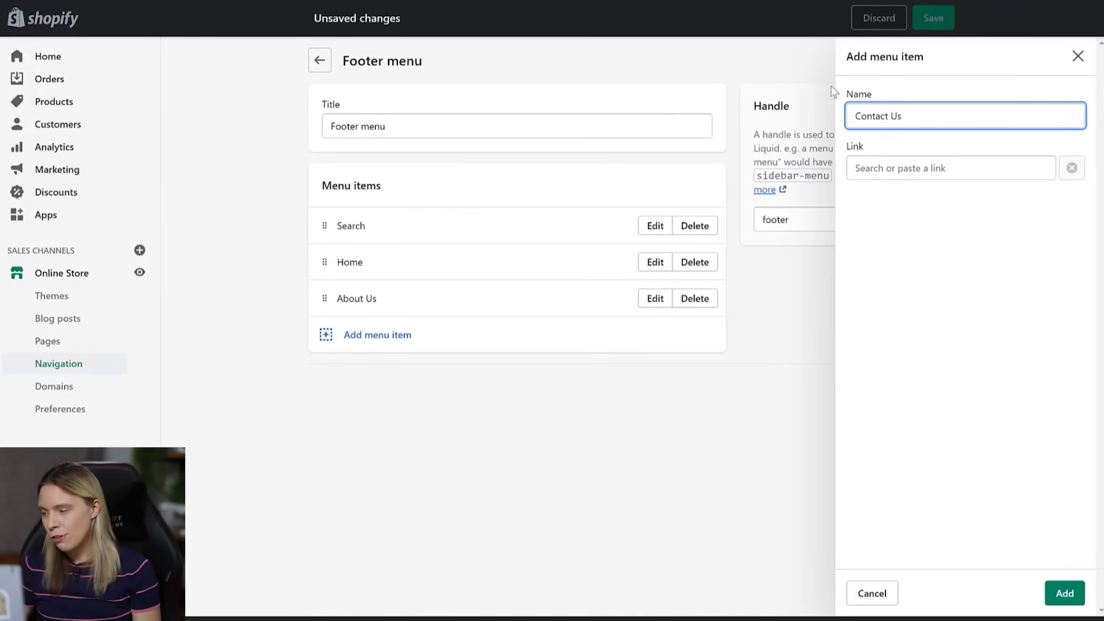
click(918, 167)
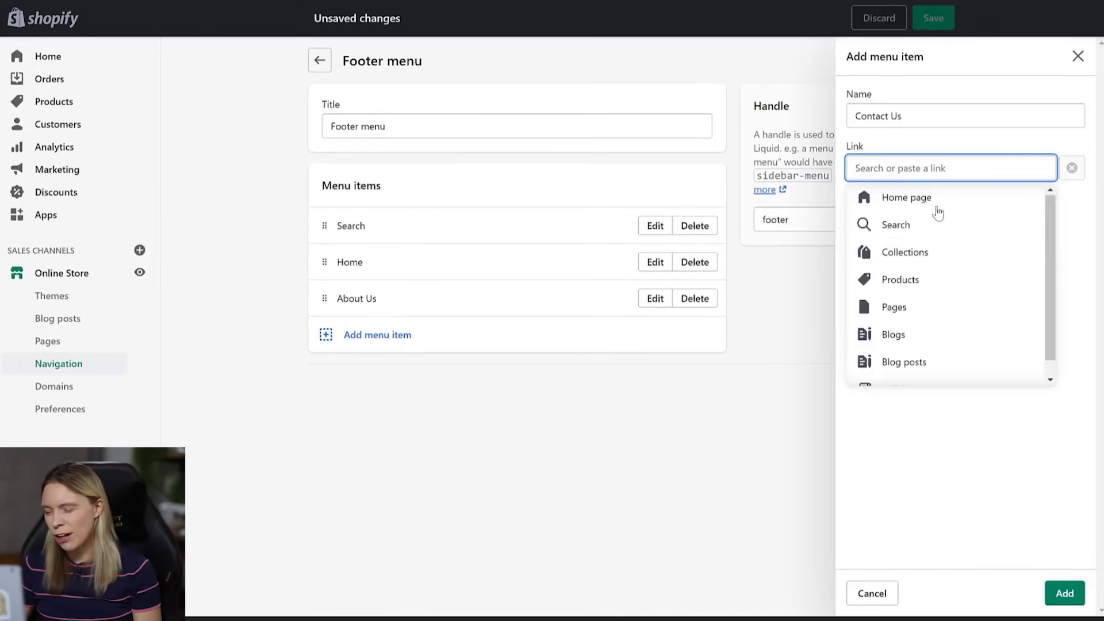
click(920, 306)
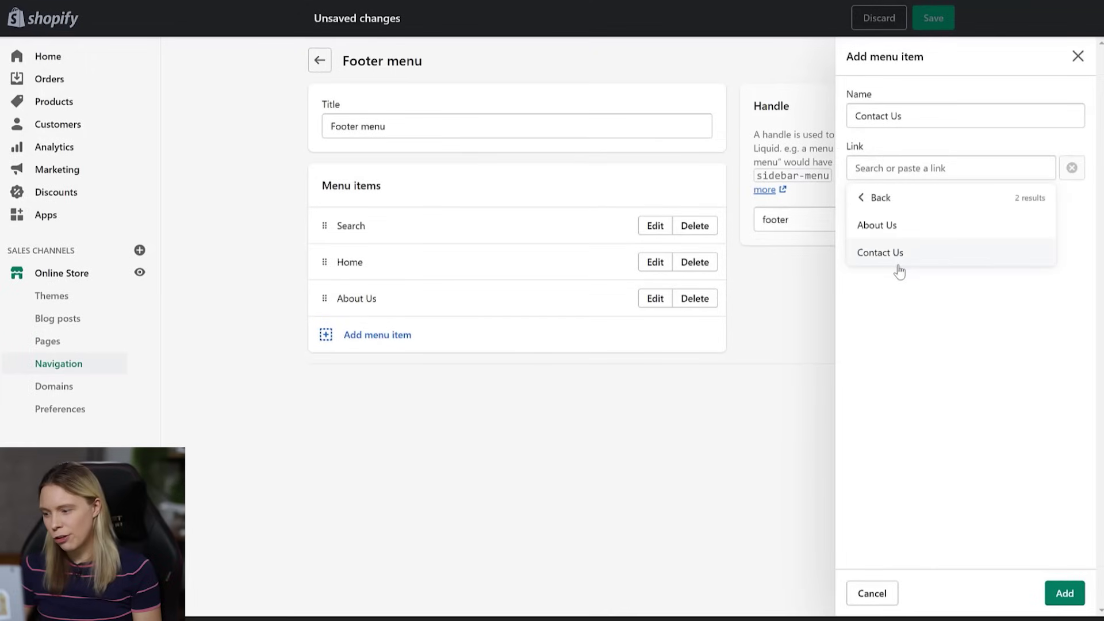
click(882, 256)
click(1047, 592)
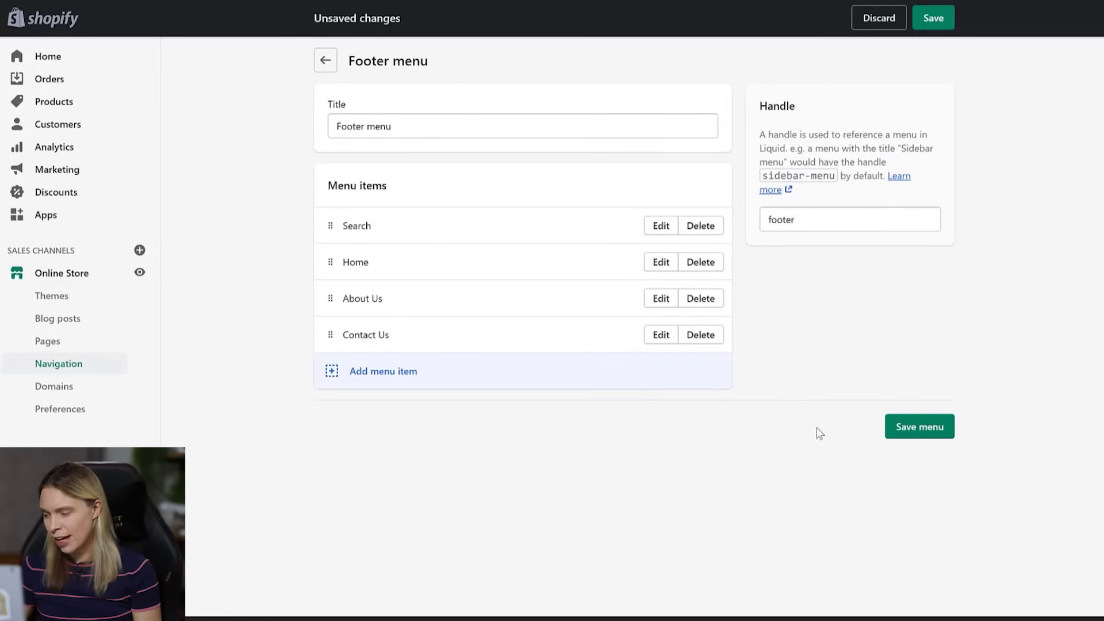
click(900, 426)
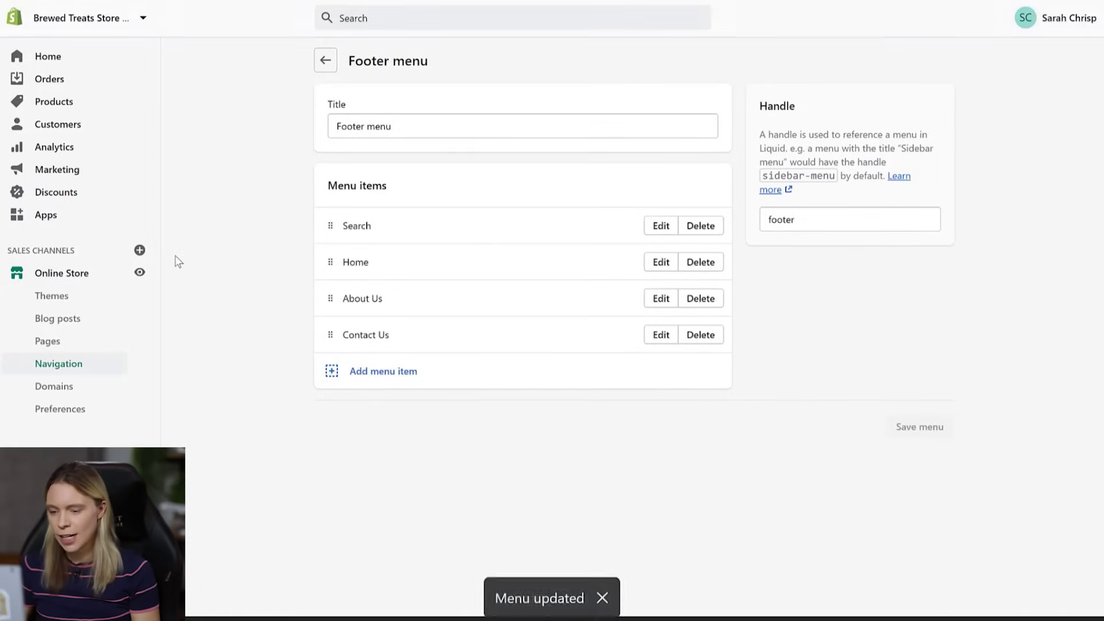
- Open the Simple theme's Footer section in the editor and list its Add content options
click(53, 297)
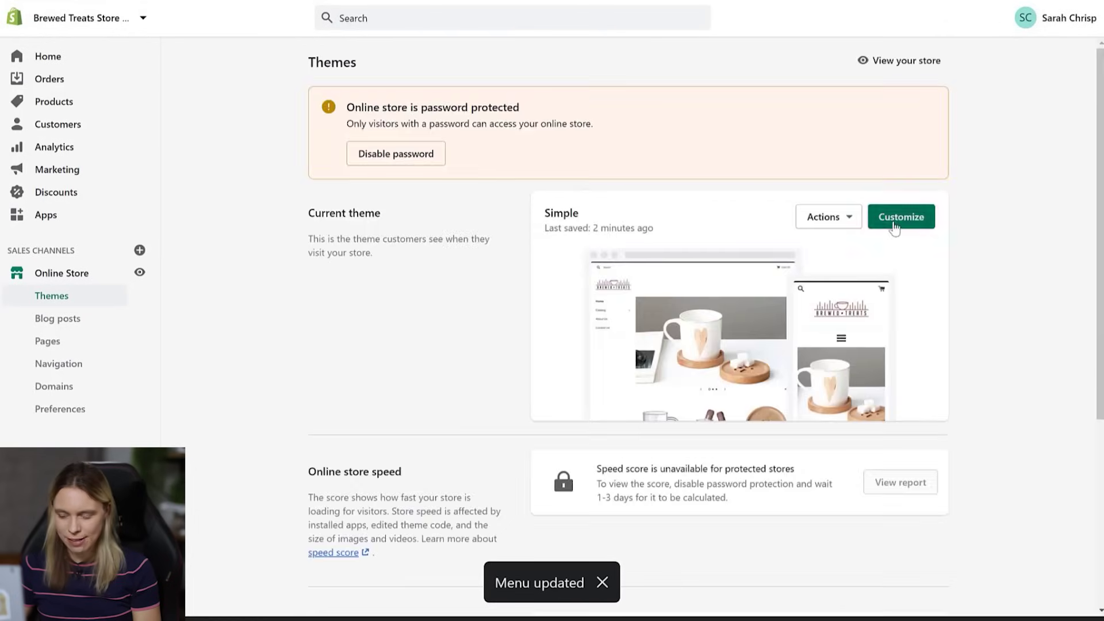
click(899, 216)
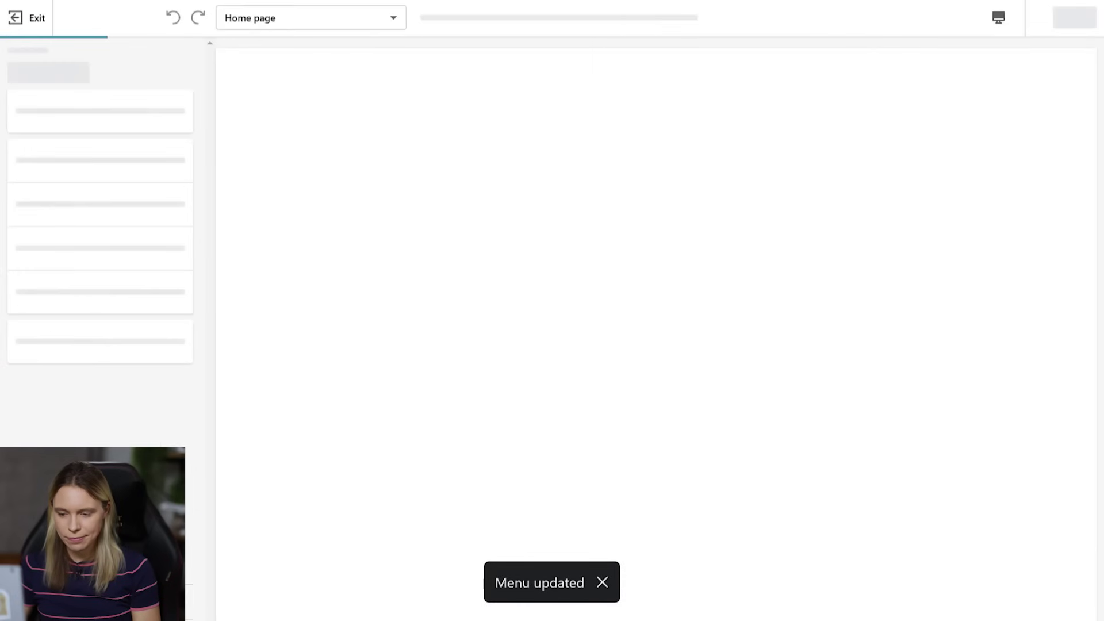
drag(1091, 142, 1100, 578)
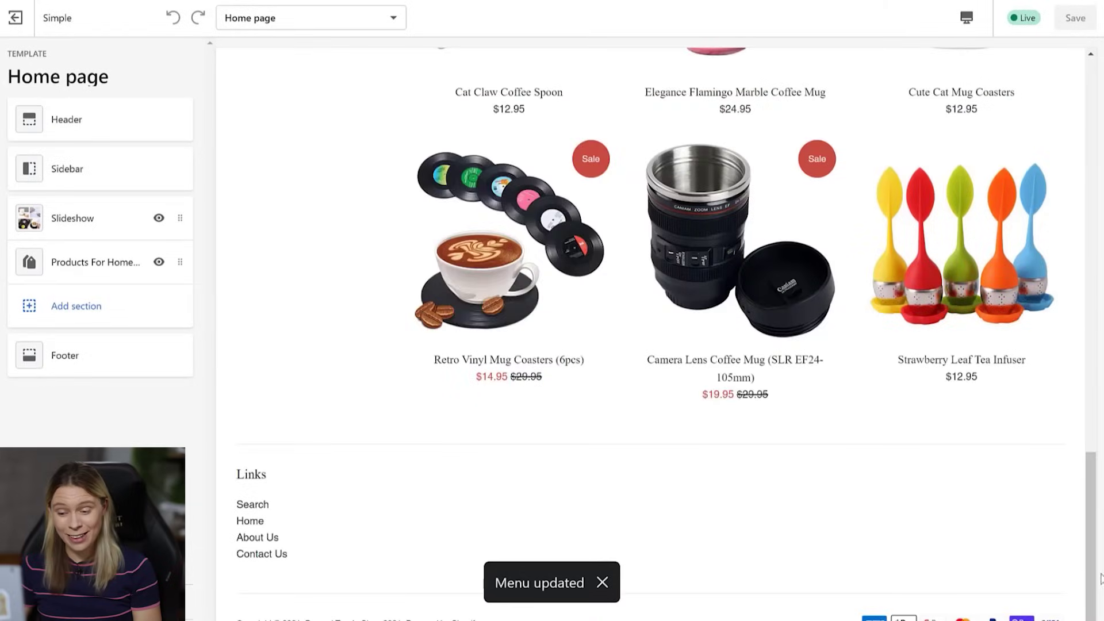
click(49, 371)
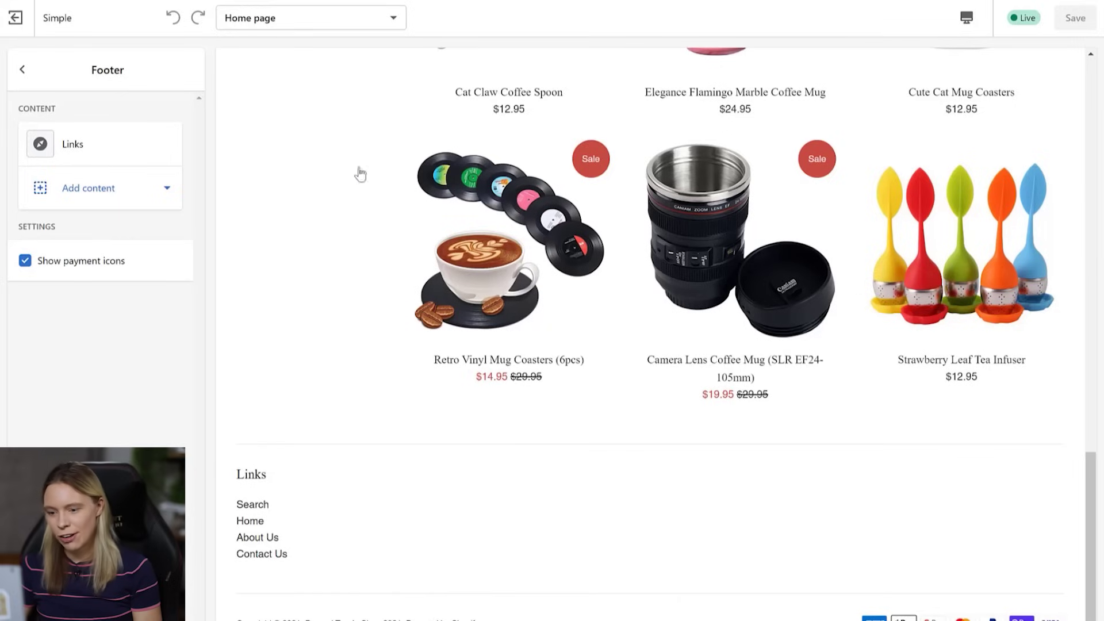
click(95, 205)
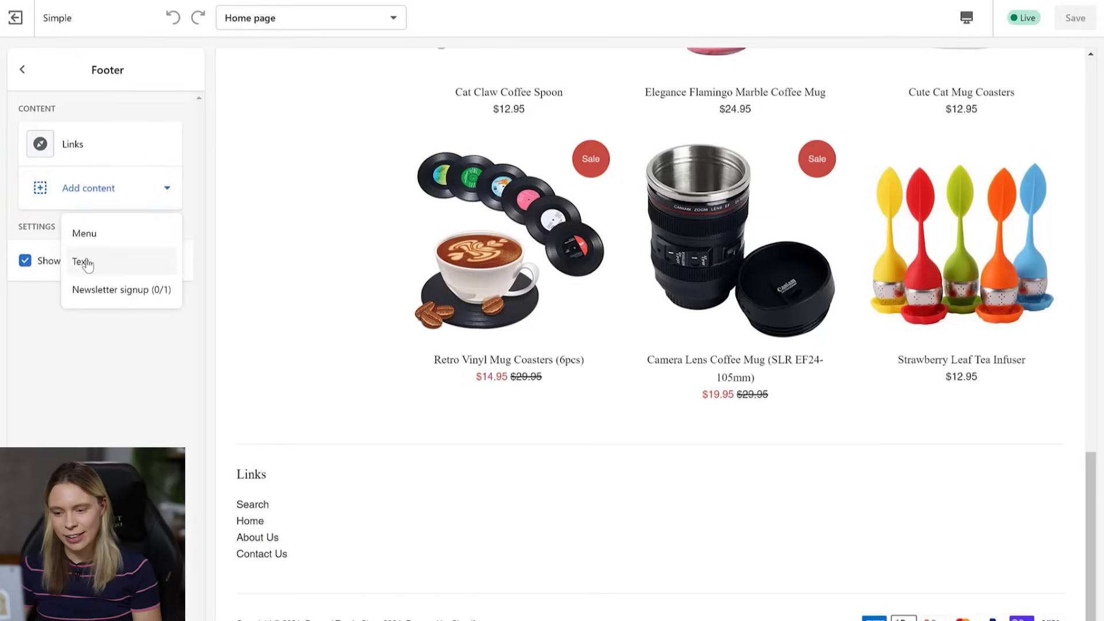
- Add a text block to the footer headed 'The Team Behind The Mugs'
click(81, 261)
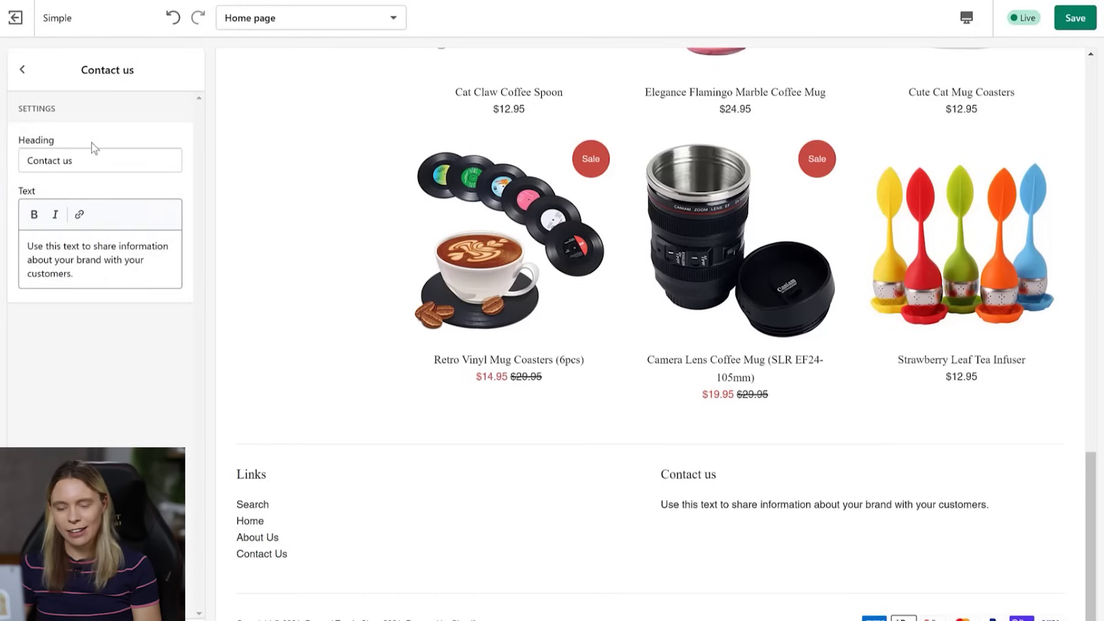
drag(93, 160, 23, 160)
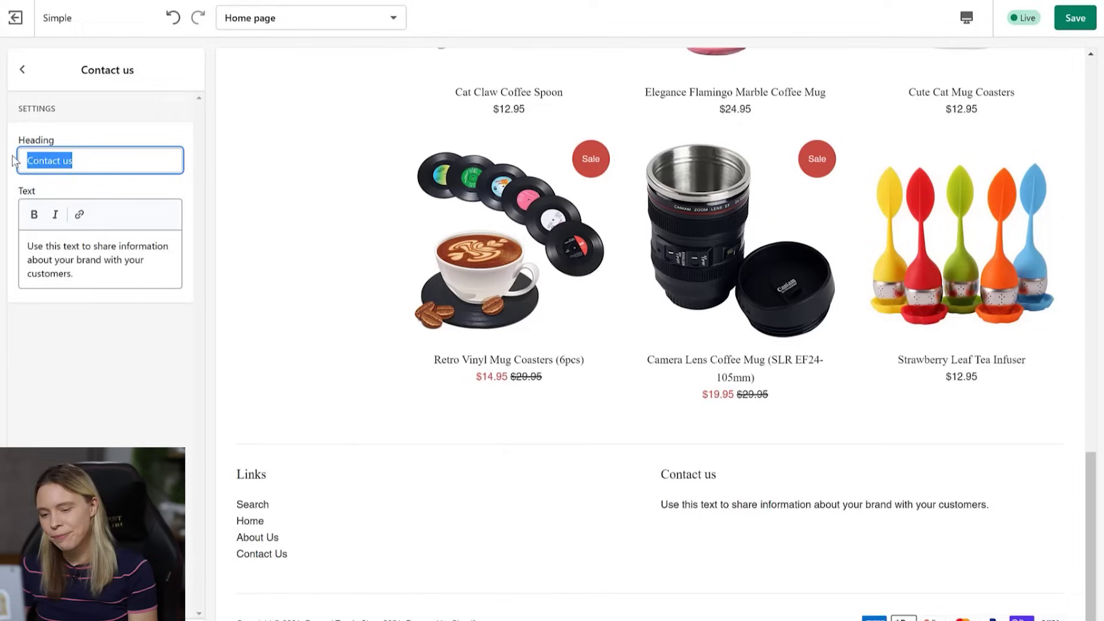
text(The Team )
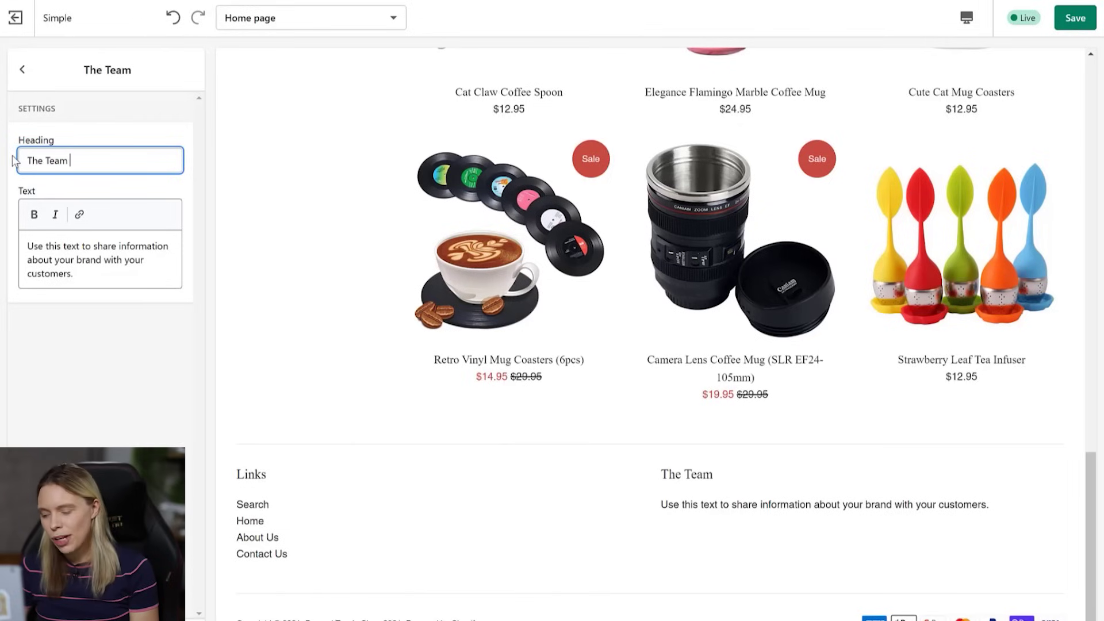
text(Behind The)
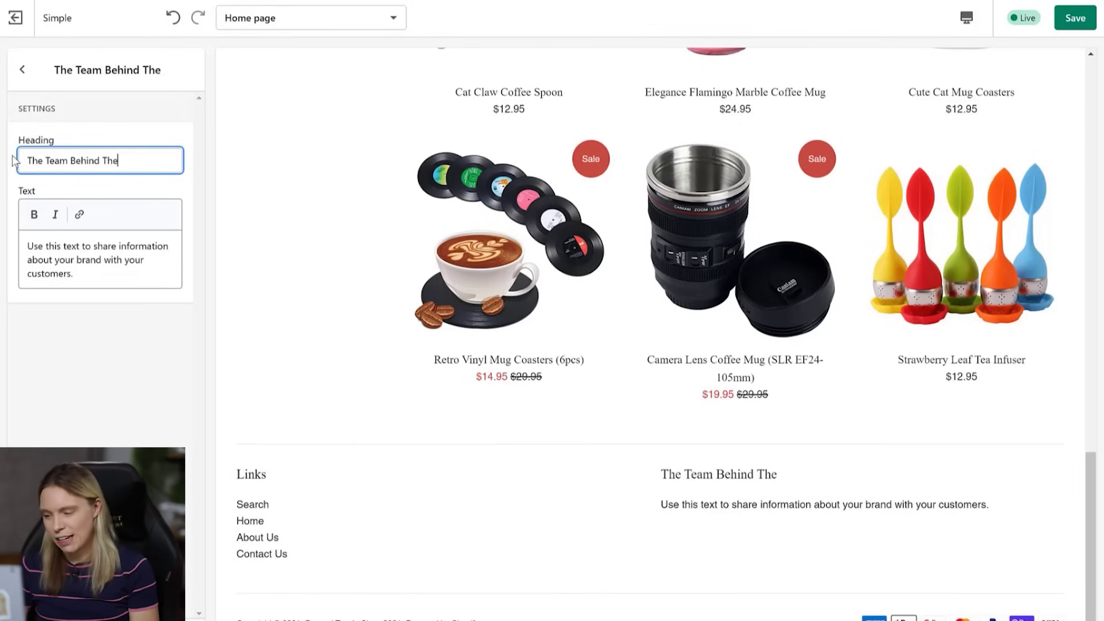
text( Mugs)
- Replace the placeholder with a four-paragraph Brewed Treats story about caffeine and personal mugs
click(70, 272)
key(ctrl+a)
key(BackSpace)
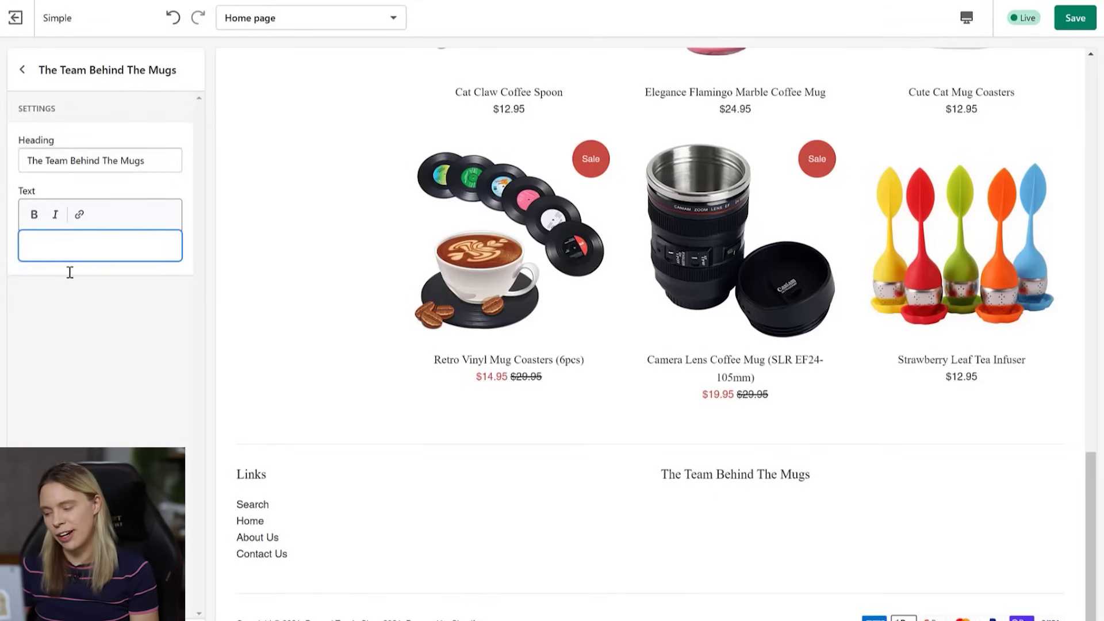
text(Here at)
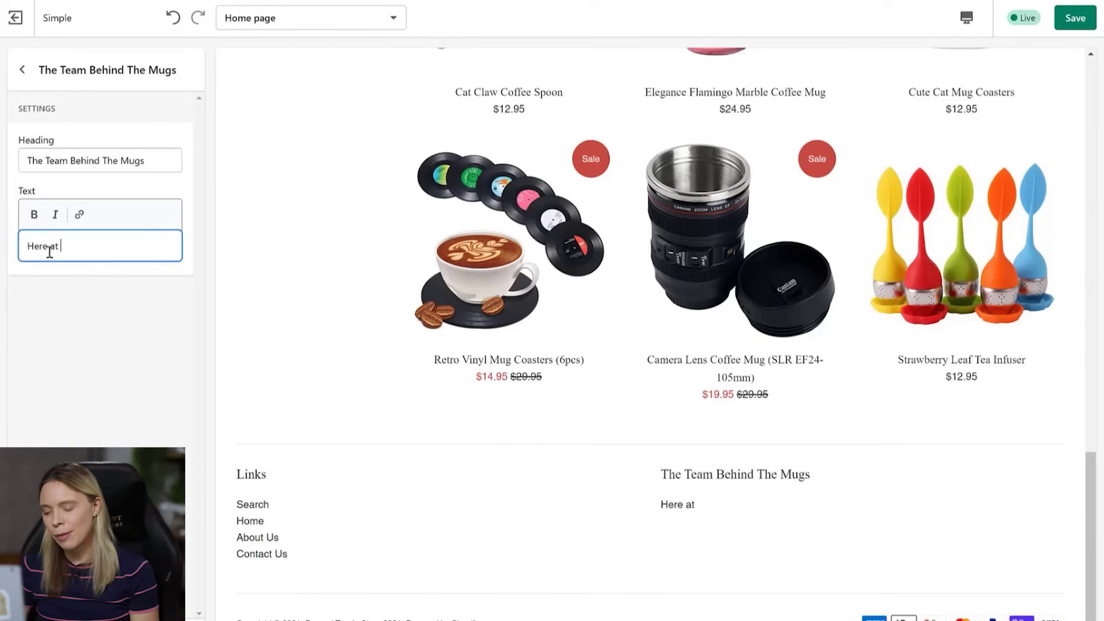
text( Brewed Treats)
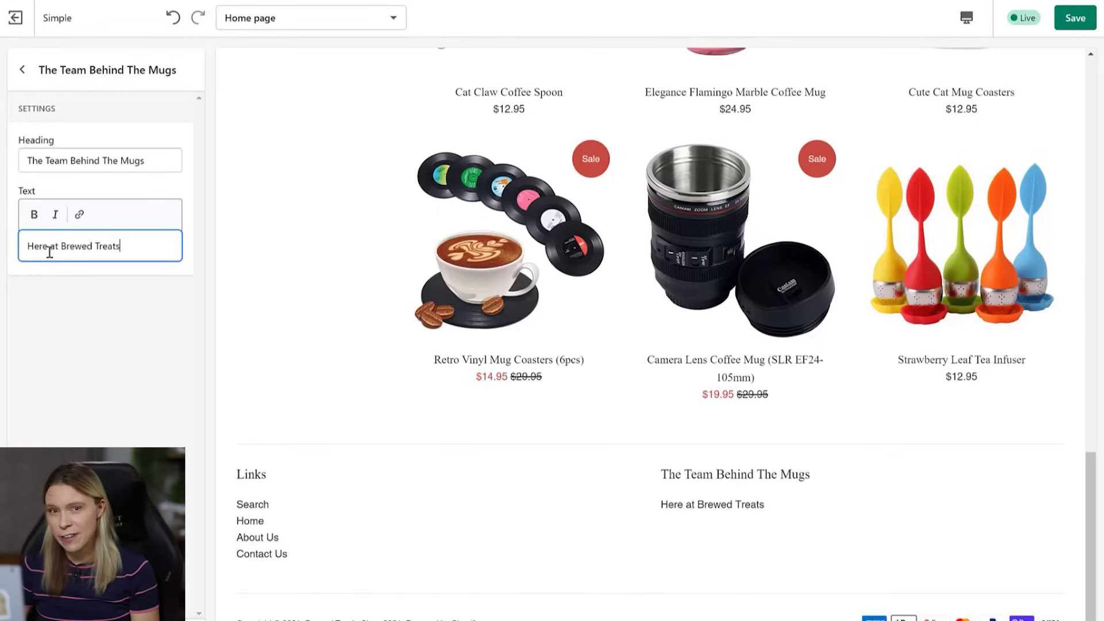
text(, we are obses)
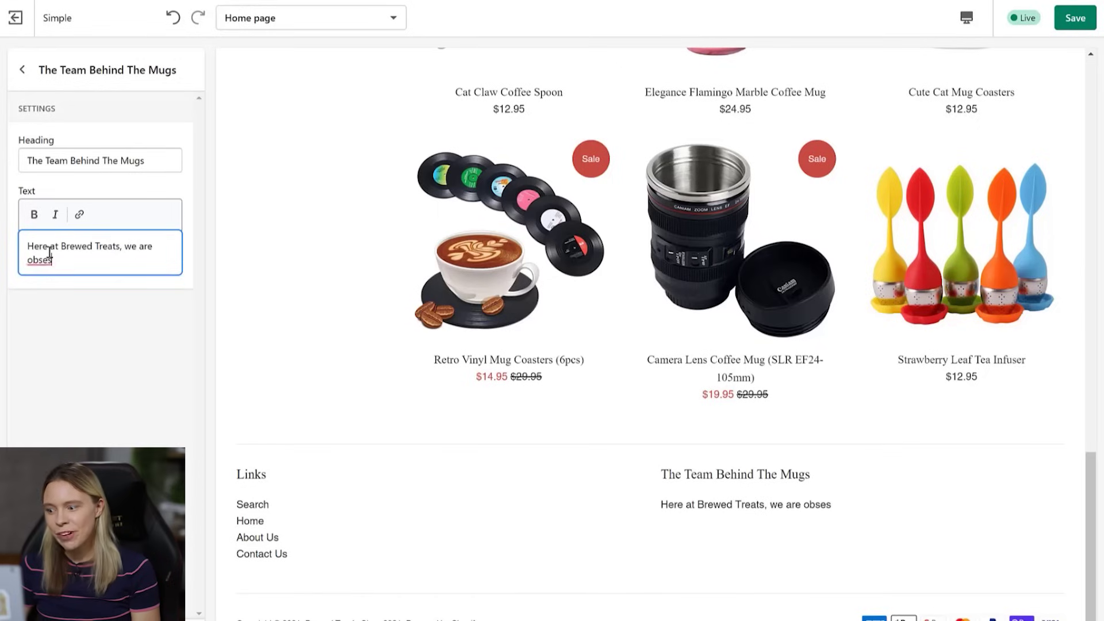
text(sed with two thing)
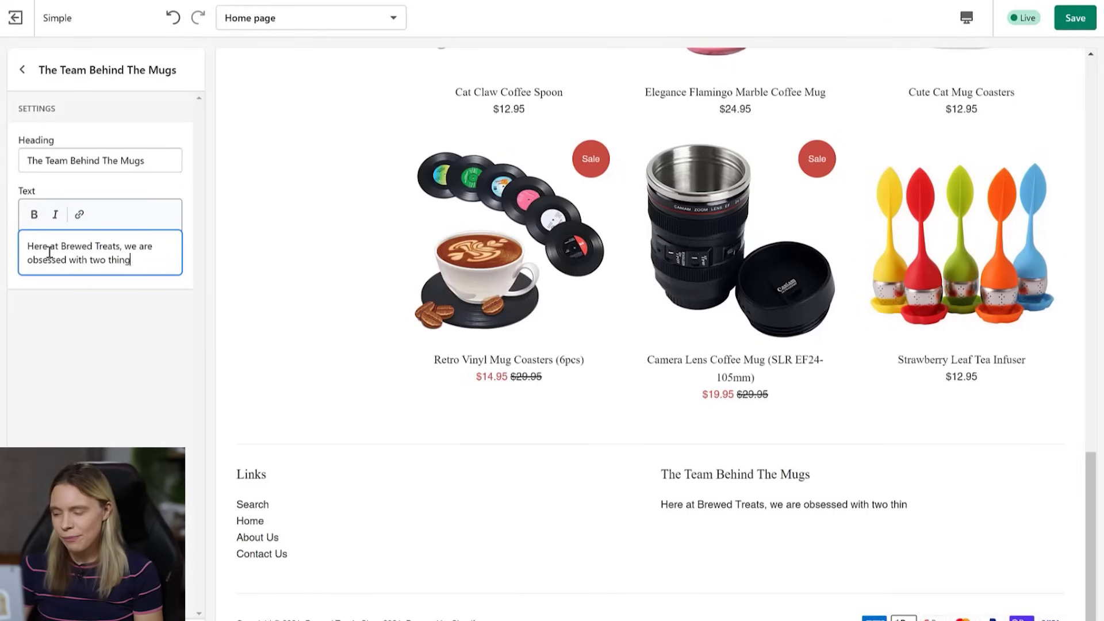
text(s.)
key(Return)
text(Firstly, we ar)
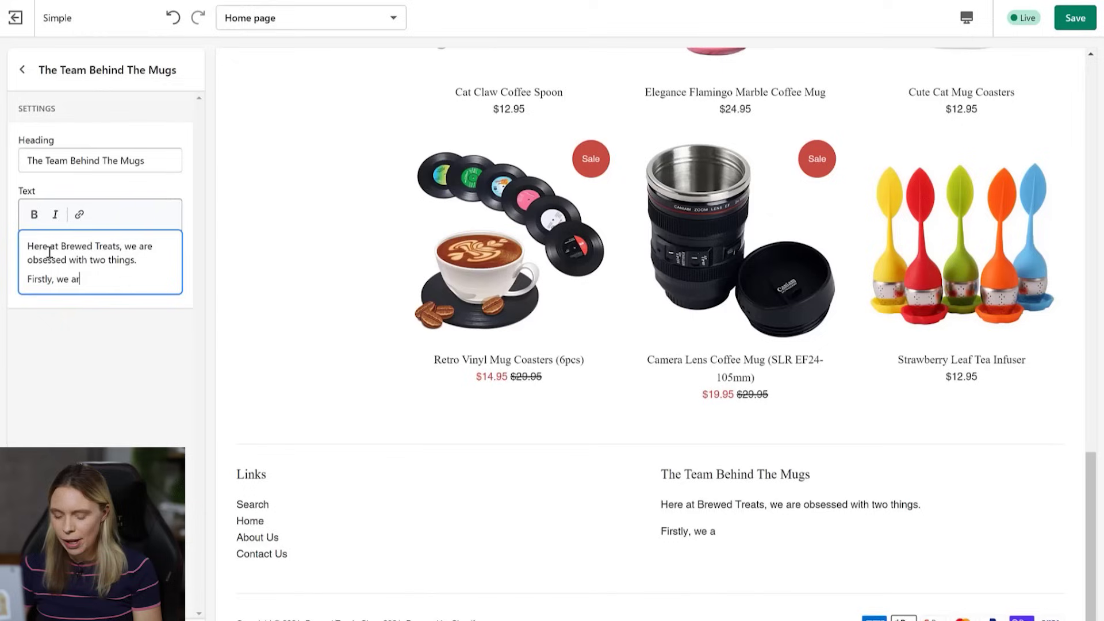
text(e obsessed )
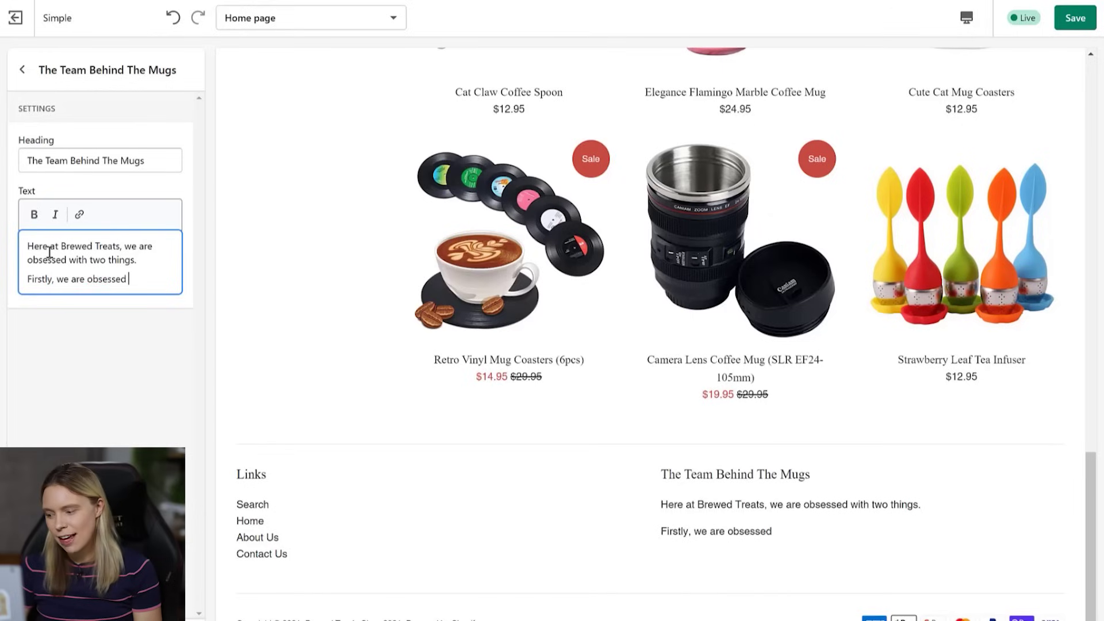
text(with caffeine)
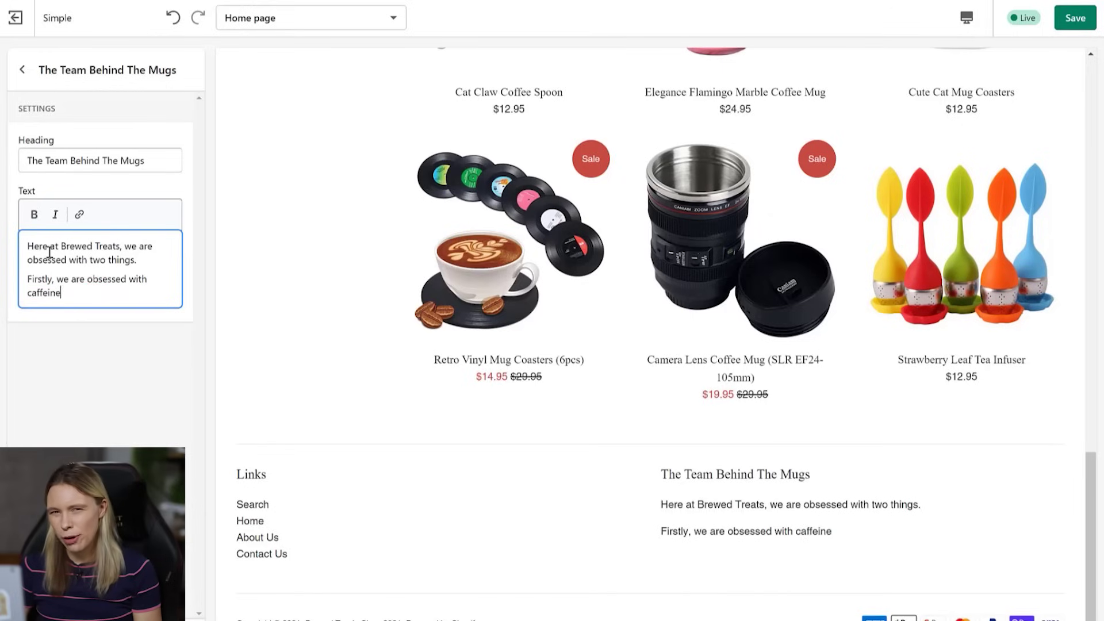
text(☕)
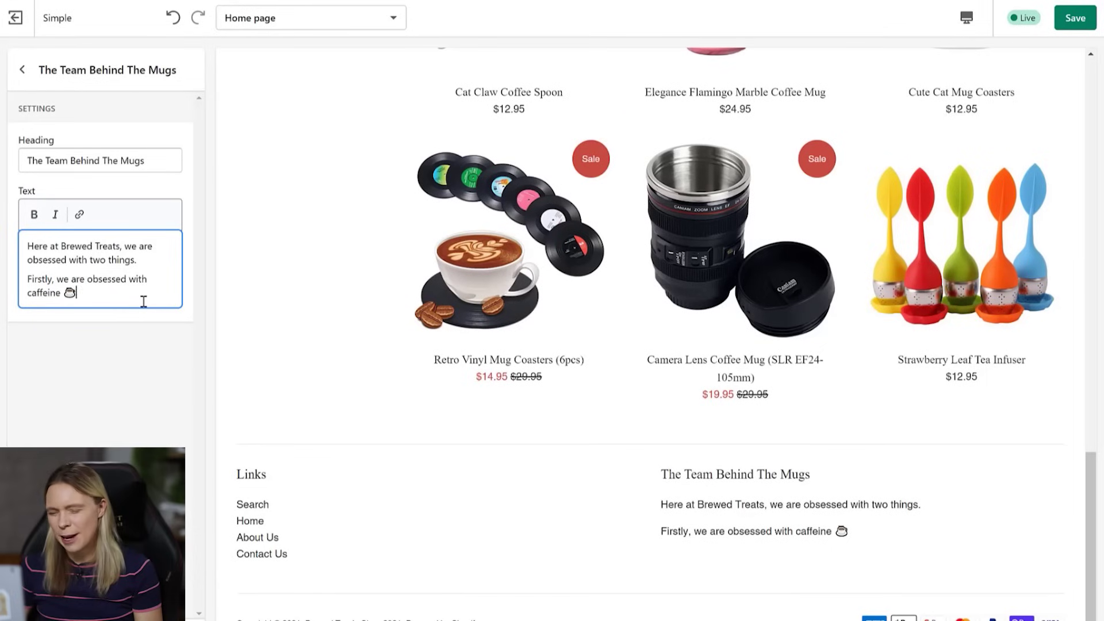
key(Return)
text(But s)
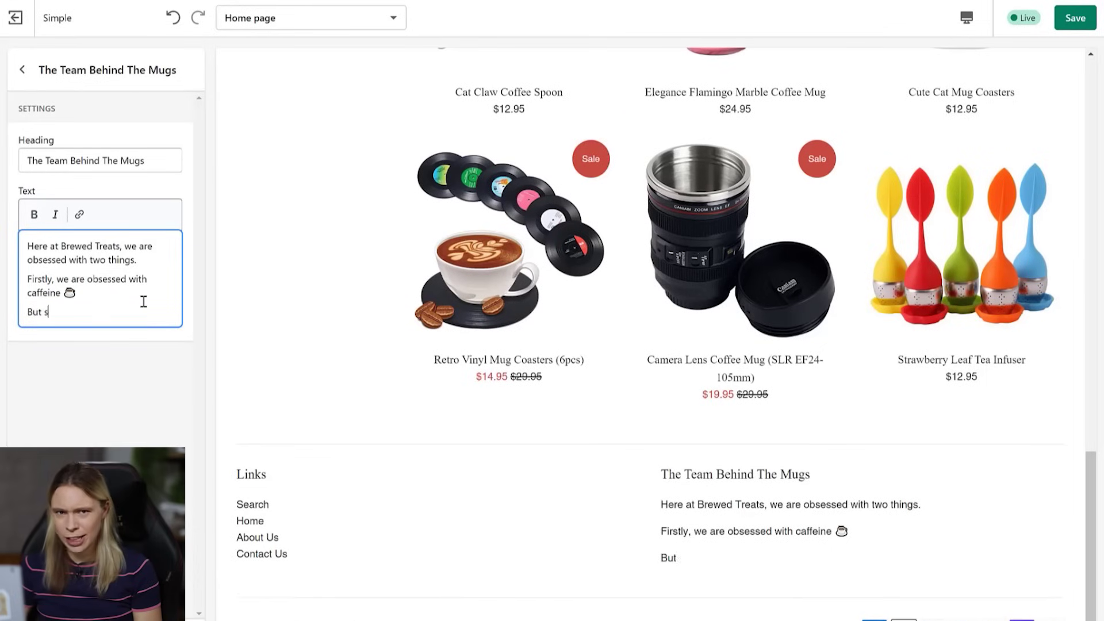
text(econdly, we are)
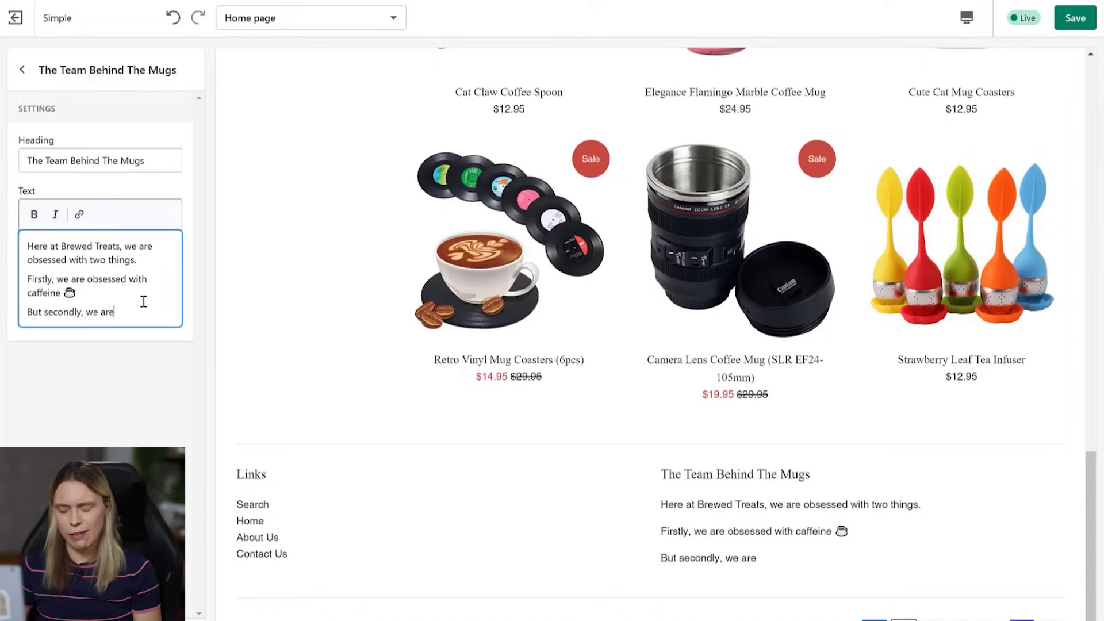
text( obsessed with )
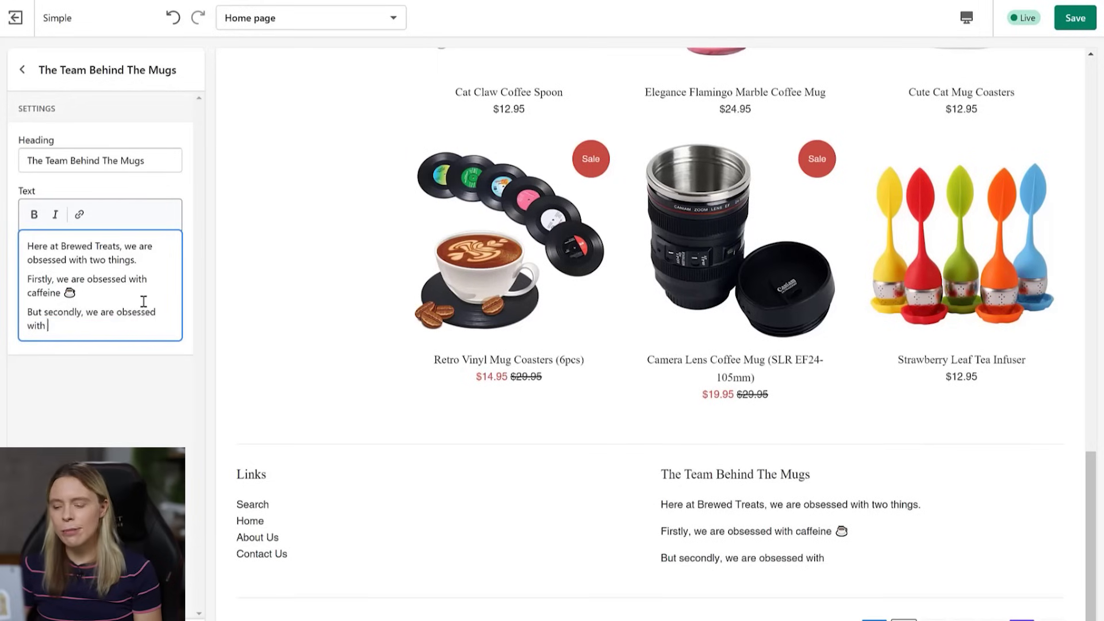
text(unqque, per)
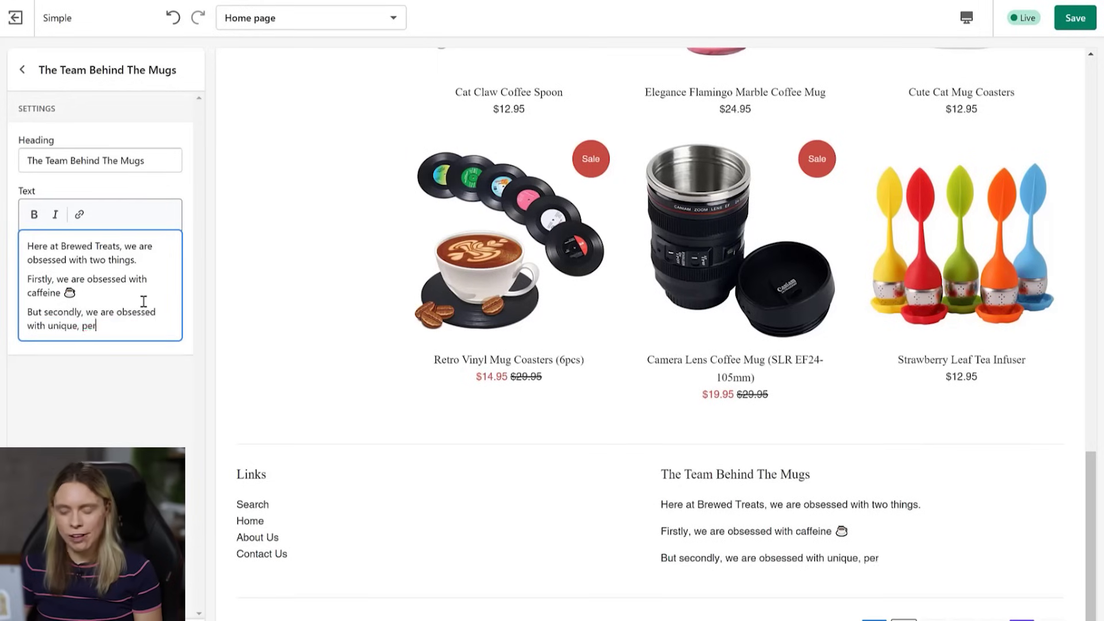
text(sonal mugs that )
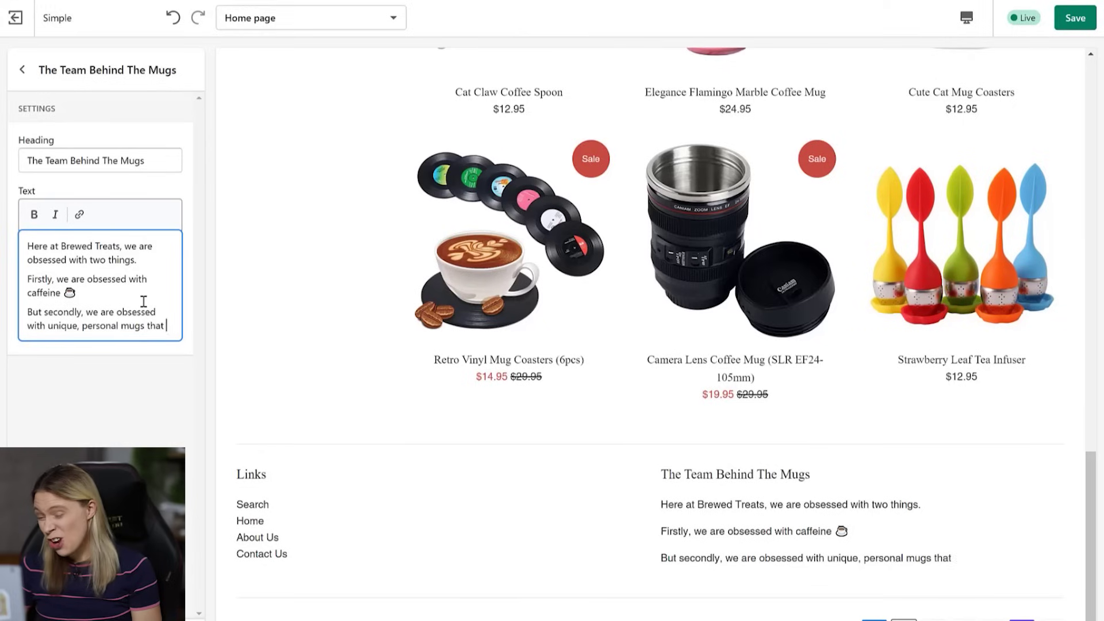
text(express who you)
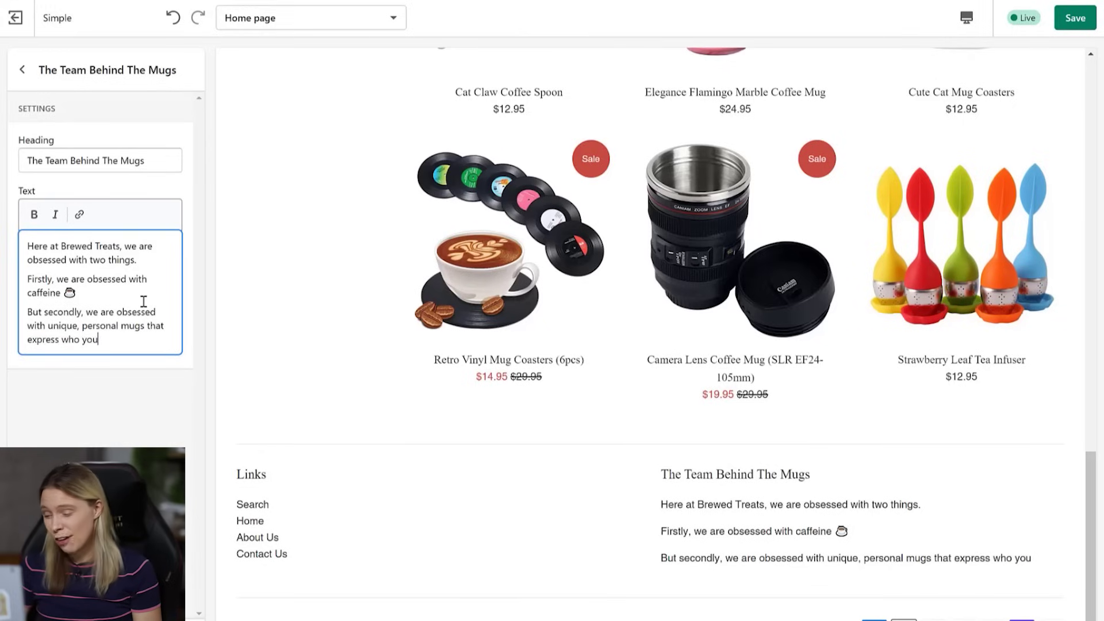
text( are & that )
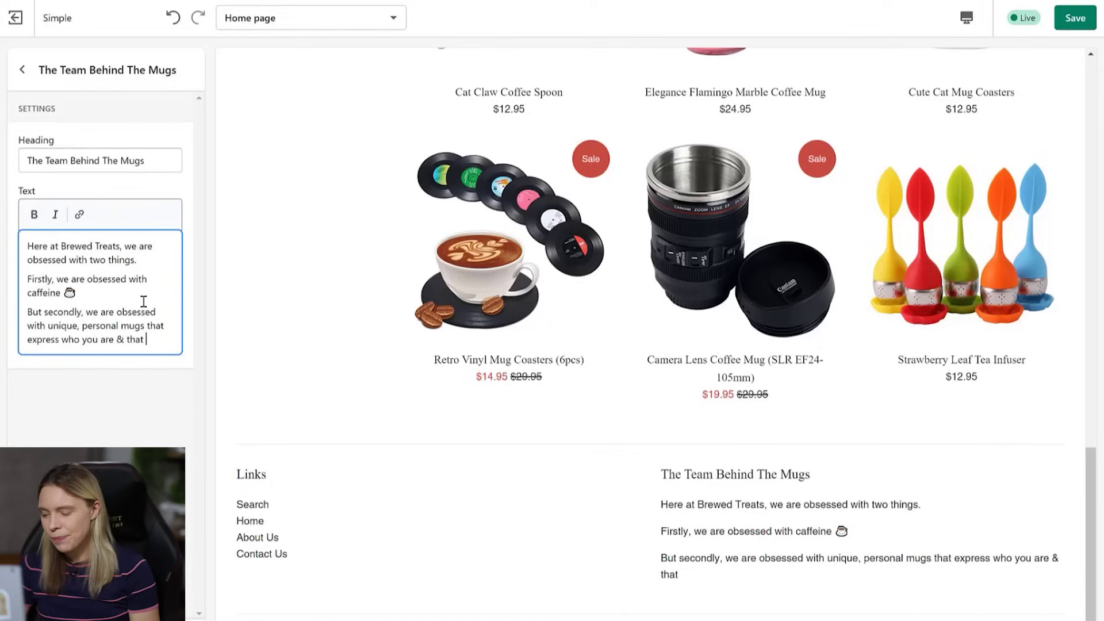
text(add a bit of joy into your life each time)
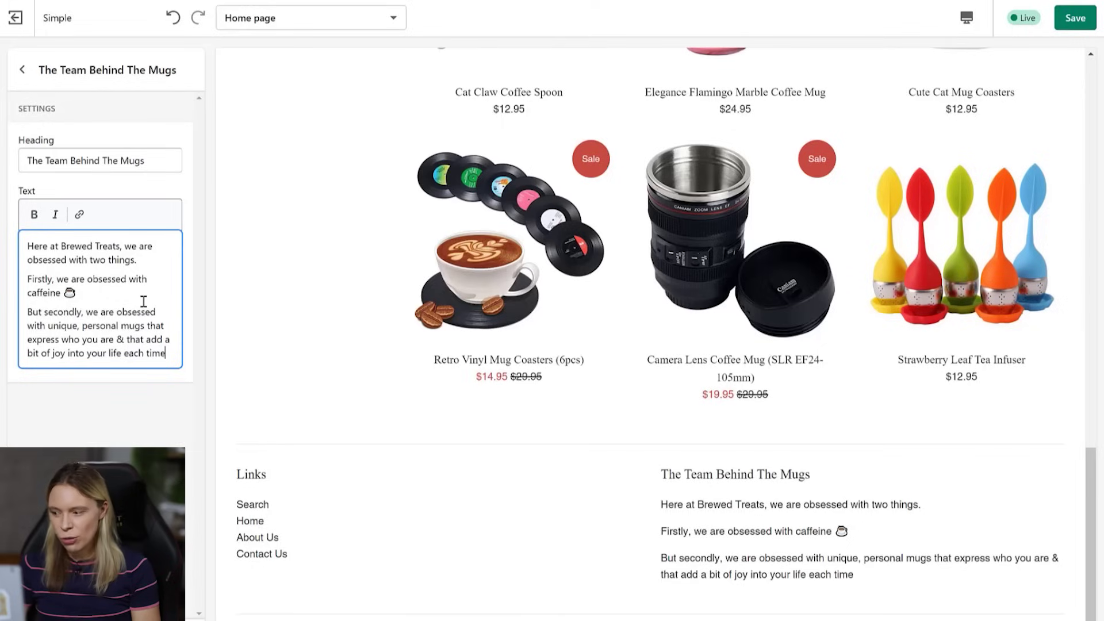
text( you drink )
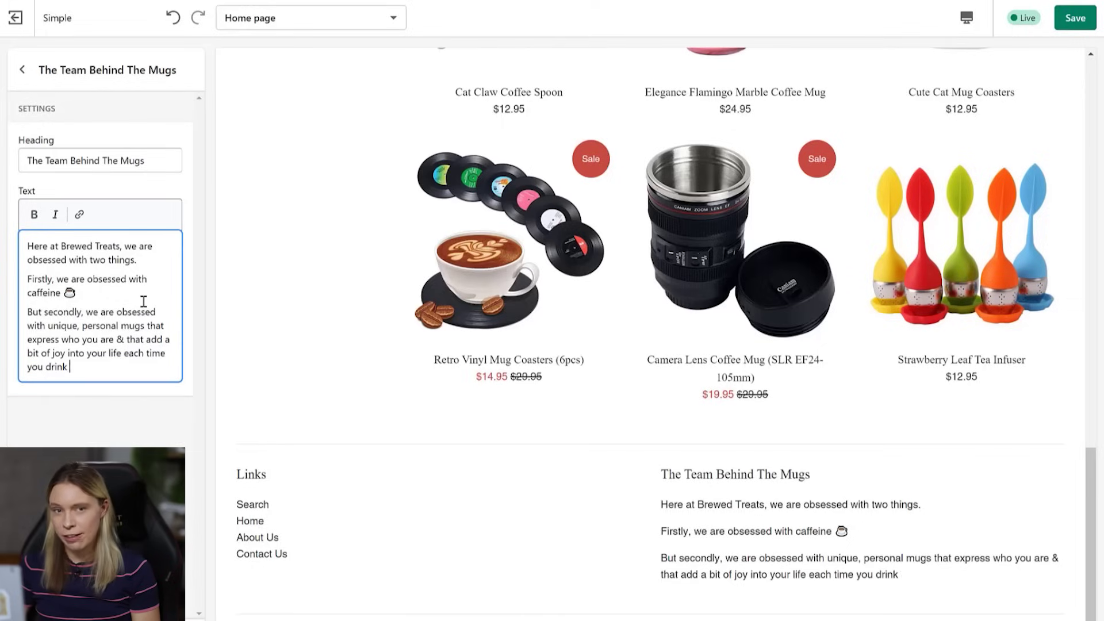
text(from them)
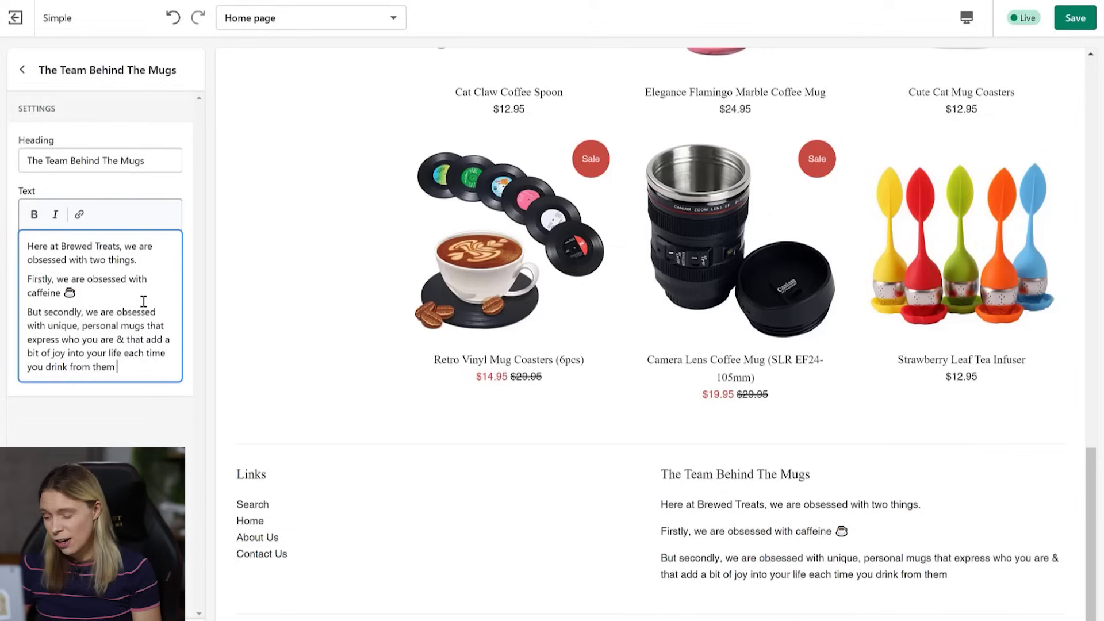
text(🤎)
key(Return)
text(Add joy into)
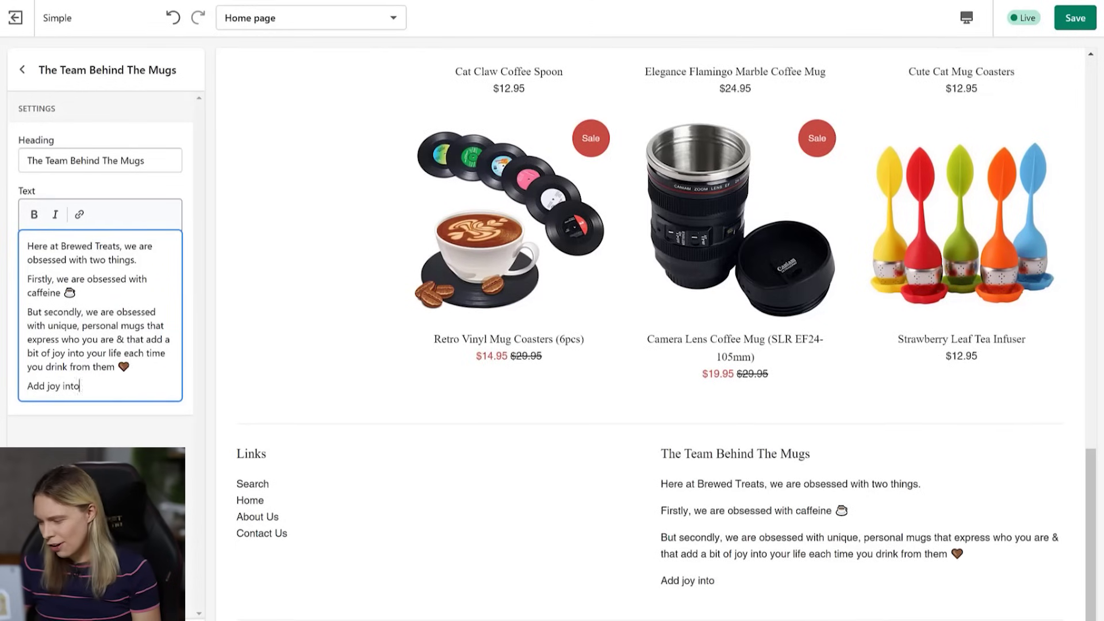
text( your morning )
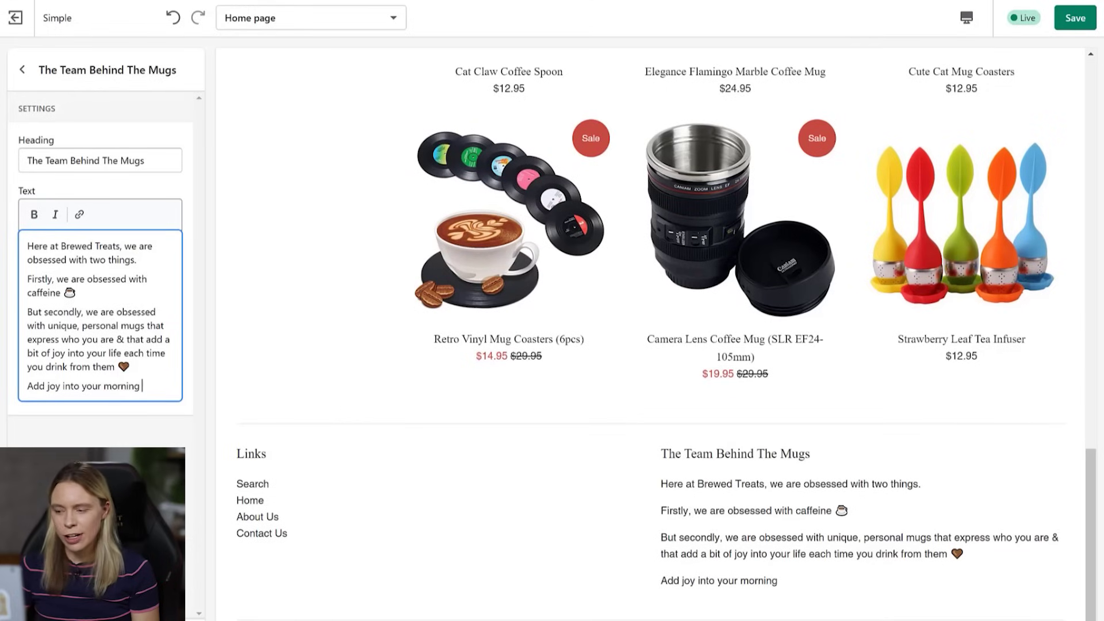
text(cup of joe tod)
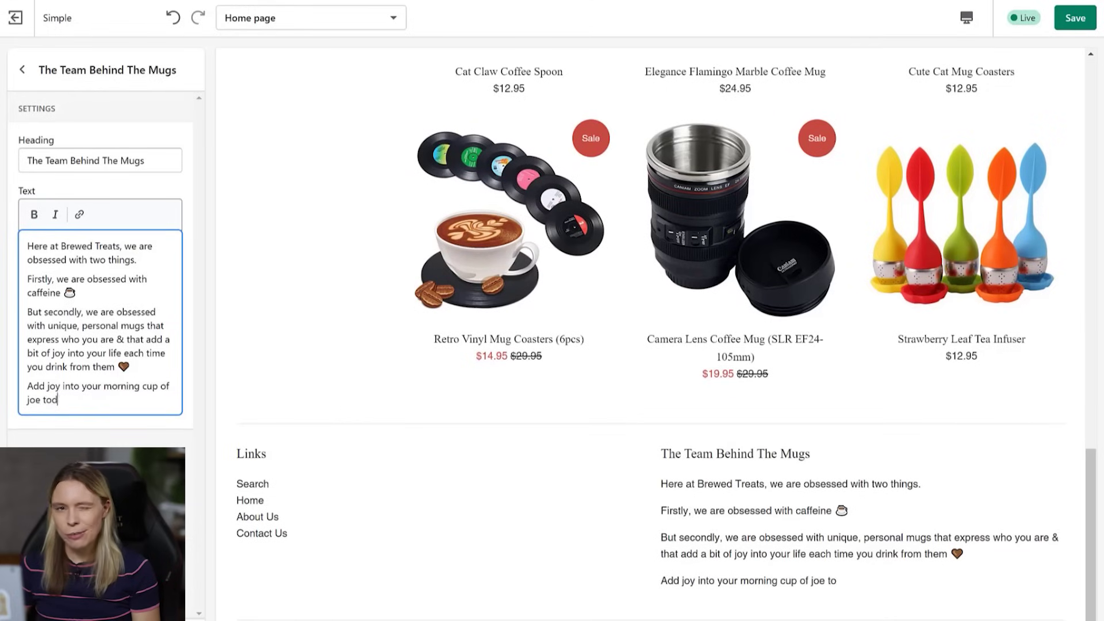
text(ay & pick your)
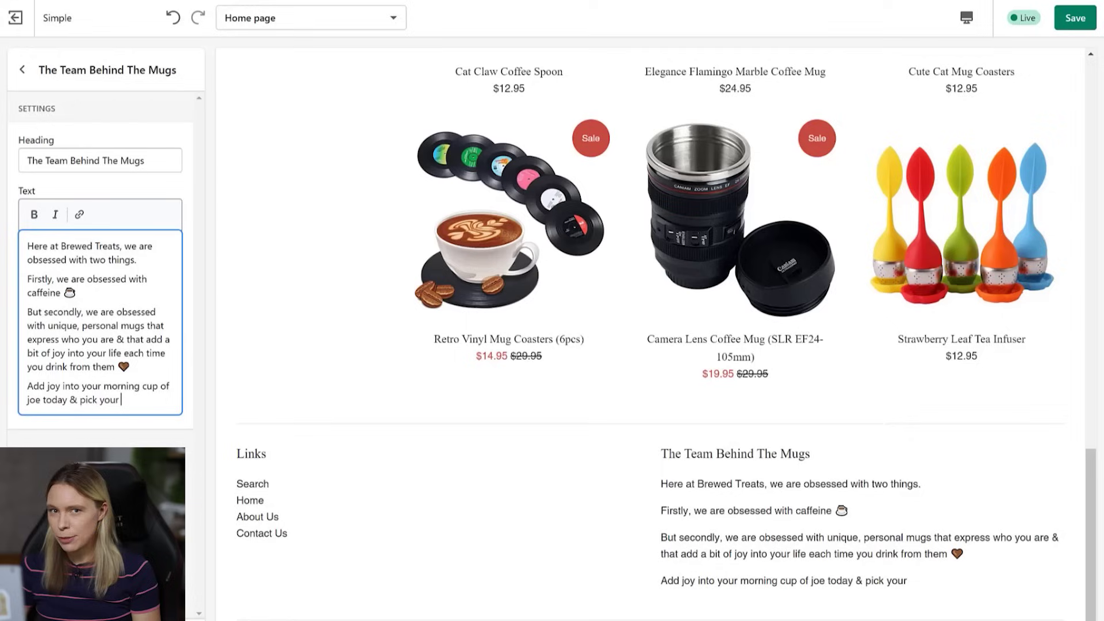
text( perfect mug fro)
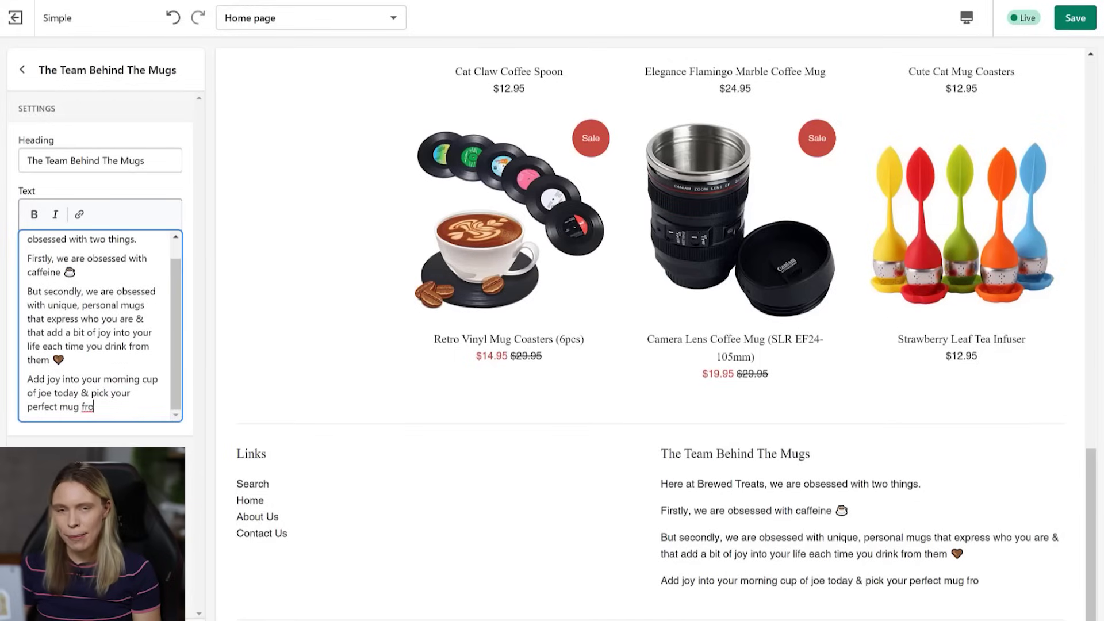
text(m our collection!)
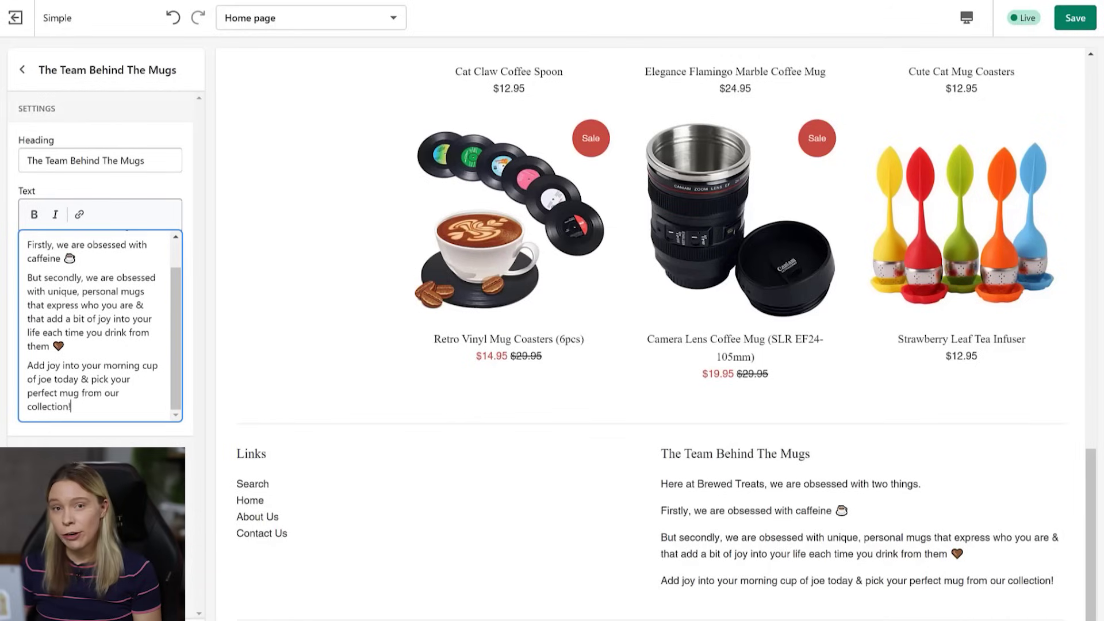
click(86, 488)
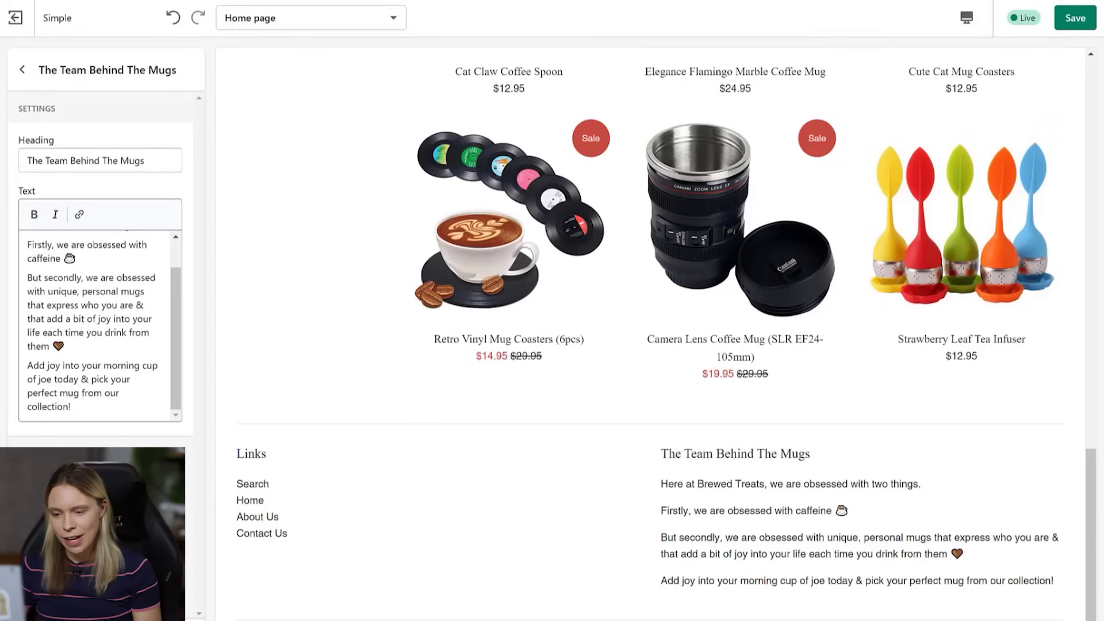
- Add a newsletter signup block to the footer and save the theme
click(20, 73)
click(58, 244)
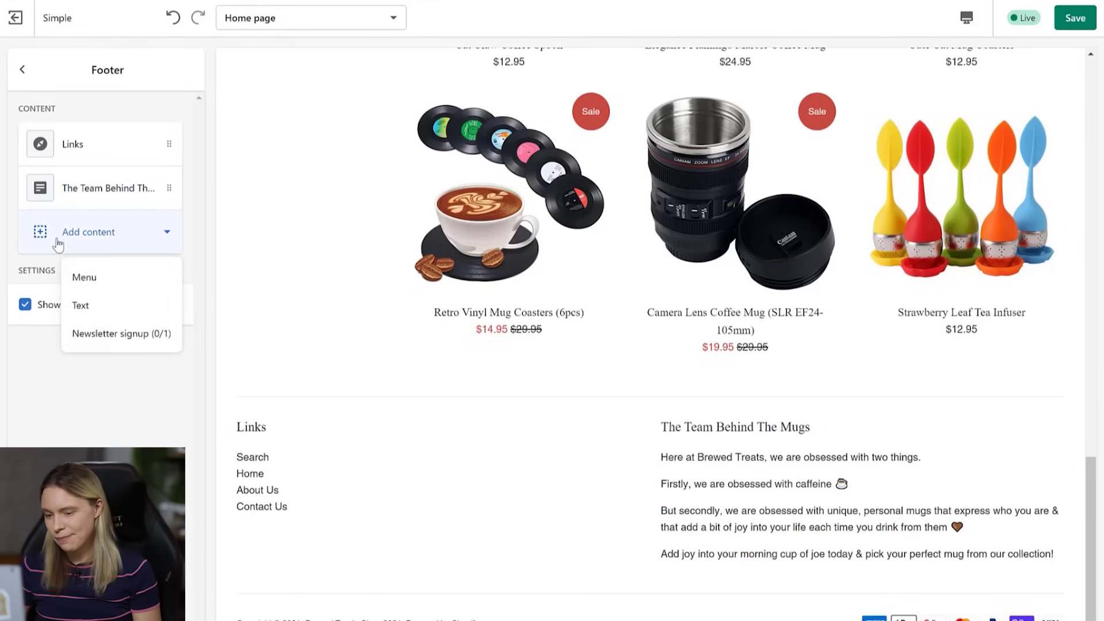
click(116, 343)
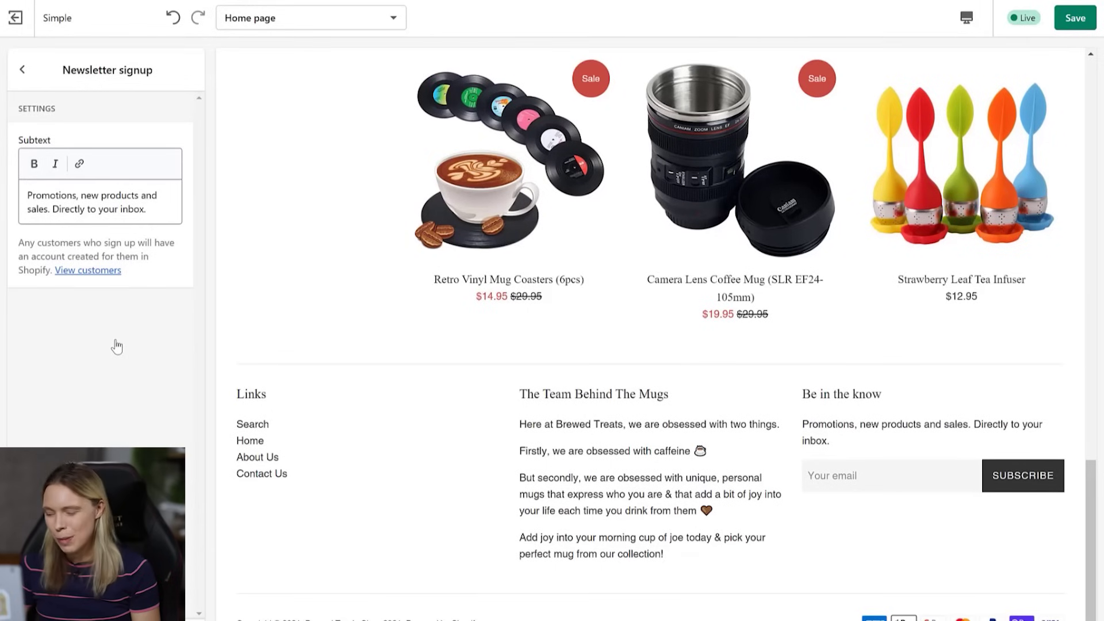
click(1074, 17)
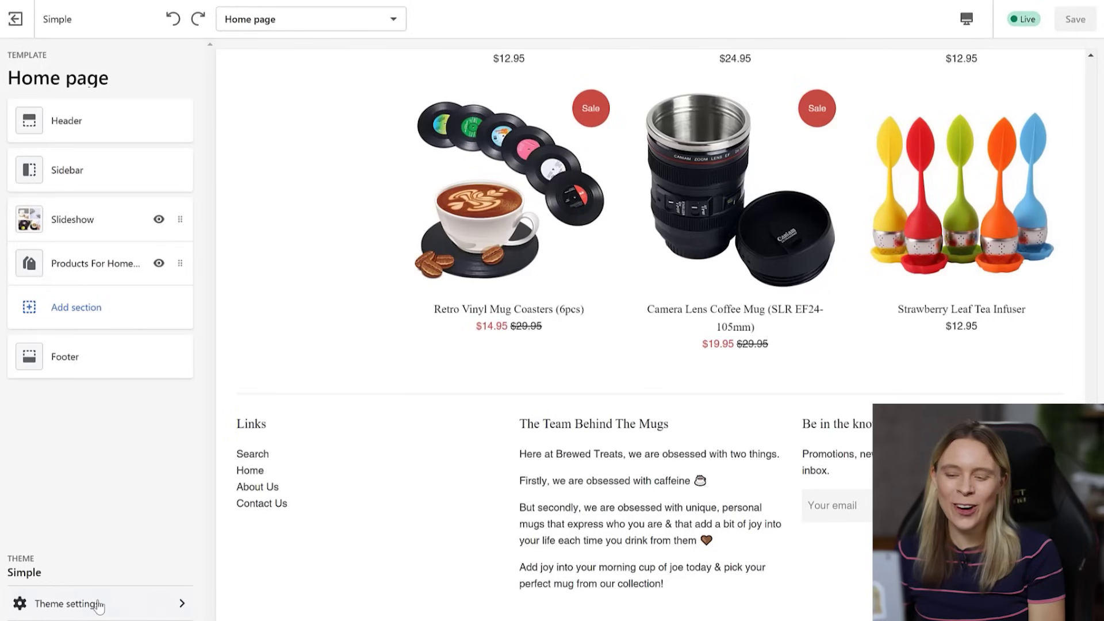
- In theme colour settings, set the Sale tags colour to 834131
click(99, 601)
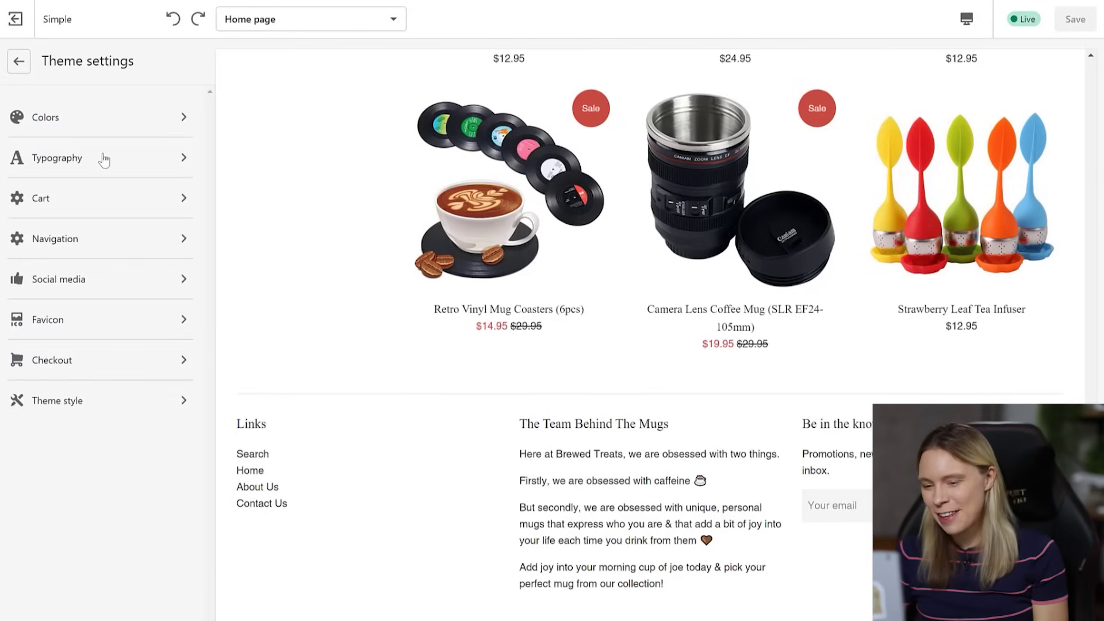
click(66, 121)
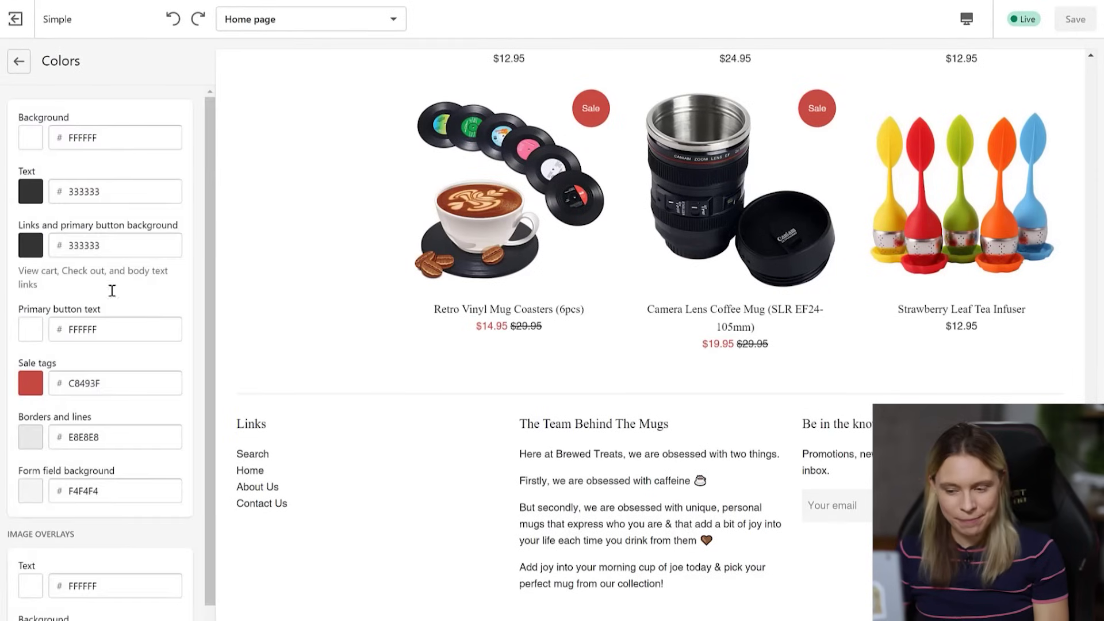
click(31, 383)
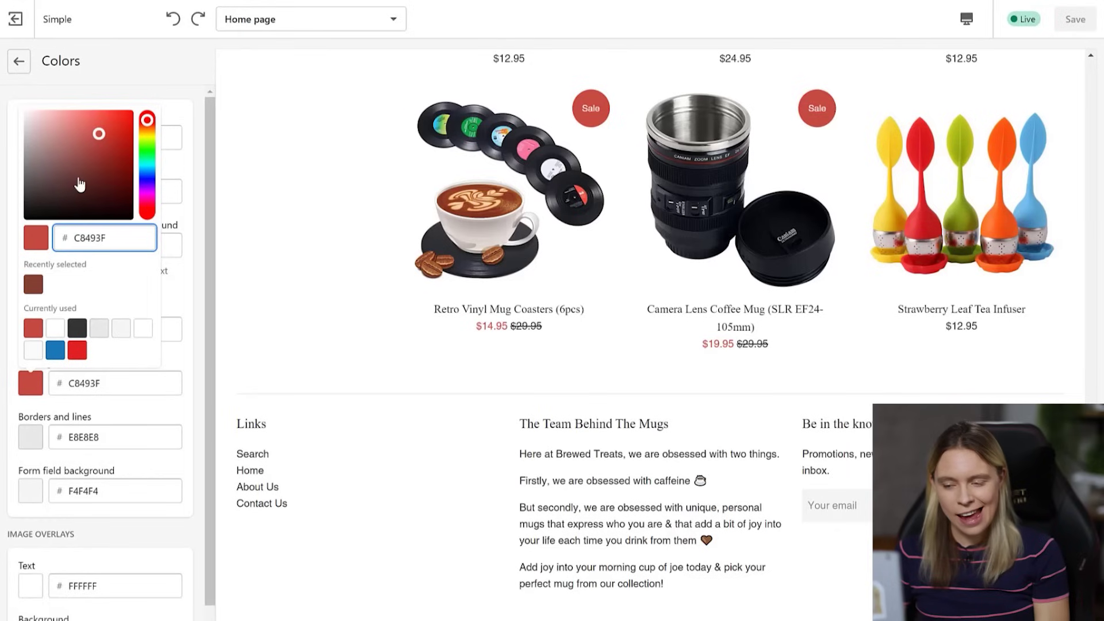
drag(80, 155, 120, 136)
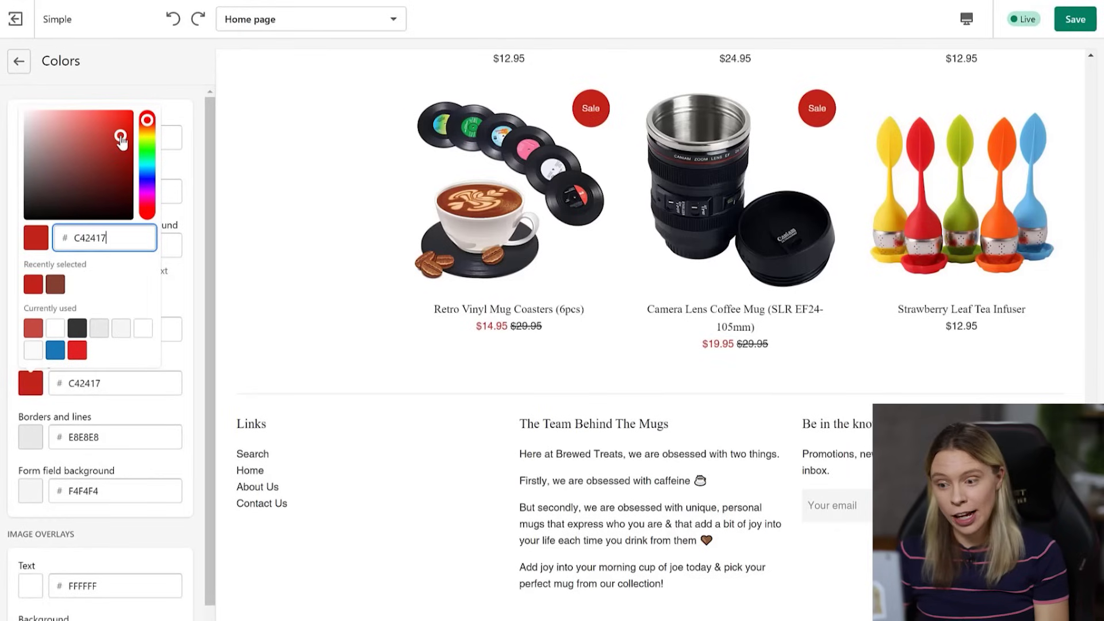
click(112, 167)
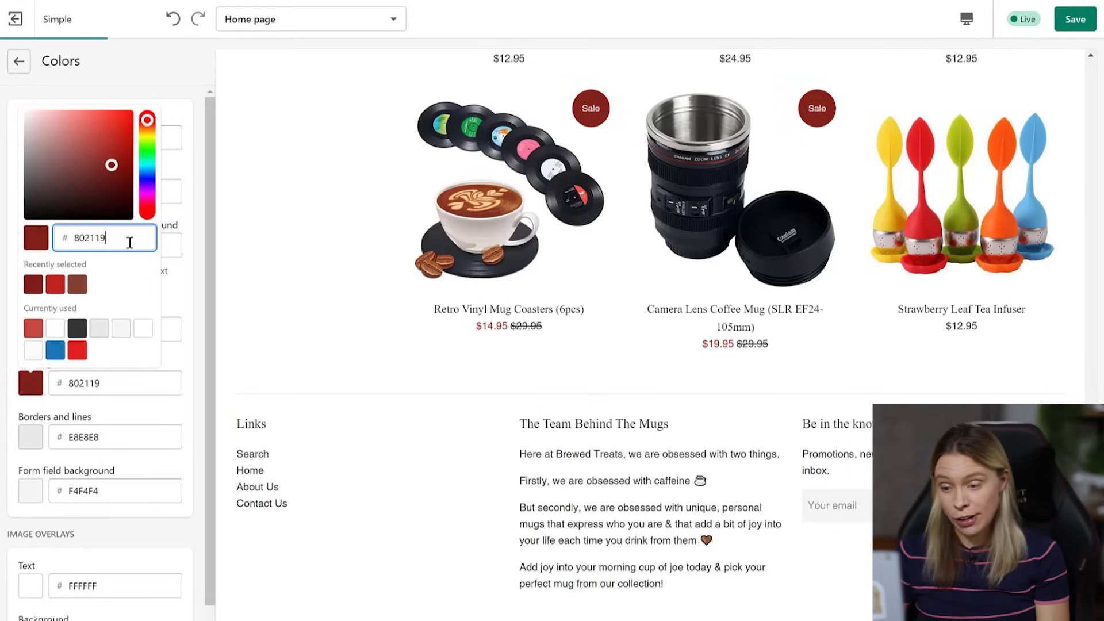
drag(127, 238, 52, 255)
text(834131)
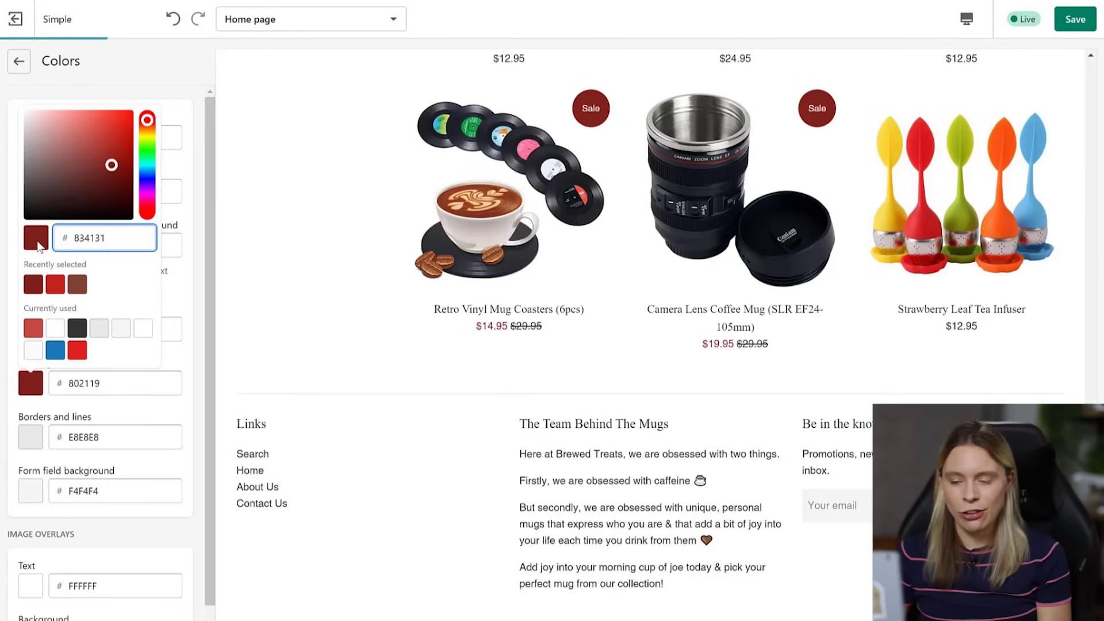
click(201, 402)
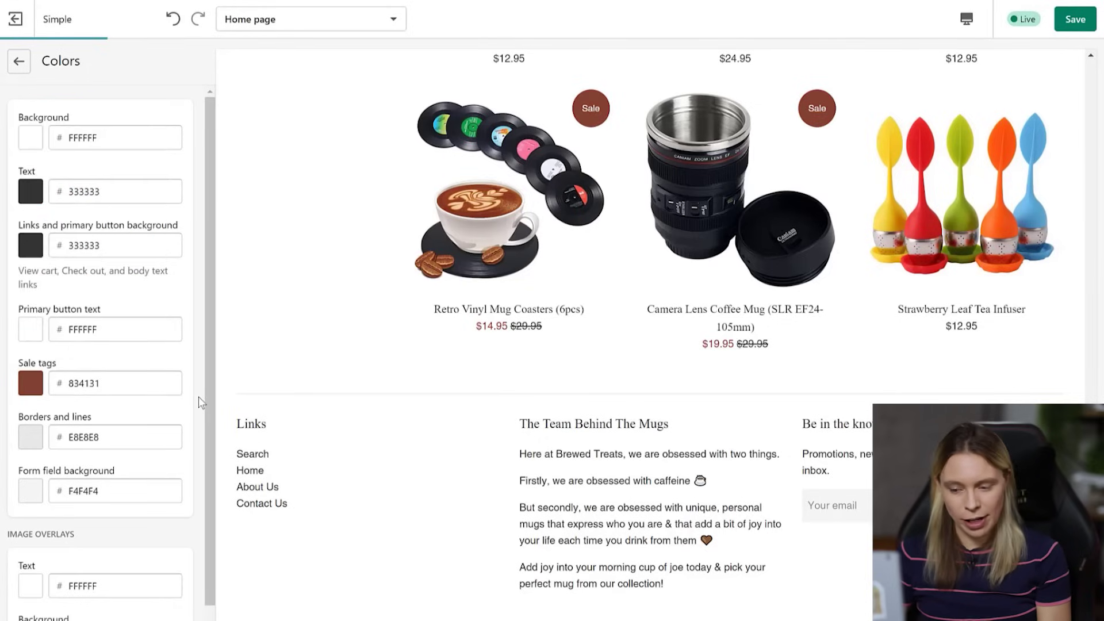
- Set the Borders and lines colour to 834131 as well
drag(107, 437, 46, 445)
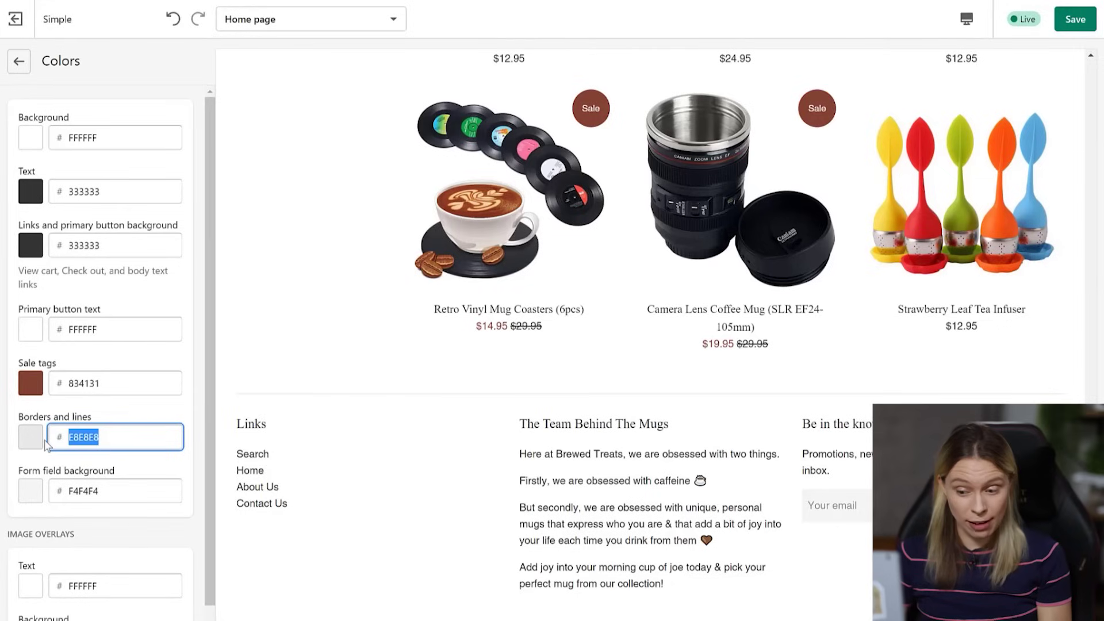
text(834131)
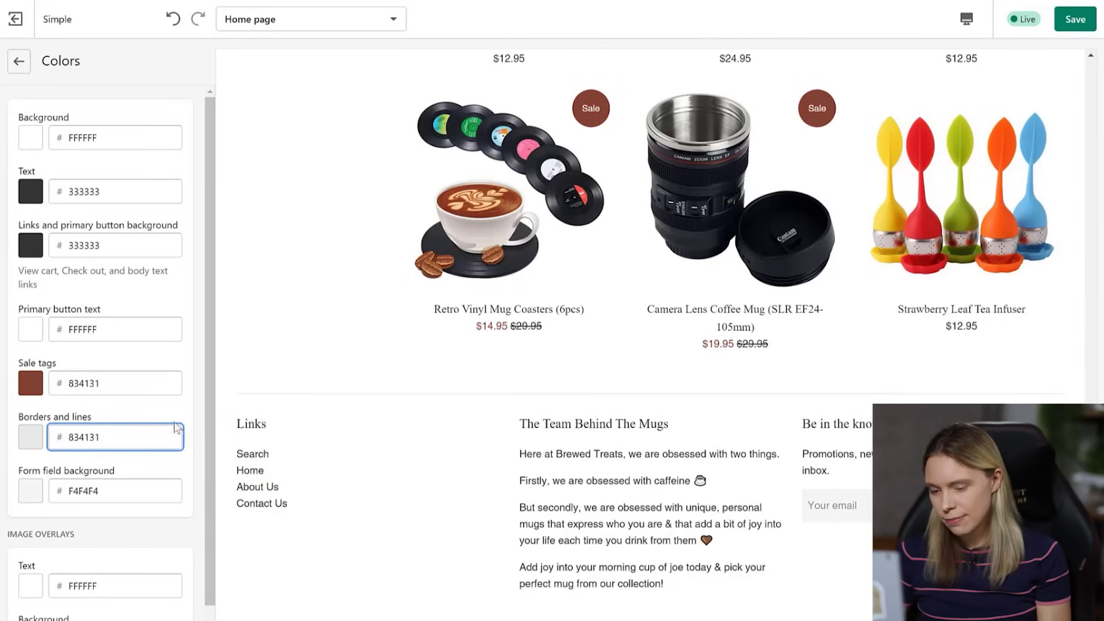
click(193, 418)
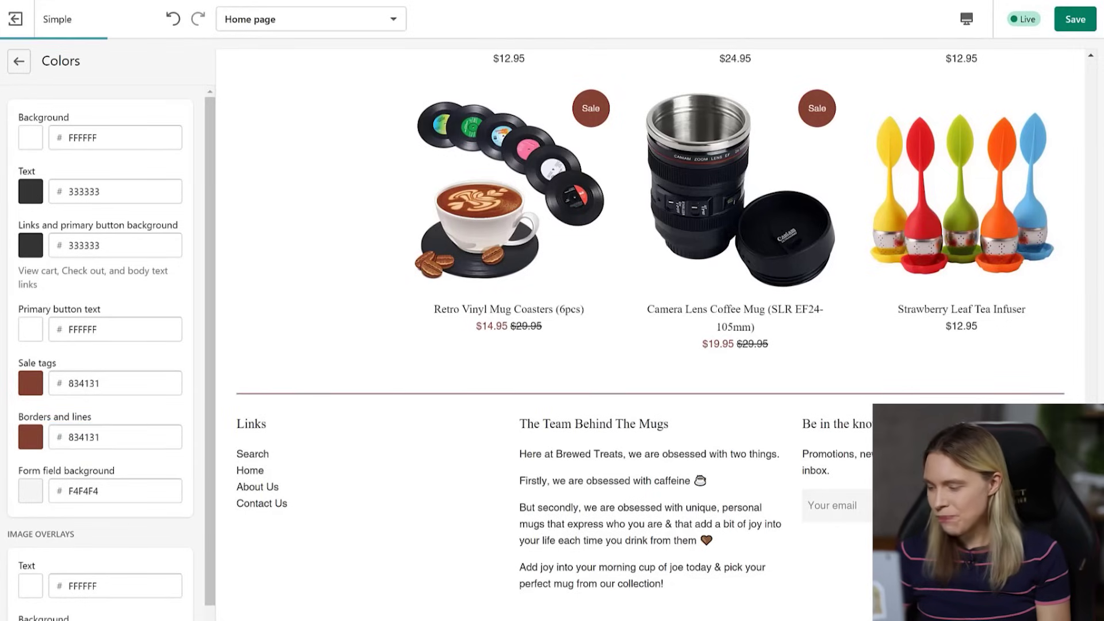
mouse_move(1091, 486)
mouse_down()
mouse_move(1102, 89)
mouse_move(1099, 506)
mouse_up()
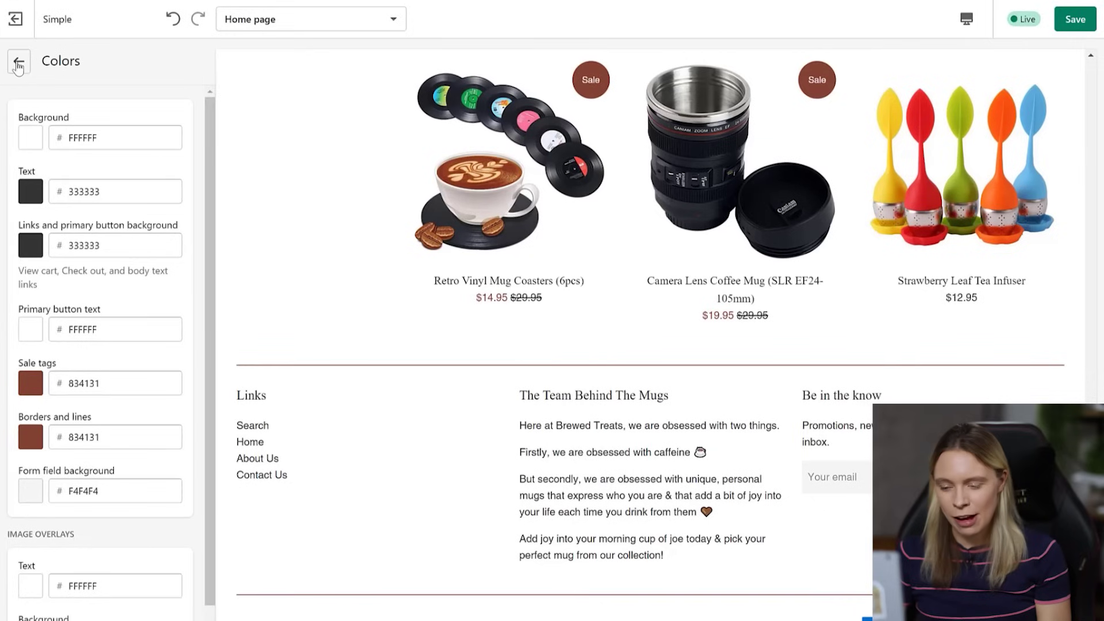
click(18, 61)
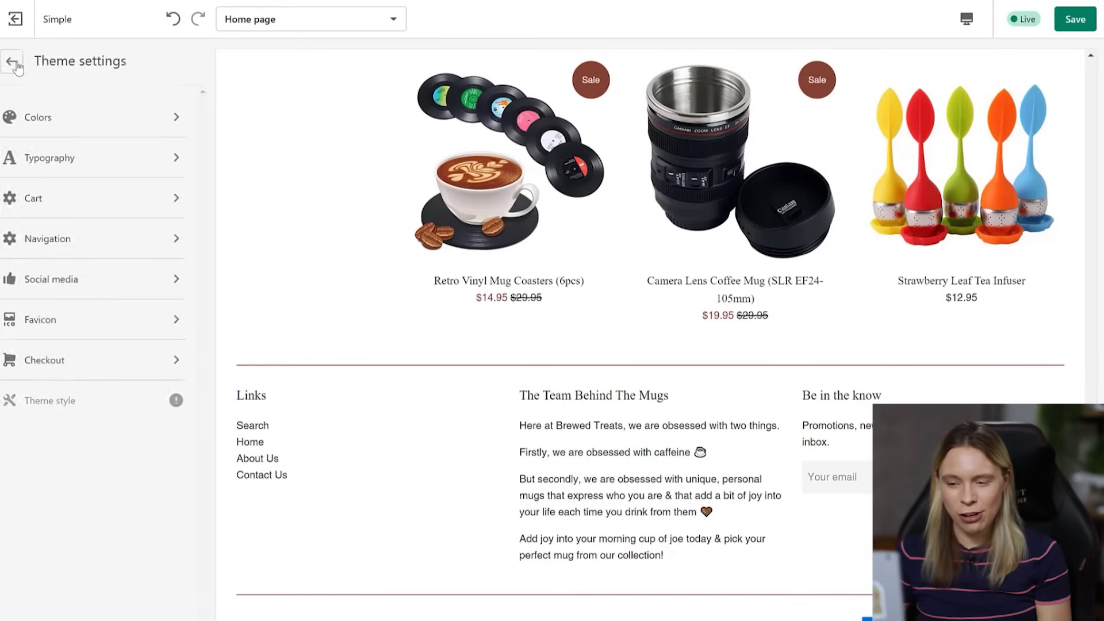
- Change the Headings font to Avenir Next
click(74, 162)
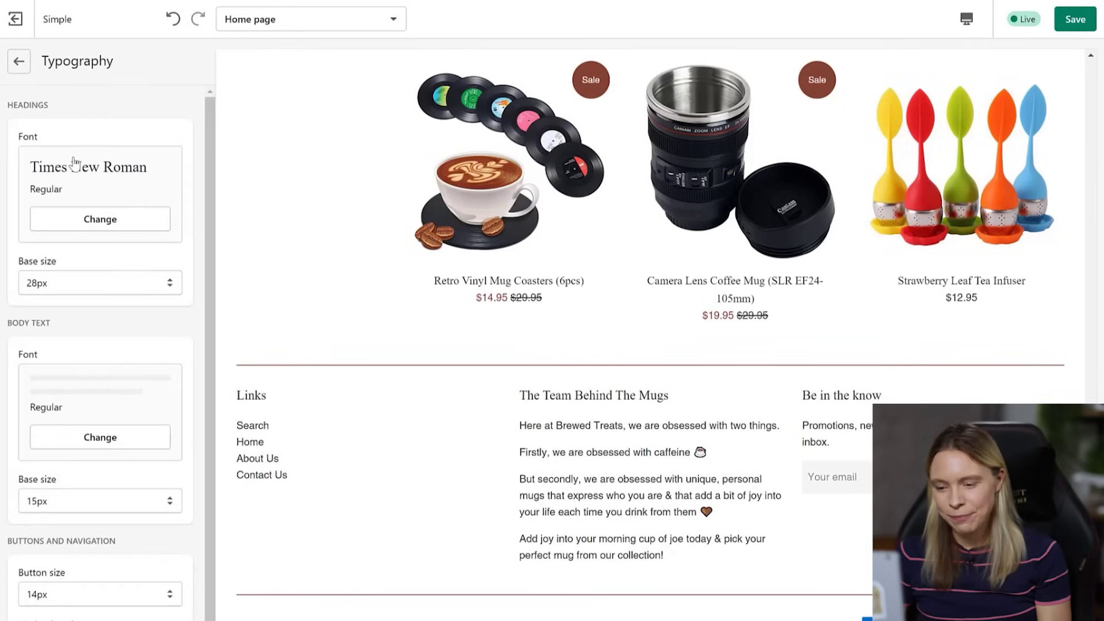
click(103, 219)
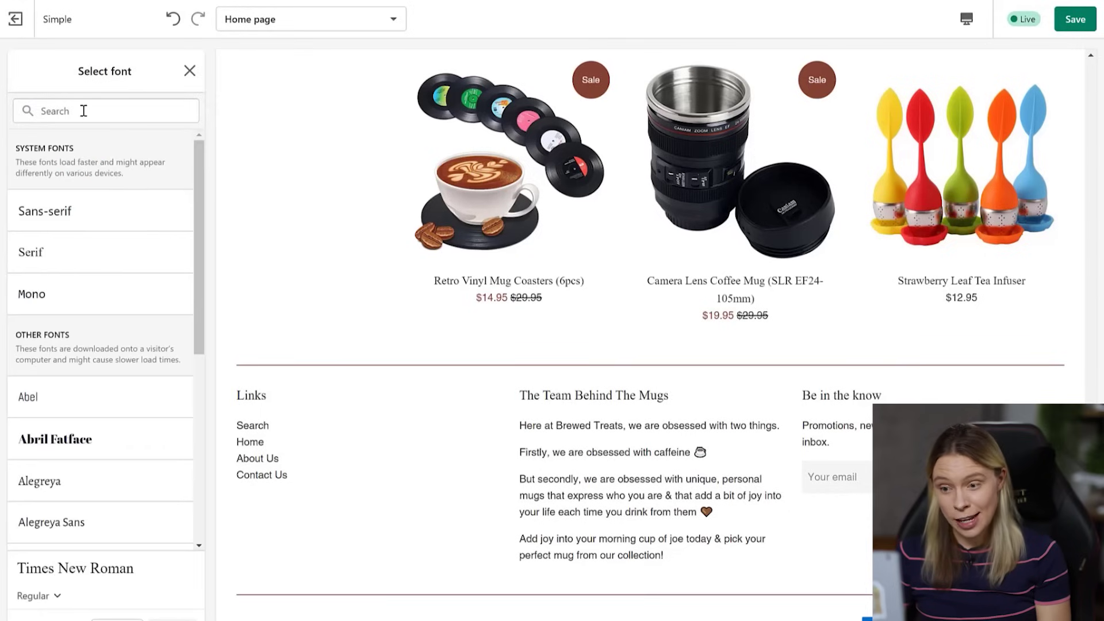
click(109, 112)
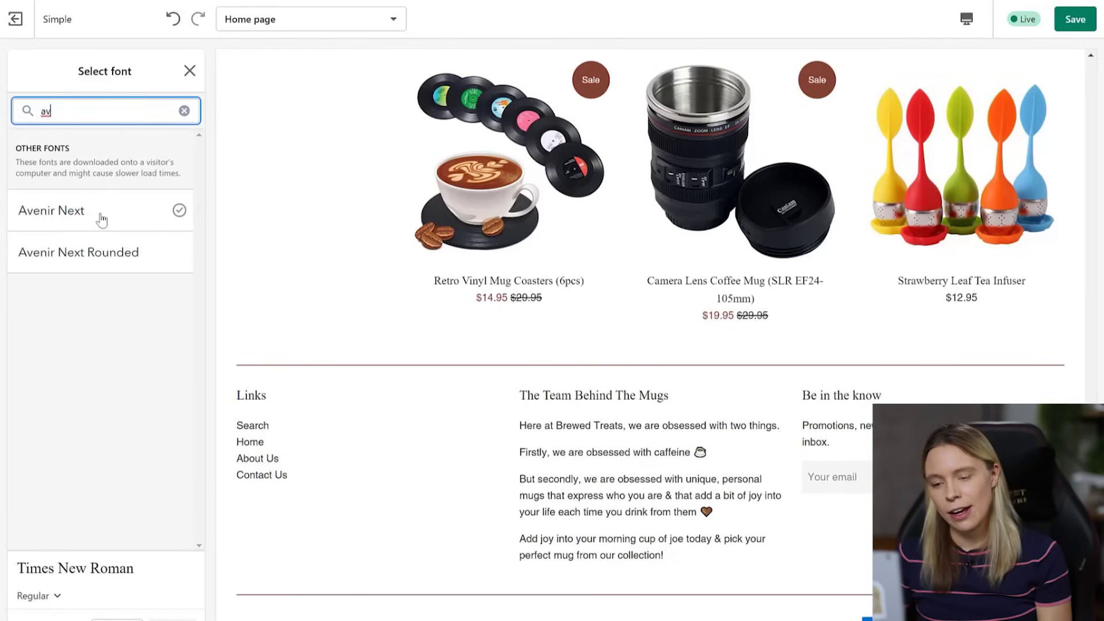
click(101, 218)
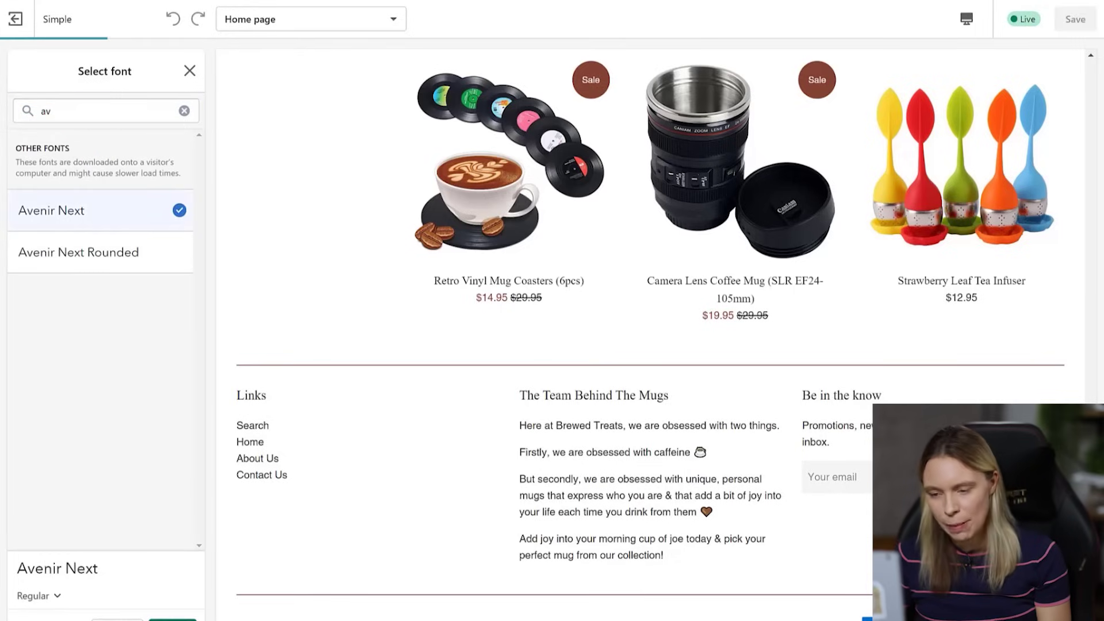
click(173, 620)
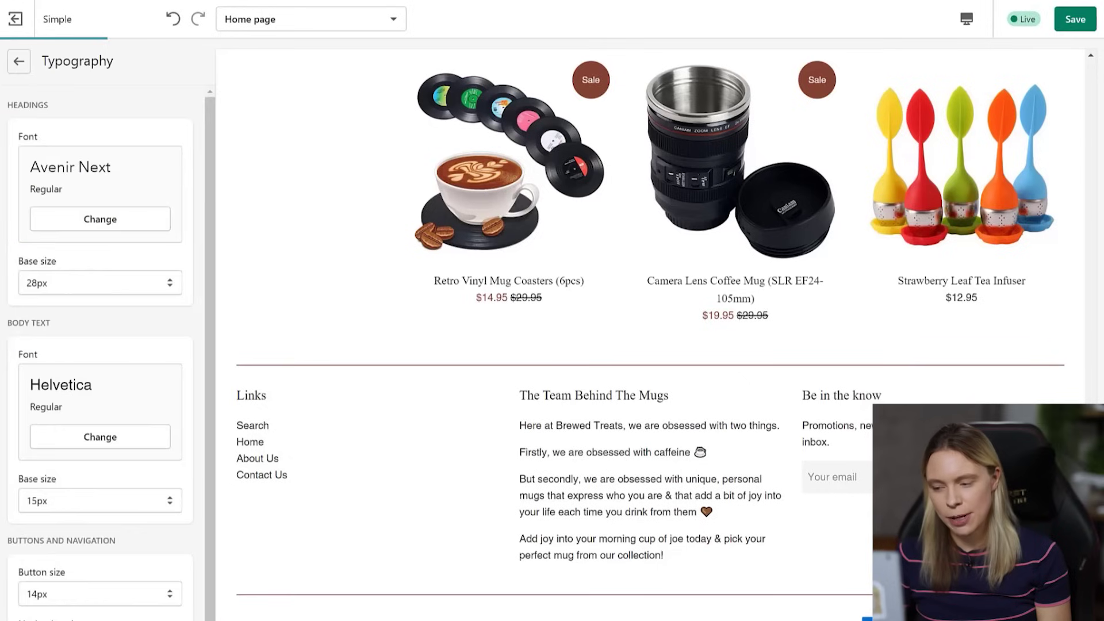
- Change the Body text font to Avenir Next too
click(81, 442)
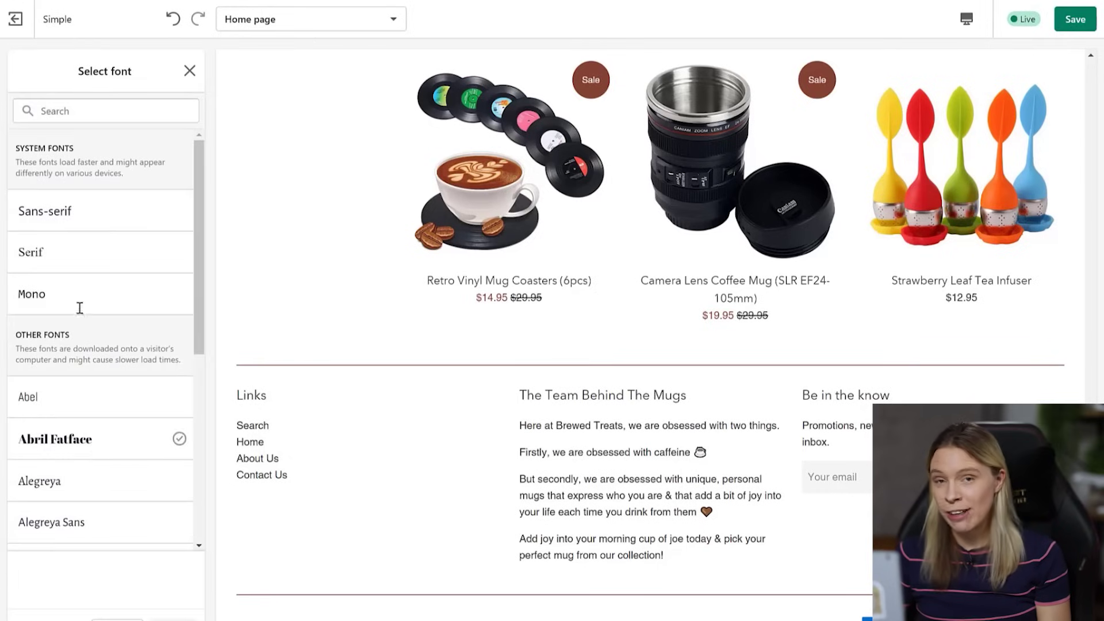
click(79, 112)
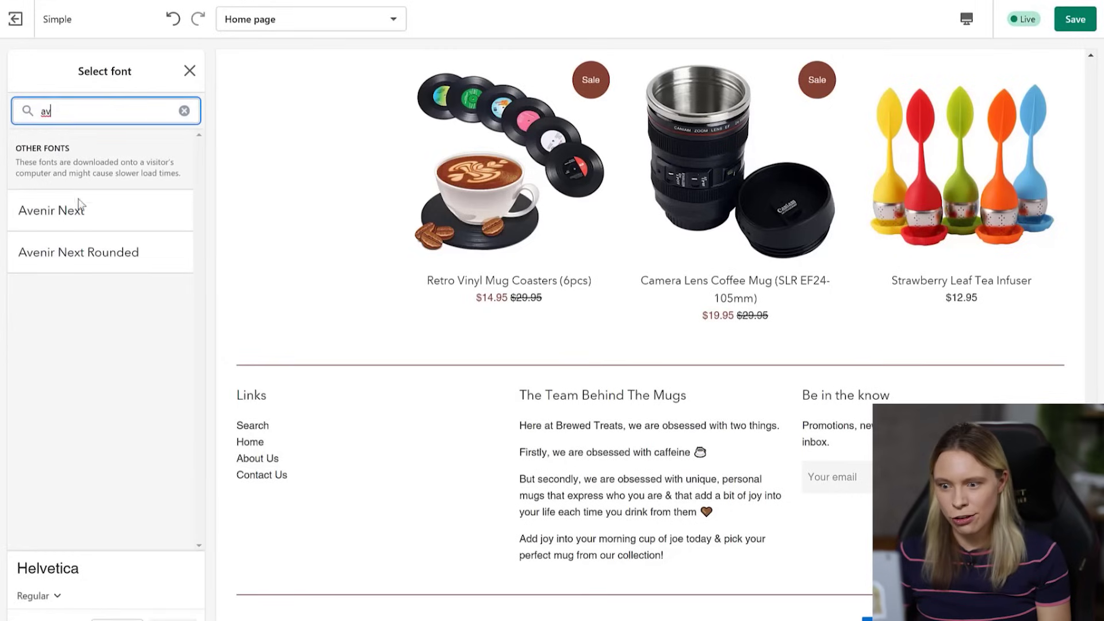
click(84, 225)
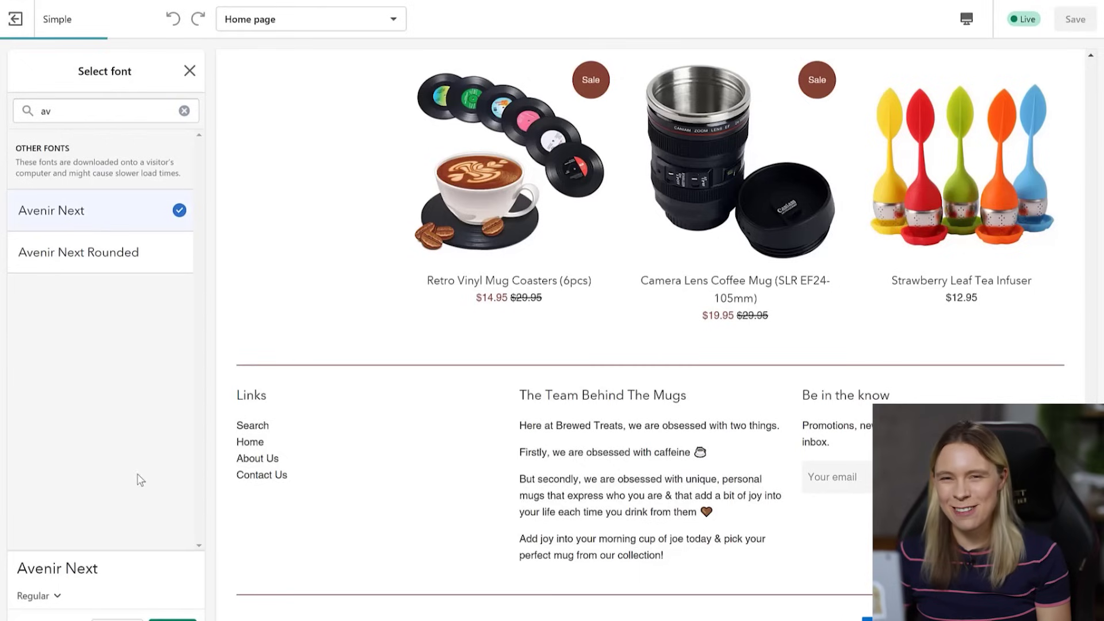
click(173, 618)
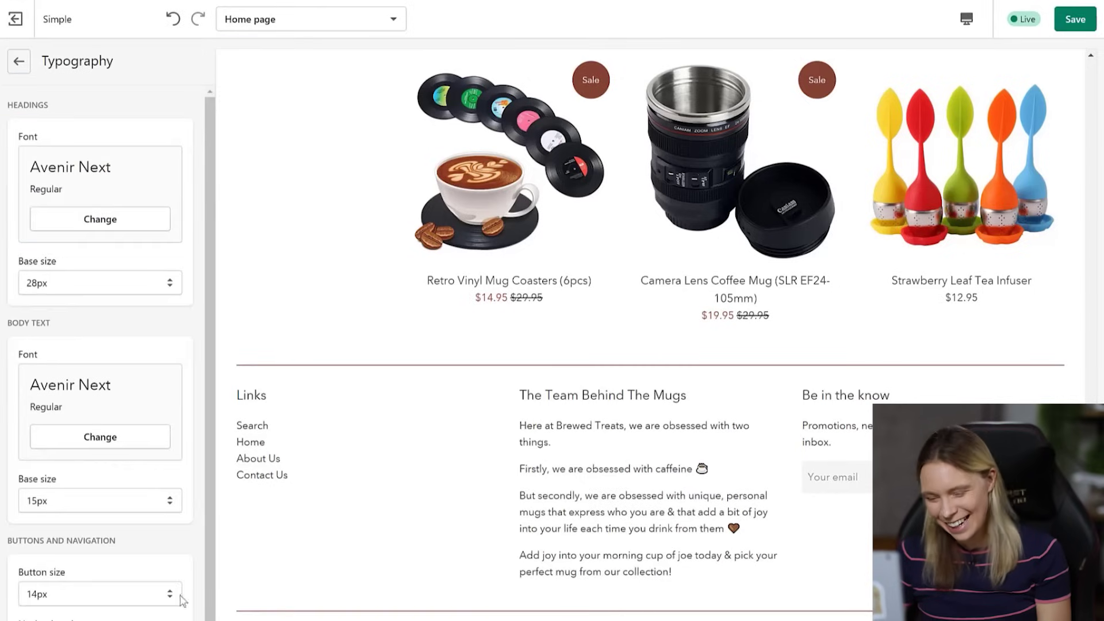
click(19, 64)
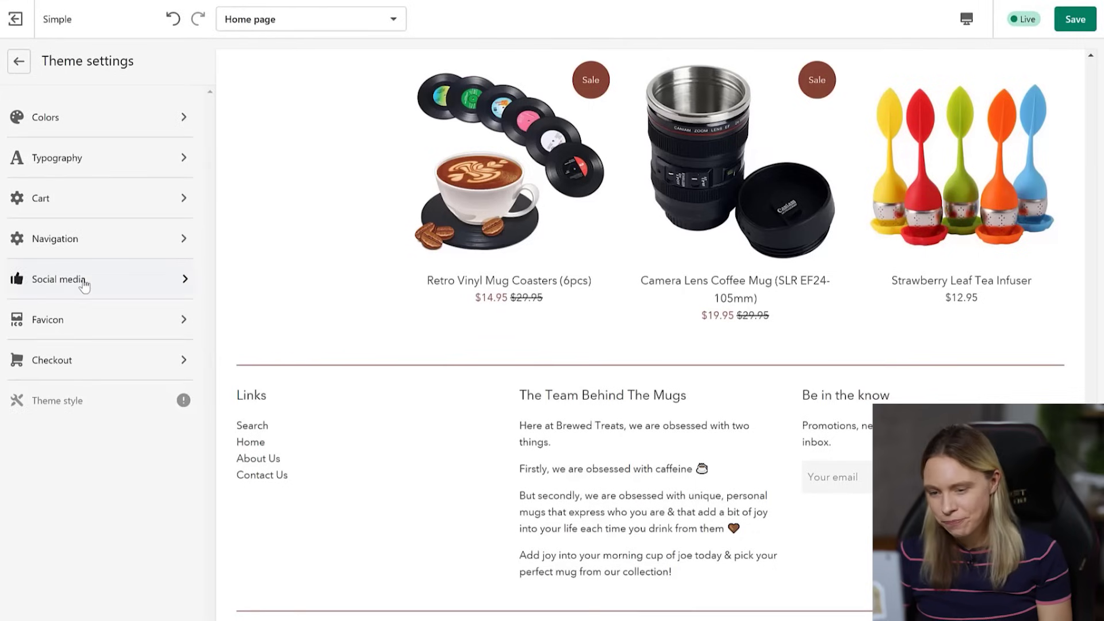
click(83, 280)
click(72, 156)
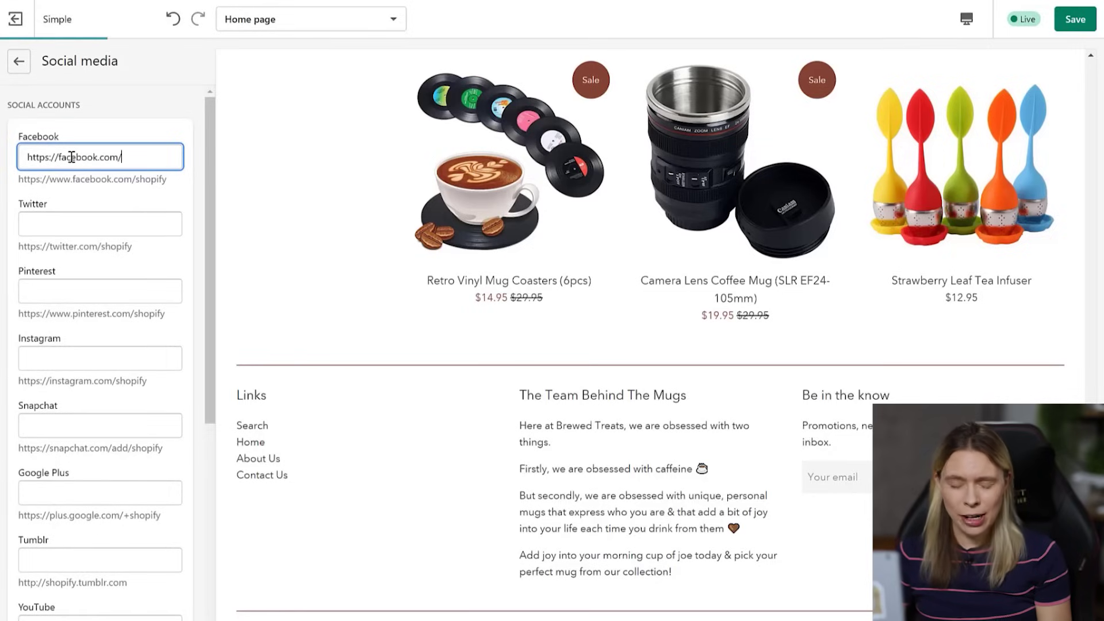
text(https://facebook.com/brewedtreat)
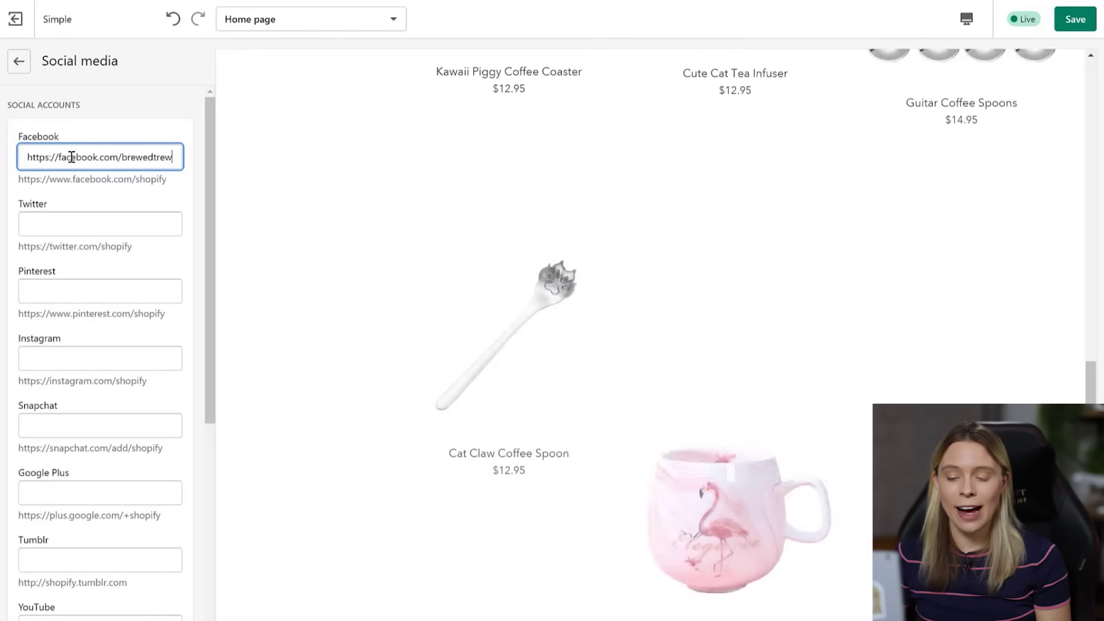
text(s)
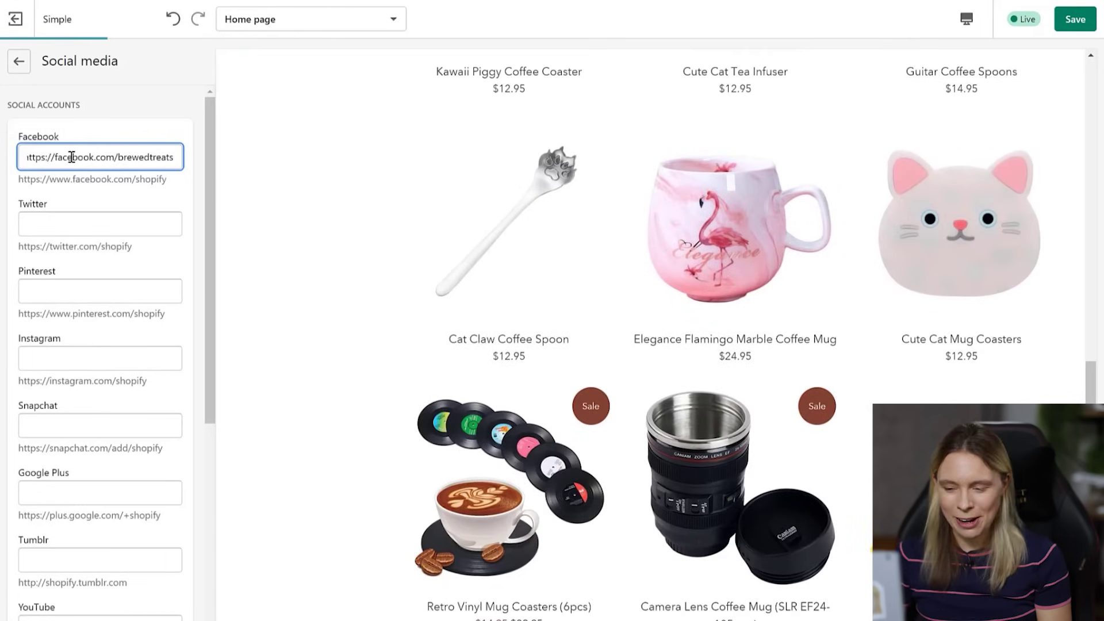
click(98, 364)
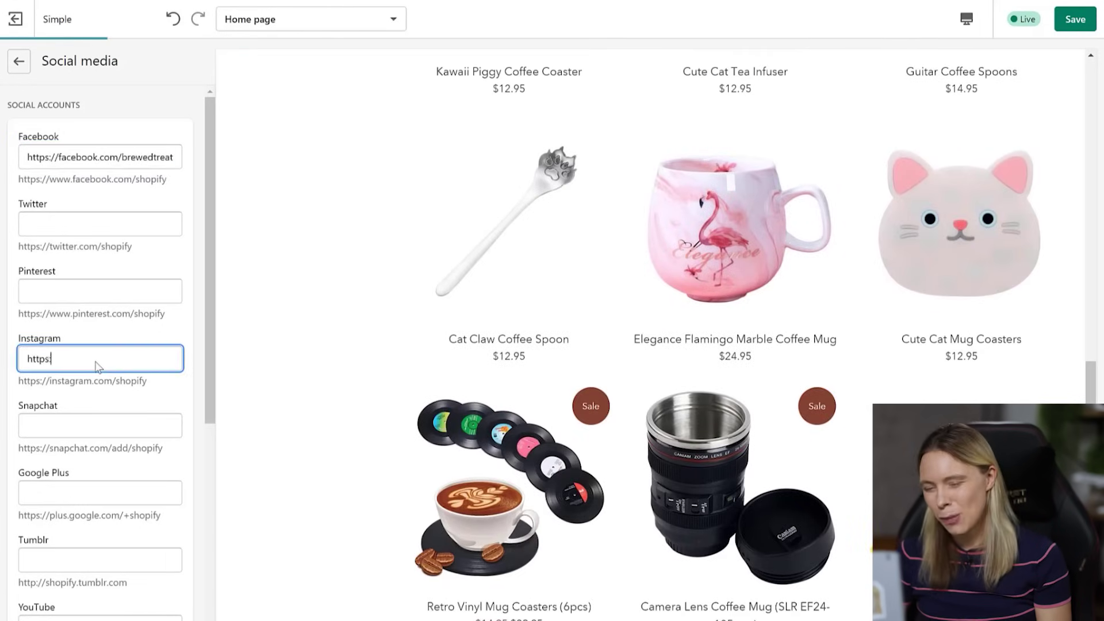
text(https://instagram.com/brew)
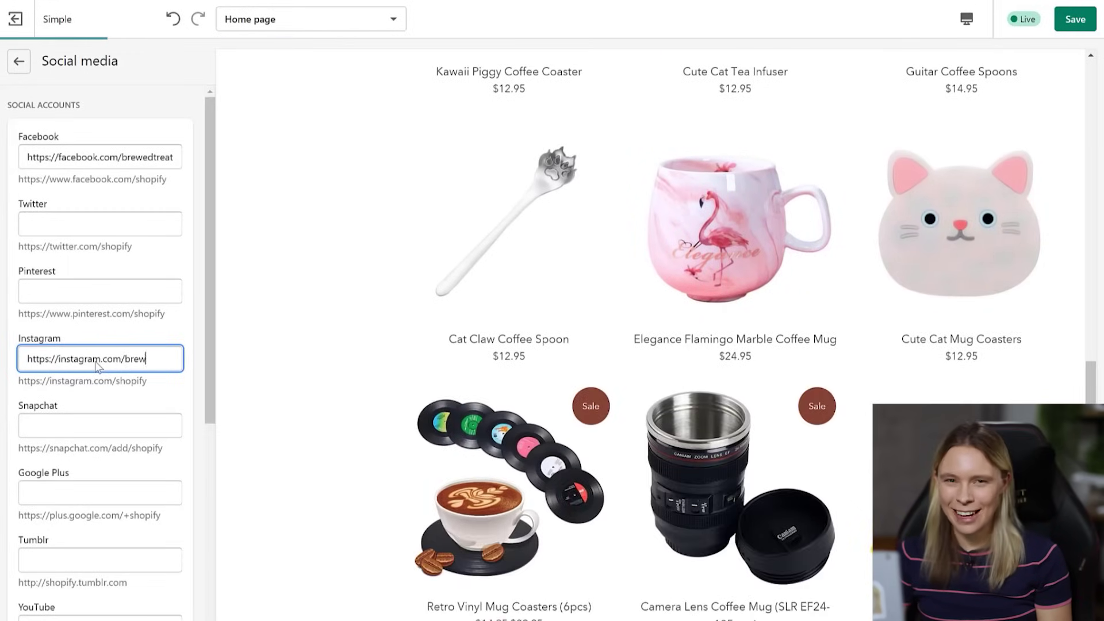
text(edtreats)
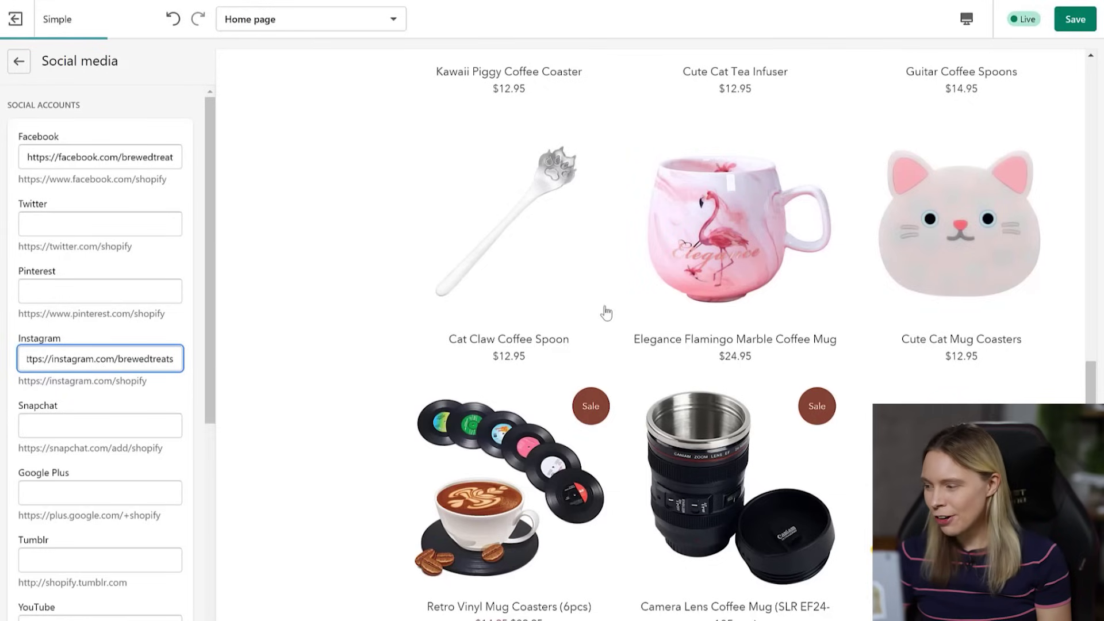
click(1075, 19)
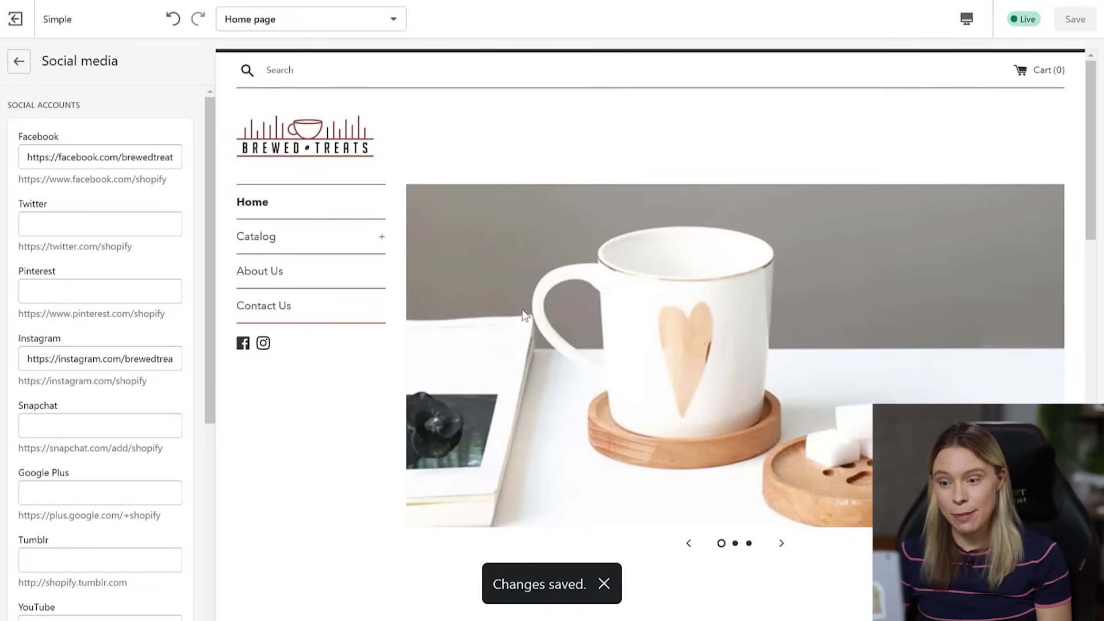
drag(1091, 98, 1099, 480)
- Upload the Brewed Treats Favicon coffee-bean image and set it as the favicon
click(17, 63)
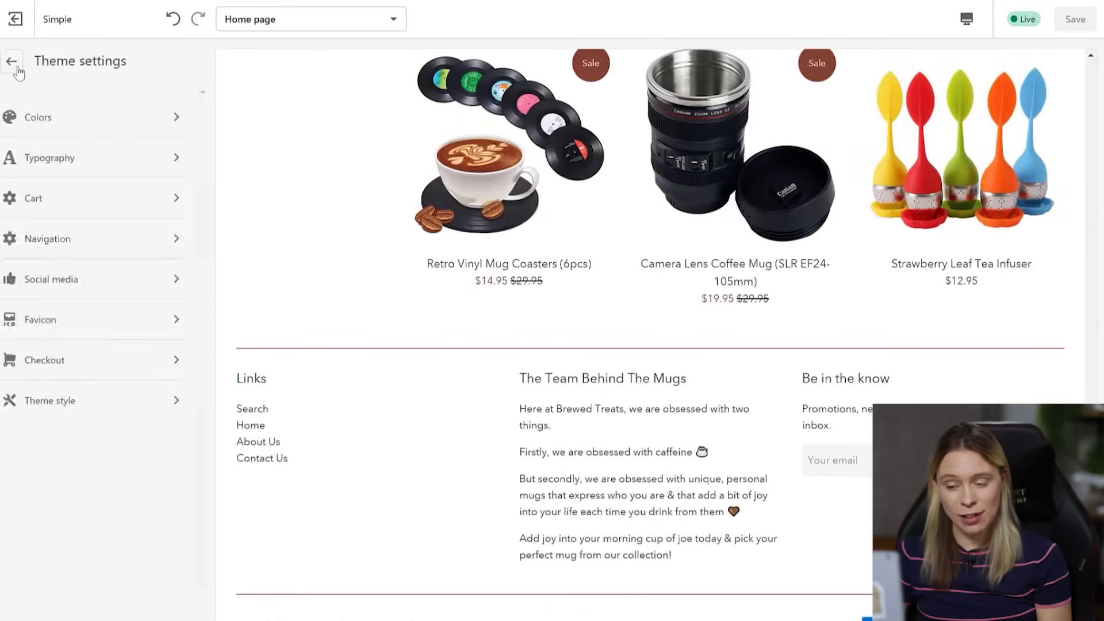
click(62, 323)
click(84, 175)
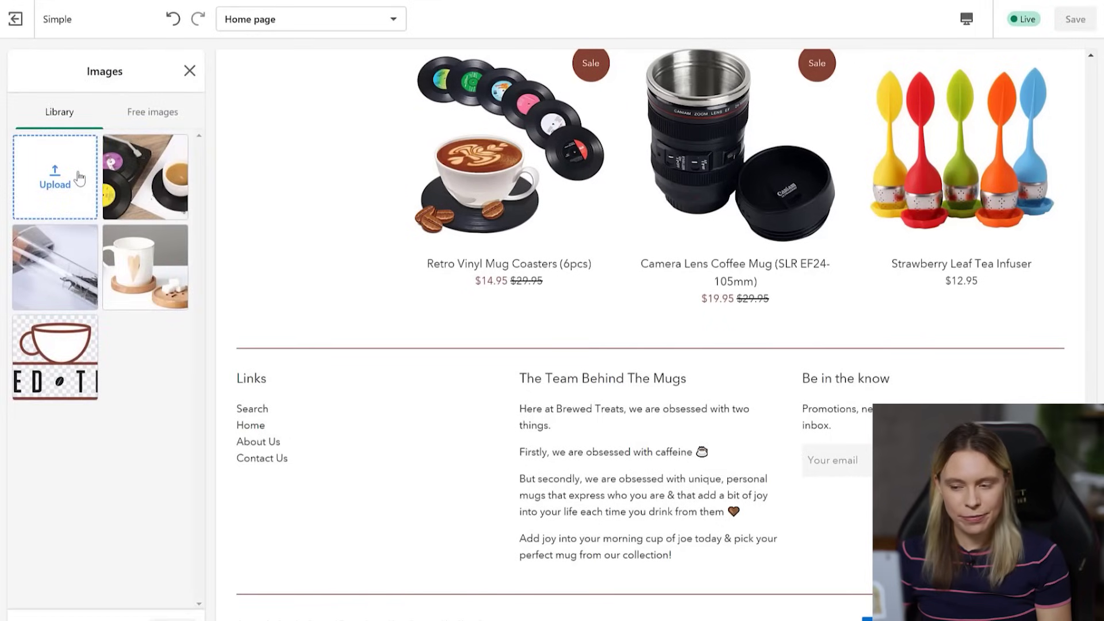
click(79, 179)
double_click(165, 52)
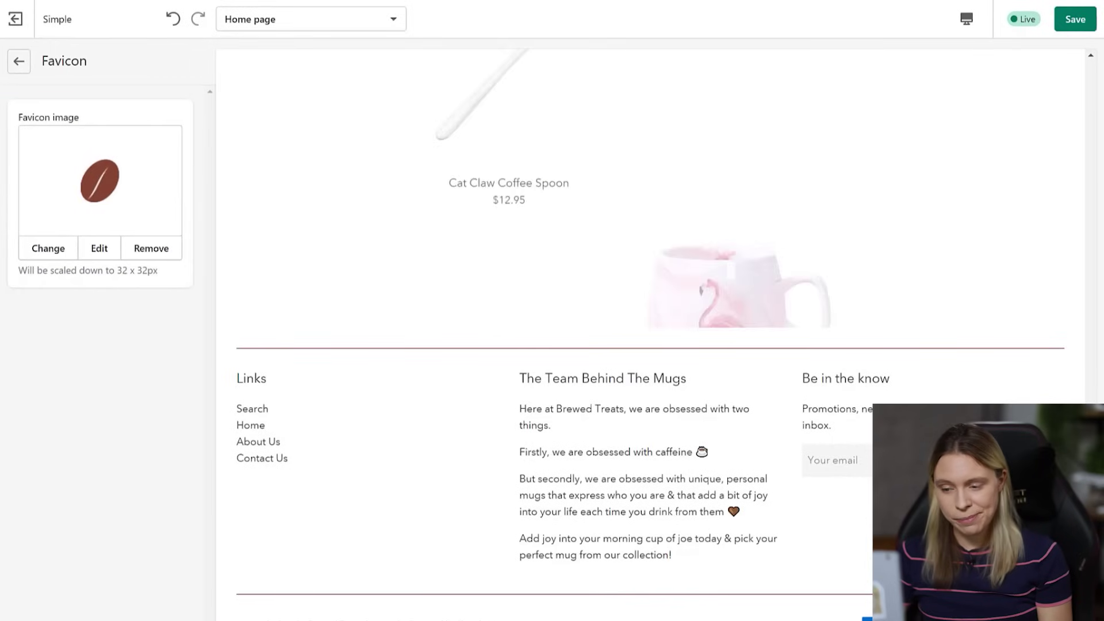
click(21, 64)
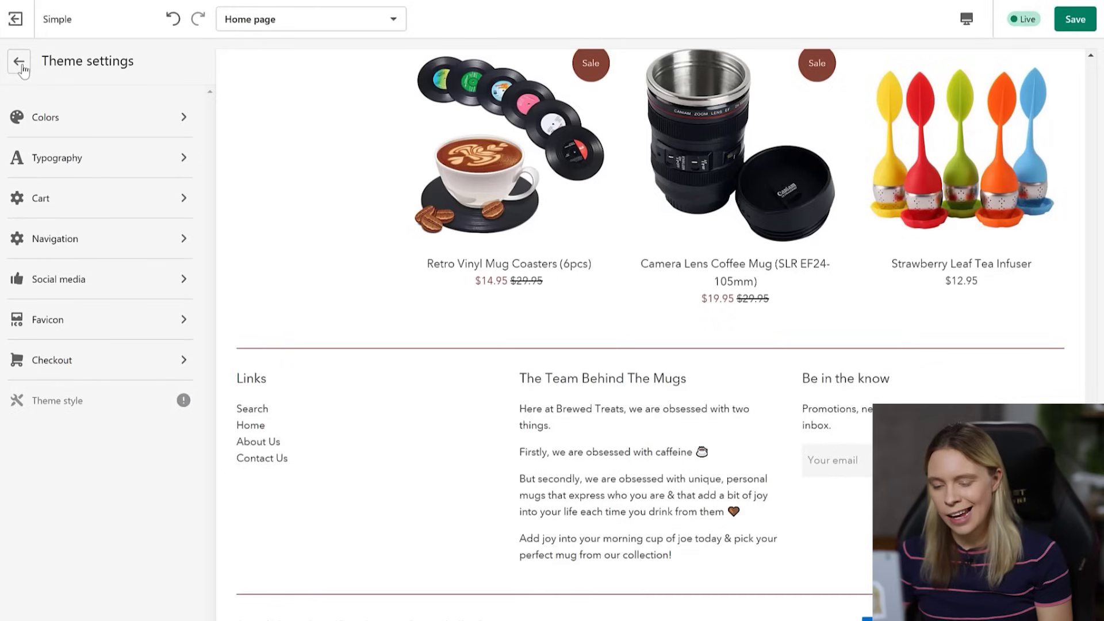
- Use the Brewed Treats logo on checkout and set its size to Large
click(79, 360)
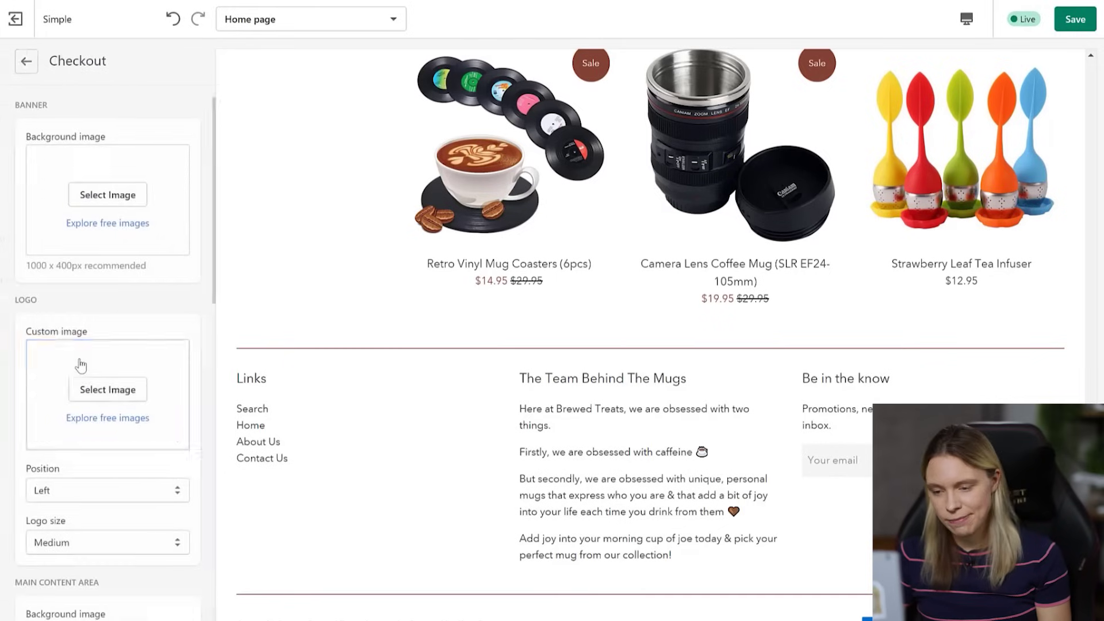
click(106, 388)
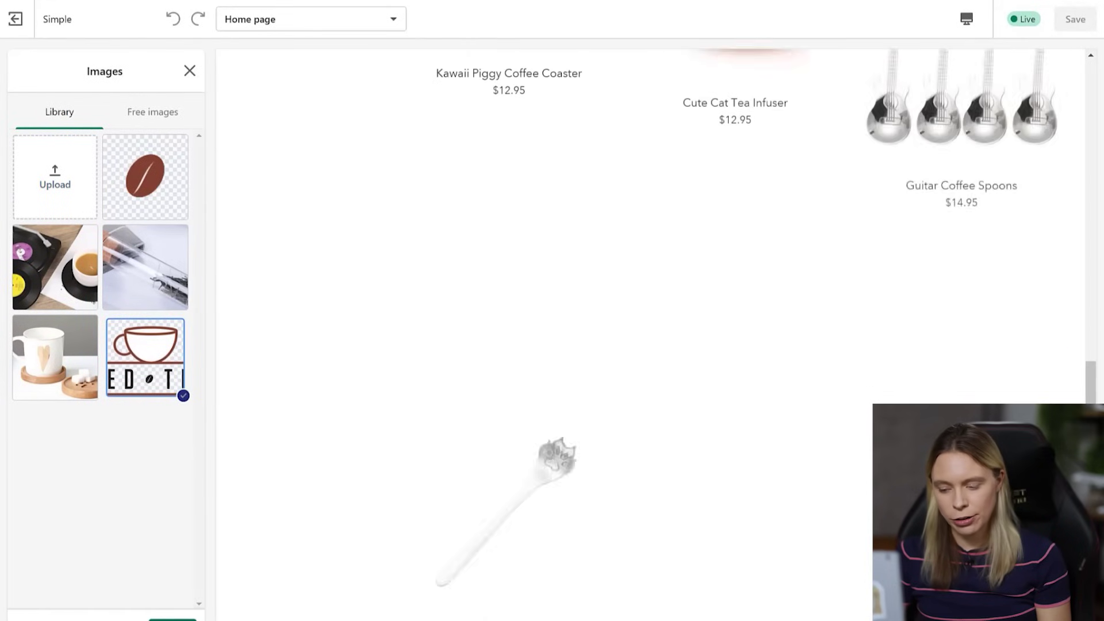
click(172, 620)
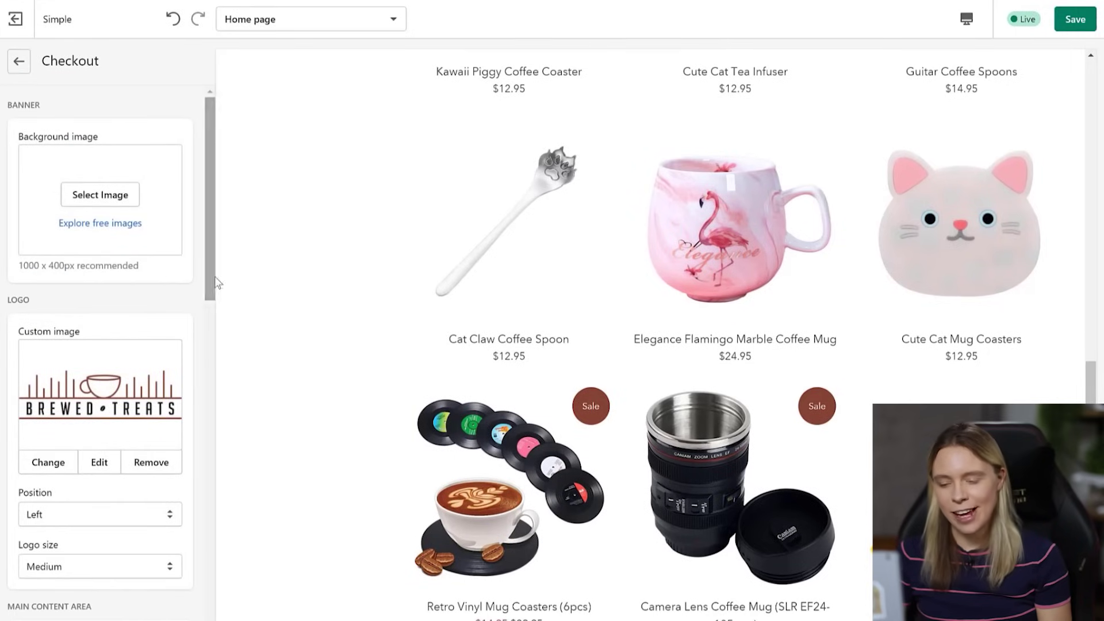
scroll(210, 305, down, 1)
scroll(224, 344, down, 5)
click(108, 311)
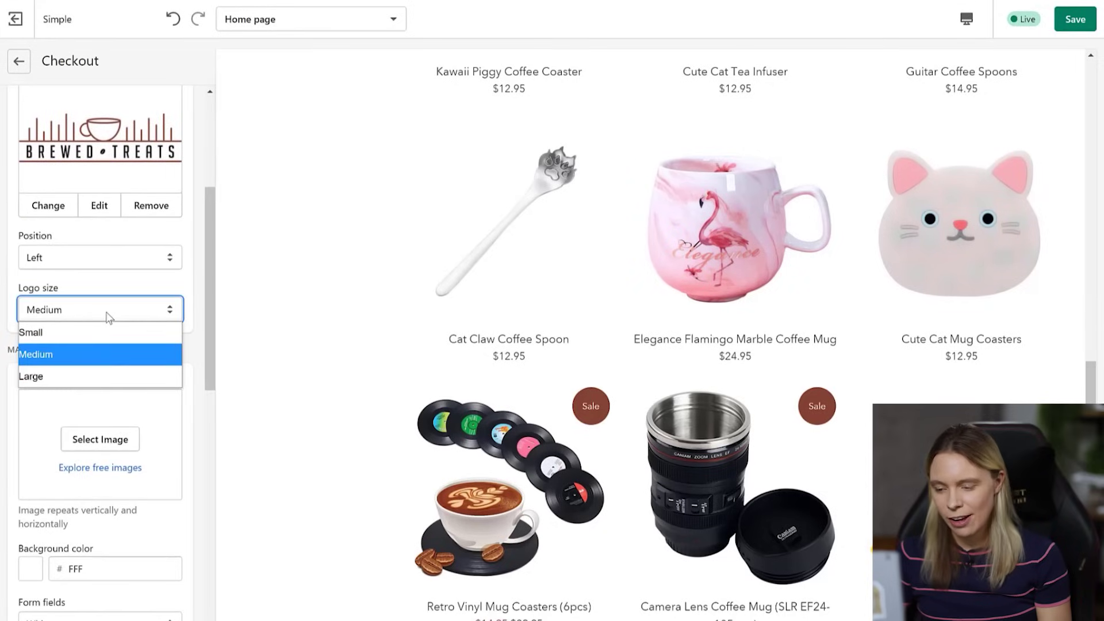
click(95, 374)
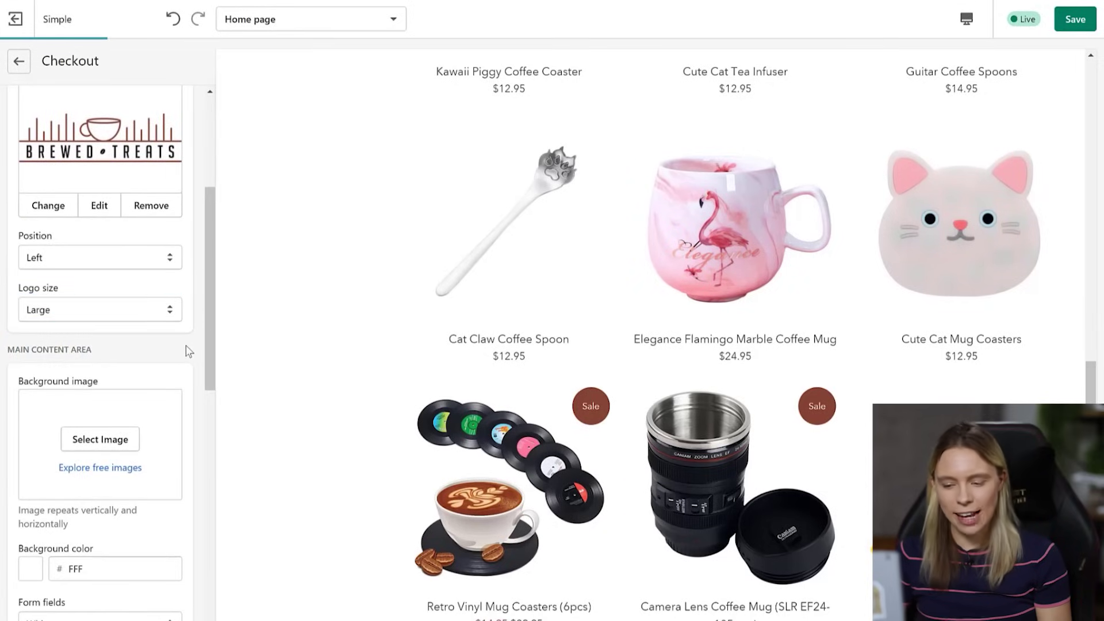
drag(211, 339, 226, 592)
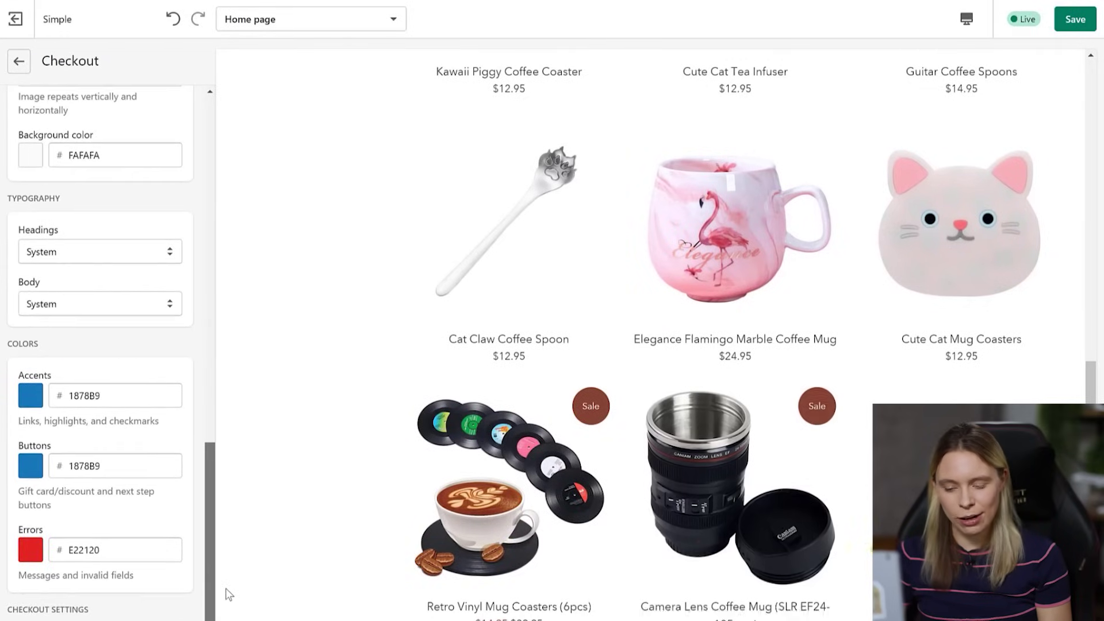
- Set the checkout Accents and Buttons colours to 834131 and save the theme
drag(138, 386, 52, 405)
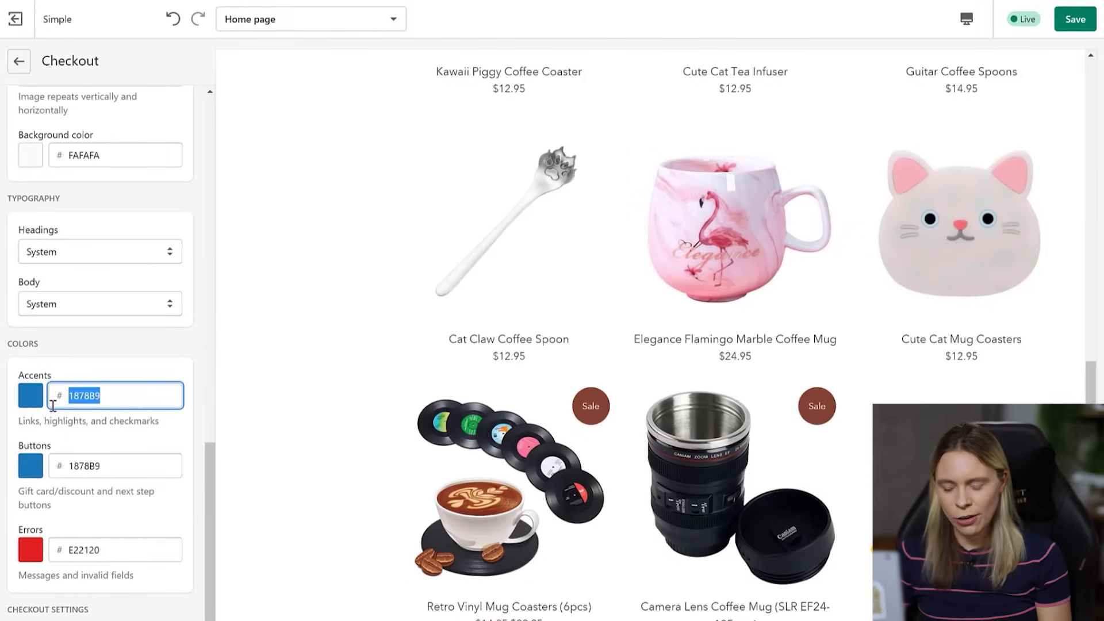
text(834131)
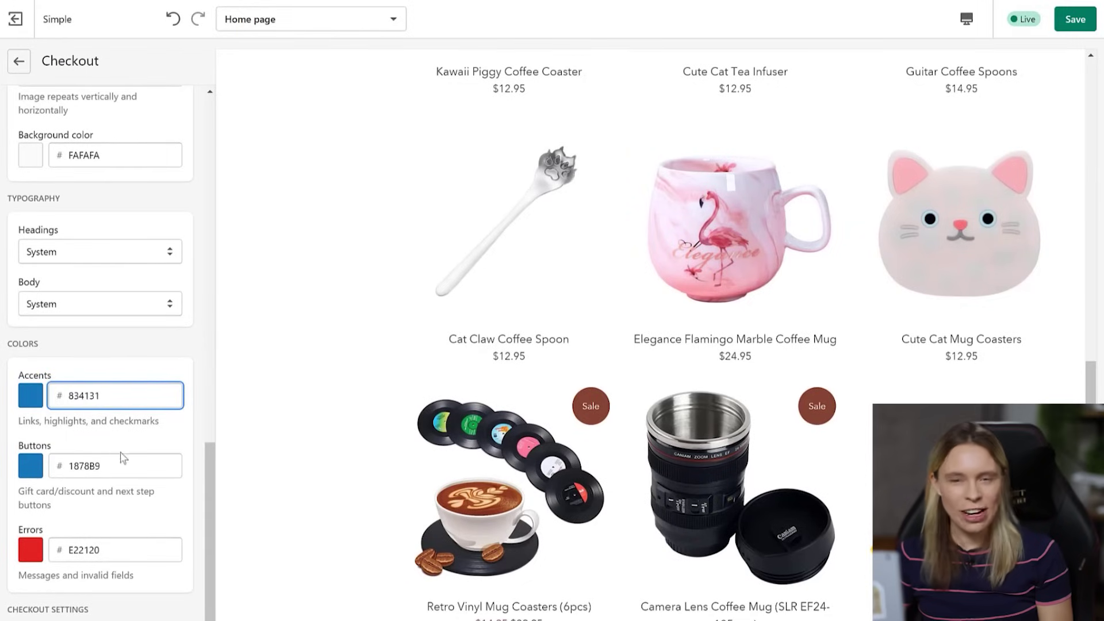
click(118, 470)
drag(118, 470, 57, 470)
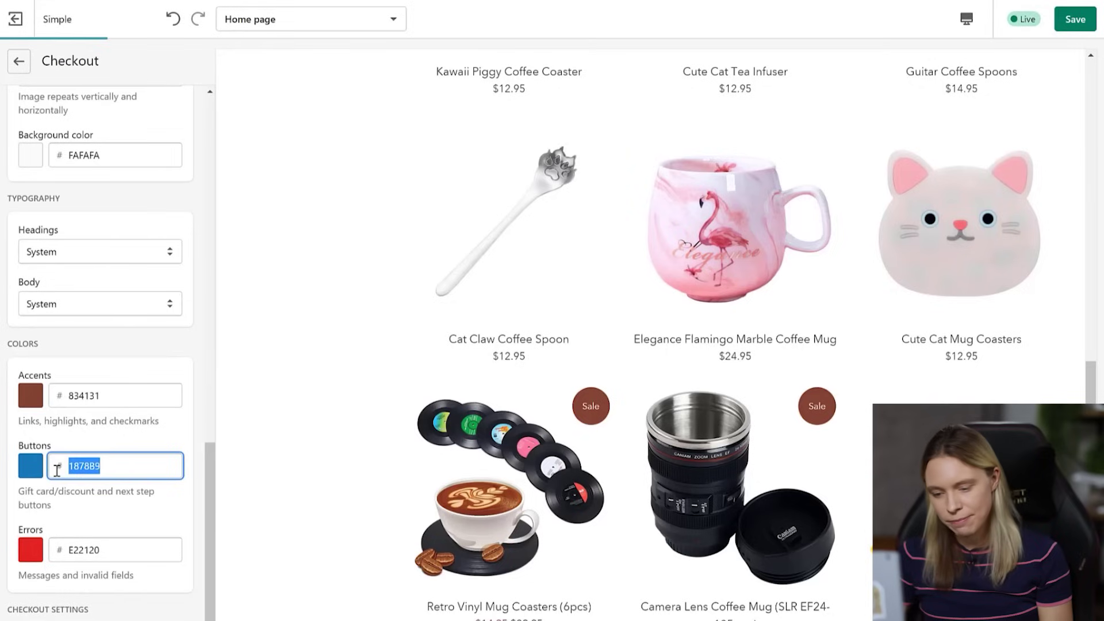
text(834131)
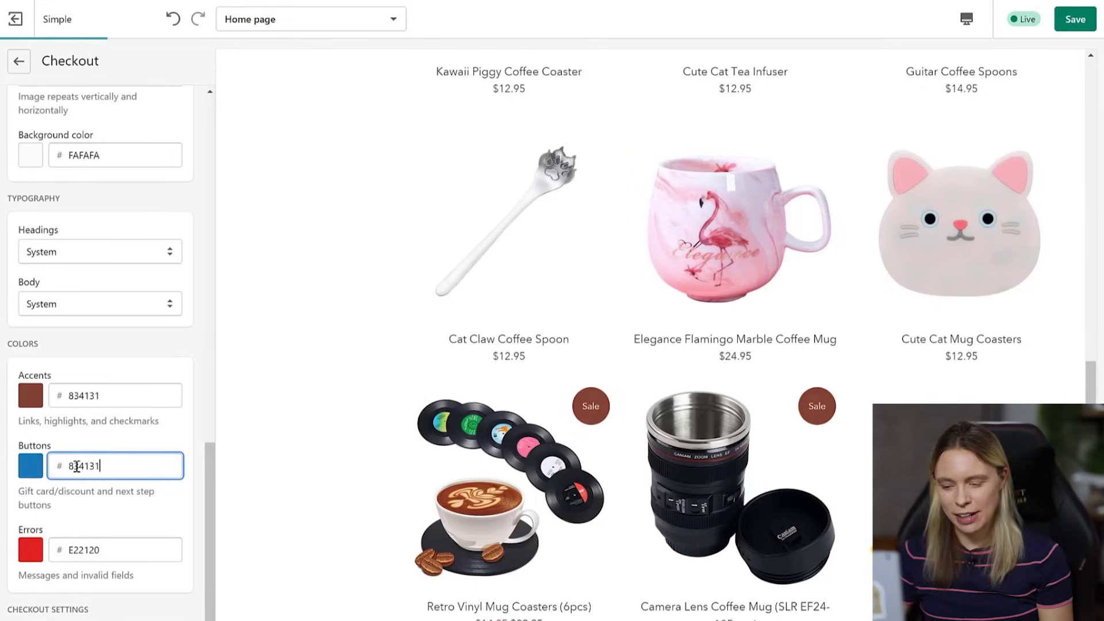
click(202, 436)
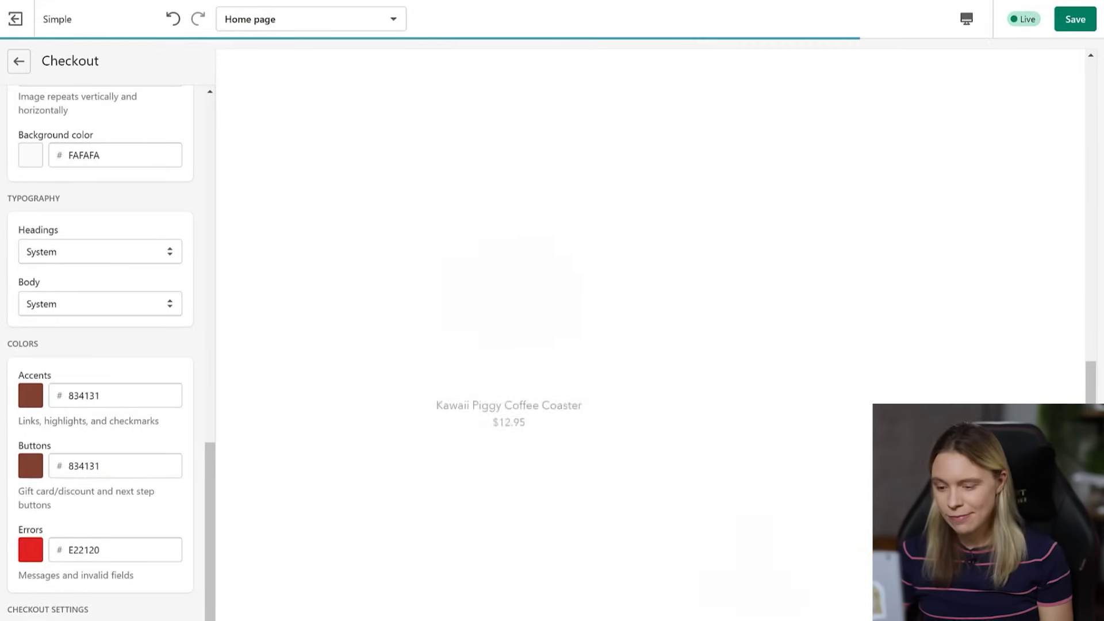
click(1079, 28)
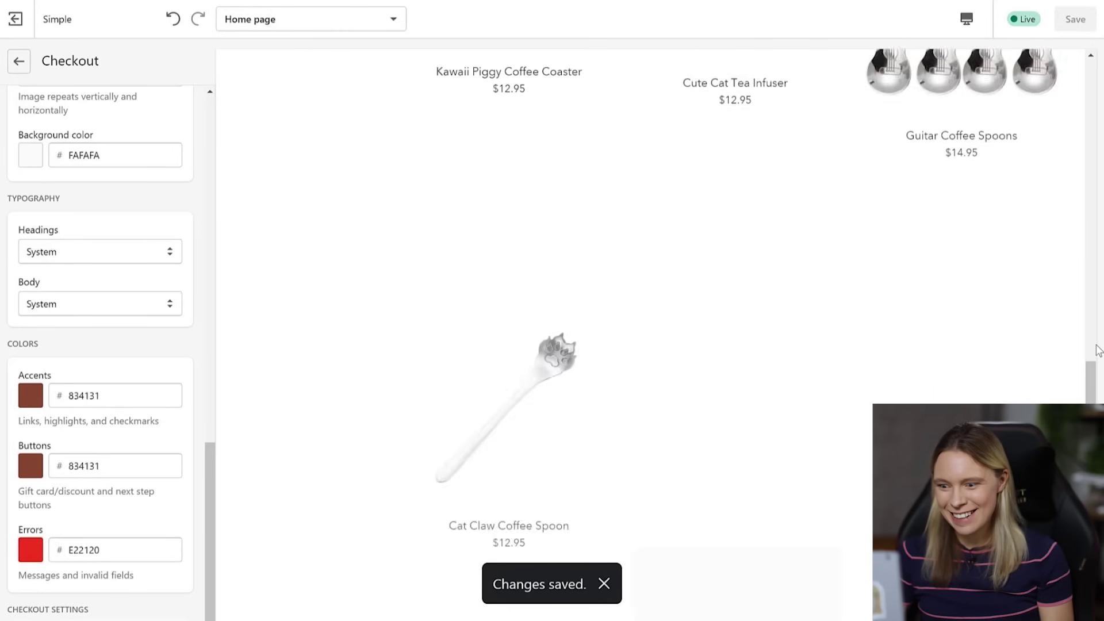
scroll(650, 333, down, 5)
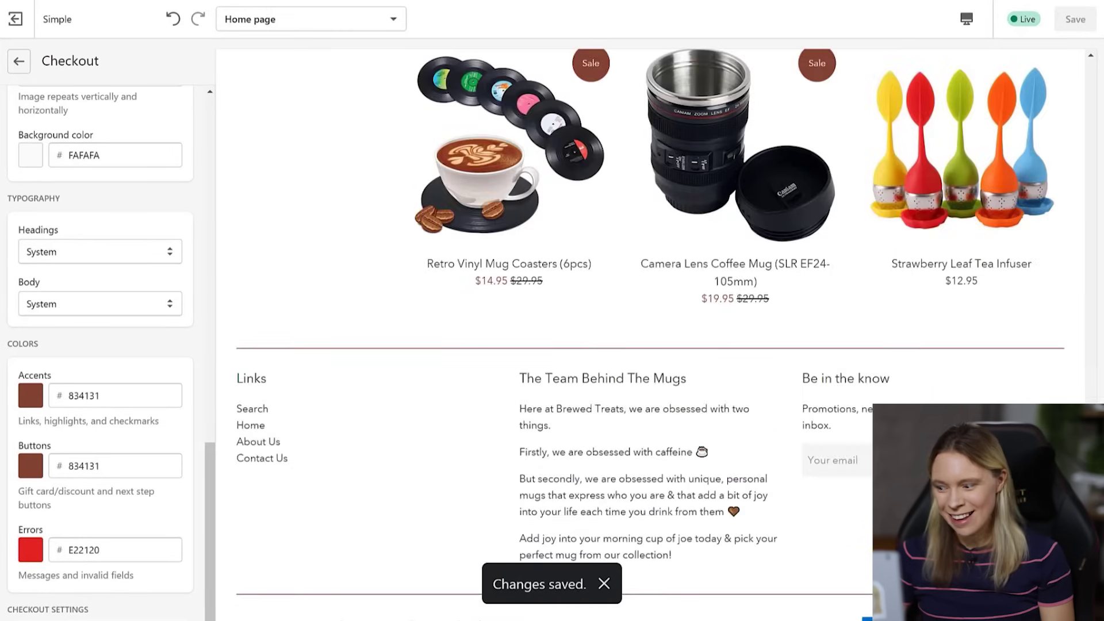
scroll(650, 333, up, 15)
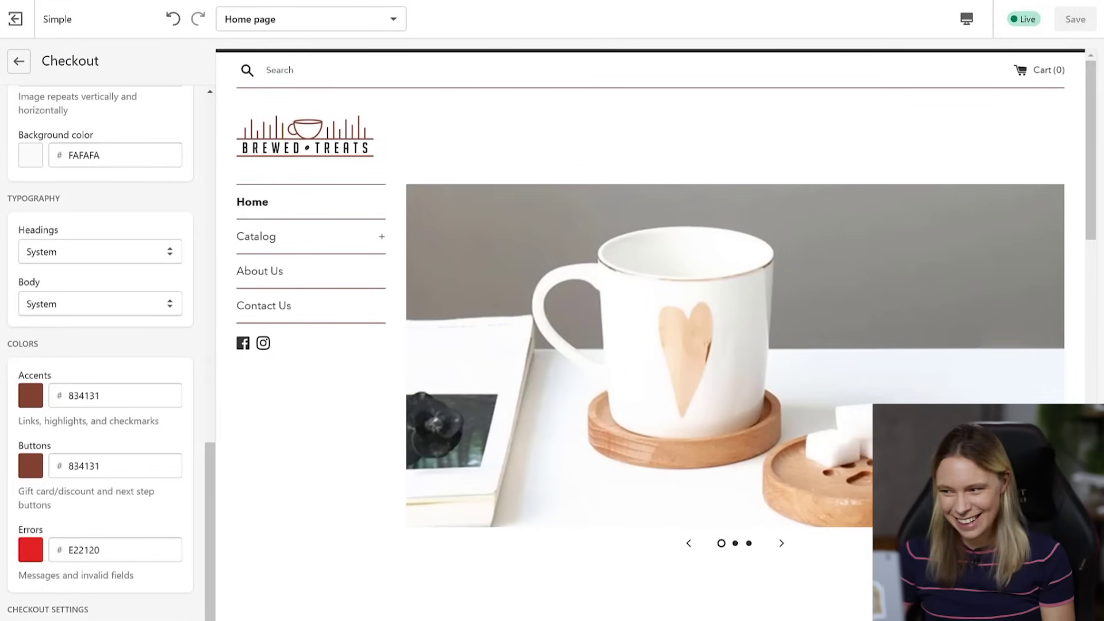
- Open the Retro Vinyl Mug Coasters product and start Buy It Now to preview checkout
scroll(1078, 230, down, 6)
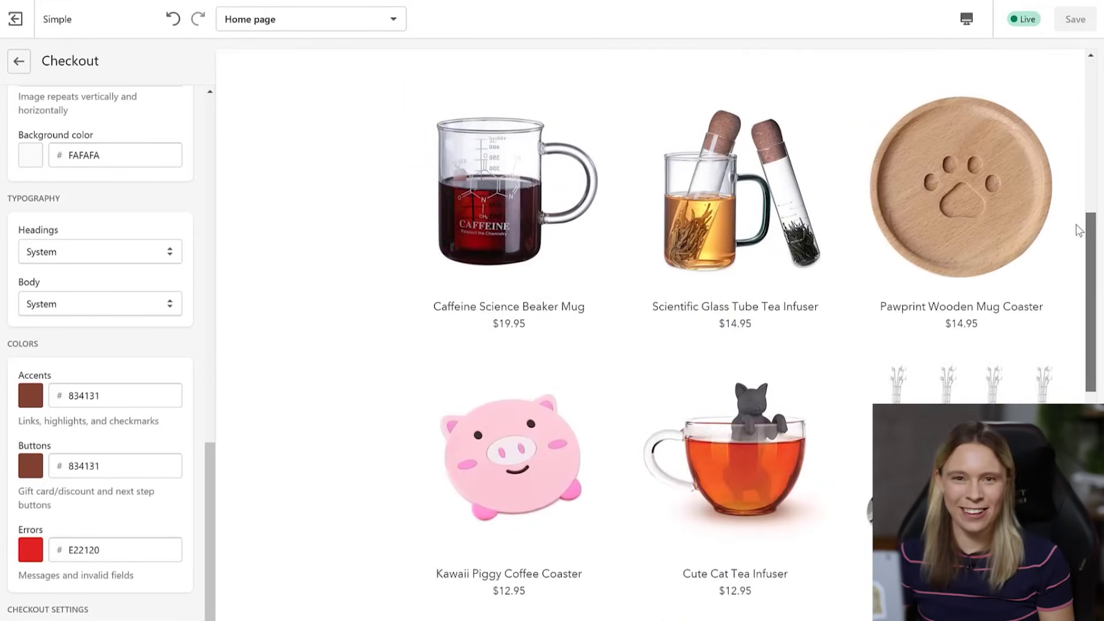
scroll(1075, 276, down, 5)
scroll(1070, 336, down, 7)
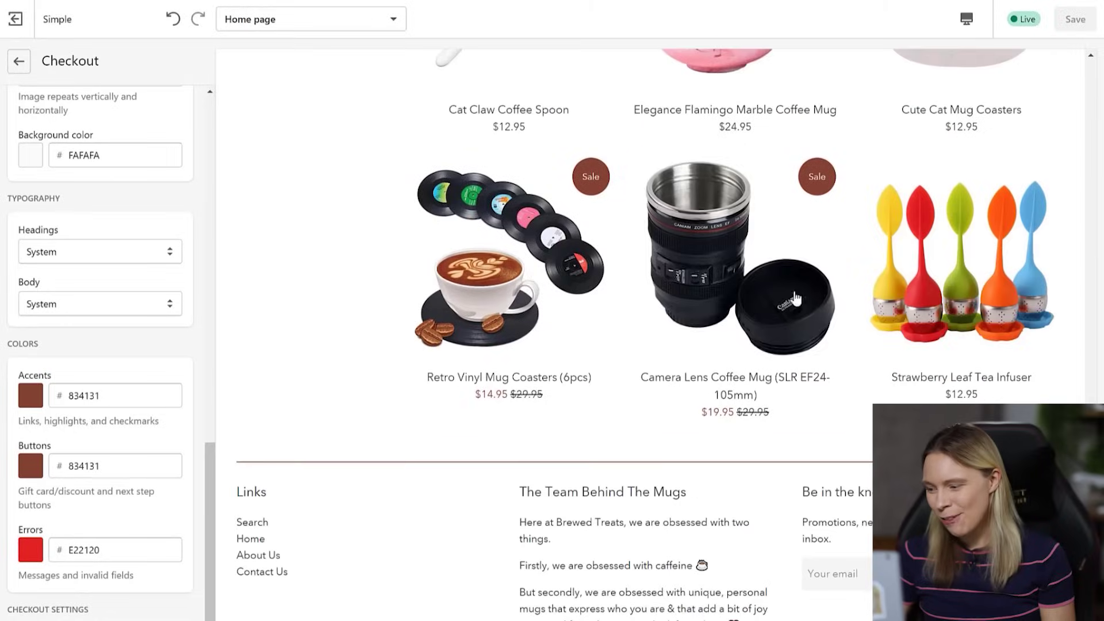
click(509, 259)
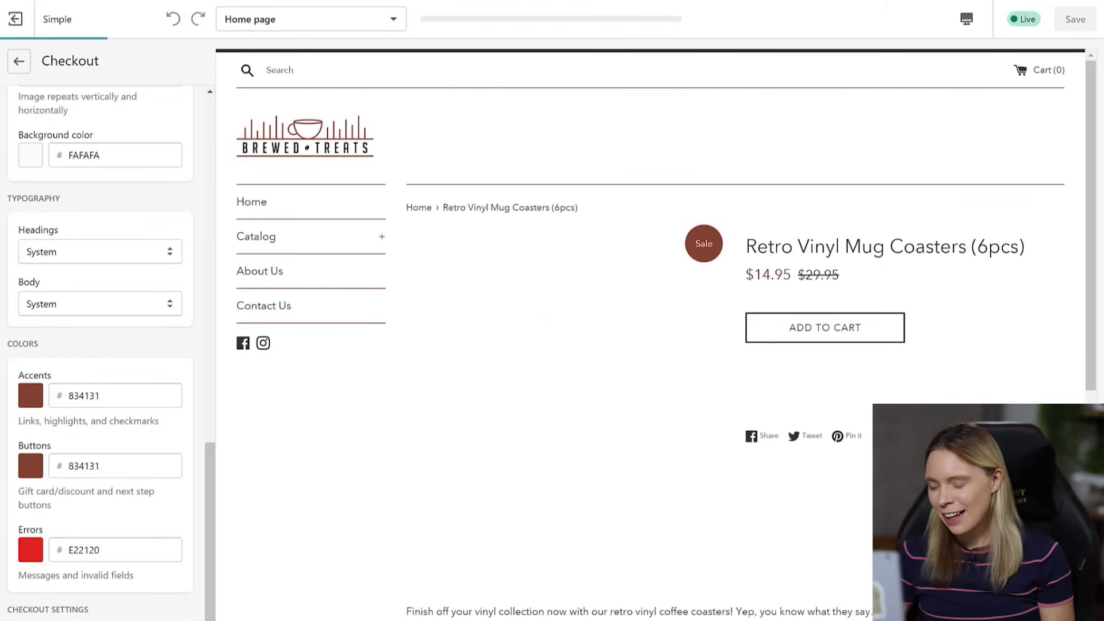
drag(1092, 273, 1092, 311)
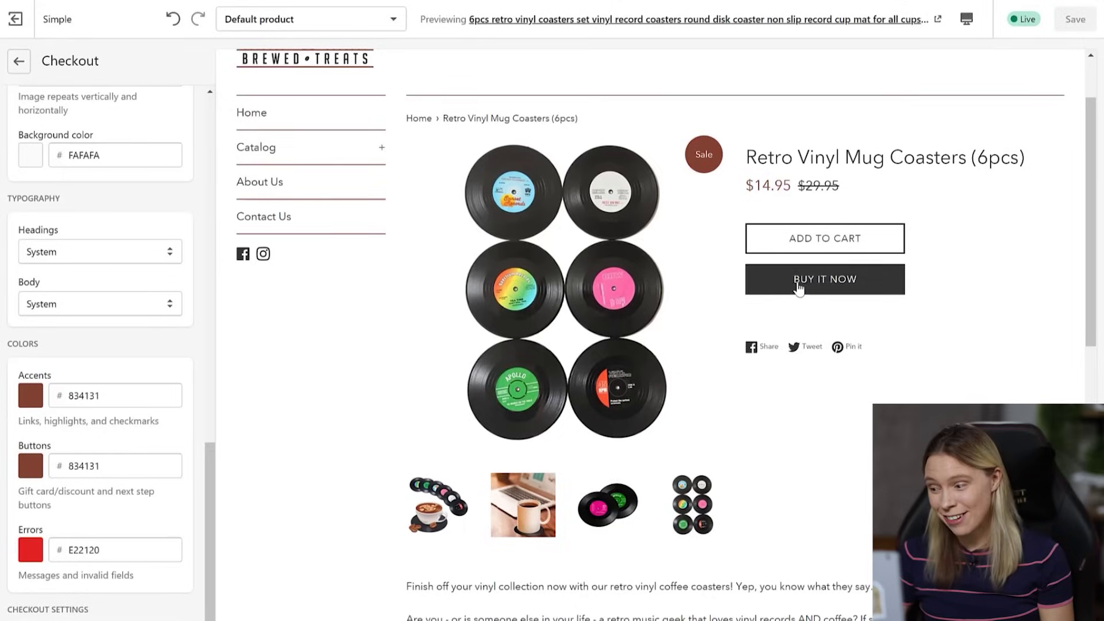
click(824, 279)
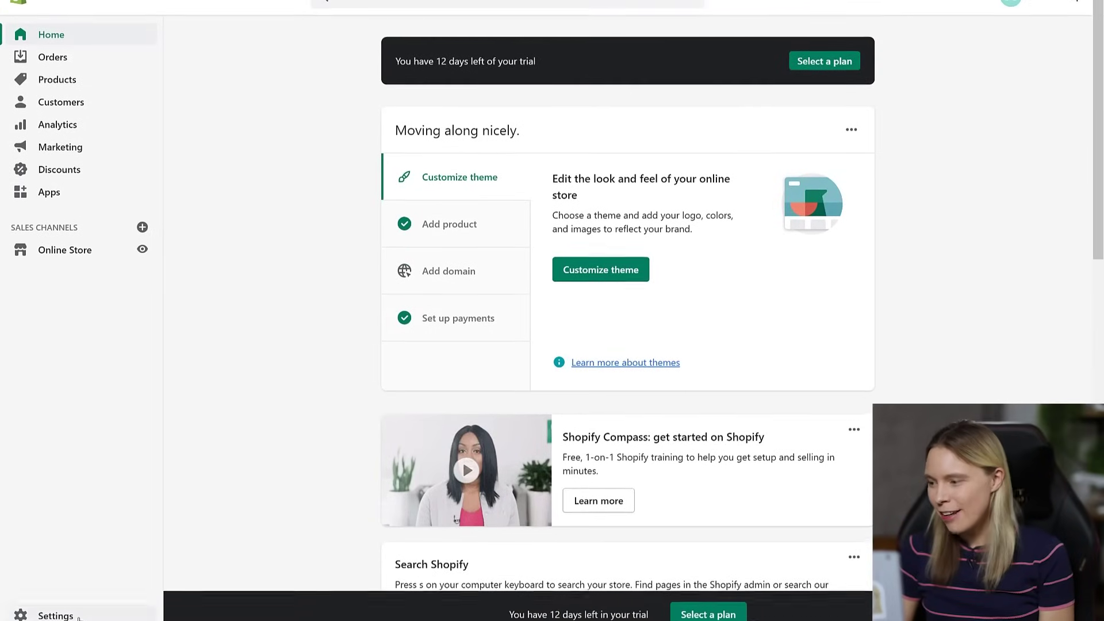
- From the store's plan settings, begin adding a new credit card payment method for bills
click(79, 617)
click(850, 116)
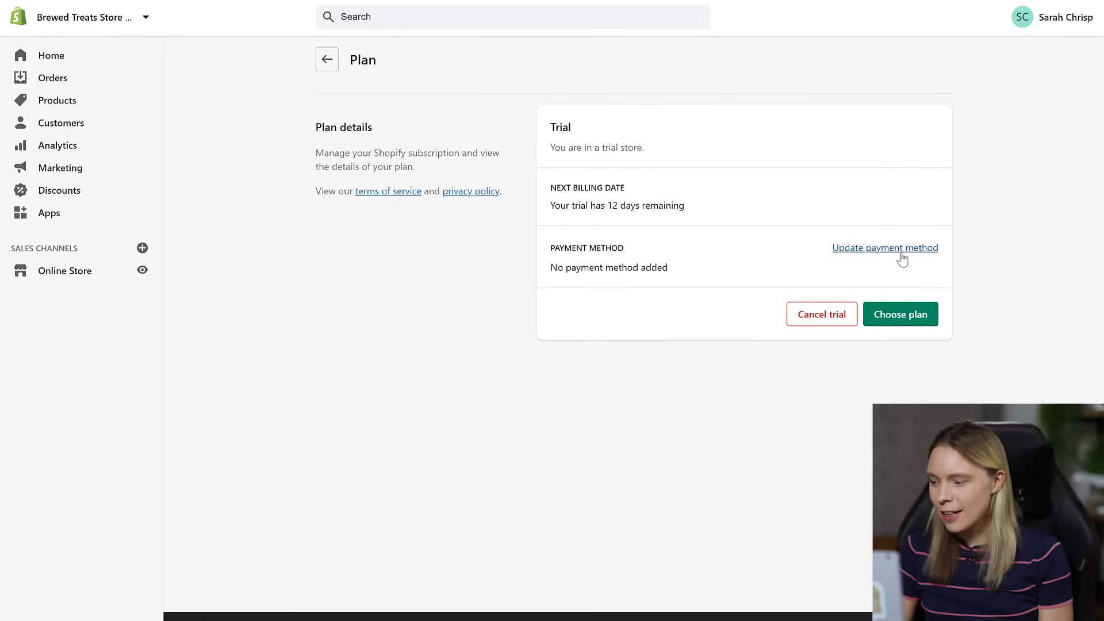
click(900, 251)
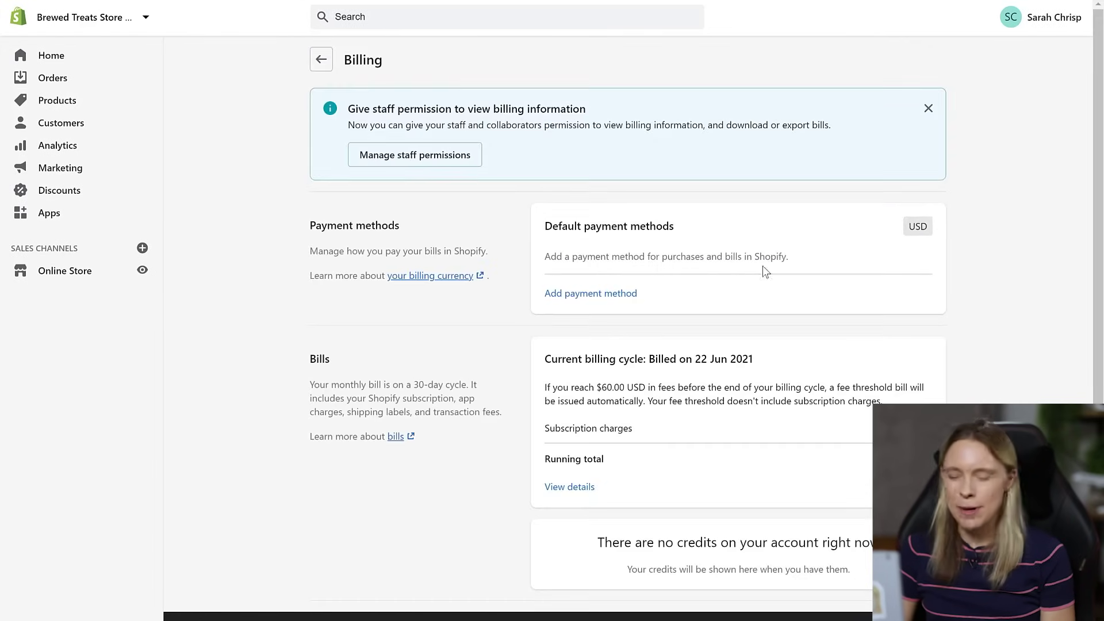
click(597, 295)
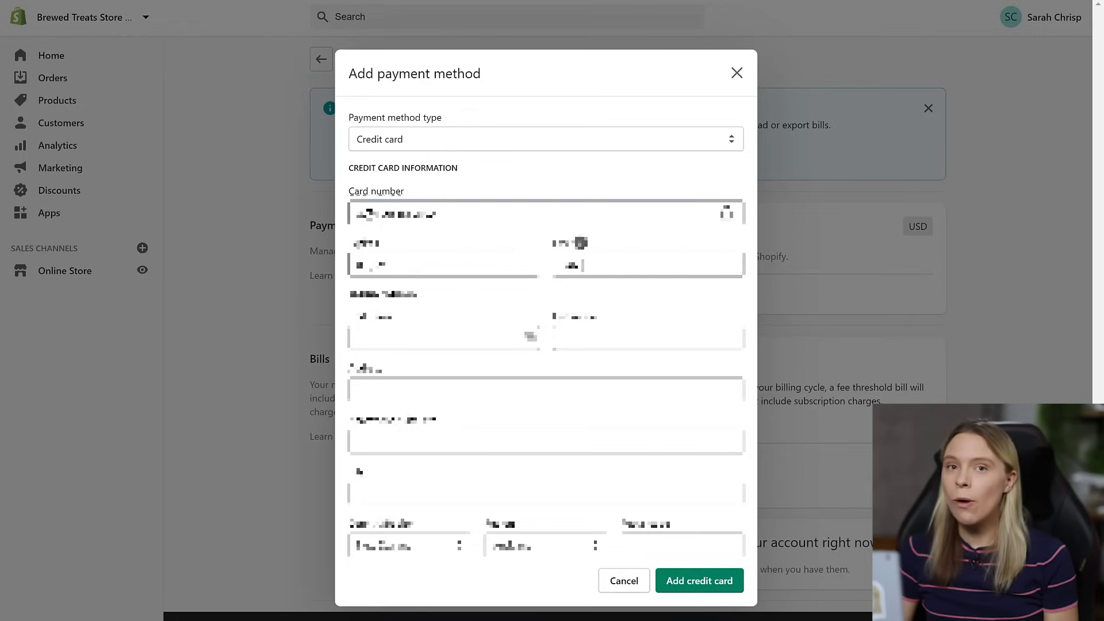
- Enter the billing first and last name, accept the suggested '123 Main Street' address, and save the card
click(386, 339)
text(Sa)
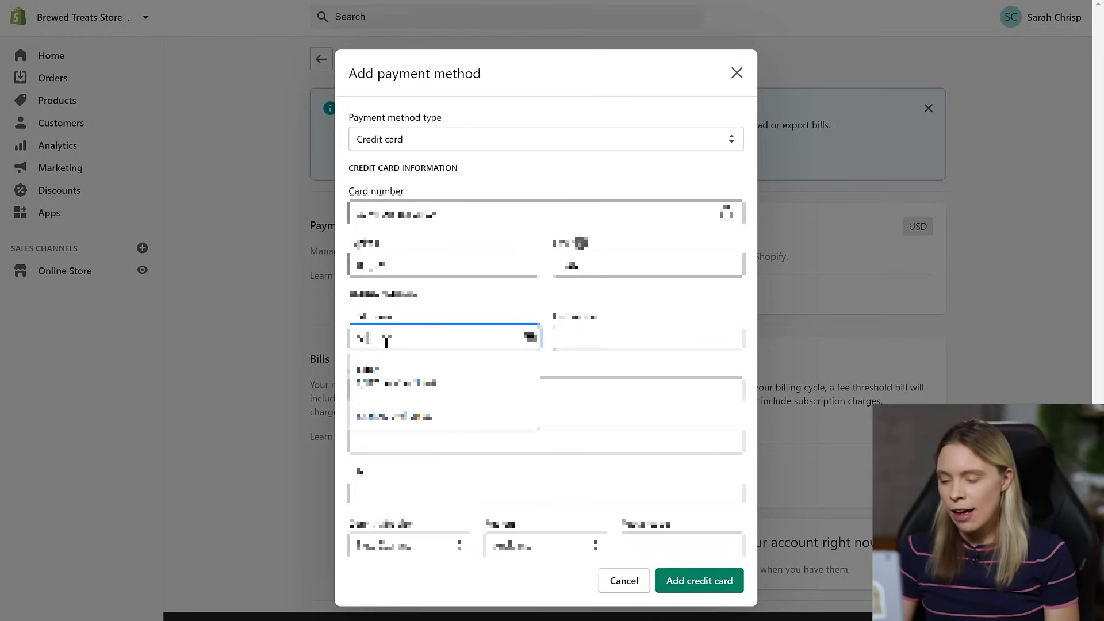
key(Tab)
text(Ch)
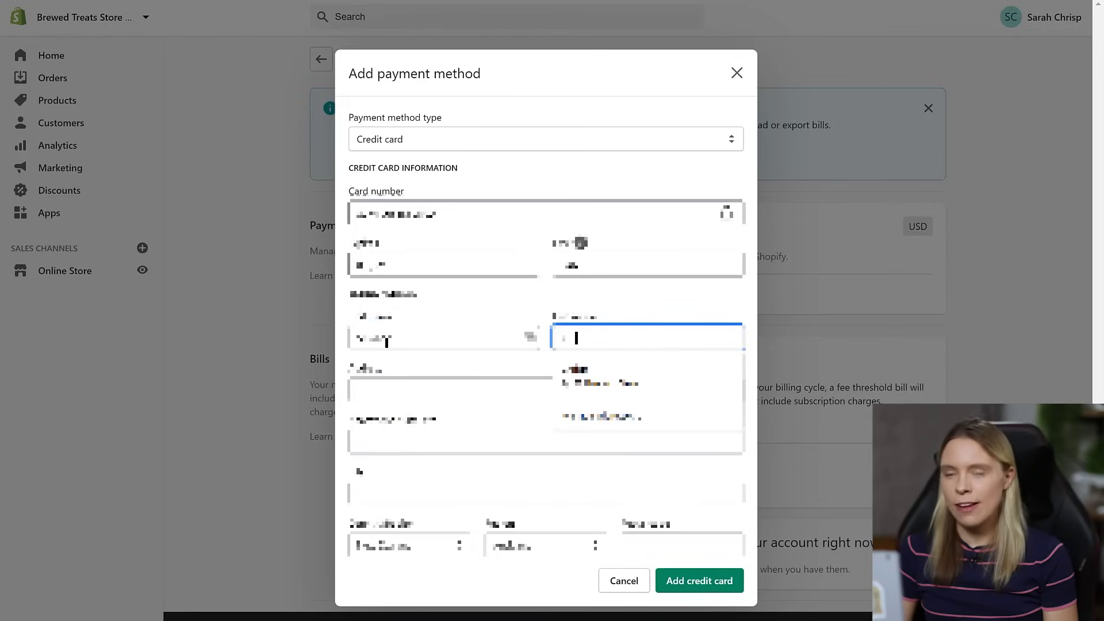
key(Tab)
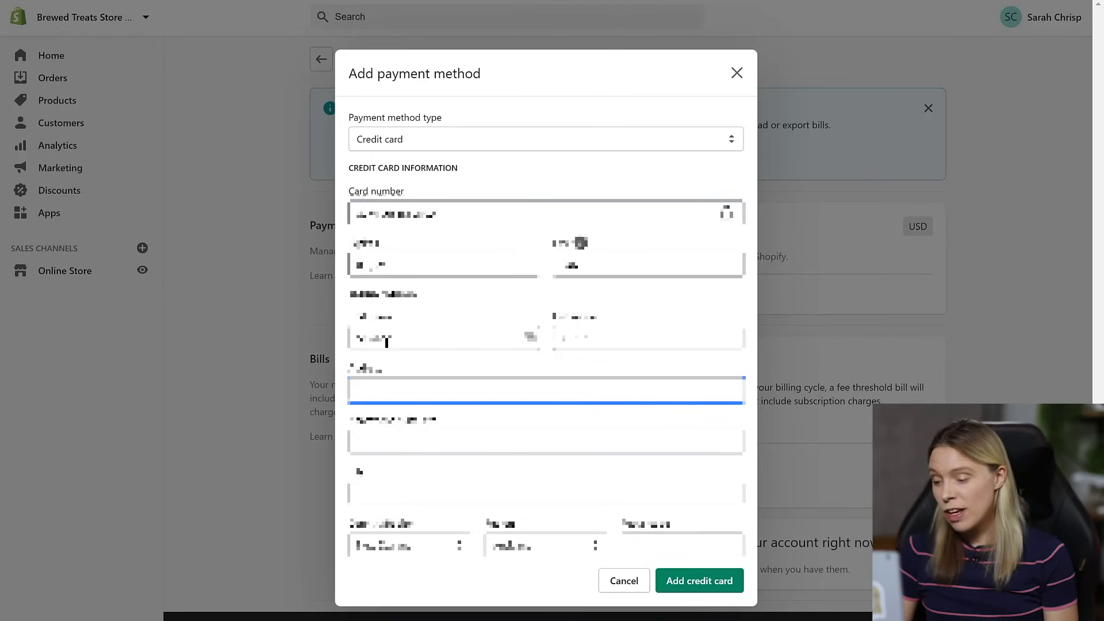
text(123 Main St)
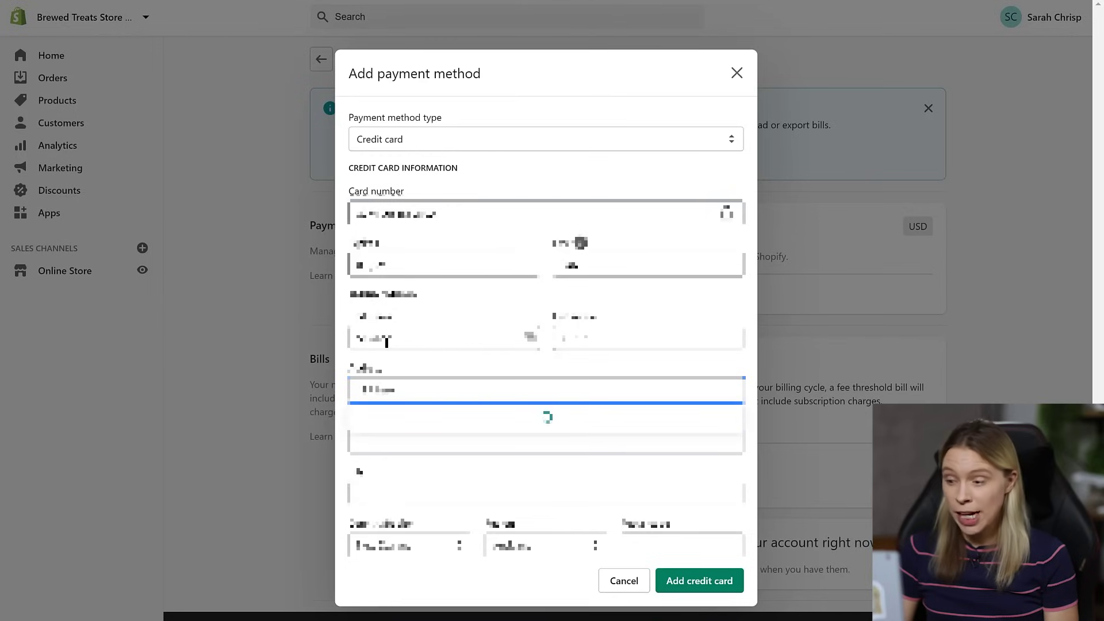
text(ree)
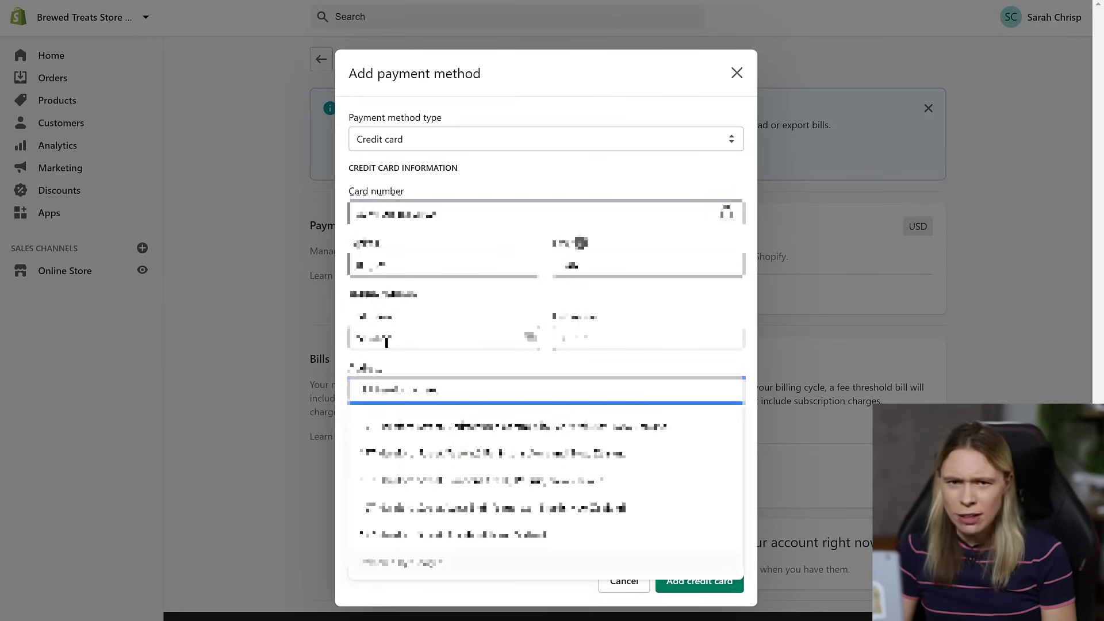
click(421, 430)
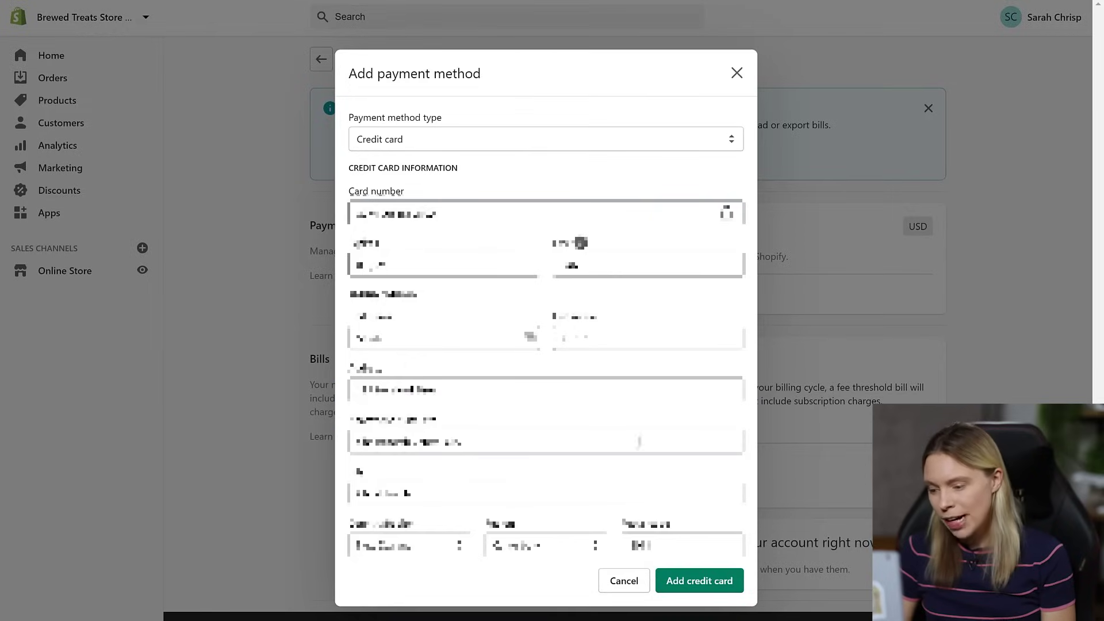
click(719, 590)
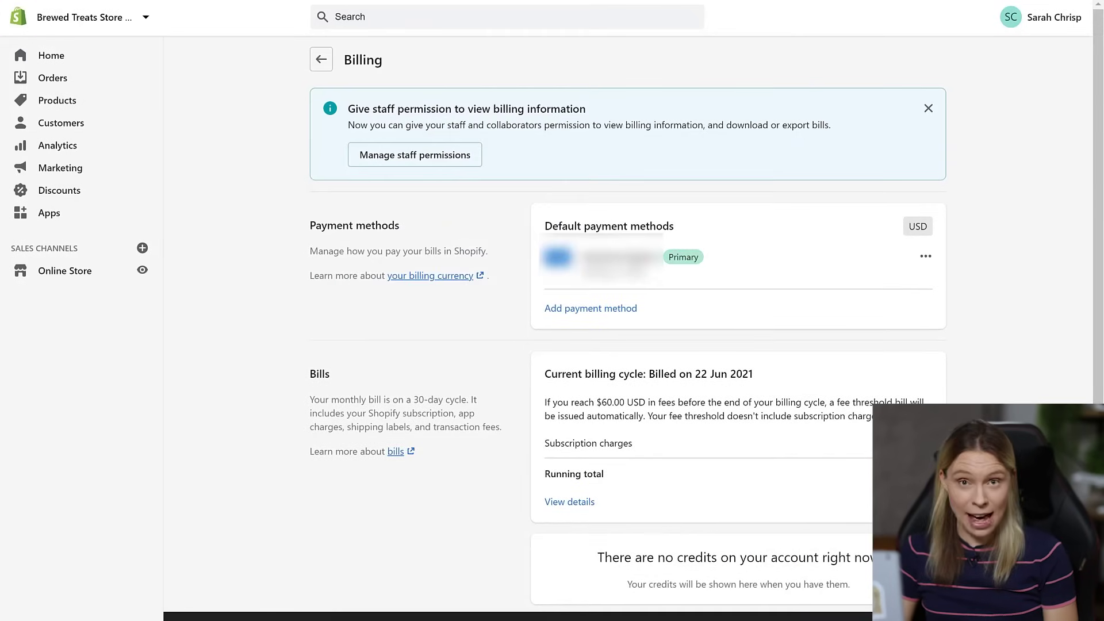
- Start the Basic Shopify plan billed $29.00 USD every 30 days
click(321, 60)
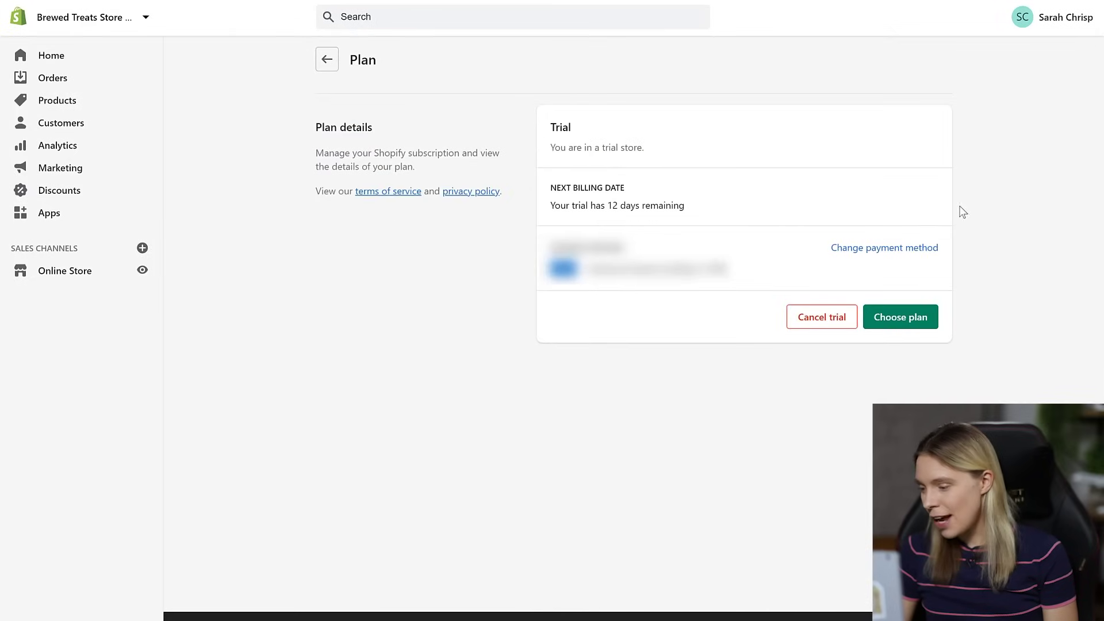
click(906, 319)
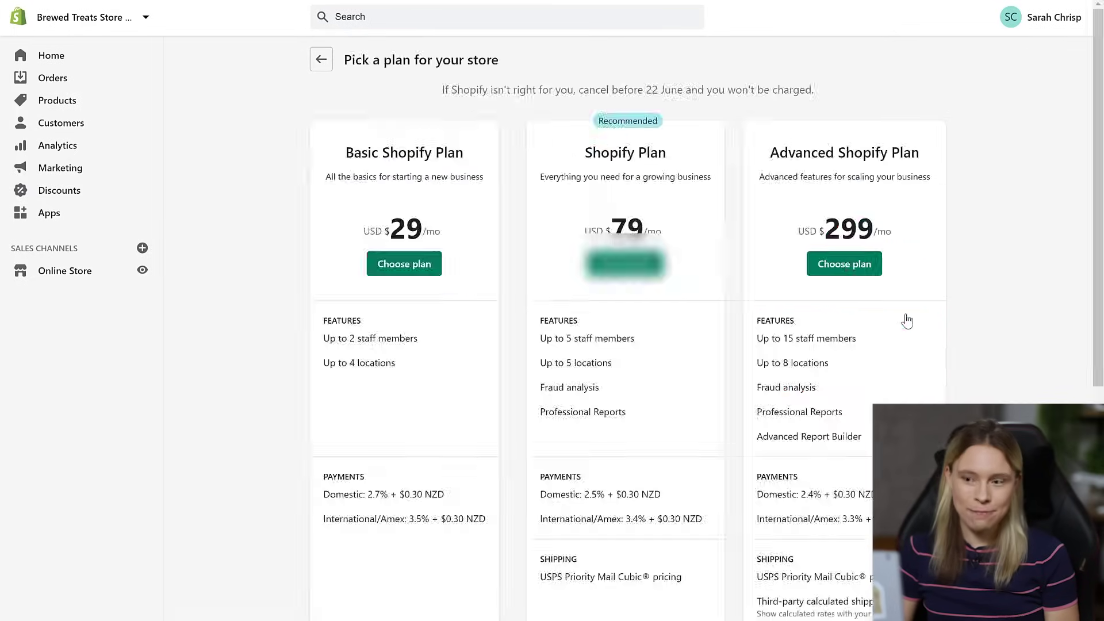
click(426, 264)
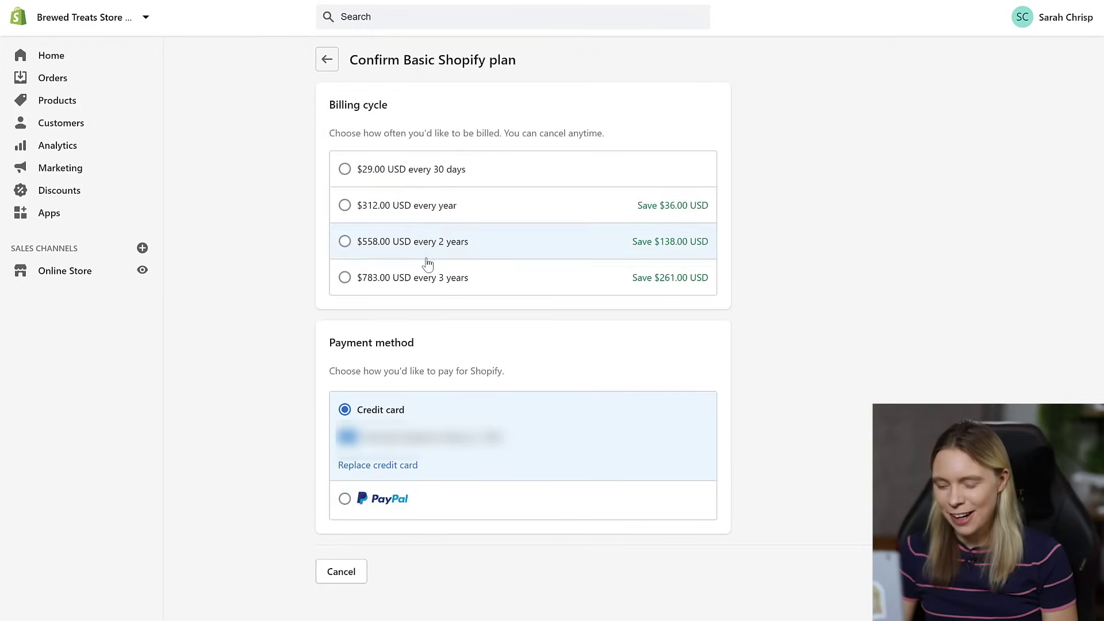
click(346, 173)
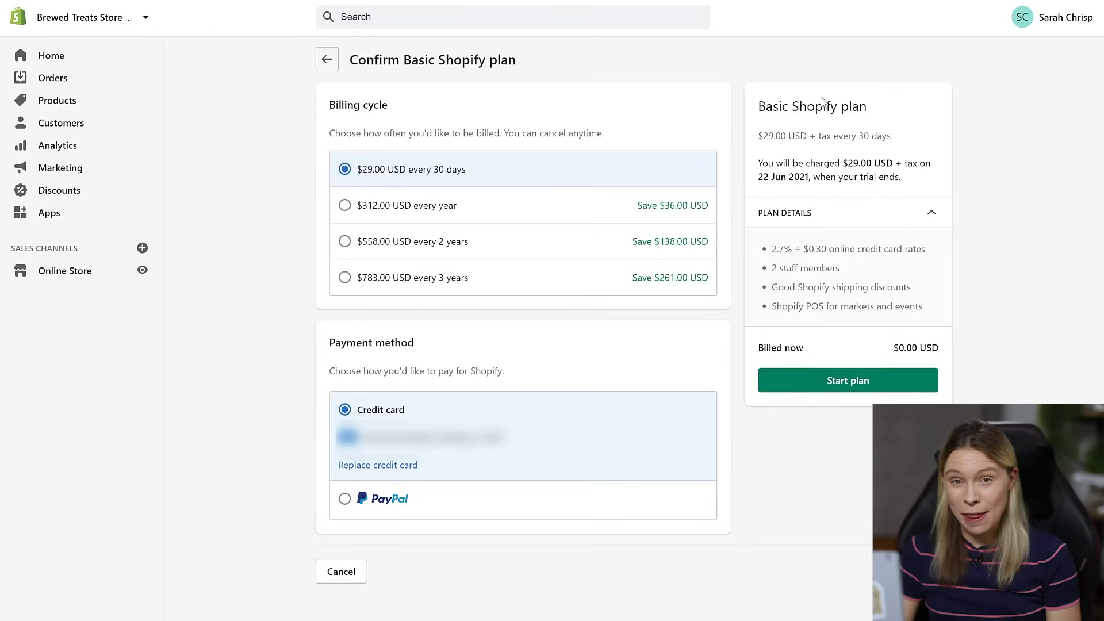
click(846, 383)
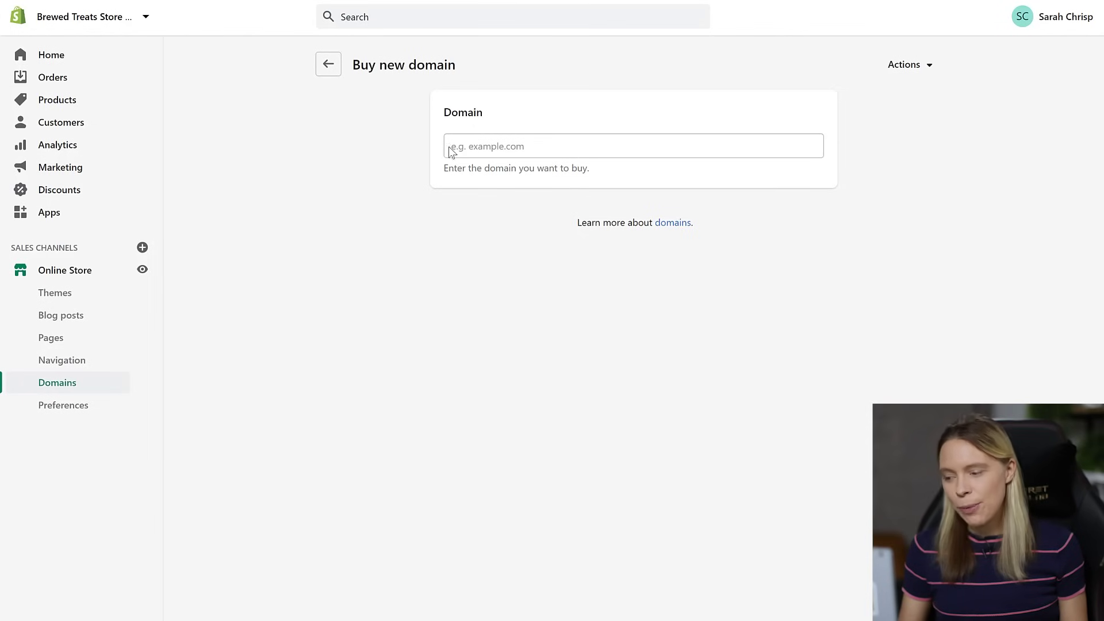
- Look up prices for 'lotsofdomainnamestochoosefrom' and show ten more domain extensions
click(452, 152)
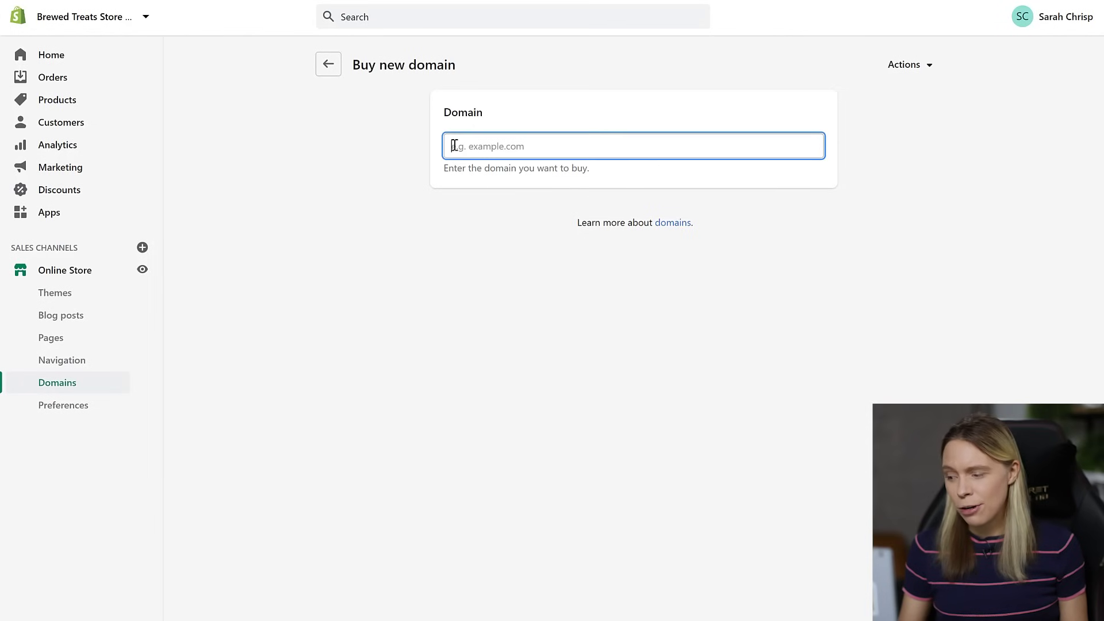
text(lotsofdomai)
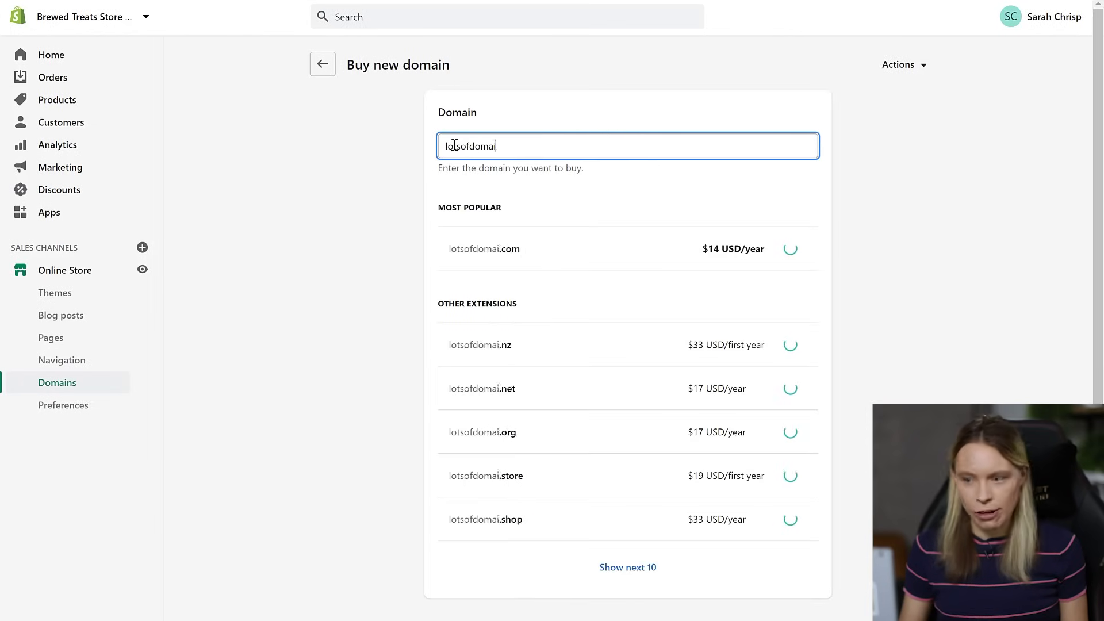
text(nnamestochoosefrom)
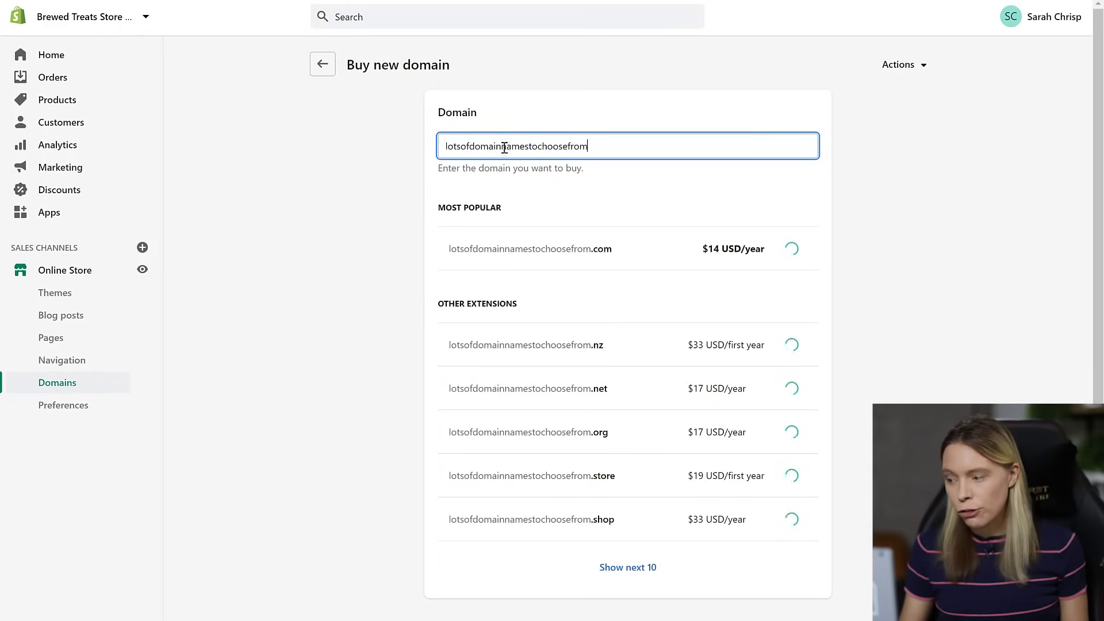
click(877, 329)
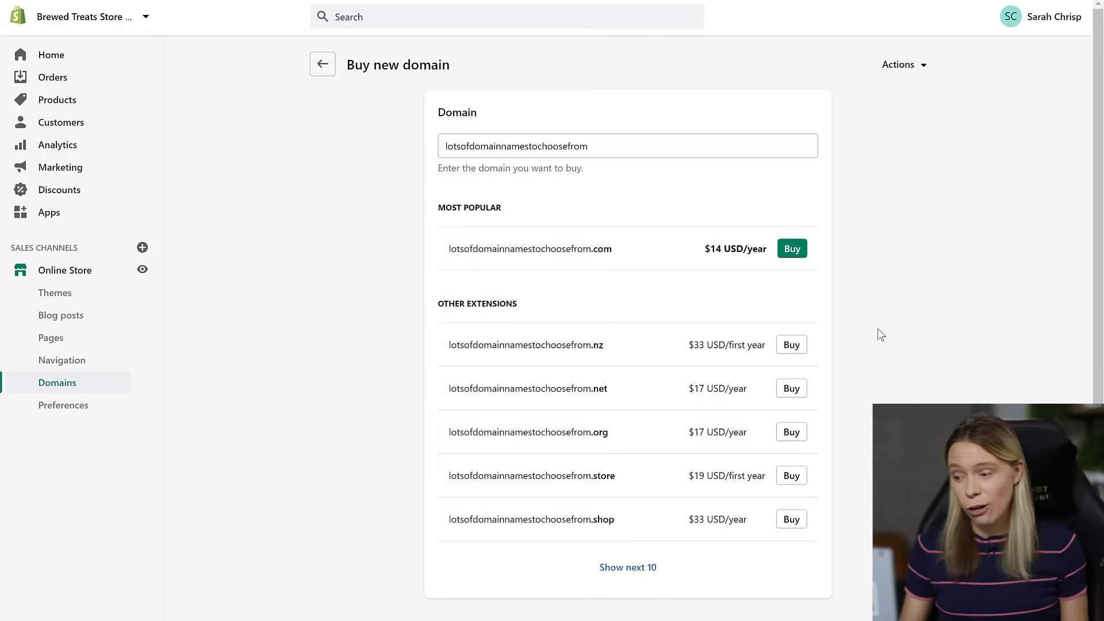
click(652, 578)
scroll(833, 530, down, 1)
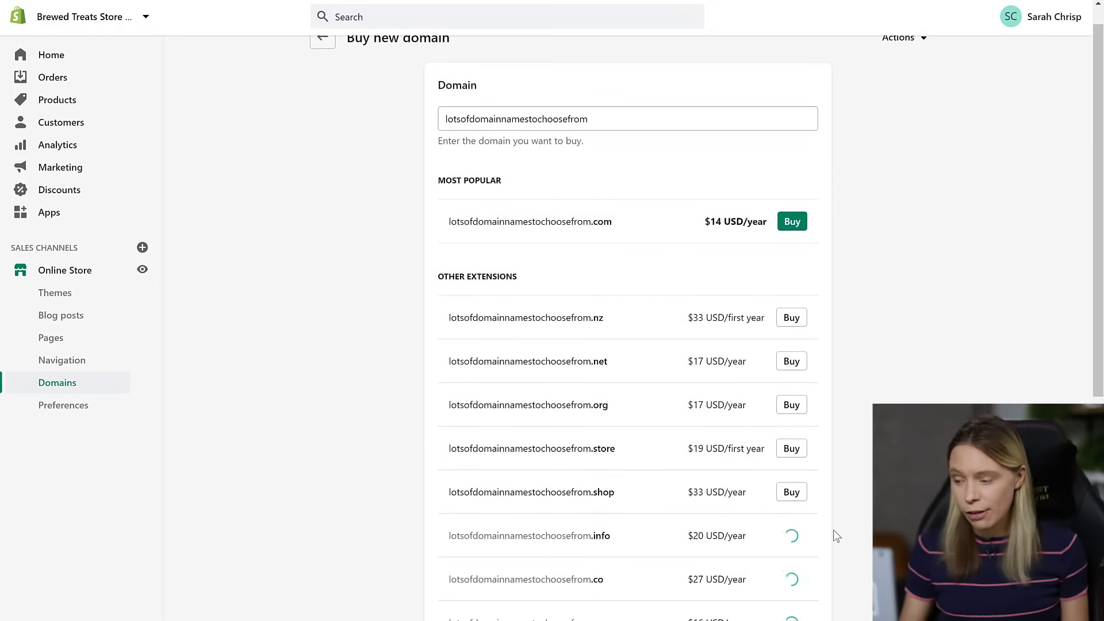
scroll(832, 529, down, 2)
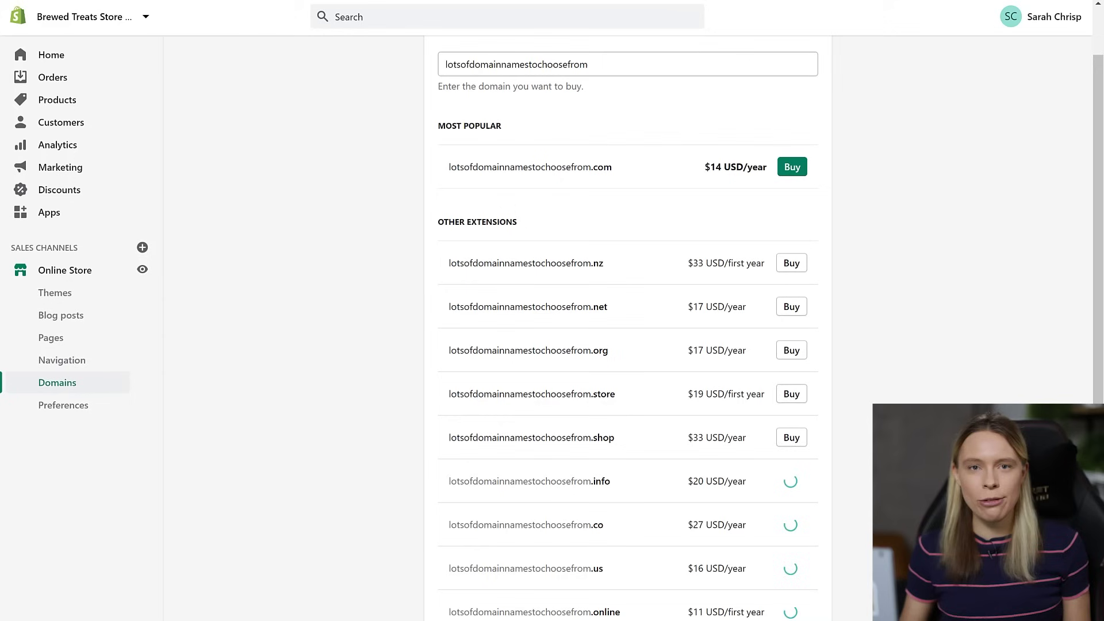
scroll(632, 328, down, 2)
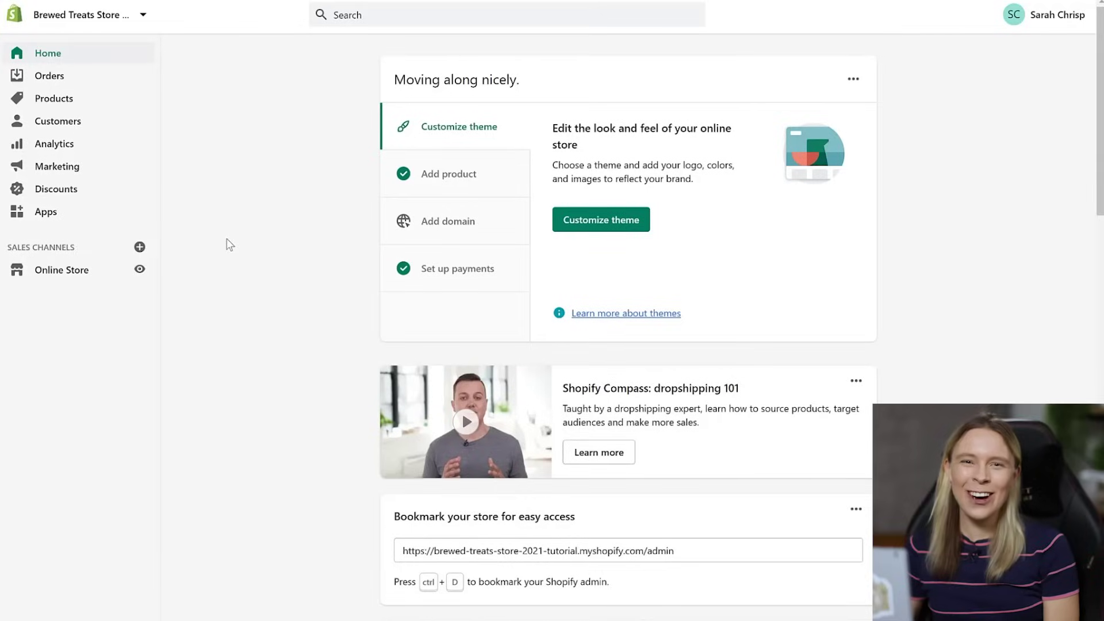
- Buy brewedtreatstutorials.com for $14 a year from the Online Store domain settings
click(85, 280)
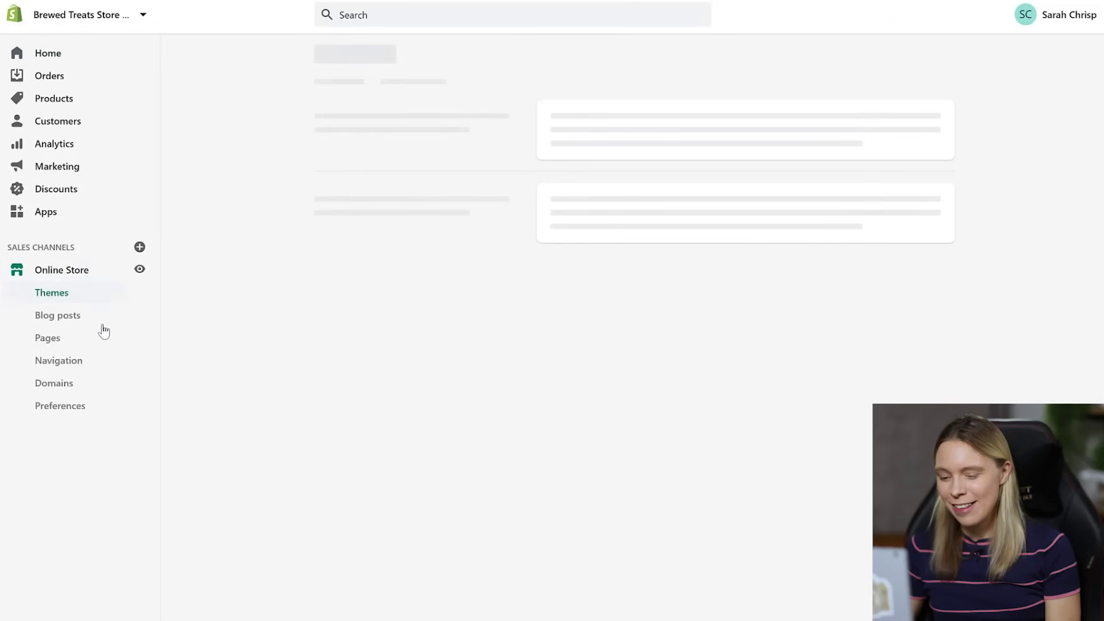
click(71, 387)
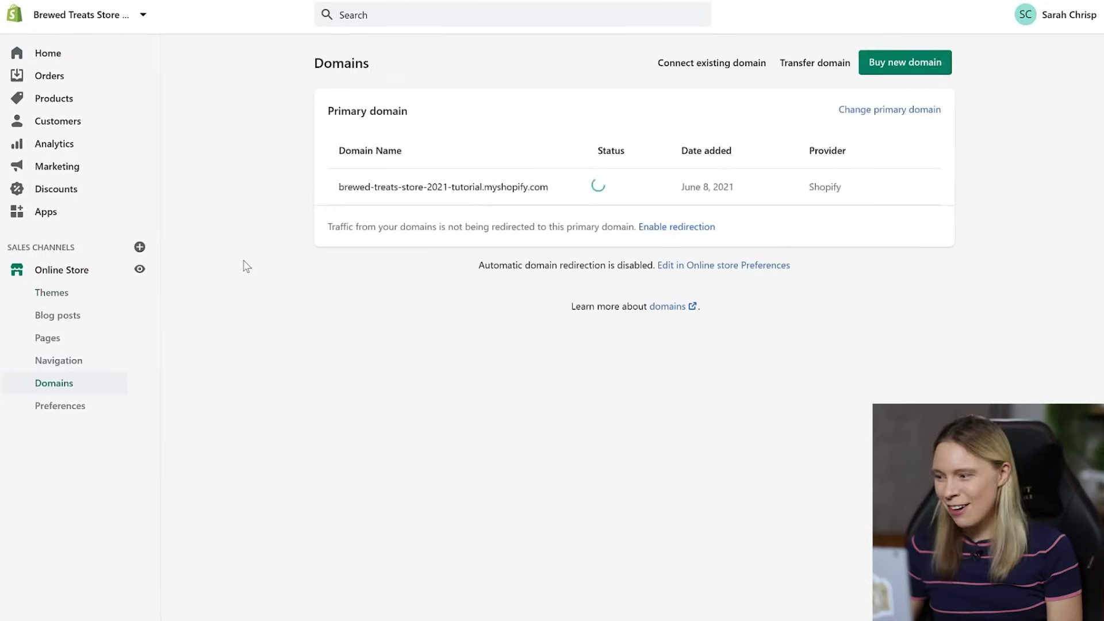
click(869, 65)
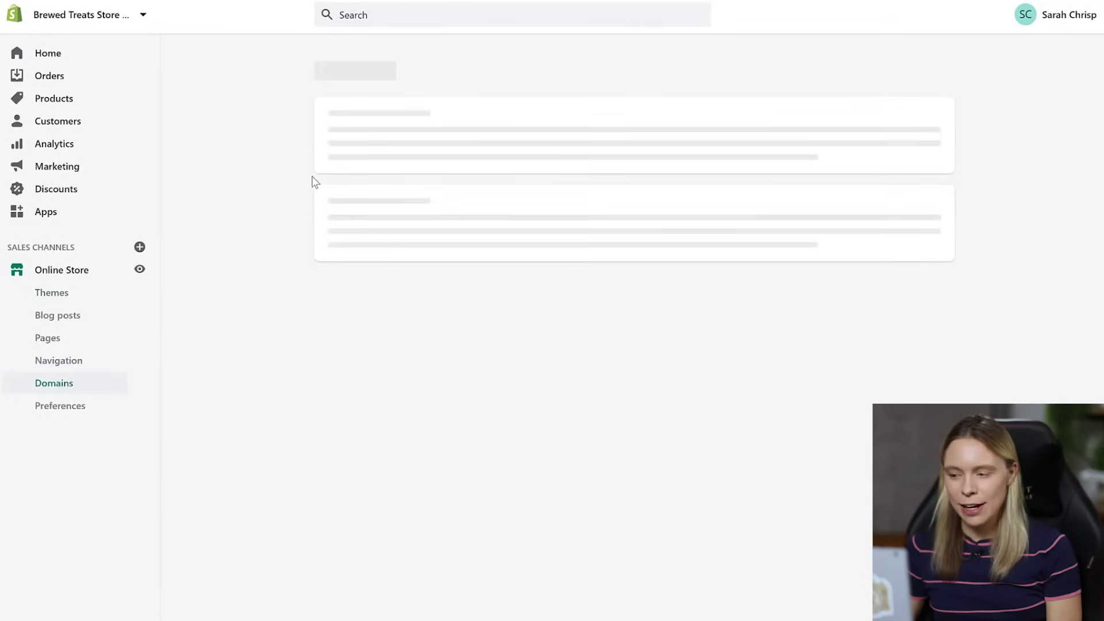
click(482, 143)
text(b)
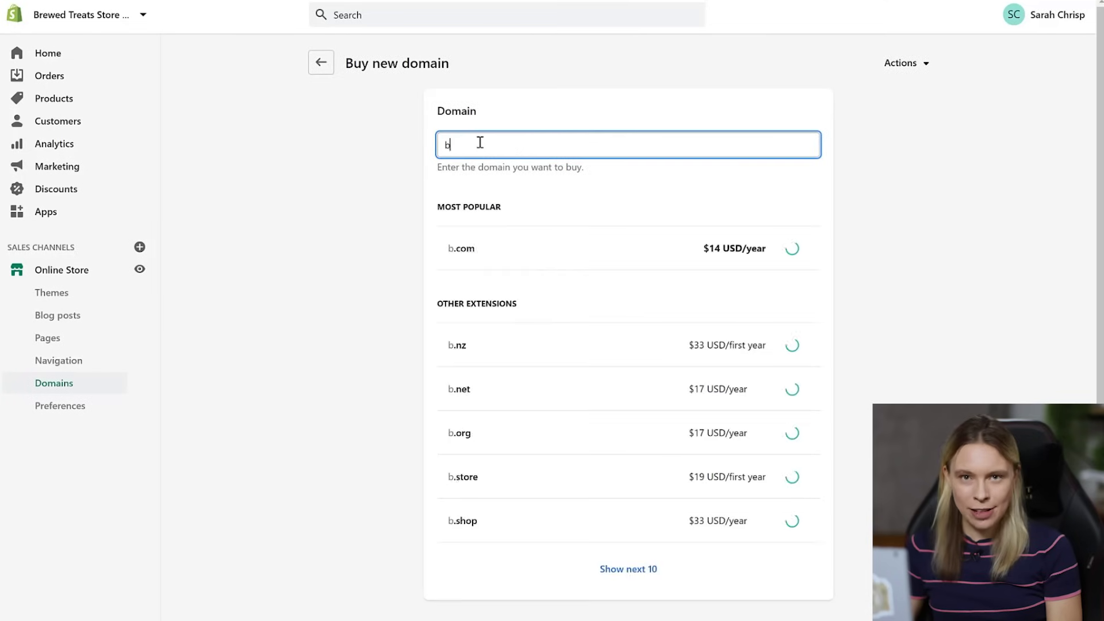
text(rewedtreatstut)
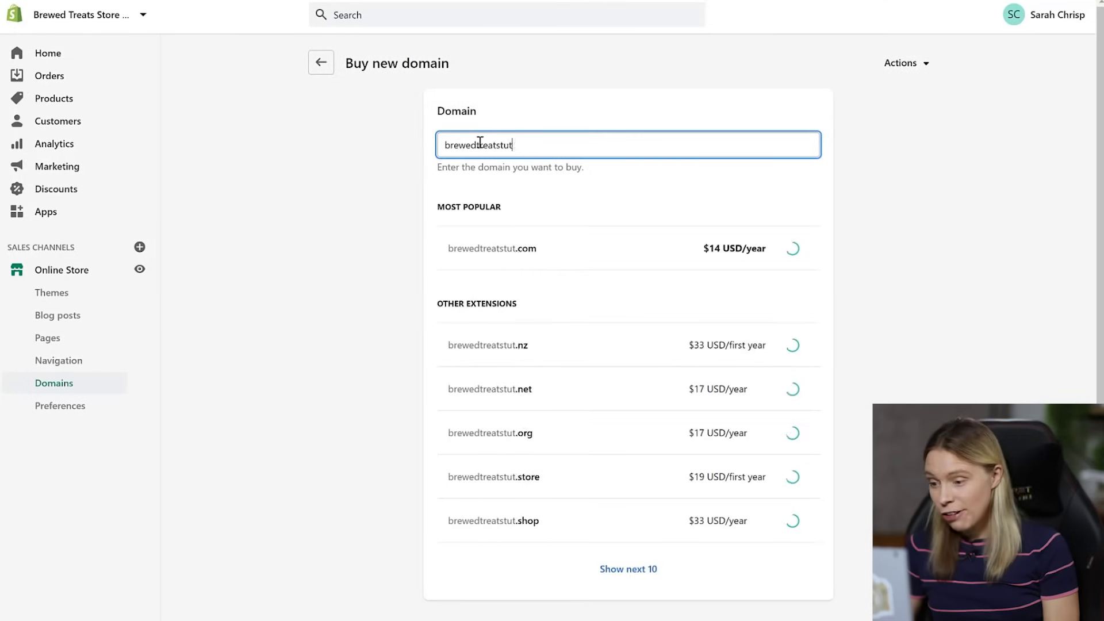
text(orials)
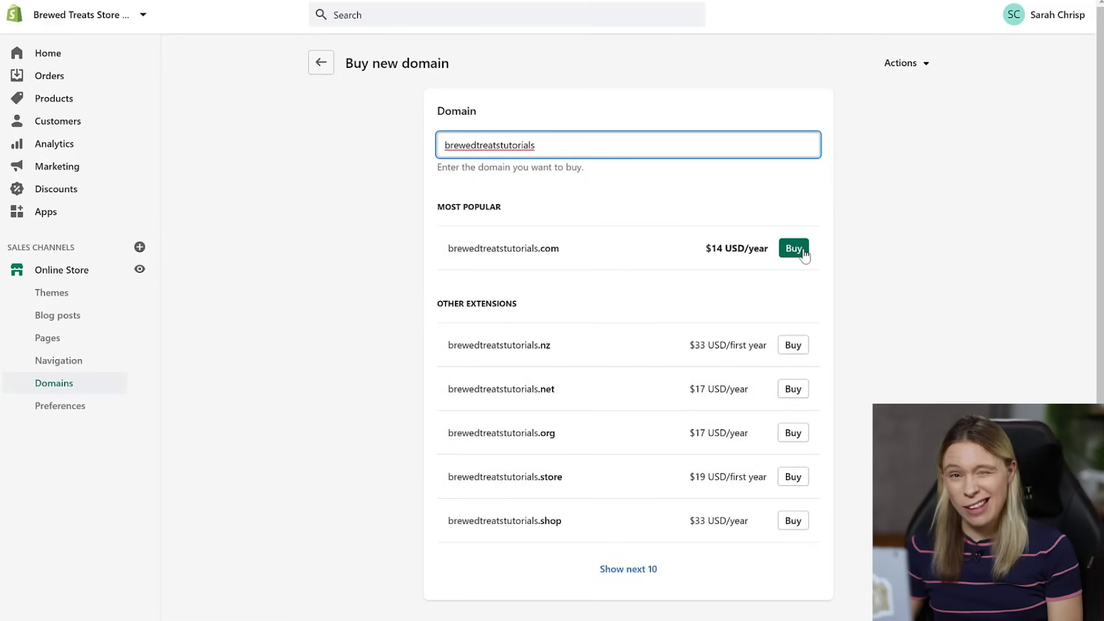
click(804, 253)
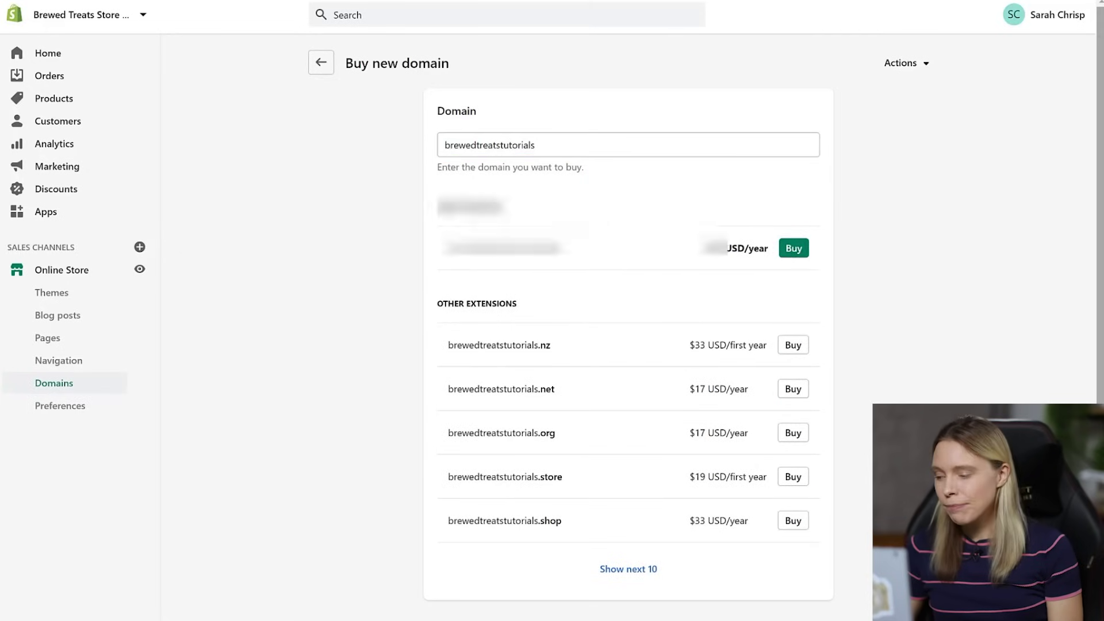
click(788, 536)
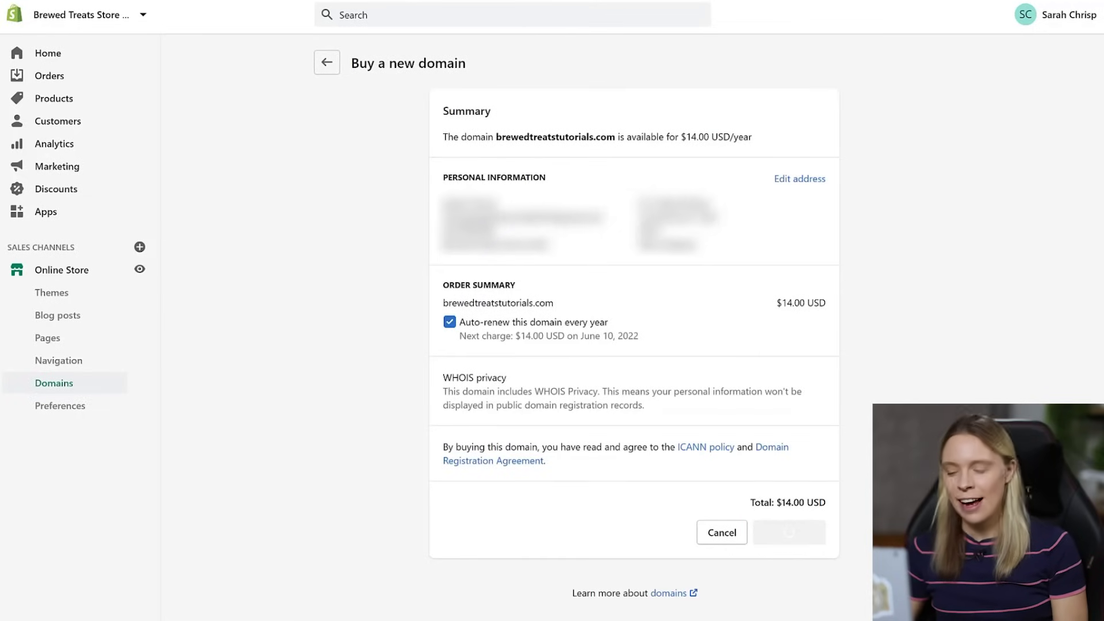